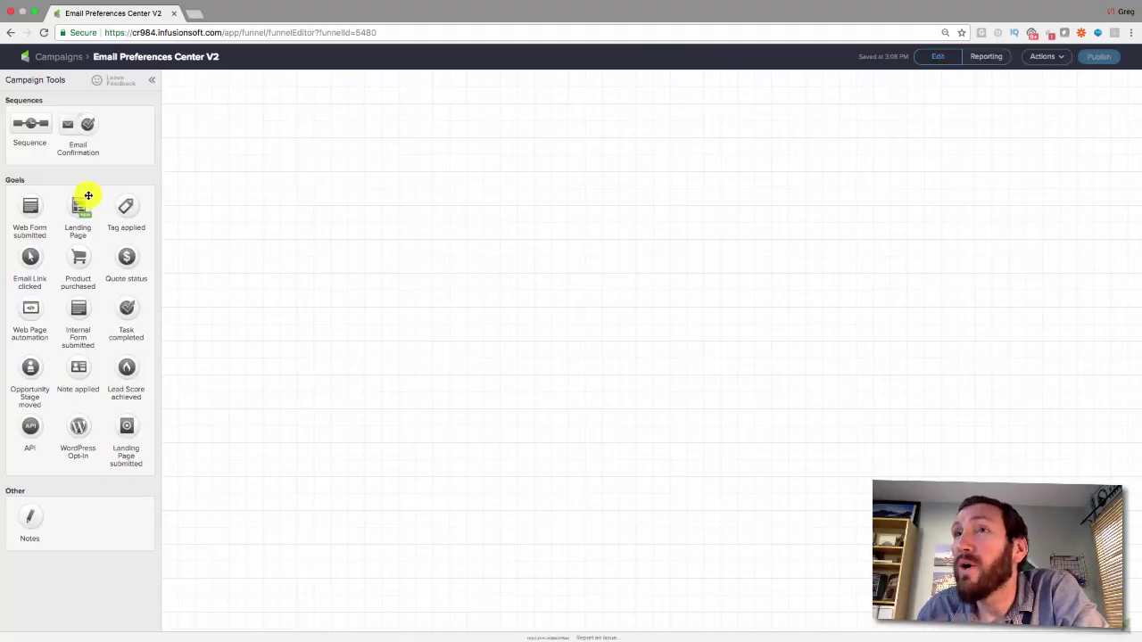
Step: Add a Landing Page goal named 'Email Preferences Center V2' to the campaign and open it
{"action": "left_click_drag", "start_coordinate": [80, 205], "coordinate": [338, 234]}
{"action": "type", "text": "Email Preferences Center V2"}
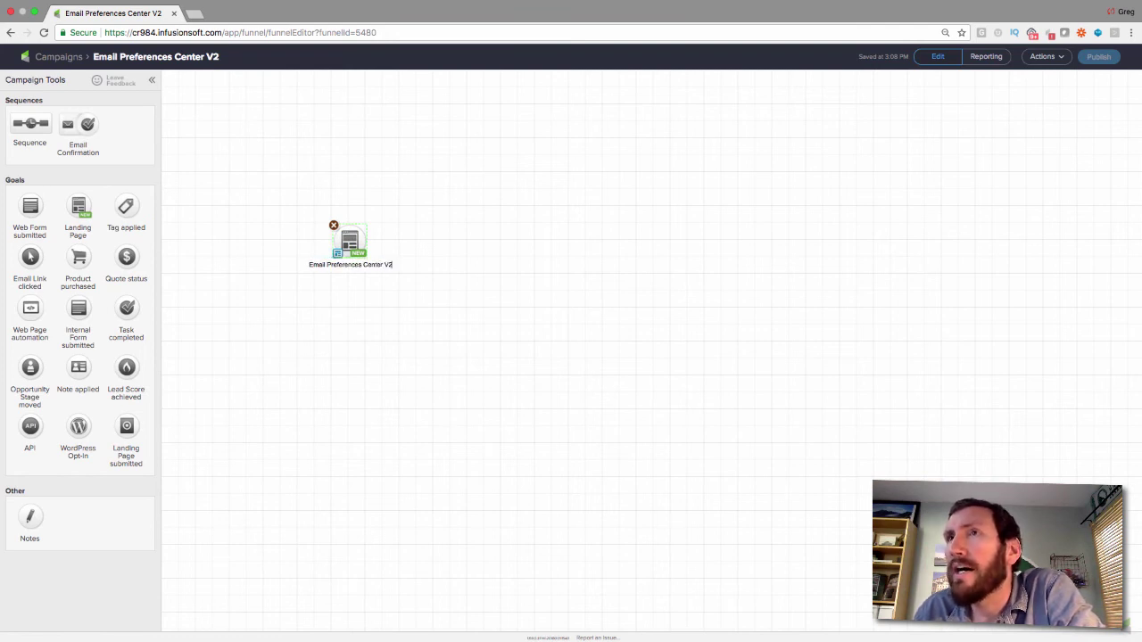
{"action": "left_click_drag", "start_coordinate": [348, 243], "coordinate": [301, 267]}
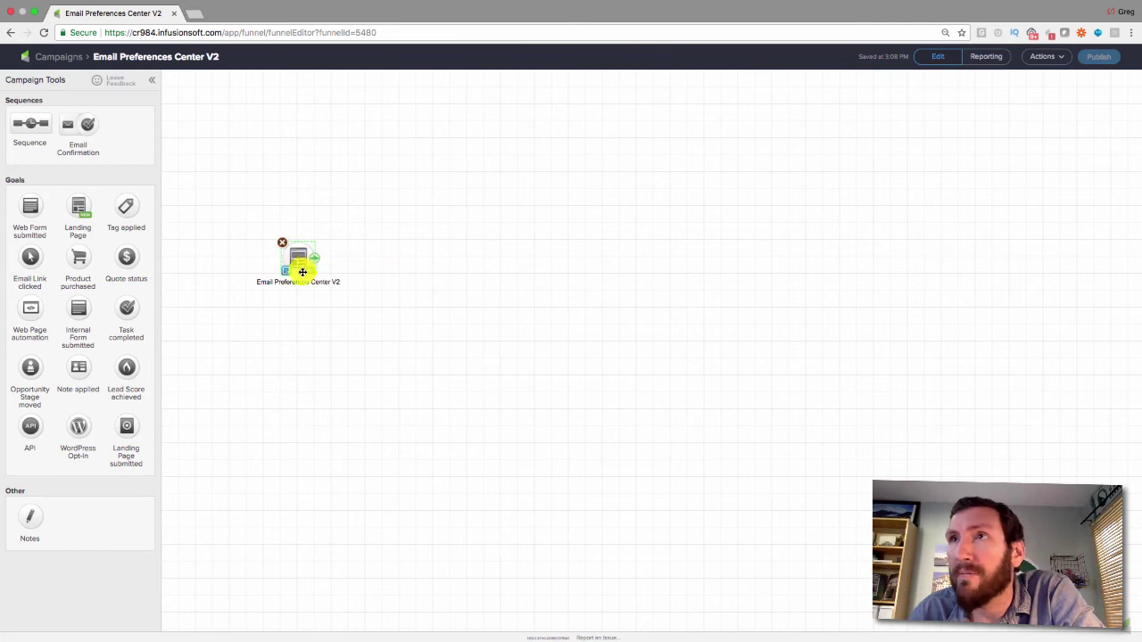
{"action": "double_click", "coordinate": [297, 261]}
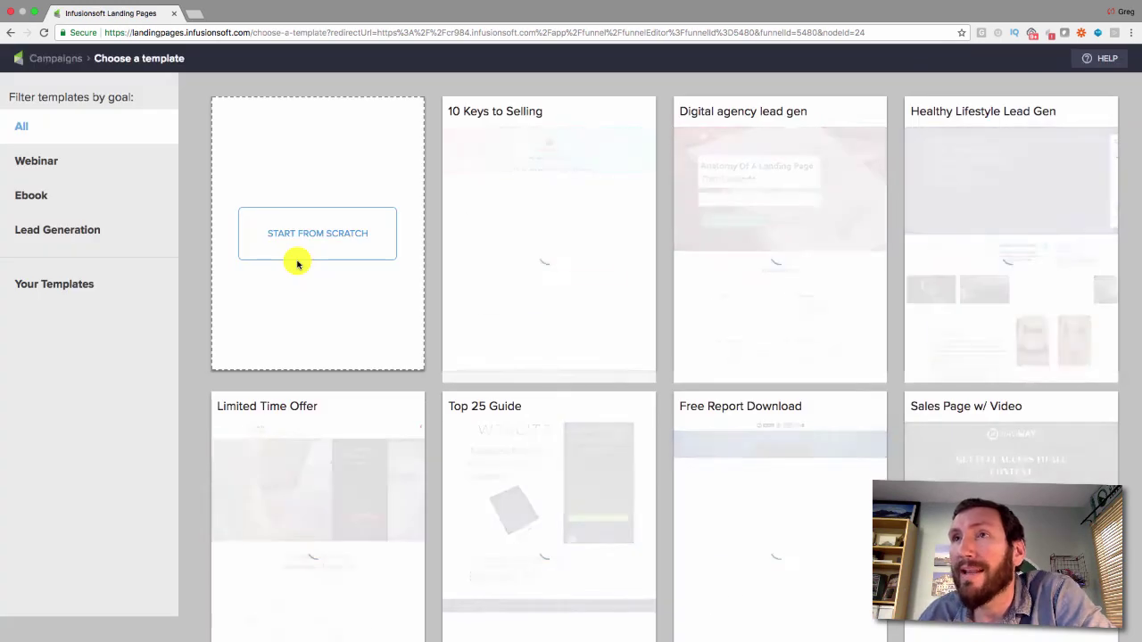
Step: Browse the landing page template gallery, filtering to my own templates and back to all
{"action": "scroll", "coordinate": [571, 337], "scroll_direction": "down", "scroll_amount": 10}
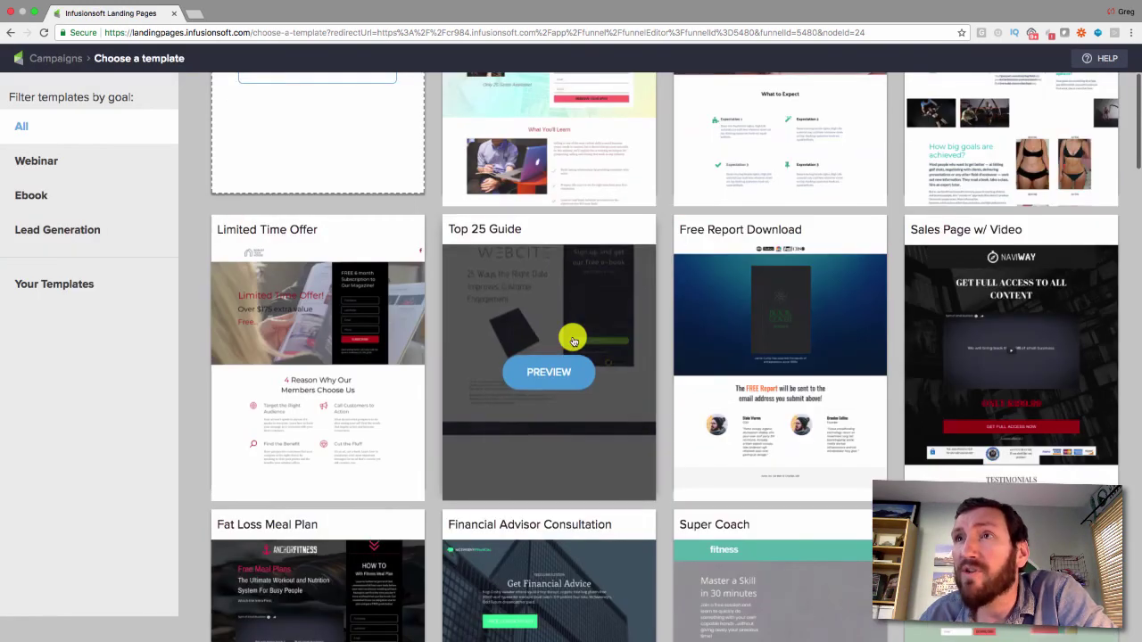
{"action": "scroll", "coordinate": [572, 341], "scroll_direction": "down", "scroll_amount": 10}
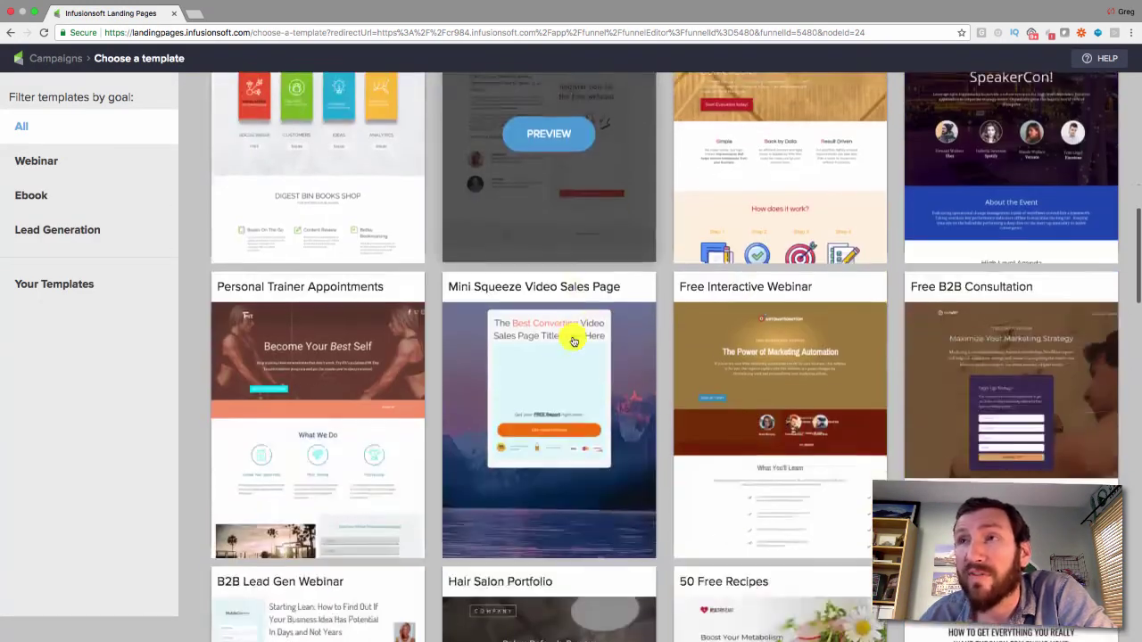
{"action": "scroll", "coordinate": [572, 342], "scroll_direction": "down", "scroll_amount": 3}
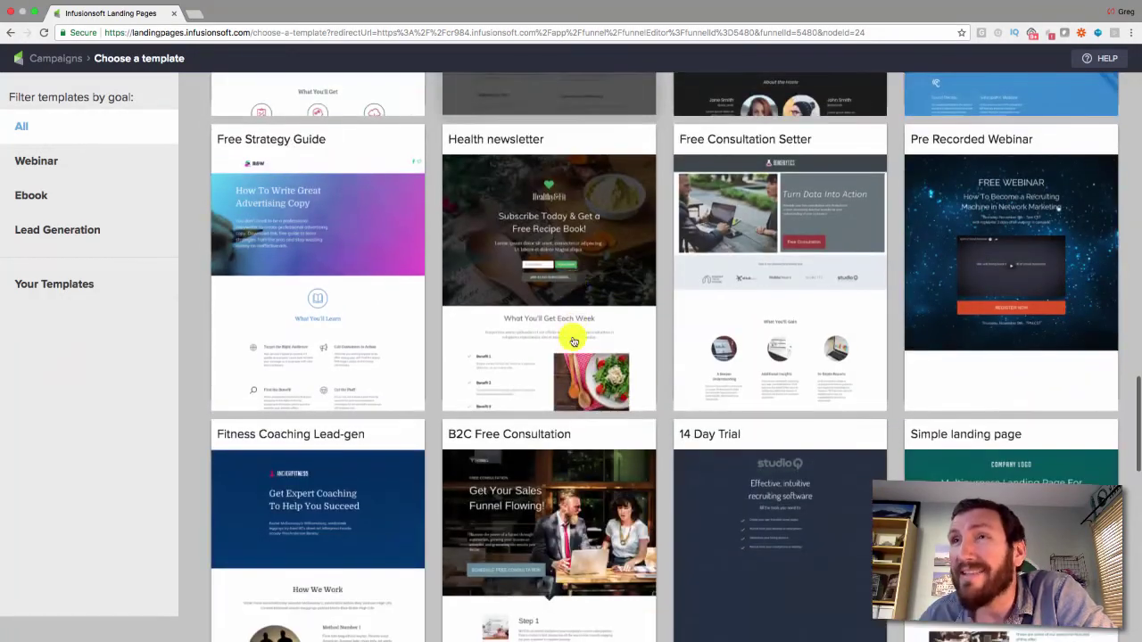
{"action": "scroll", "coordinate": [573, 321], "scroll_direction": "up", "scroll_amount": 20}
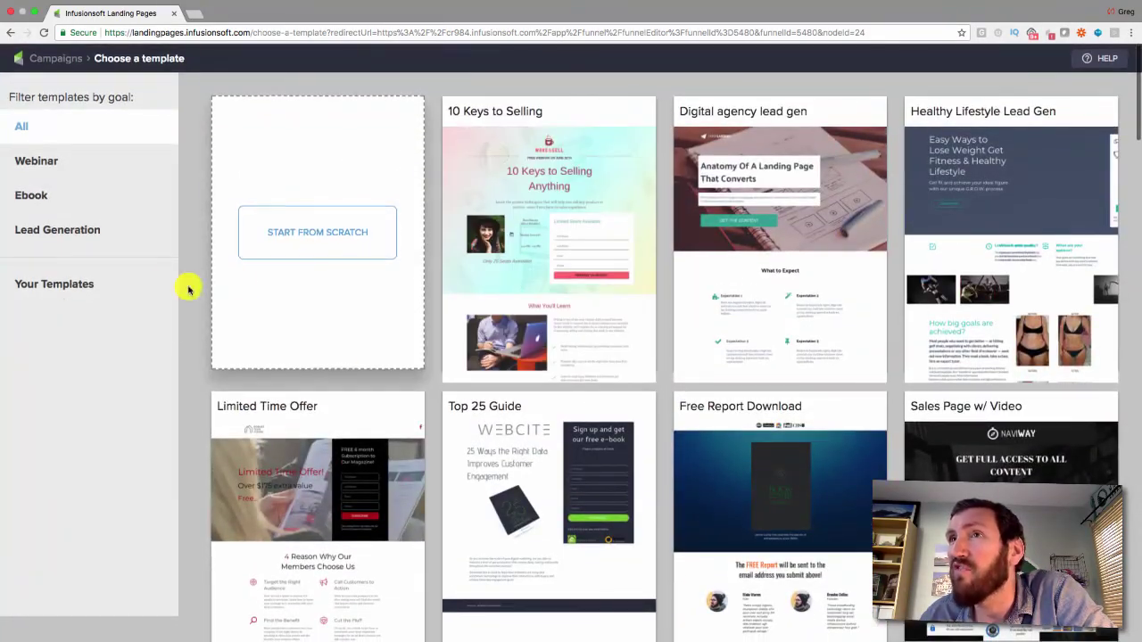
{"action": "left_click", "coordinate": [69, 286]}
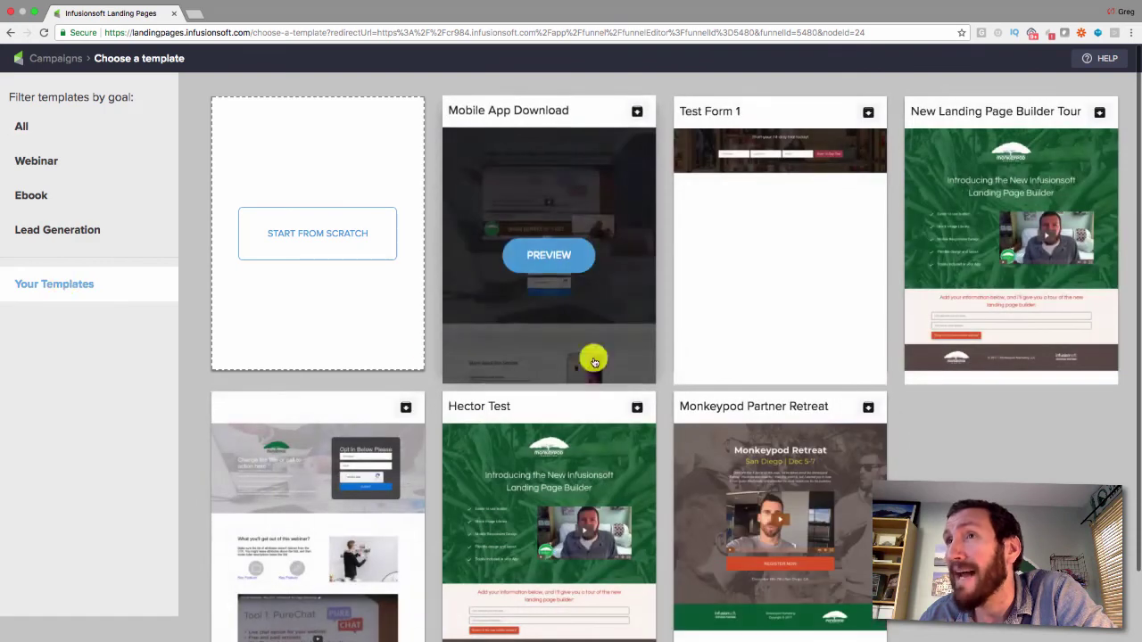
{"action": "left_click", "coordinate": [73, 135]}
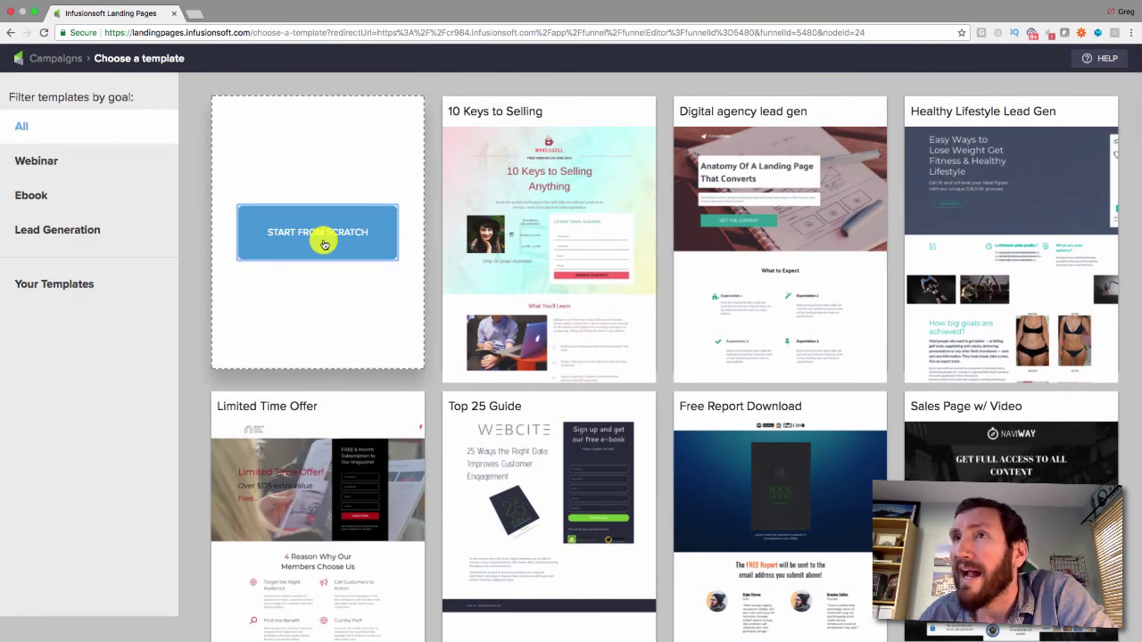
Step: Start from scratch, name the page 'Email Preferences Center V2', review optional settings, and continue to design
{"action": "left_click", "coordinate": [324, 243]}
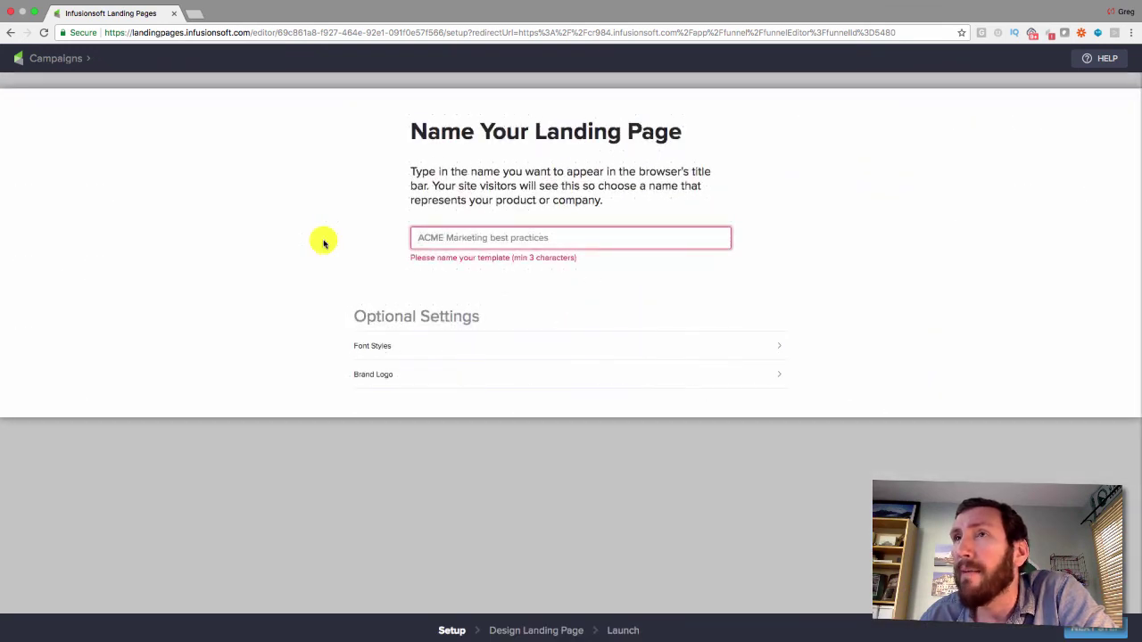
{"action": "left_click", "coordinate": [432, 238]}
{"action": "type", "text": "Email Preferences Center V2"}
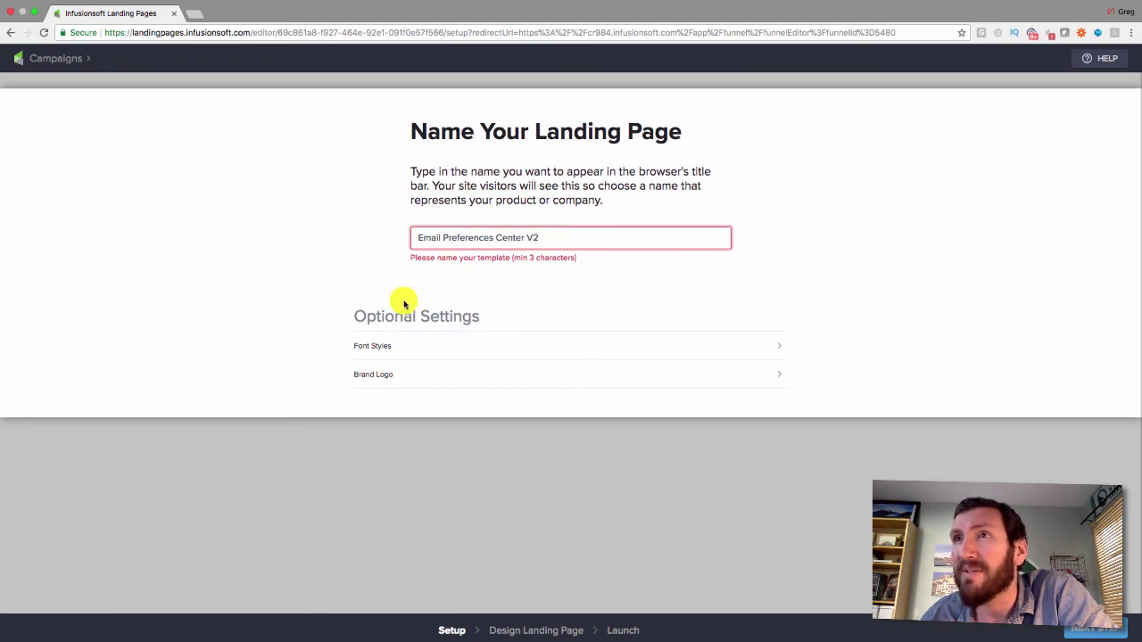
{"action": "left_click", "coordinate": [500, 359]}
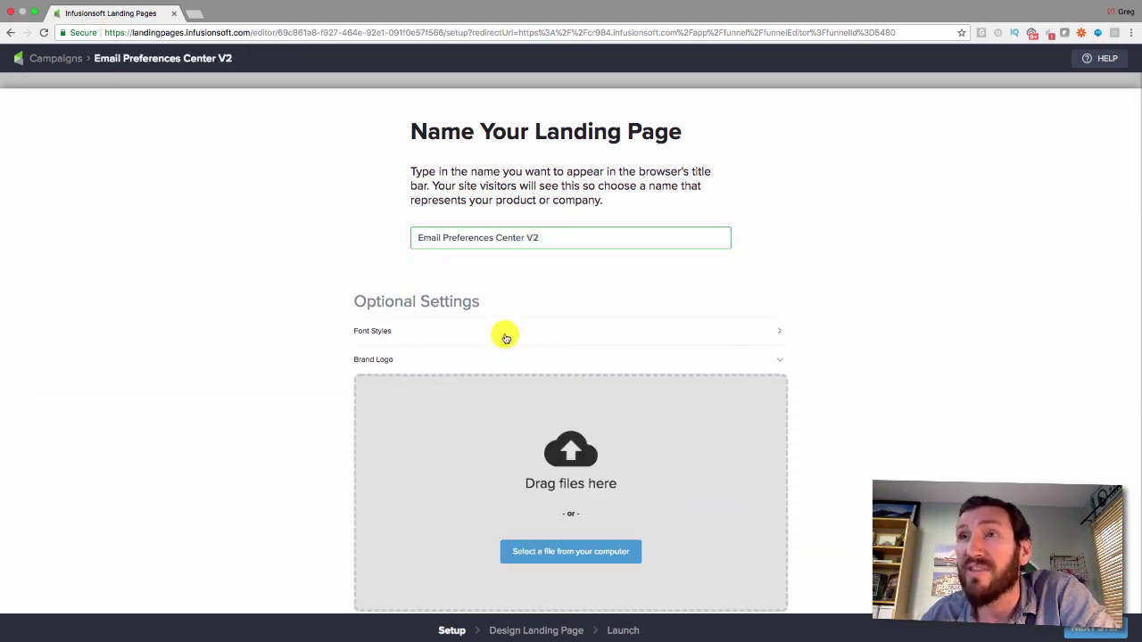
{"action": "left_click", "coordinate": [506, 336]}
{"action": "left_click", "coordinate": [506, 335]}
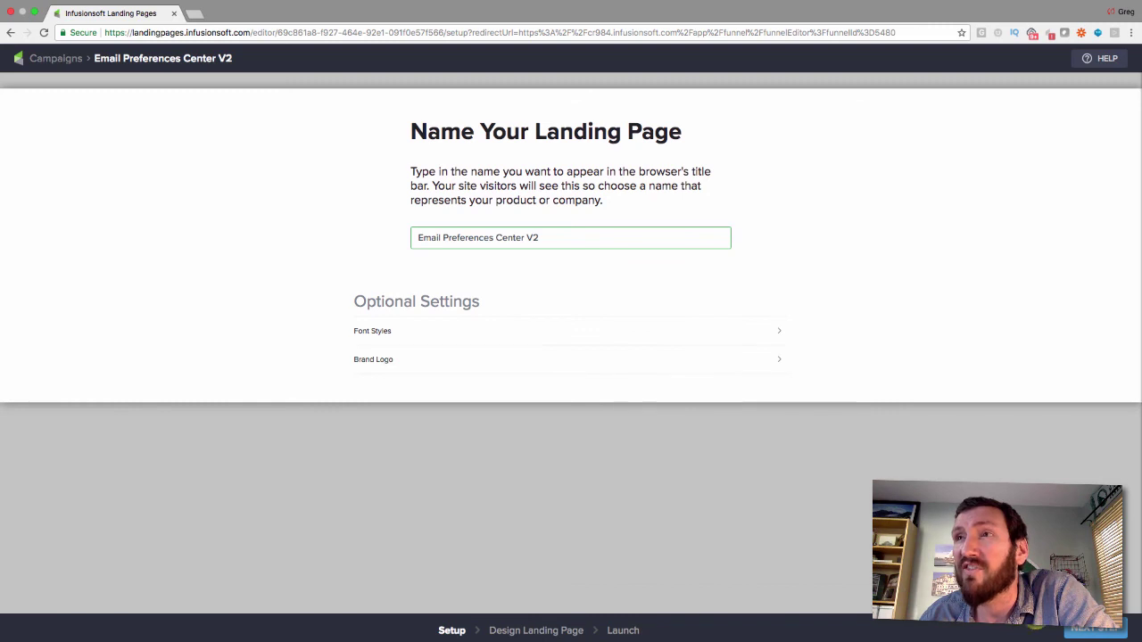
{"action": "left_click", "coordinate": [1081, 632]}
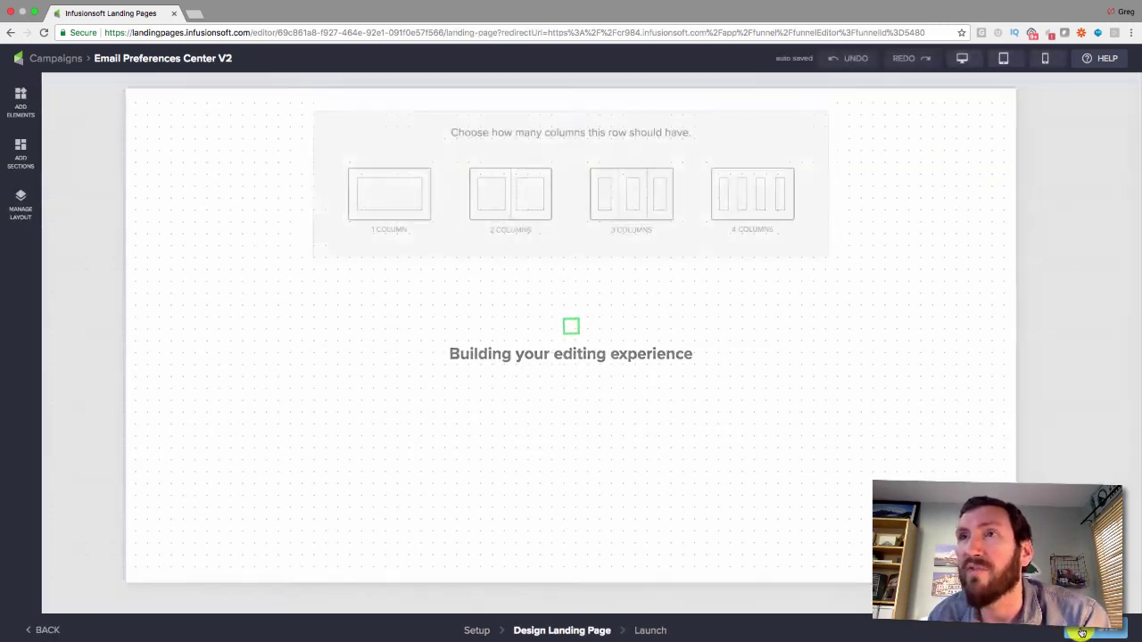
Step: Make the first row one column and set the laptop stock-gallery photo as its background image
{"action": "left_click", "coordinate": [393, 183]}
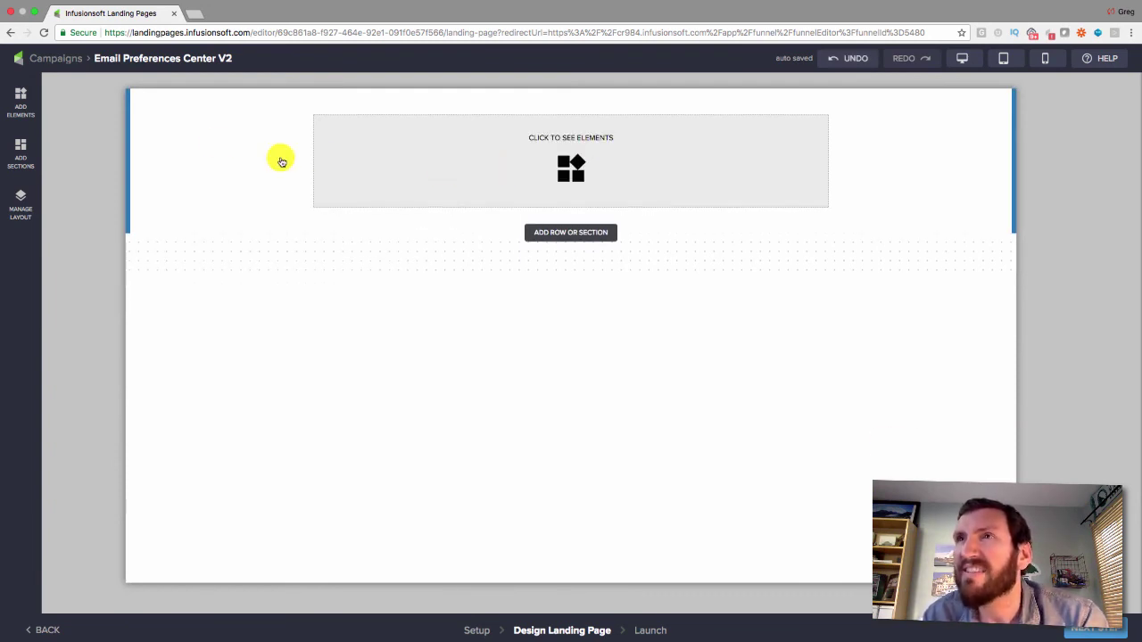
{"action": "left_click", "coordinate": [218, 146]}
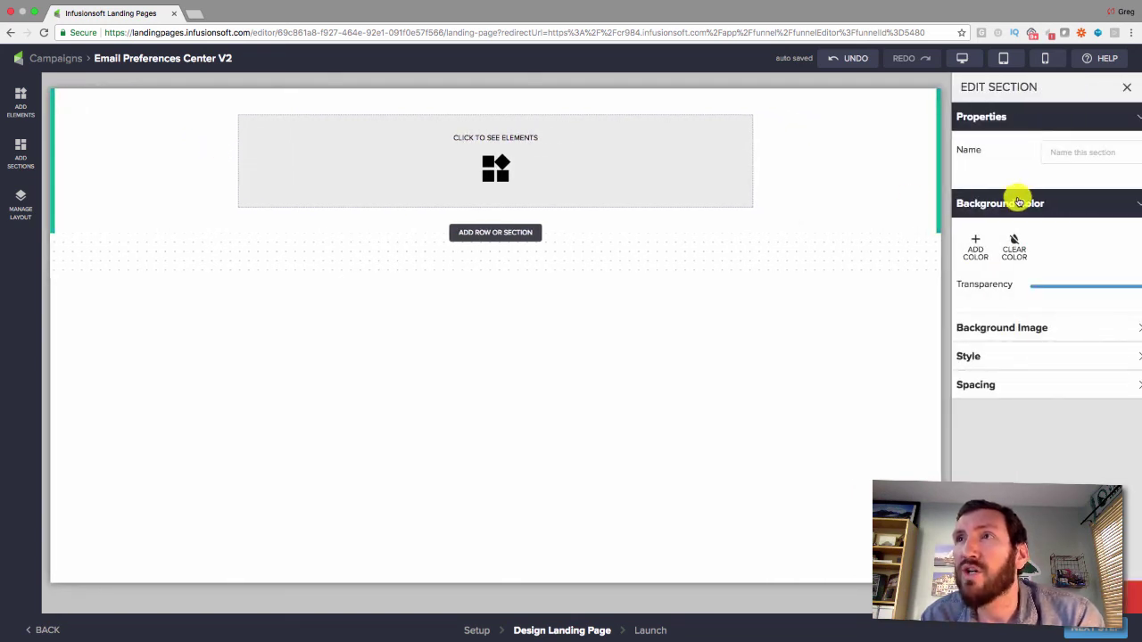
{"action": "left_click", "coordinate": [1004, 330]}
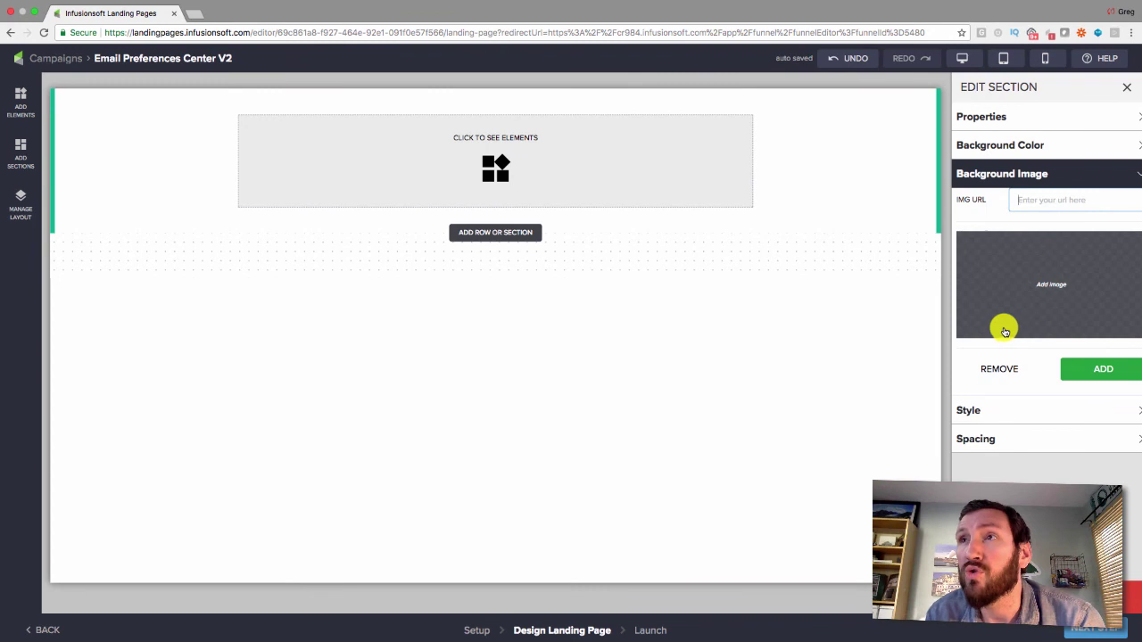
{"action": "left_click", "coordinate": [1007, 284]}
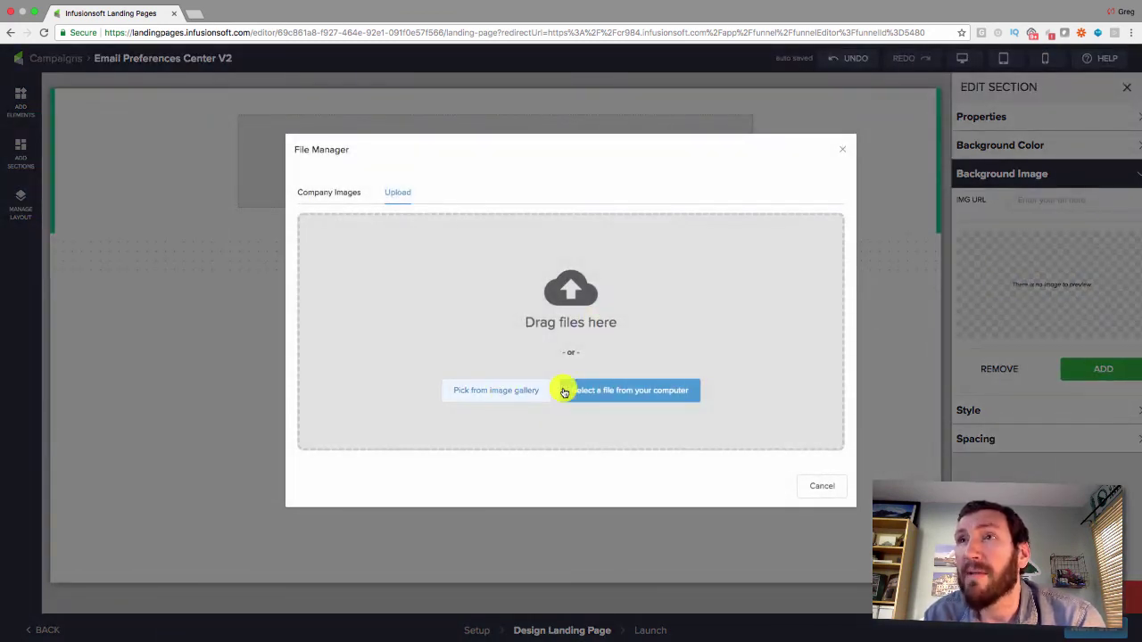
{"action": "left_click", "coordinate": [347, 196]}
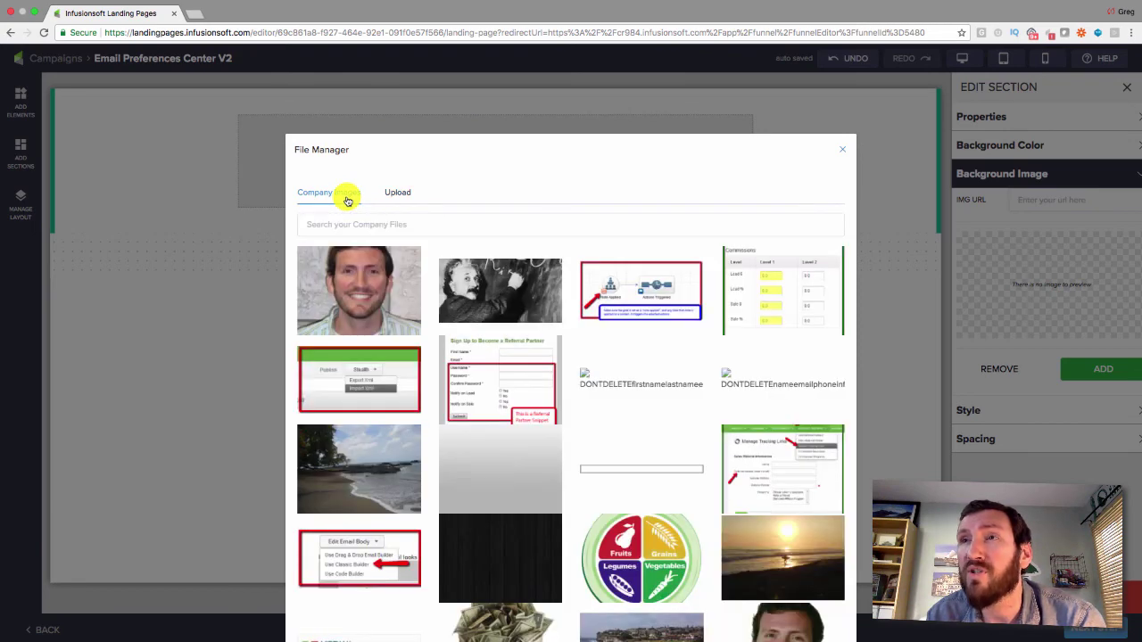
{"action": "left_click", "coordinate": [390, 196]}
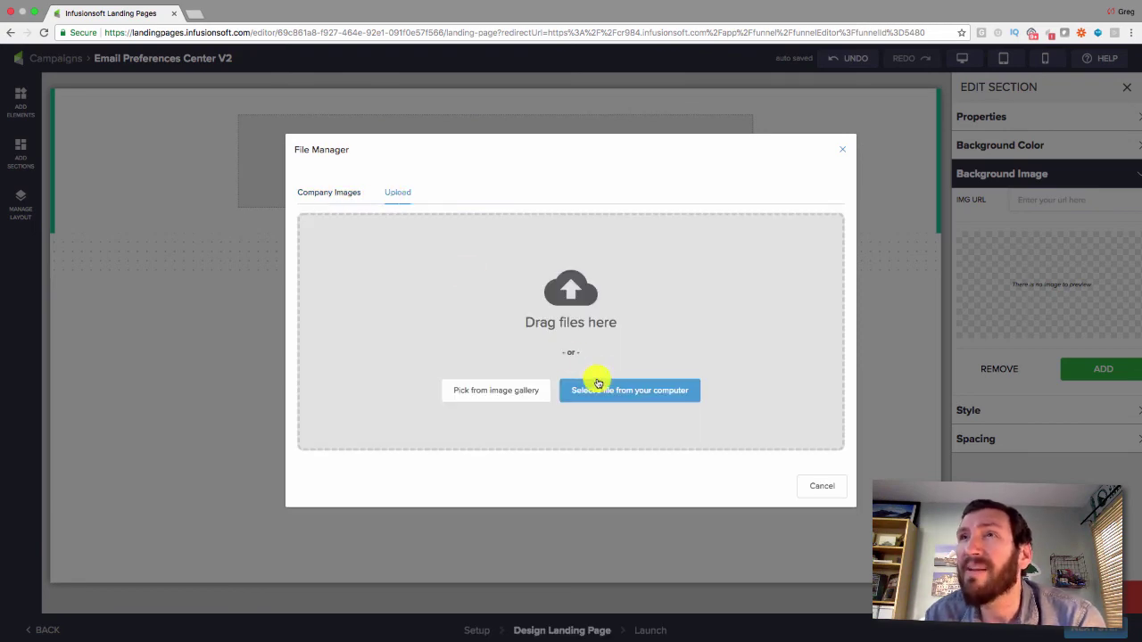
{"action": "left_click", "coordinate": [499, 392]}
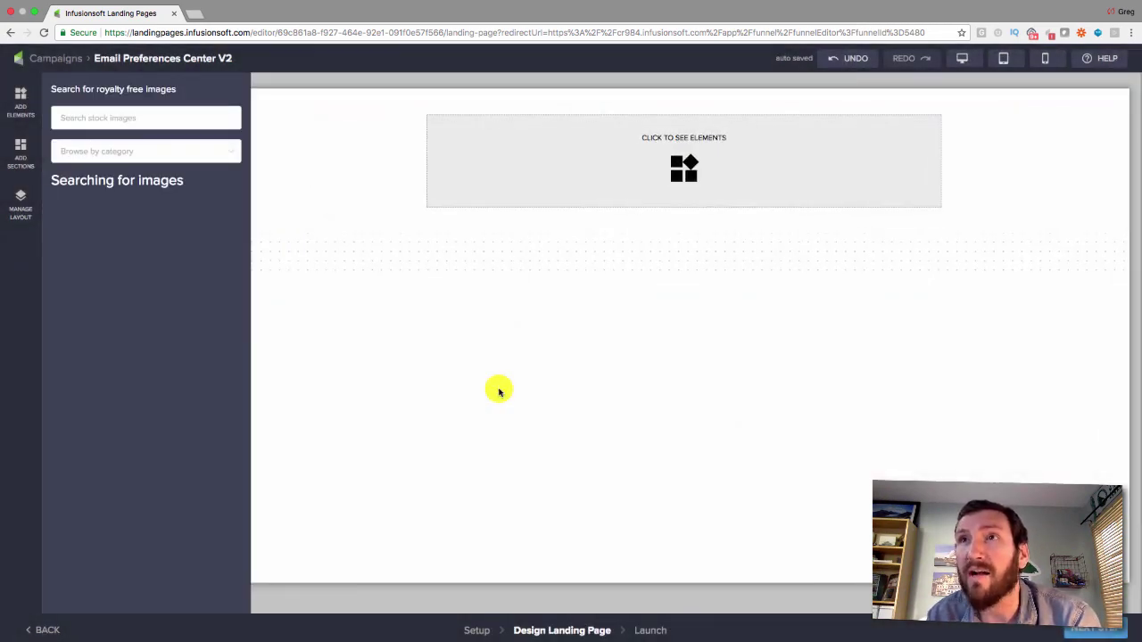
{"action": "scroll", "coordinate": [120, 316], "scroll_direction": "down", "scroll_amount": 3}
{"action": "scroll", "coordinate": [124, 318], "scroll_direction": "down", "scroll_amount": 2}
{"action": "scroll", "coordinate": [124, 319], "scroll_direction": "up", "scroll_amount": 5}
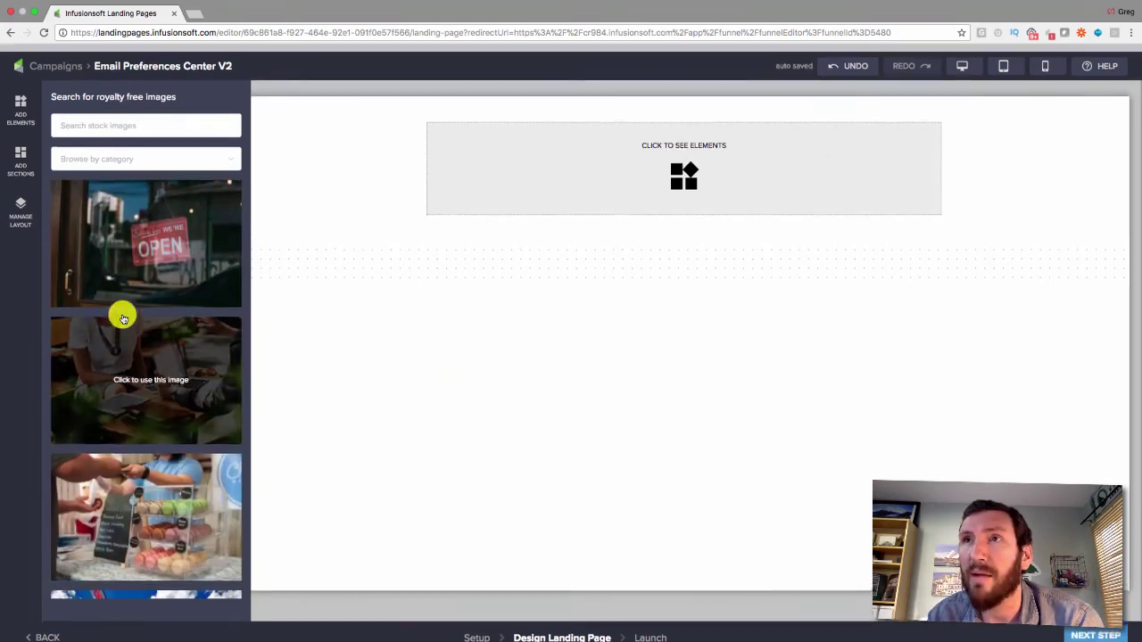
{"action": "left_click", "coordinate": [204, 385]}
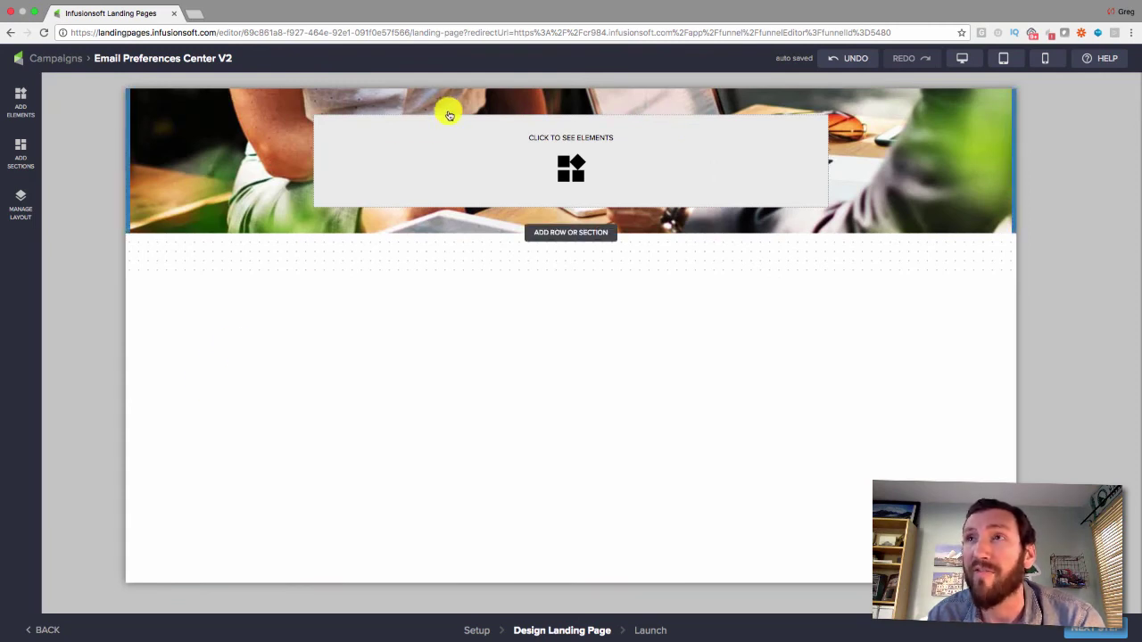
{"action": "left_click", "coordinate": [449, 138]}
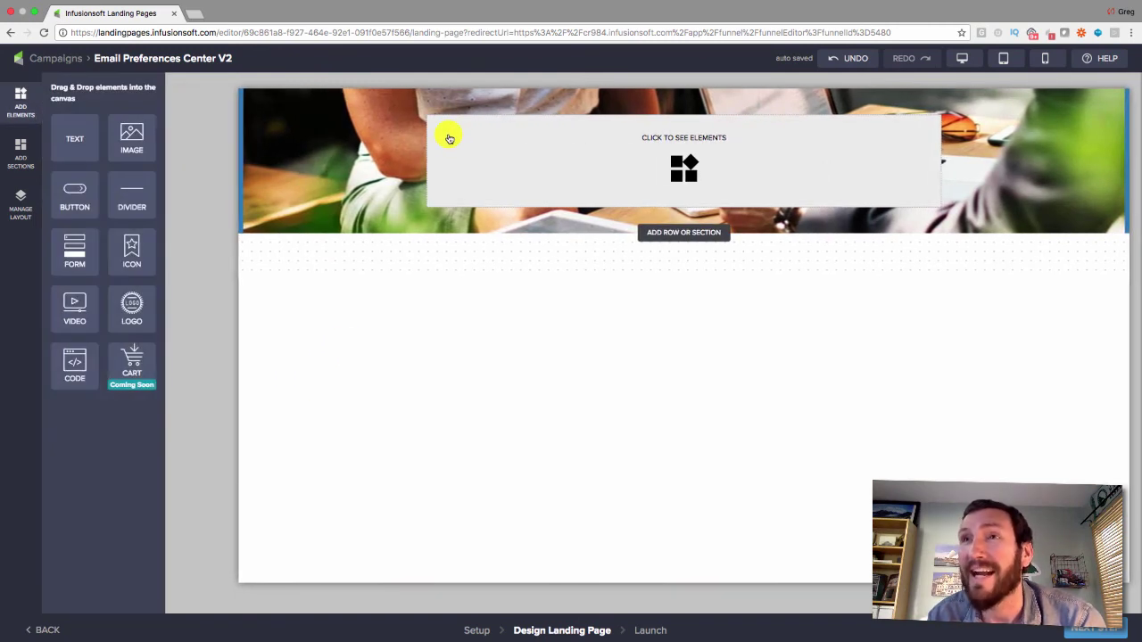
Step: Add an image element with the uploaded Monkeypod Logo-all_white.png, resized to 30
{"action": "left_click_drag", "start_coordinate": [130, 138], "coordinate": [599, 168]}
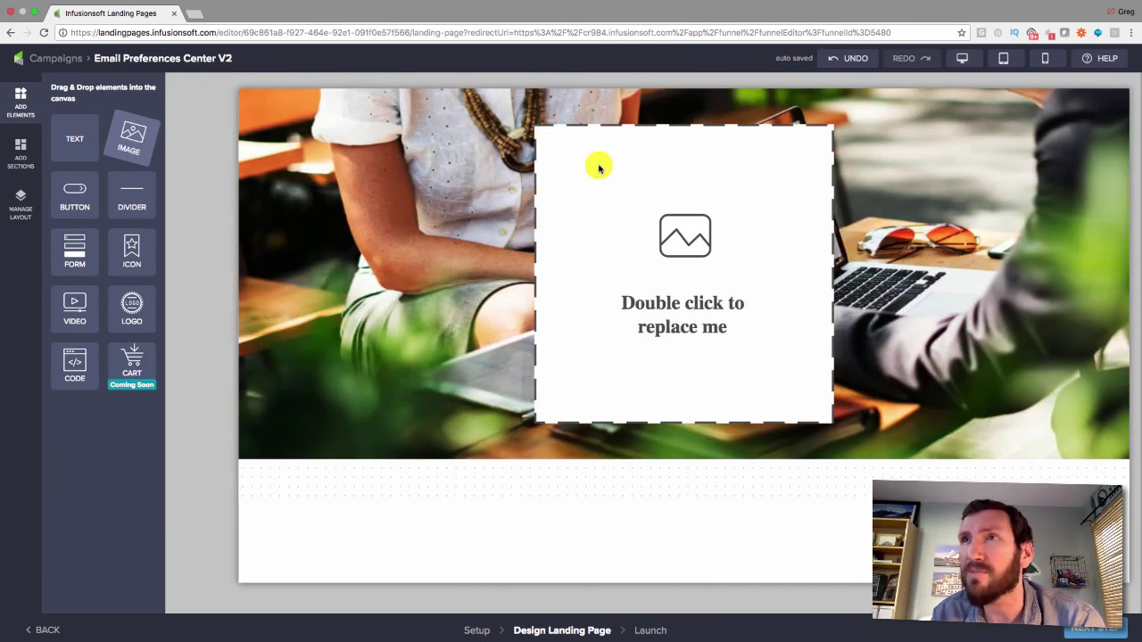
{"action": "double_click", "coordinate": [667, 238]}
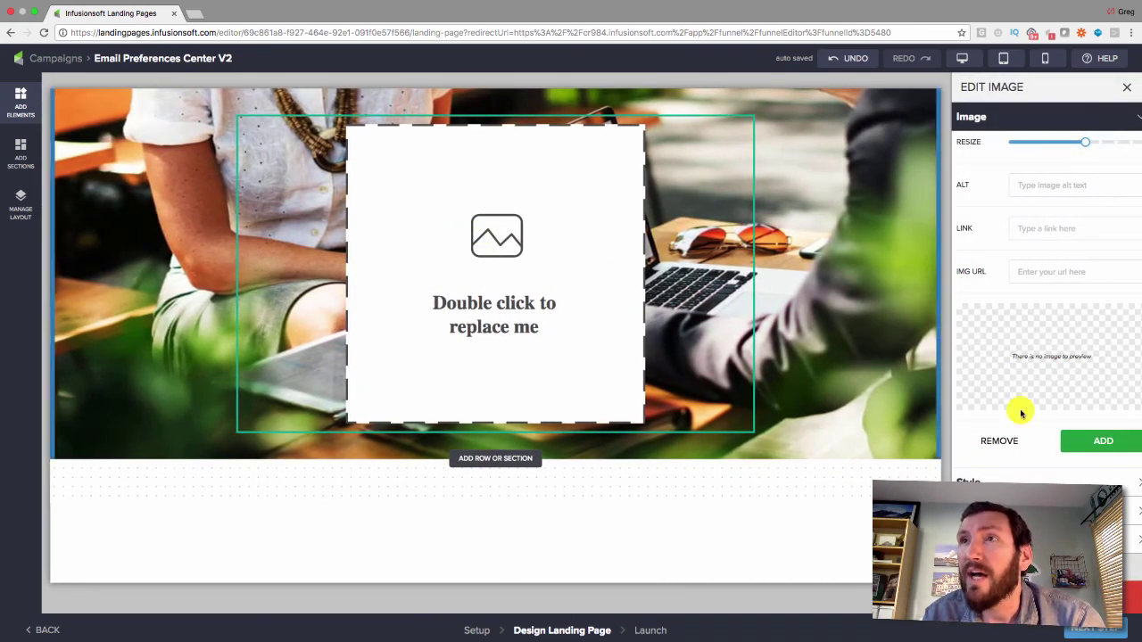
{"action": "left_click", "coordinate": [1054, 376]}
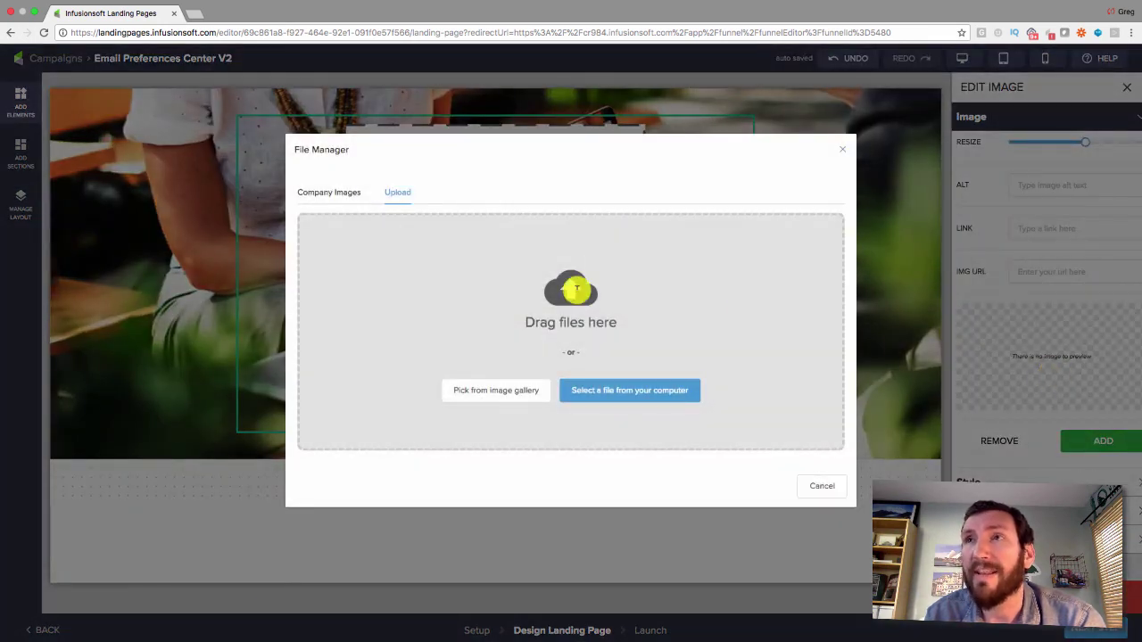
{"action": "left_click", "coordinate": [611, 391]}
{"action": "left_click", "coordinate": [425, 43]}
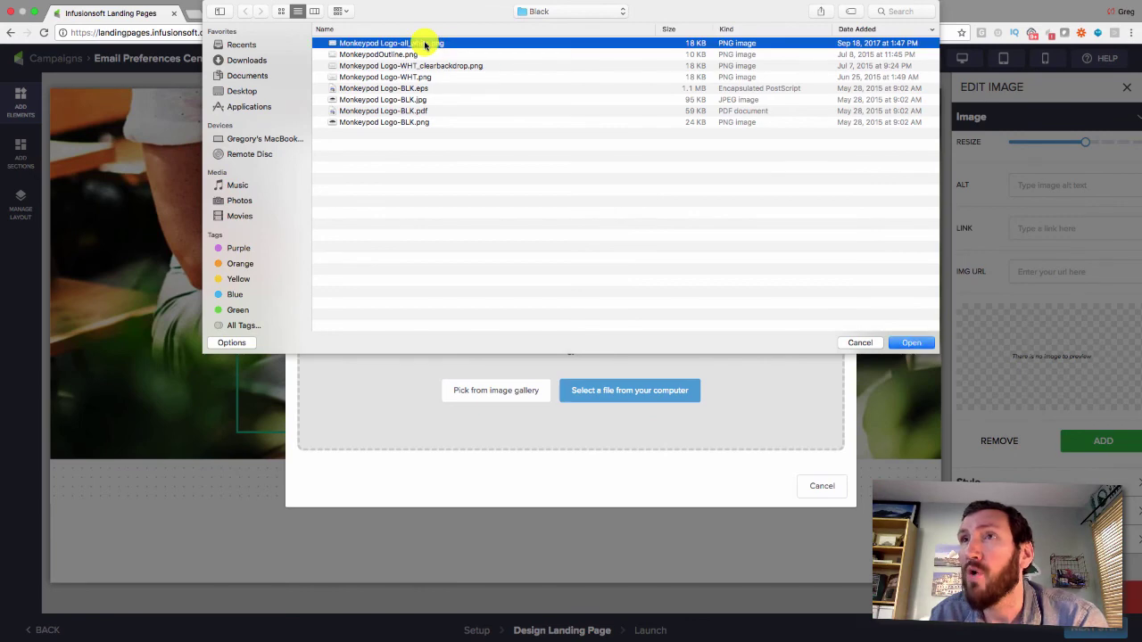
{"action": "left_click", "coordinate": [910, 343]}
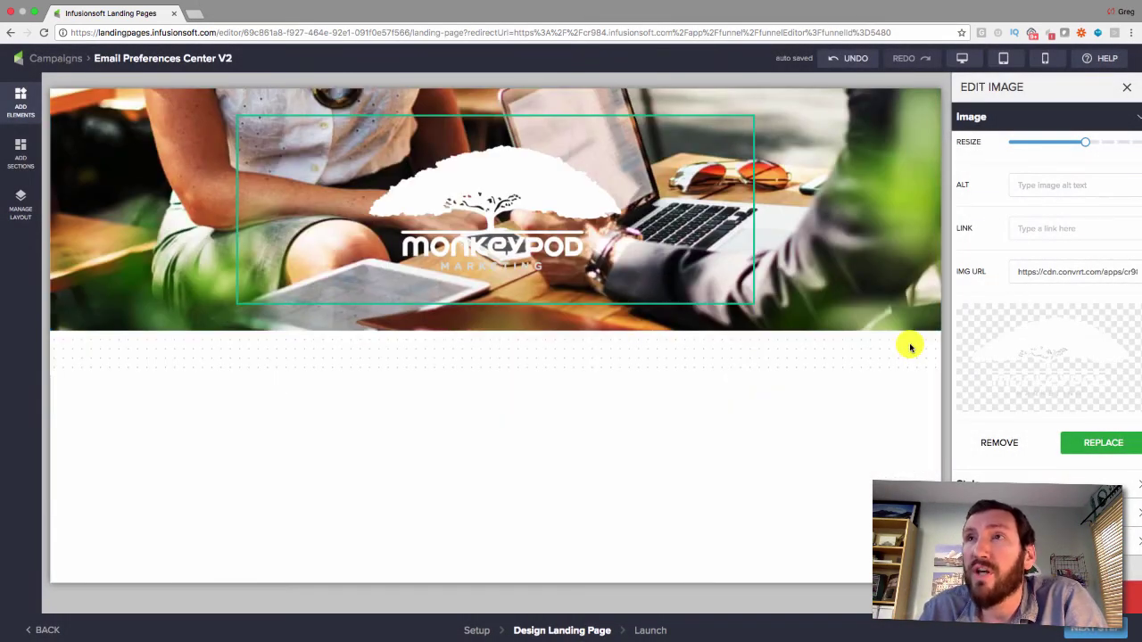
{"action": "left_click", "coordinate": [1043, 145]}
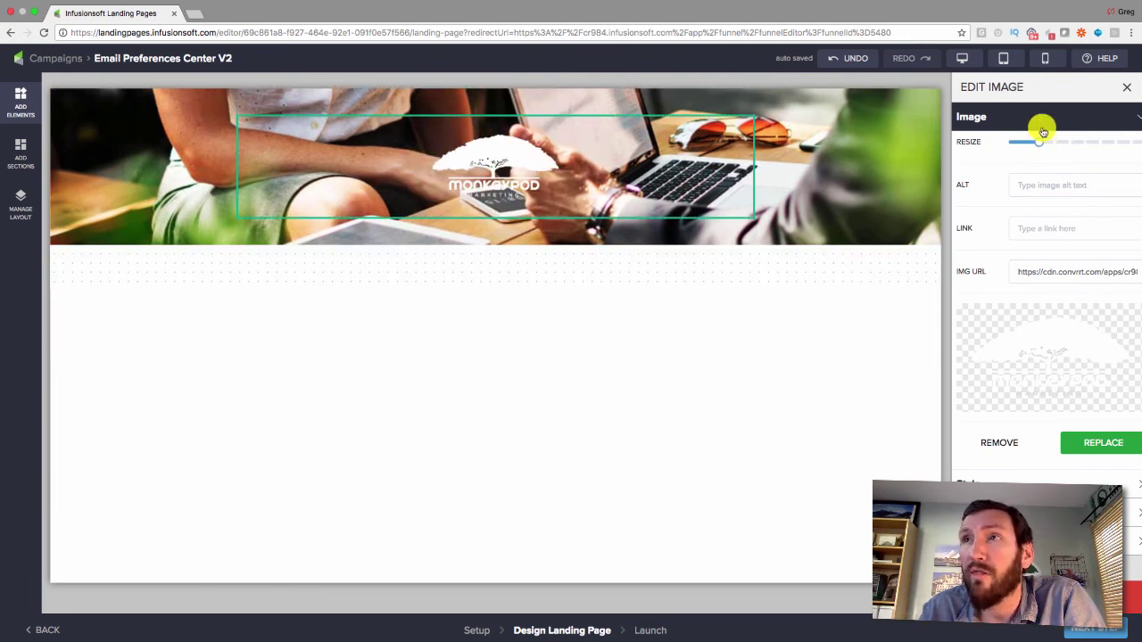
{"action": "left_click", "coordinate": [1040, 116]}
{"action": "left_click", "coordinate": [901, 144]}
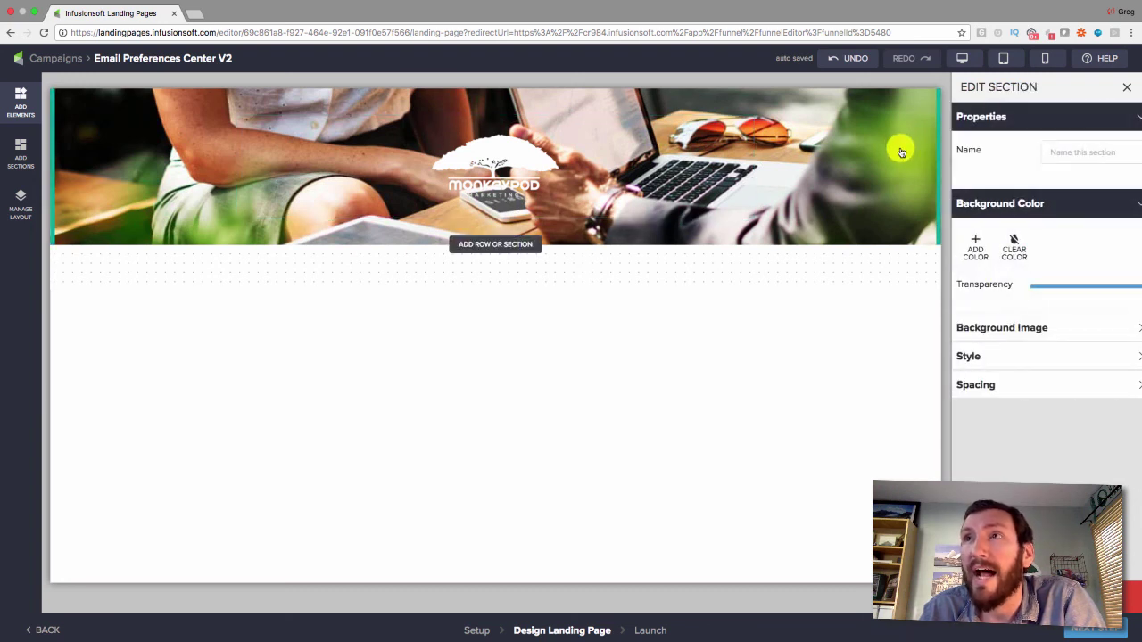
Step: Set the header section background colour to #005e33 with 0.8 transparency
{"action": "left_click", "coordinate": [976, 246]}
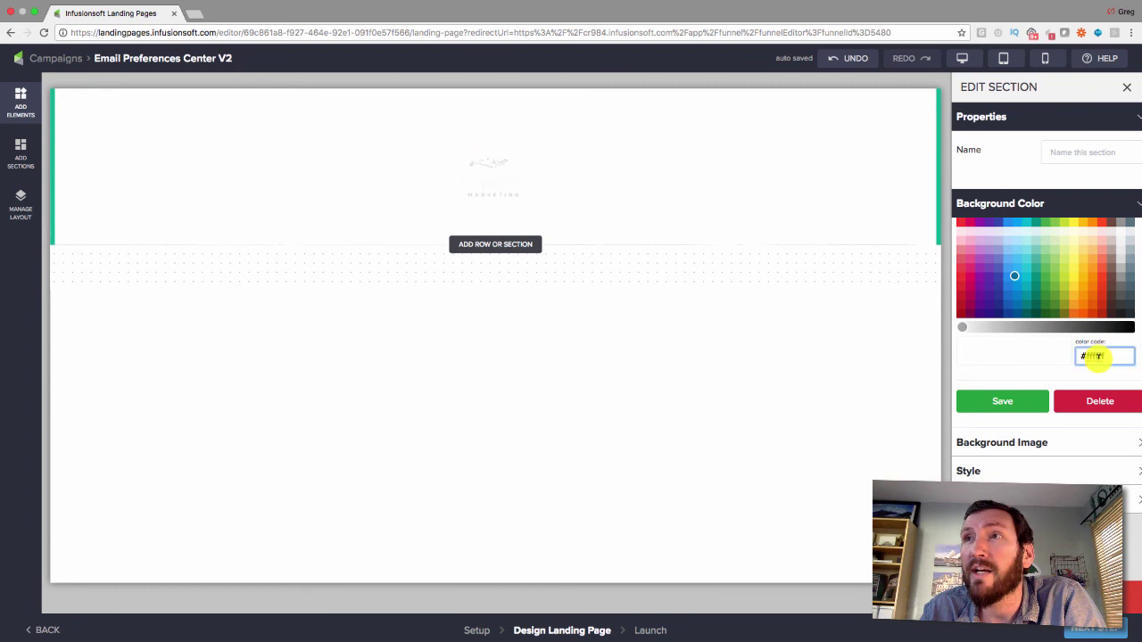
{"action": "type", "text": "005e"}
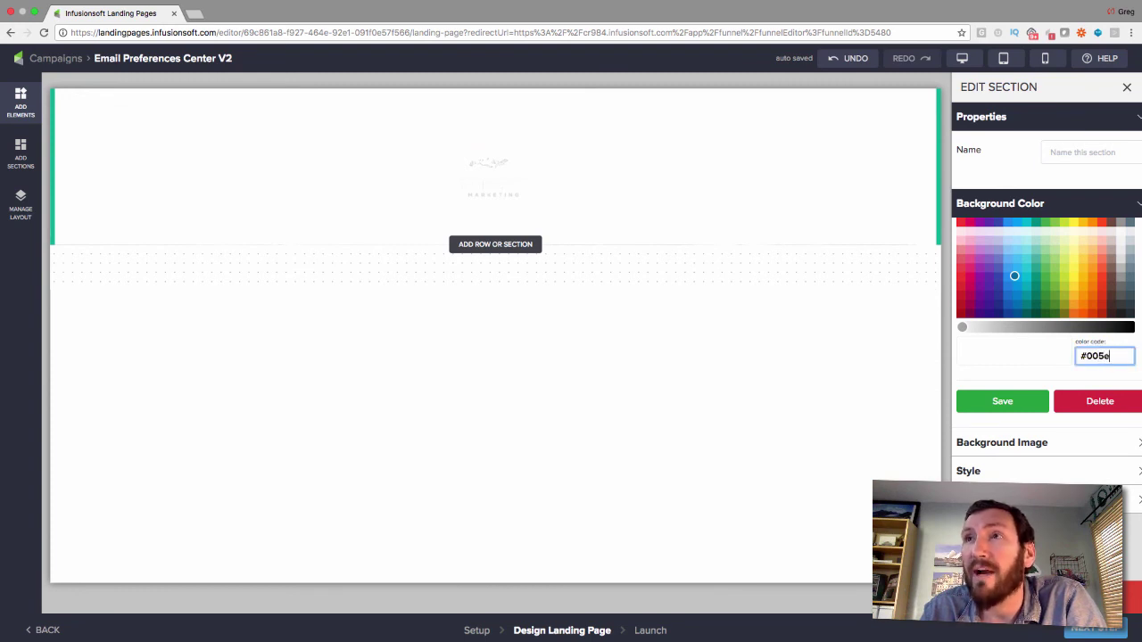
{"action": "type", "text": "33"}
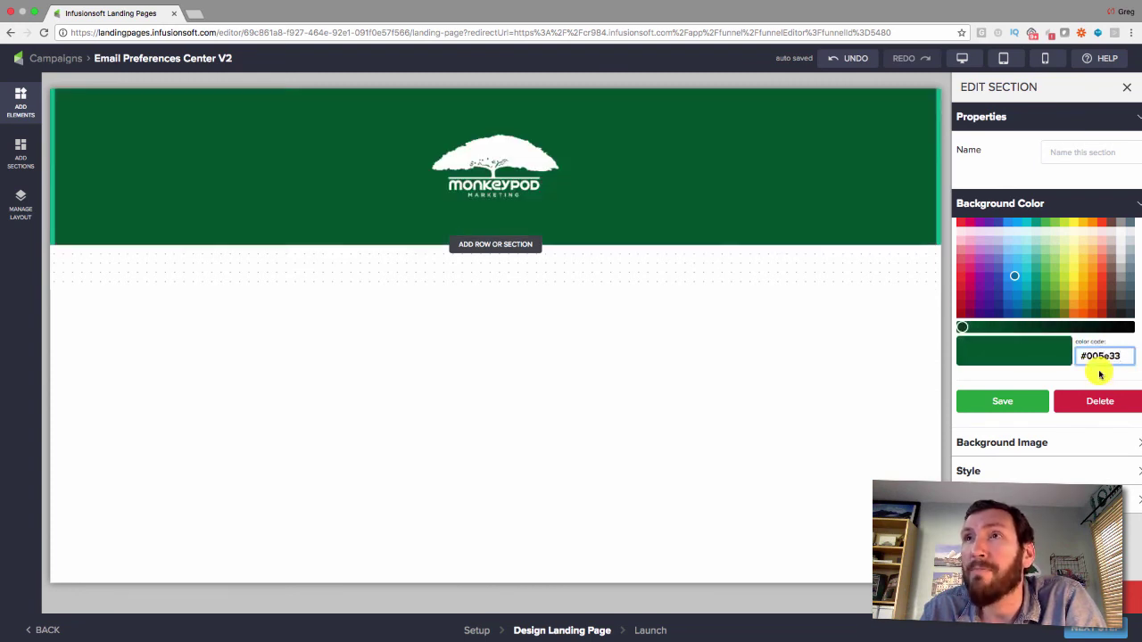
{"action": "left_click", "coordinate": [1028, 400]}
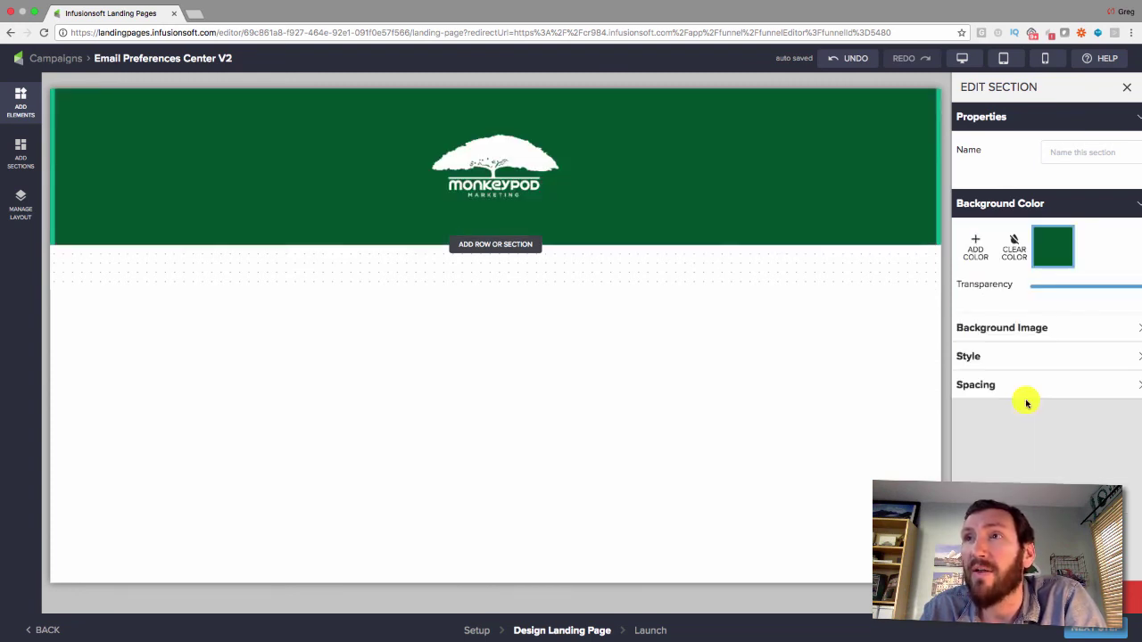
{"action": "left_click", "coordinate": [1124, 289]}
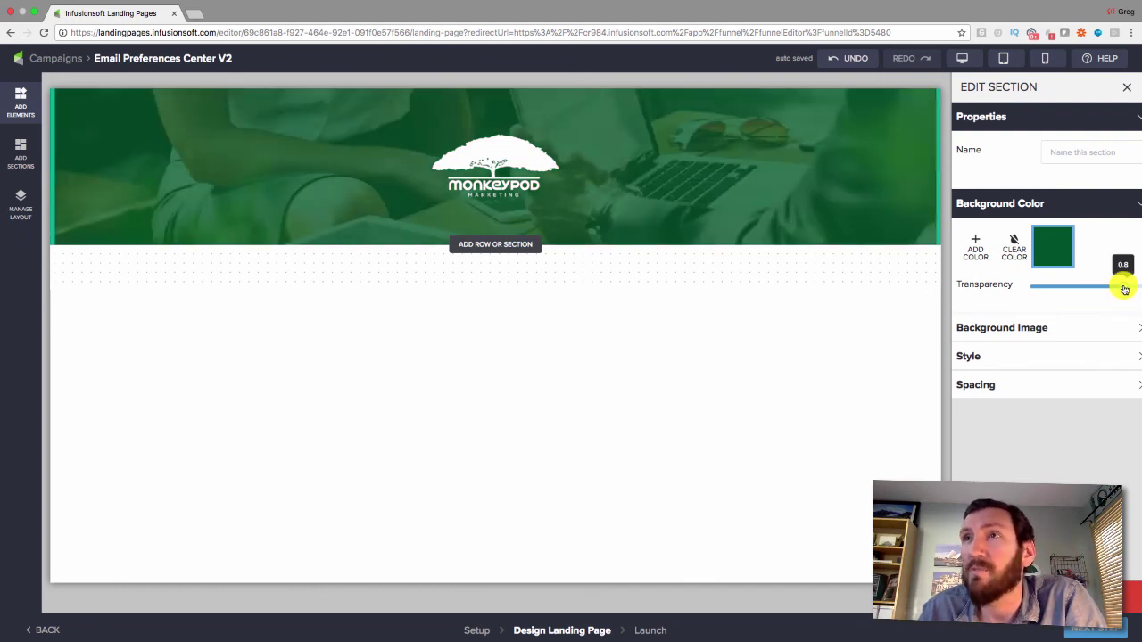
{"action": "left_click", "coordinate": [1106, 204]}
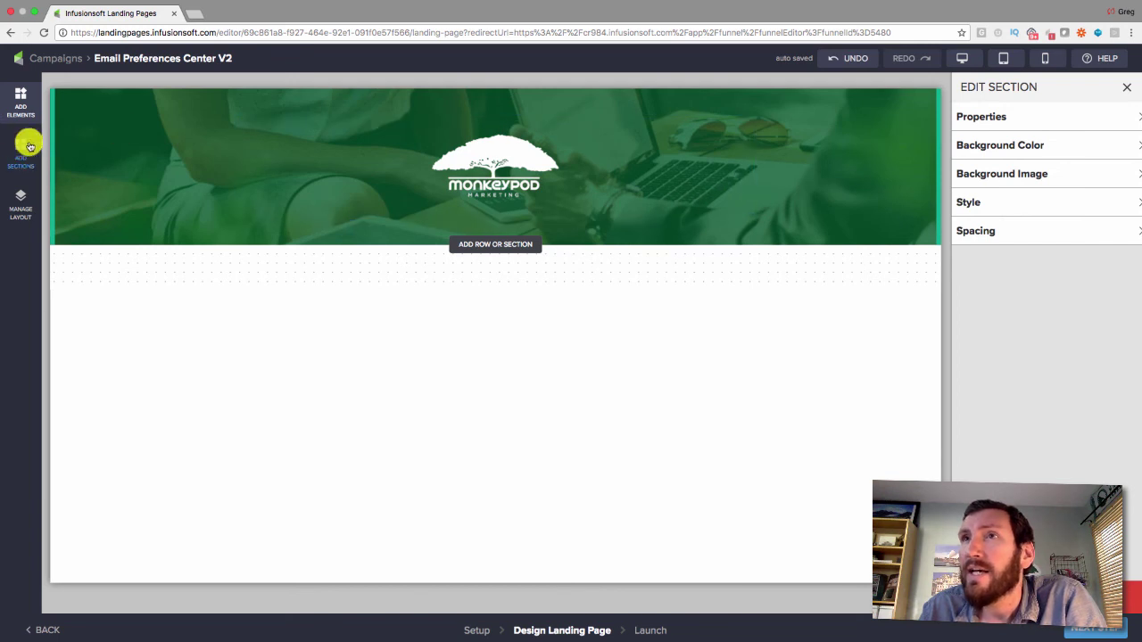
Step: Add a text block to the header reading 'Email Preferences Center'
{"action": "left_click", "coordinate": [20, 109]}
{"action": "left_click_drag", "start_coordinate": [64, 135], "coordinate": [669, 214]}
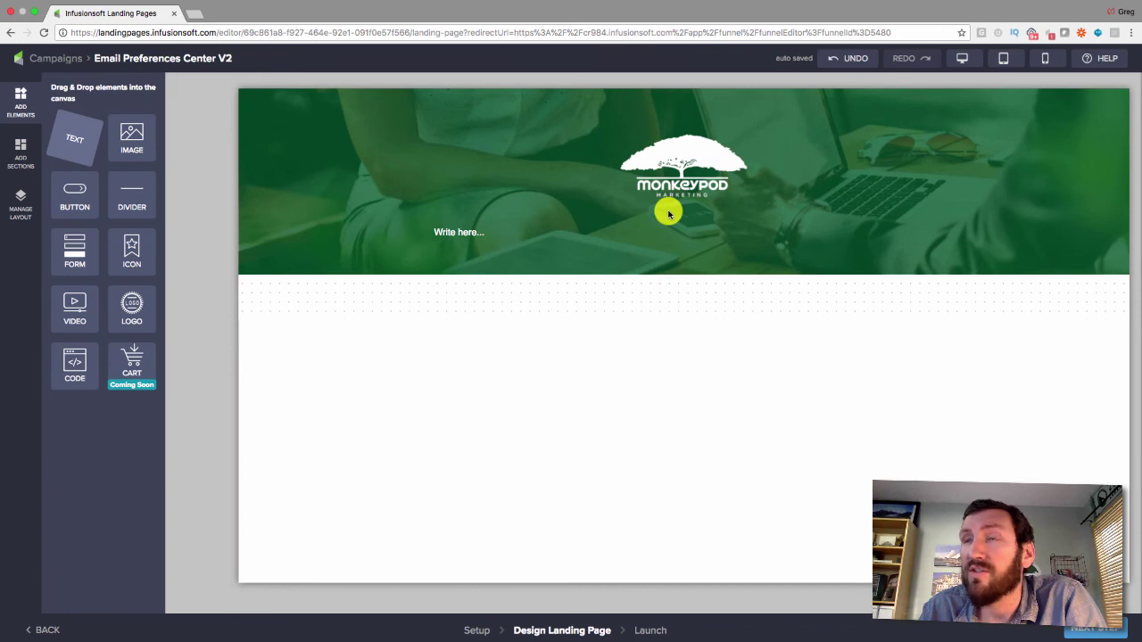
{"action": "left_click", "coordinate": [515, 225]}
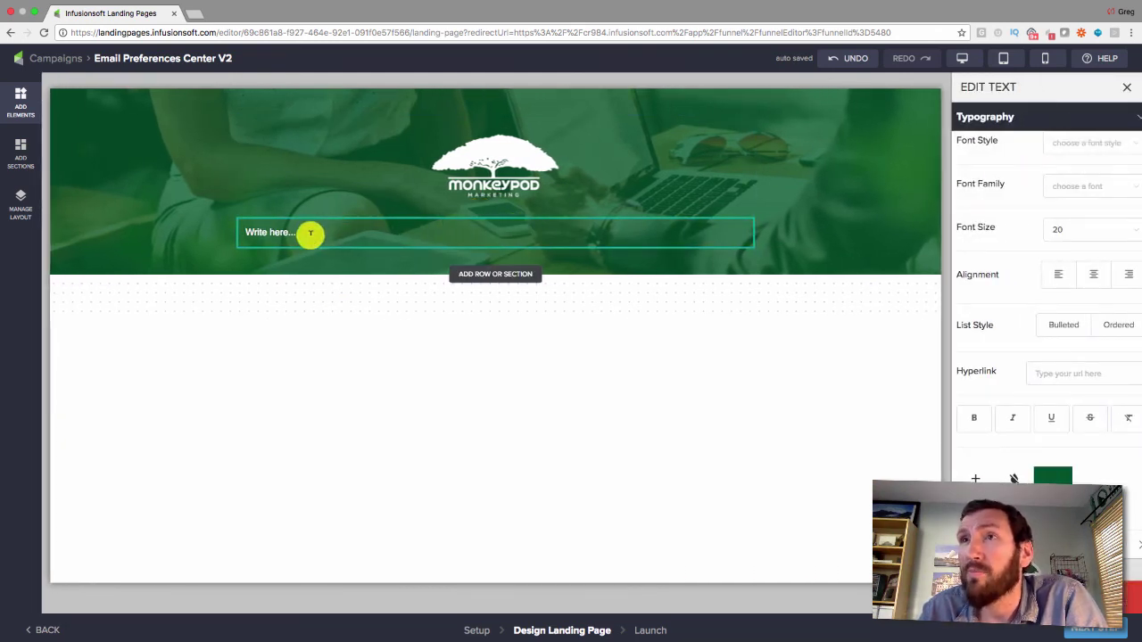
{"action": "type", "text": "Email Preferences Center"}
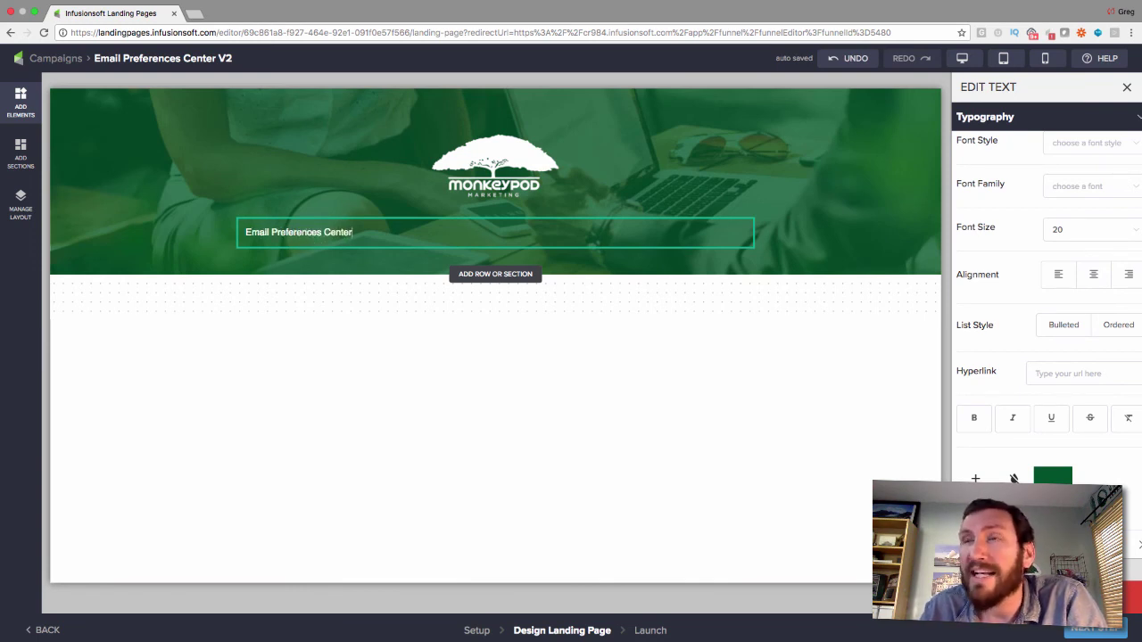
{"action": "key", "text": "super+a"}
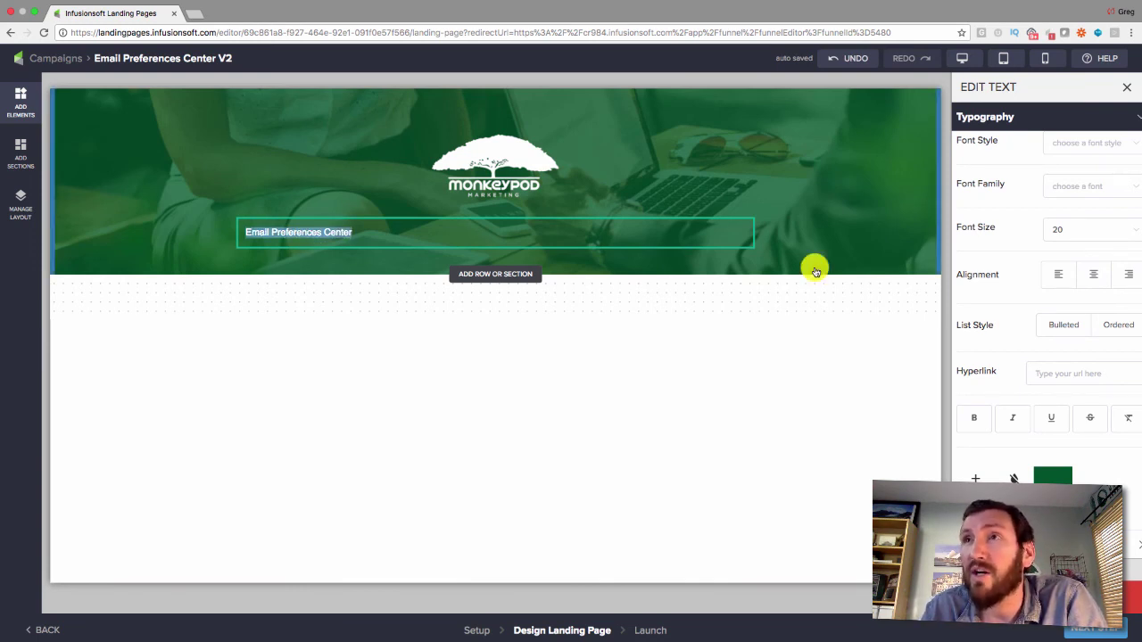
Step: Style the heading as Subtitle, centred, in bold Montserrat
{"action": "left_click", "coordinate": [1073, 153]}
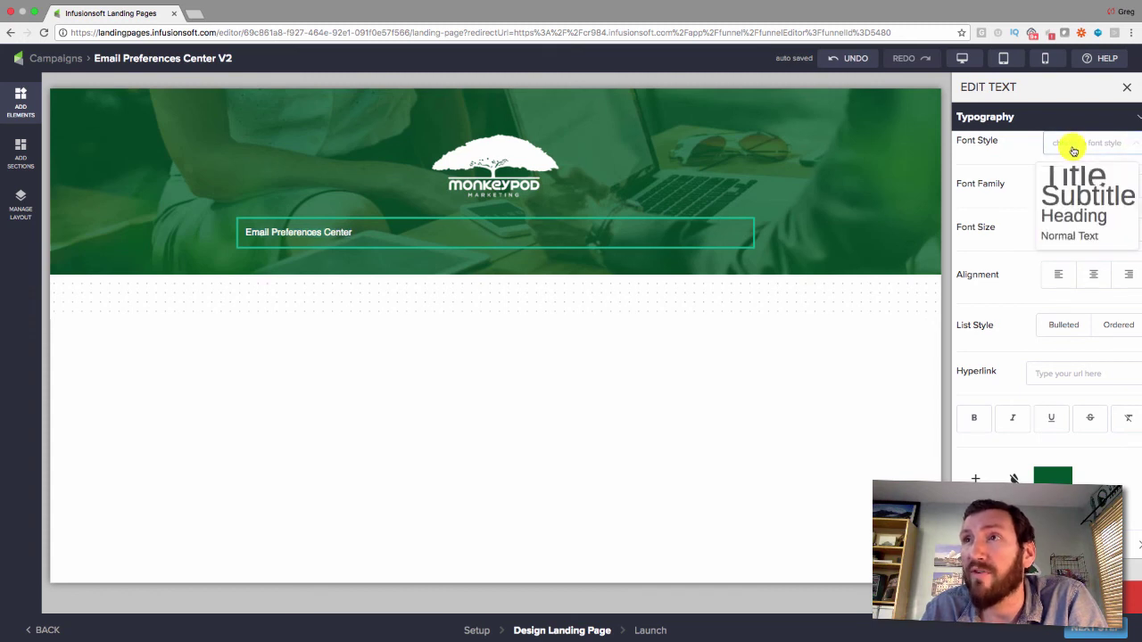
{"action": "left_click", "coordinate": [1079, 197]}
{"action": "left_click", "coordinate": [1092, 275]}
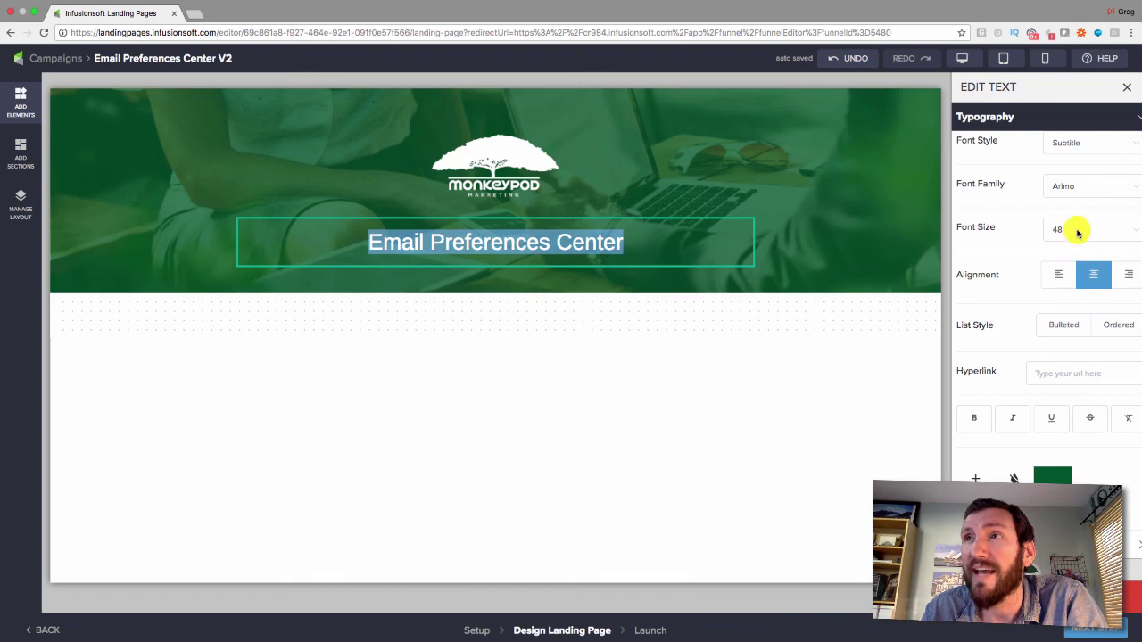
{"action": "left_click", "coordinate": [1070, 187]}
{"action": "scroll", "coordinate": [1075, 286], "scroll_direction": "down", "scroll_amount": 1}
{"action": "scroll", "coordinate": [1074, 300], "scroll_direction": "down", "scroll_amount": 6}
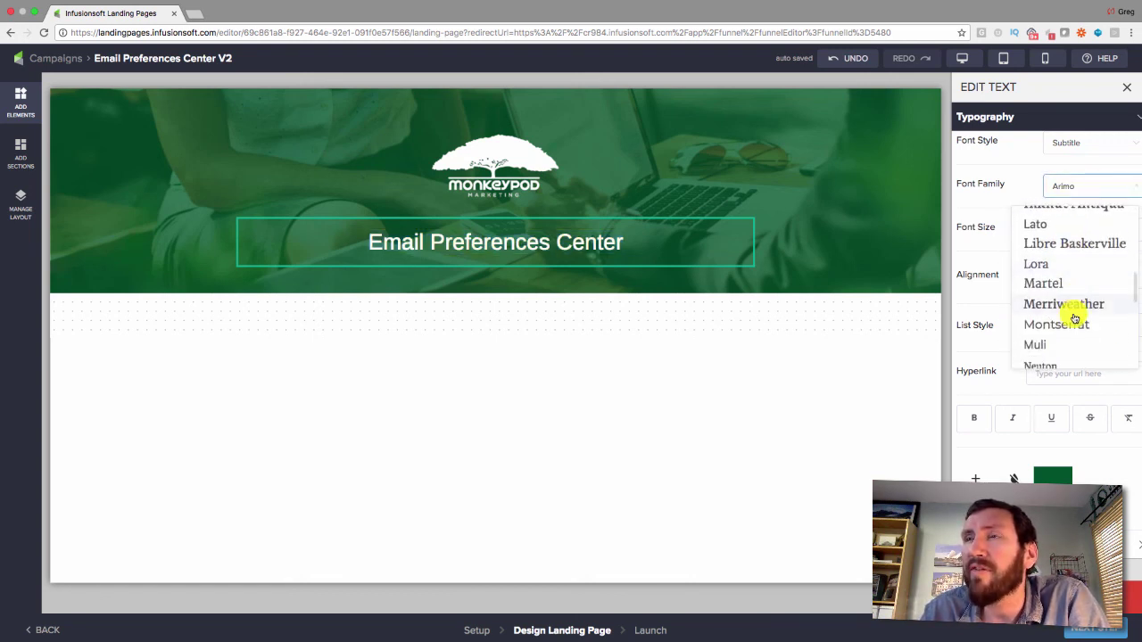
{"action": "left_click", "coordinate": [1076, 324]}
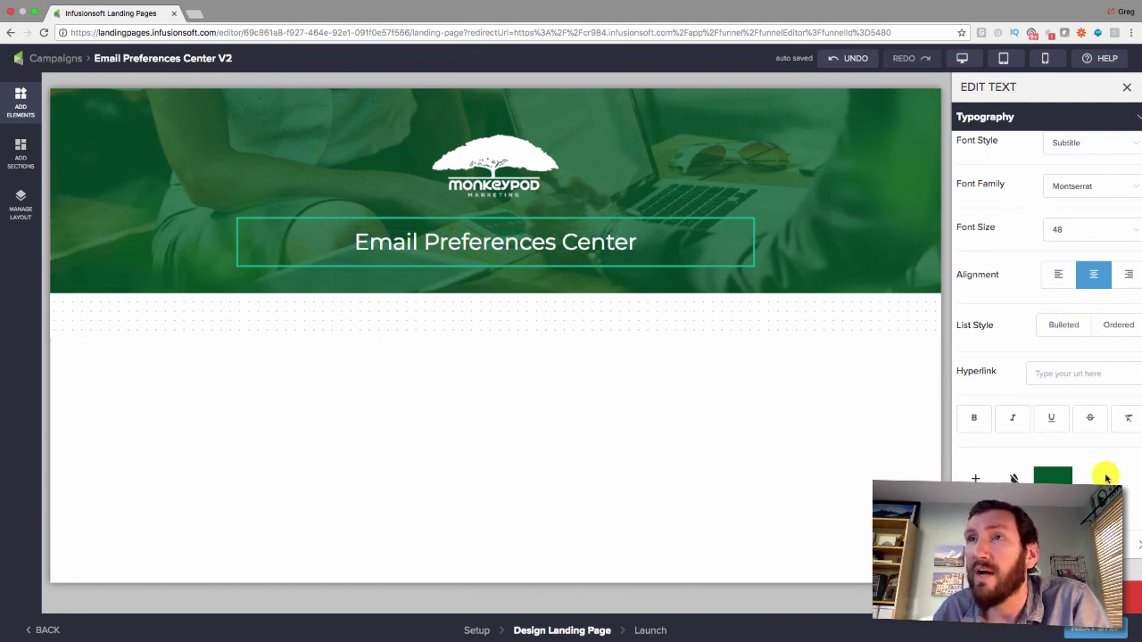
{"action": "left_click", "coordinate": [971, 419]}
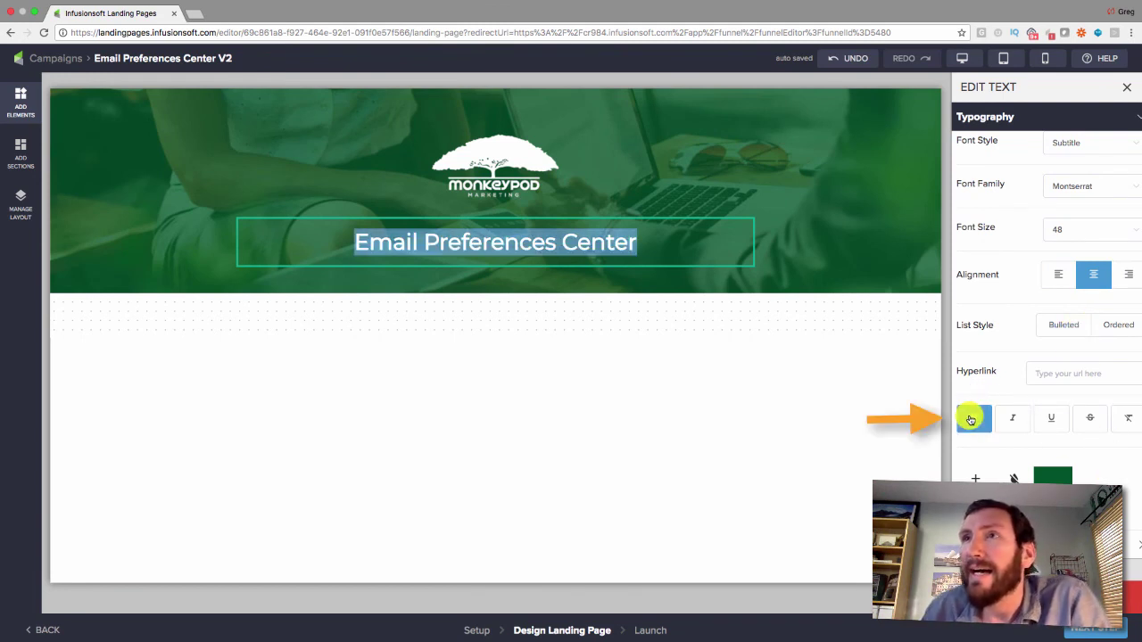
{"action": "left_click", "coordinate": [971, 420]}
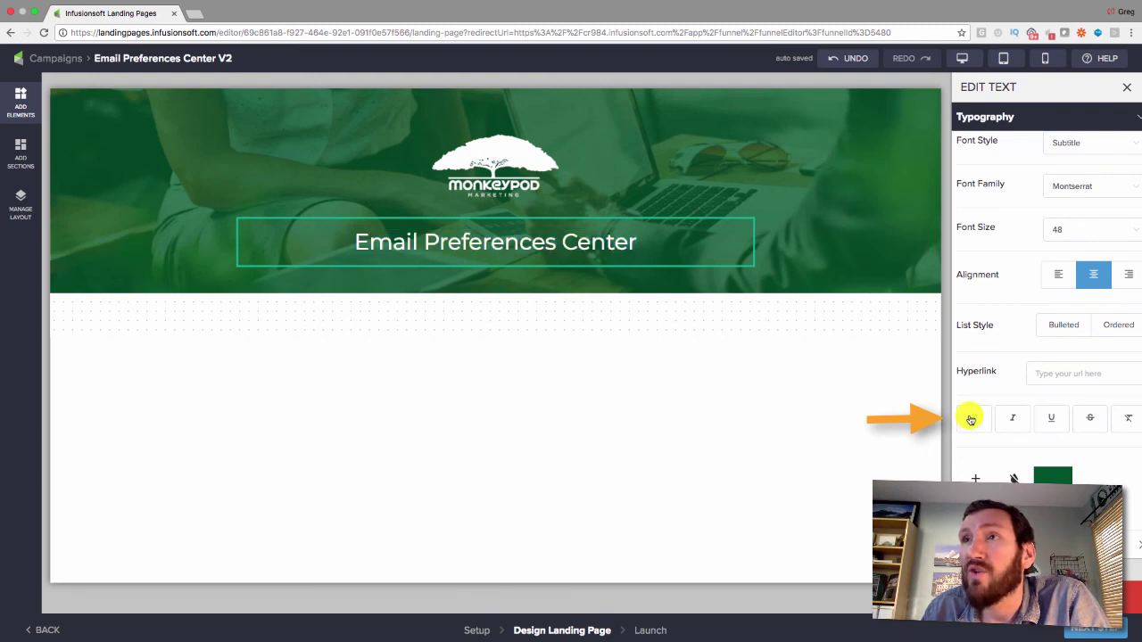
{"action": "left_click", "coordinate": [970, 419]}
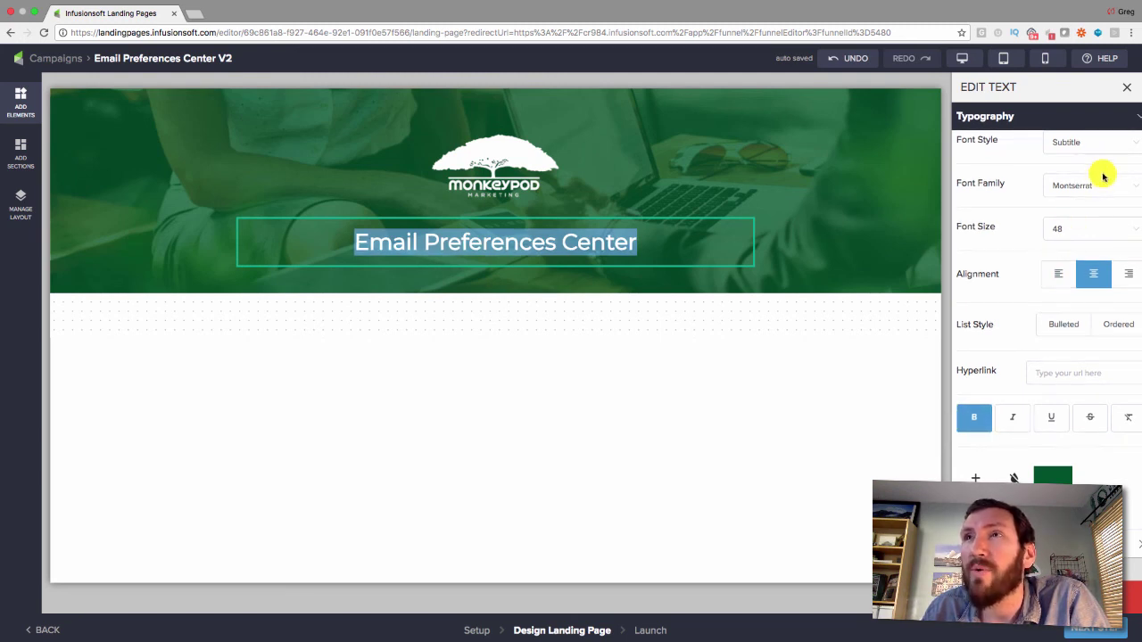
{"action": "left_click", "coordinate": [1124, 121]}
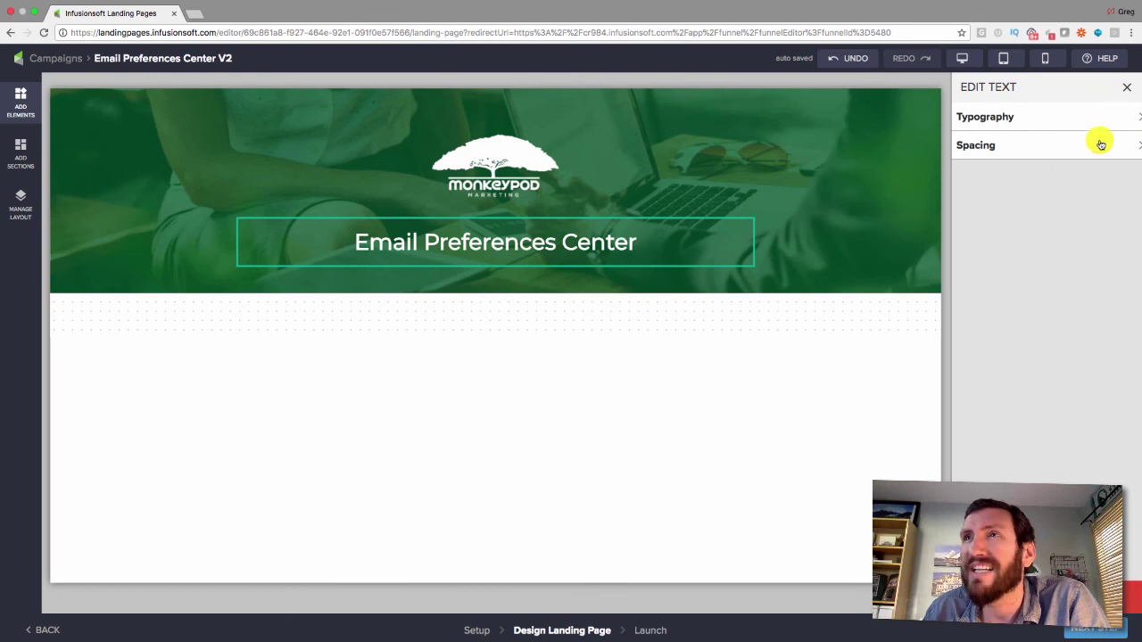
Step: Add a blank one-column section below the header and place a form element in it
{"action": "left_click", "coordinate": [856, 244]}
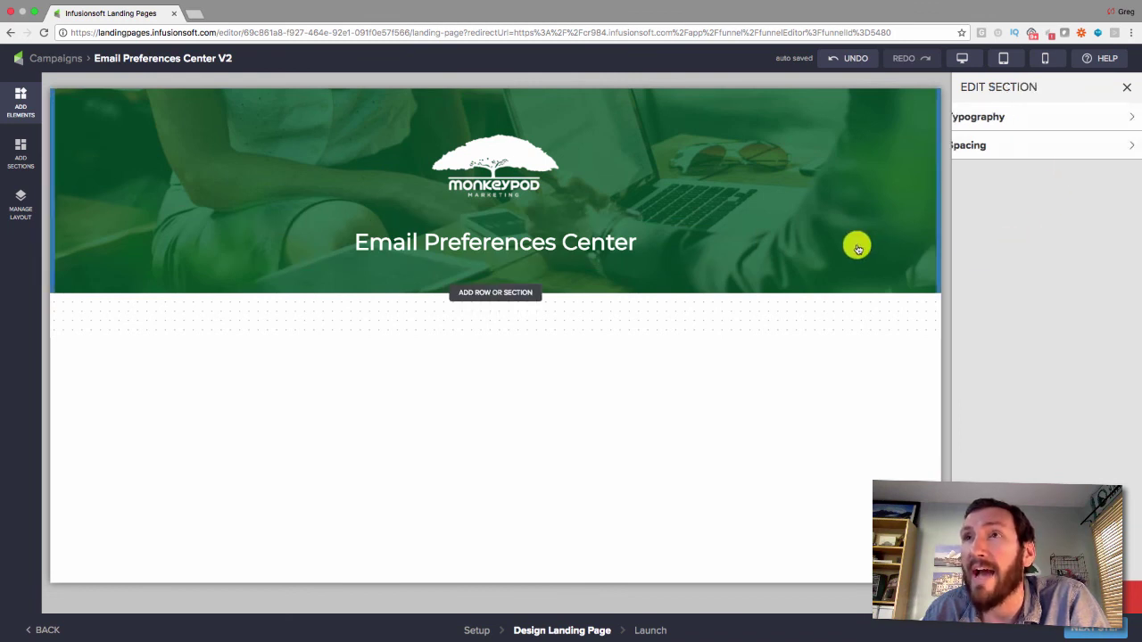
{"action": "left_click", "coordinate": [501, 296]}
{"action": "left_click", "coordinate": [509, 256]}
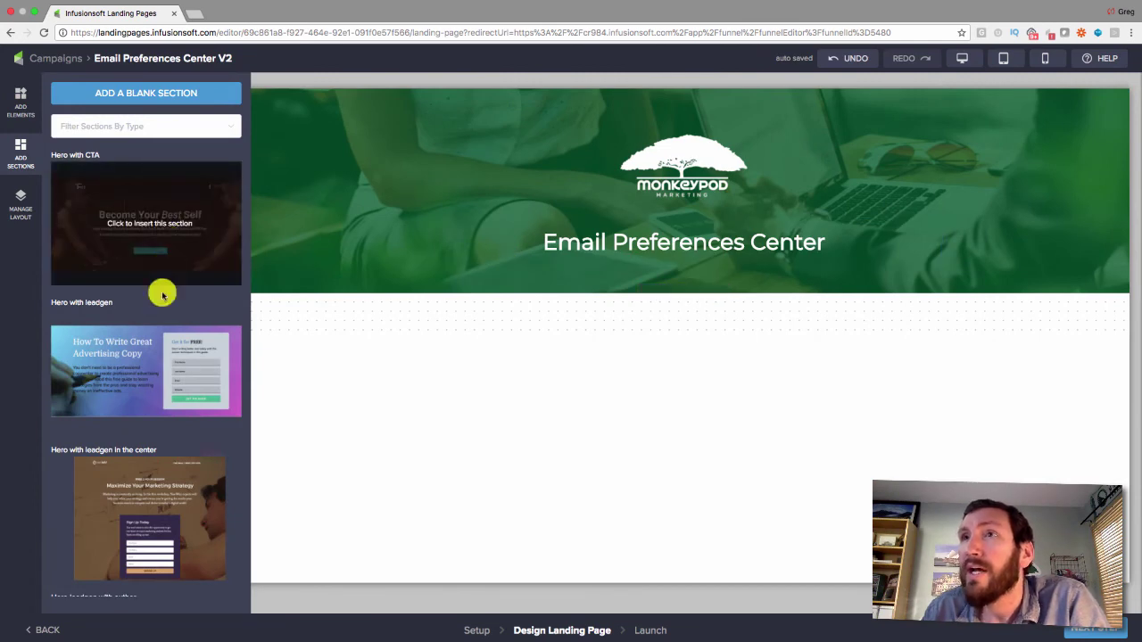
{"action": "left_click", "coordinate": [148, 94]}
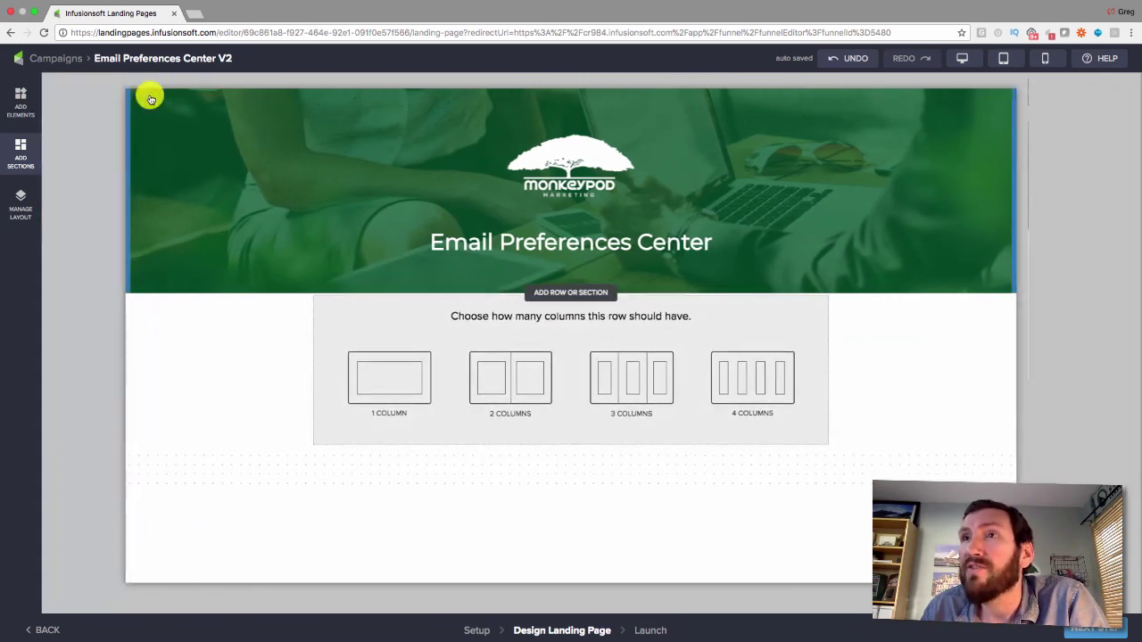
{"action": "left_click", "coordinate": [396, 368]}
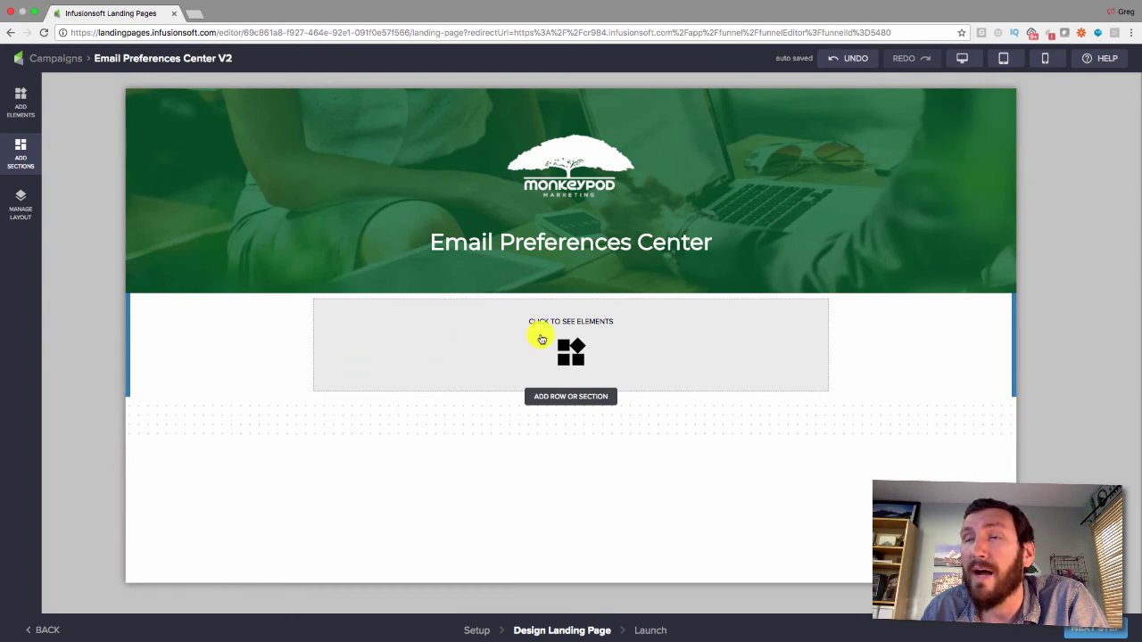
{"action": "left_click", "coordinate": [18, 105]}
{"action": "left_click_drag", "start_coordinate": [75, 248], "coordinate": [507, 350]}
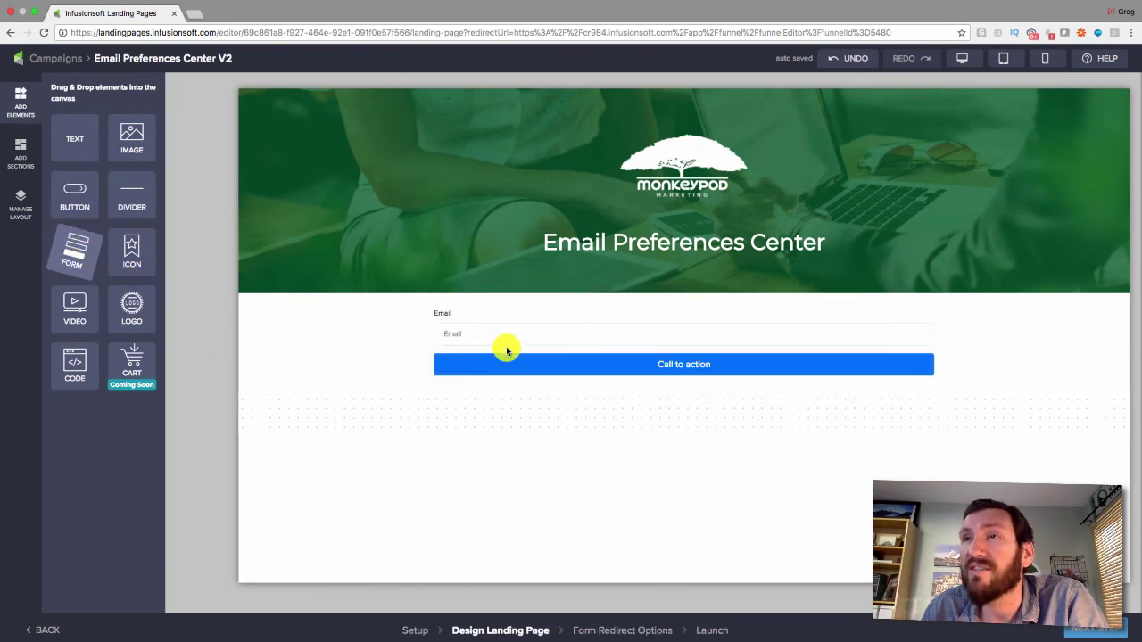
{"action": "left_click", "coordinate": [467, 326]}
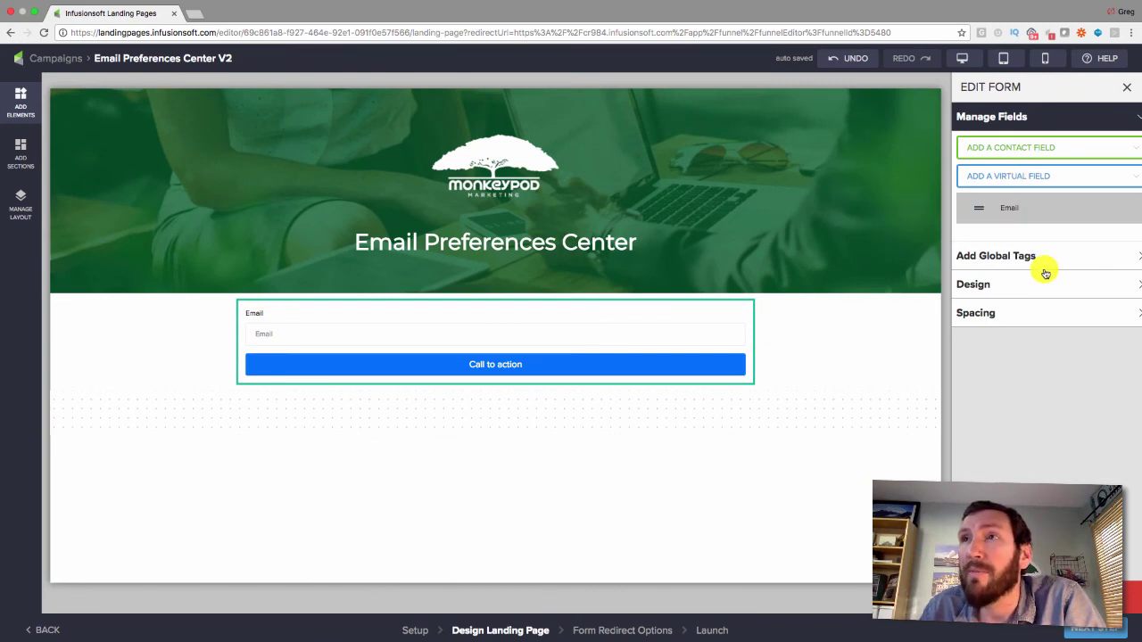
Step: Add First Name, Last Name and Phone contact fields to the form
{"action": "left_click", "coordinate": [1006, 209]}
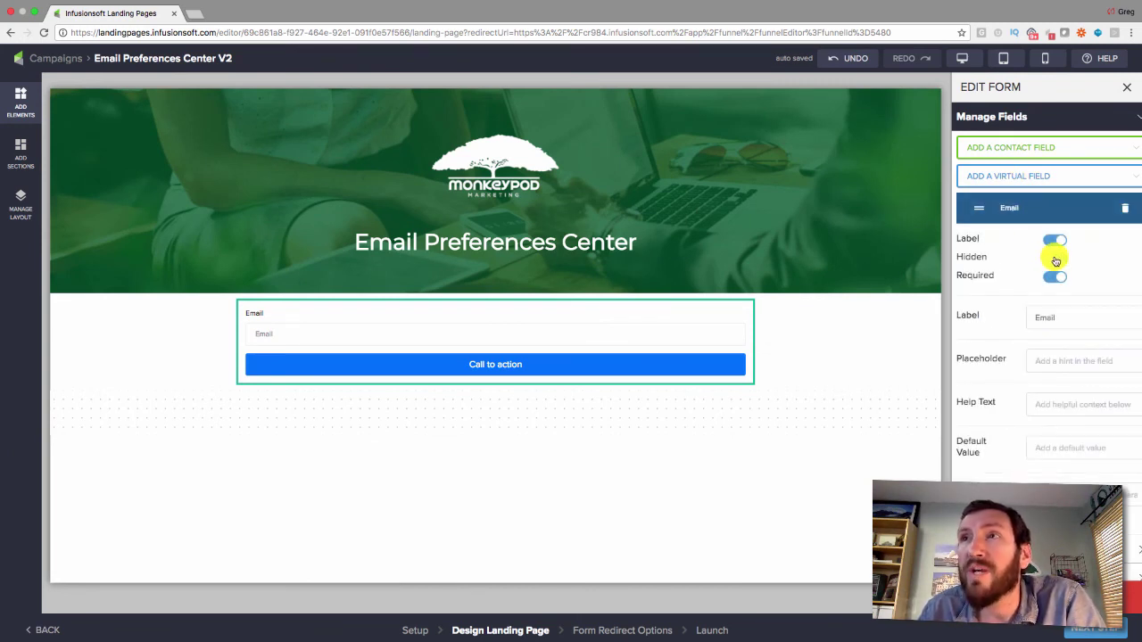
{"action": "left_click", "coordinate": [1055, 257]}
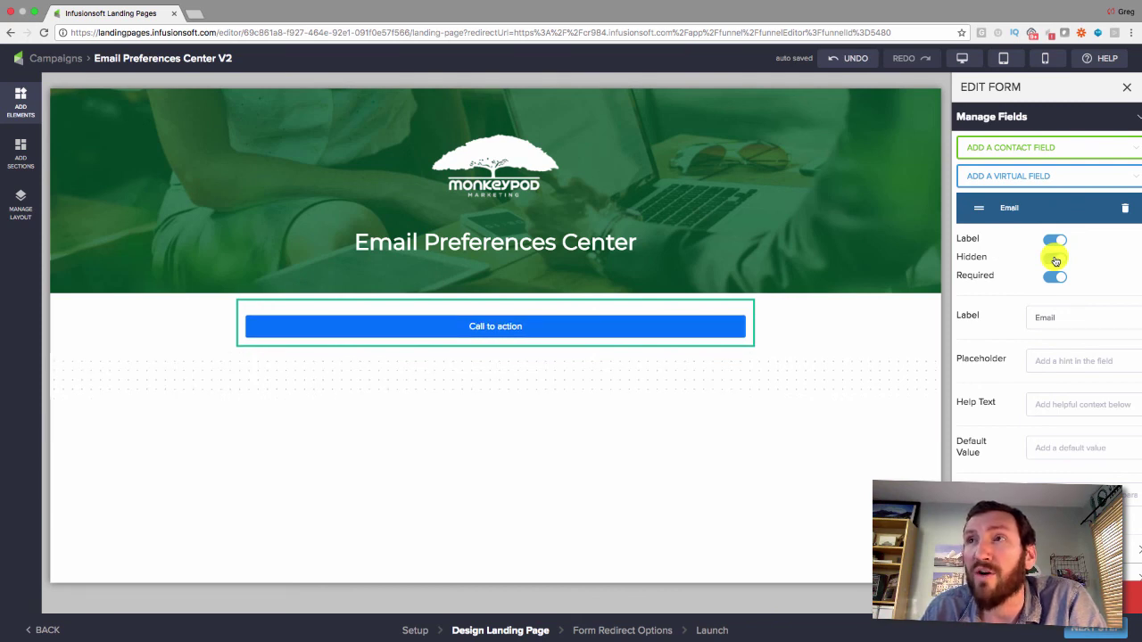
{"action": "left_click", "coordinate": [1035, 209]}
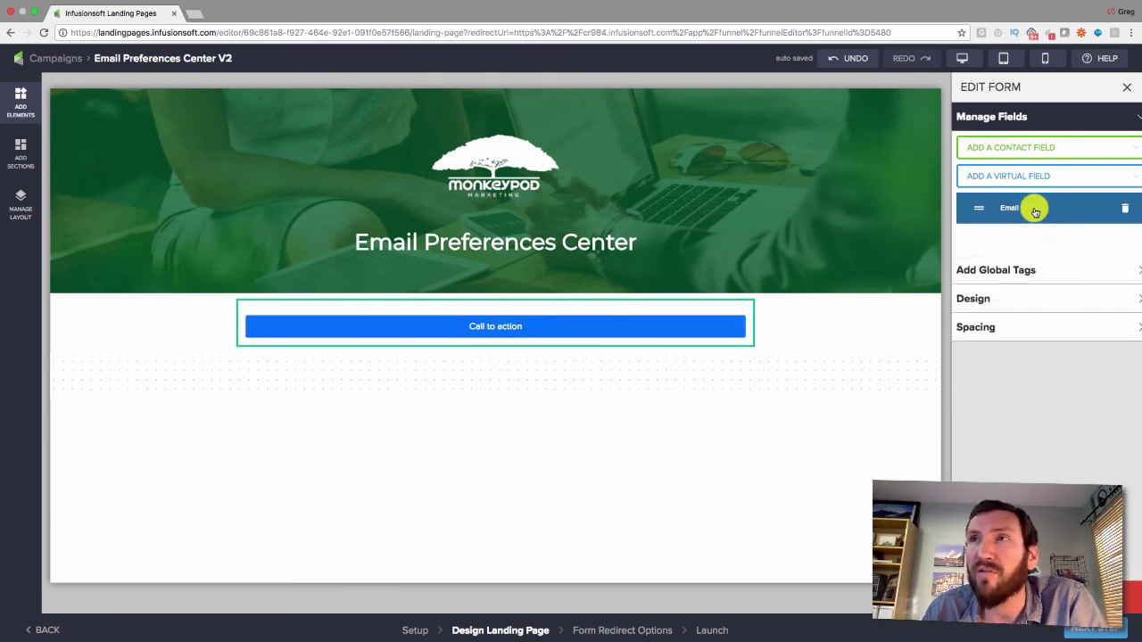
{"action": "left_click", "coordinate": [1019, 148]}
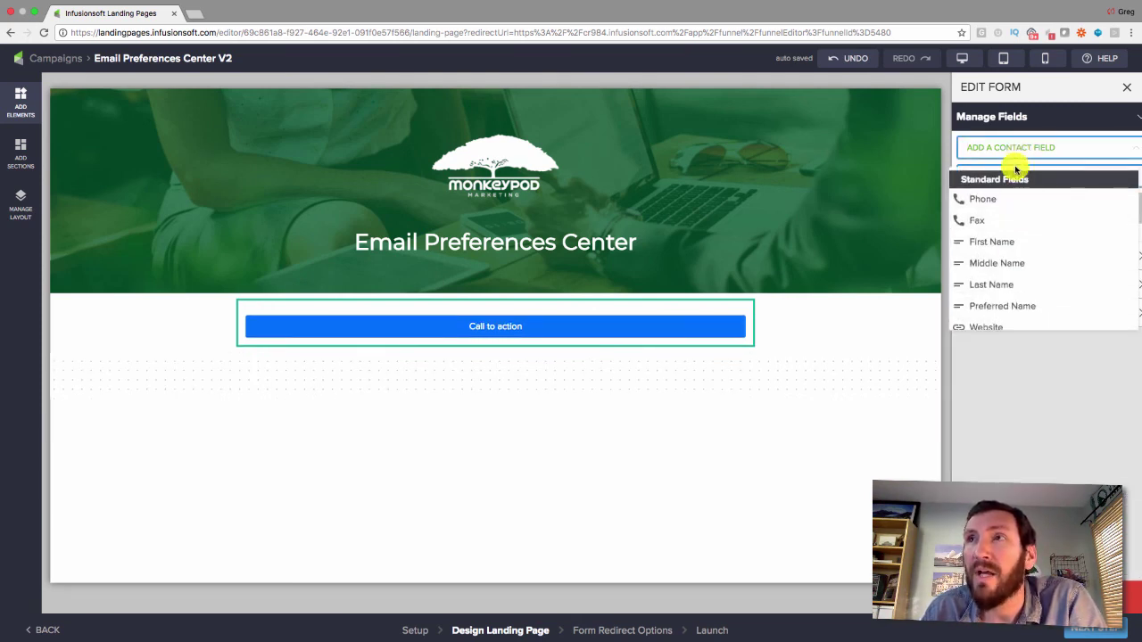
{"action": "left_click", "coordinate": [1006, 241]}
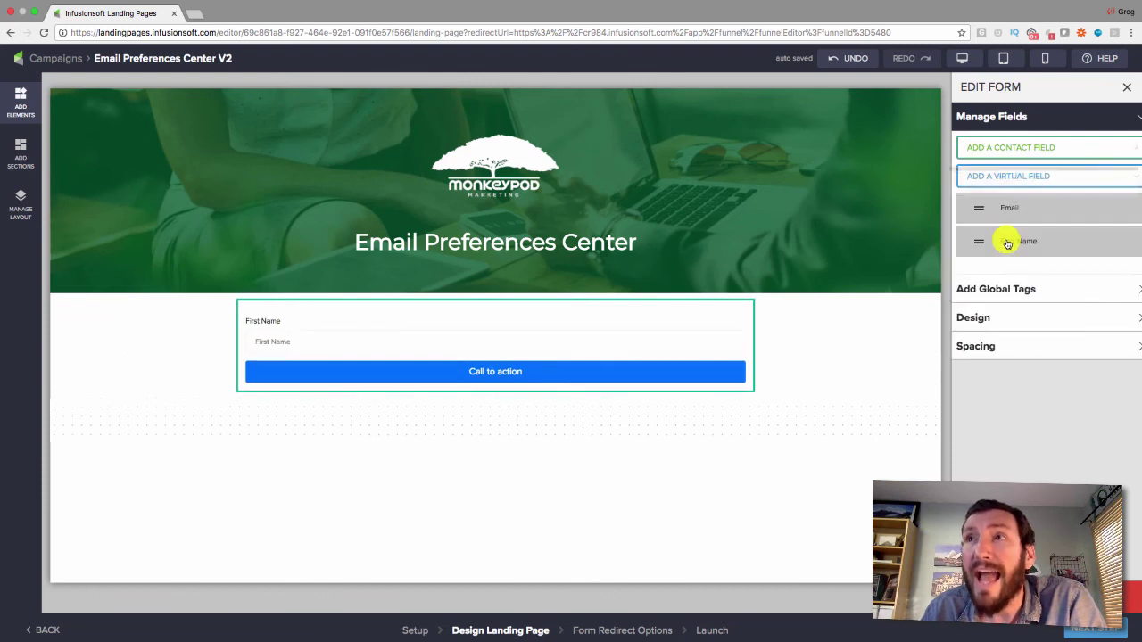
{"action": "left_click", "coordinate": [1011, 149]}
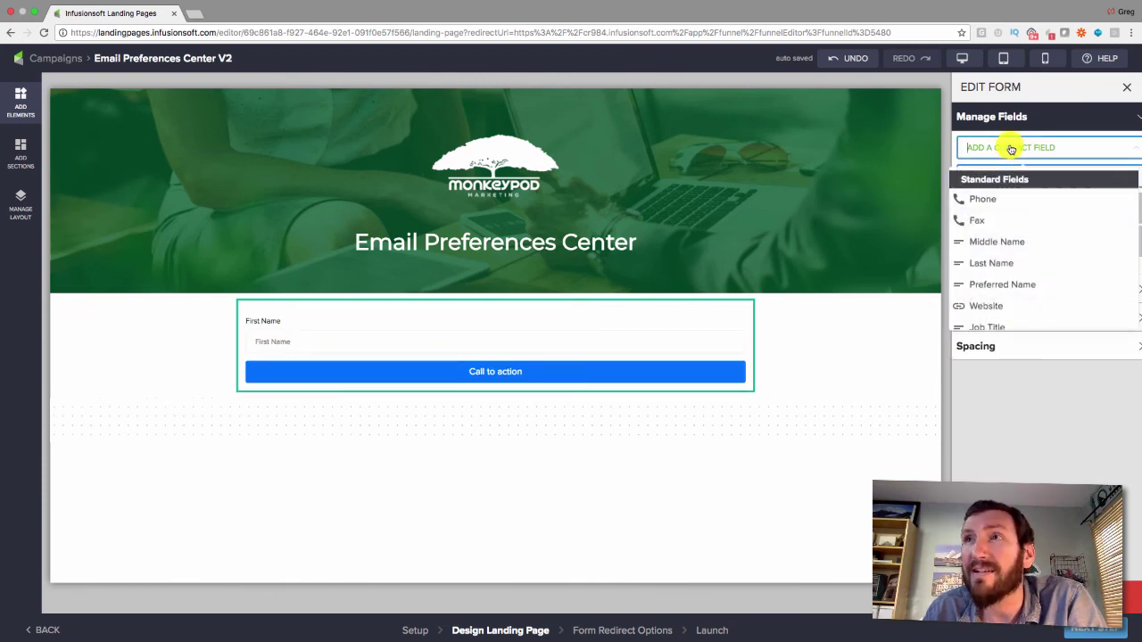
{"action": "left_click", "coordinate": [1001, 259]}
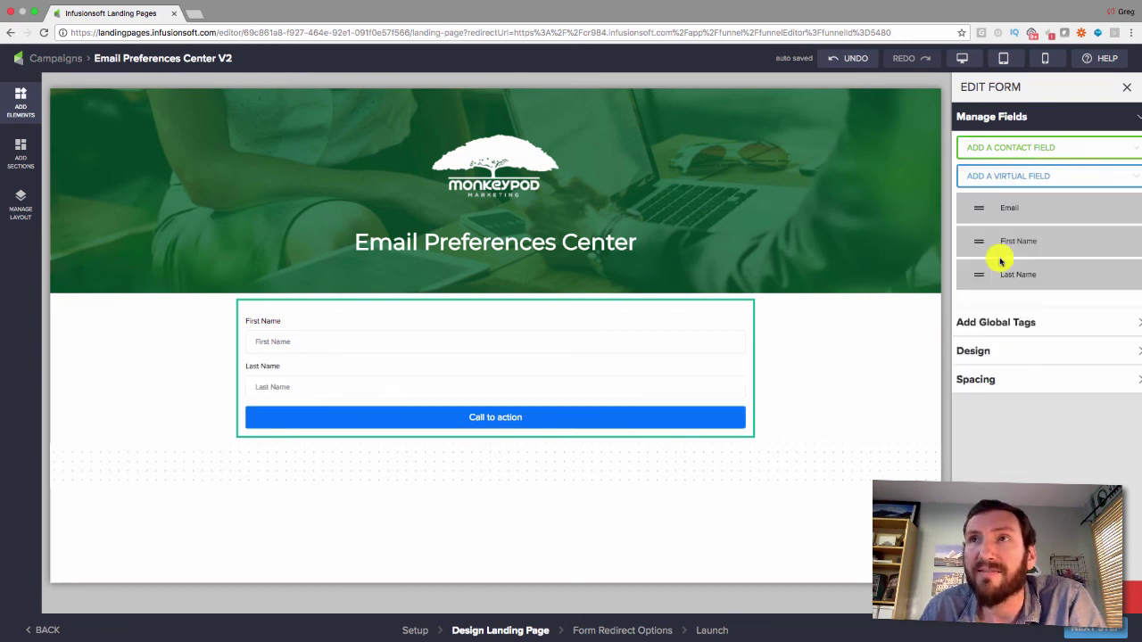
{"action": "left_click", "coordinate": [1010, 149]}
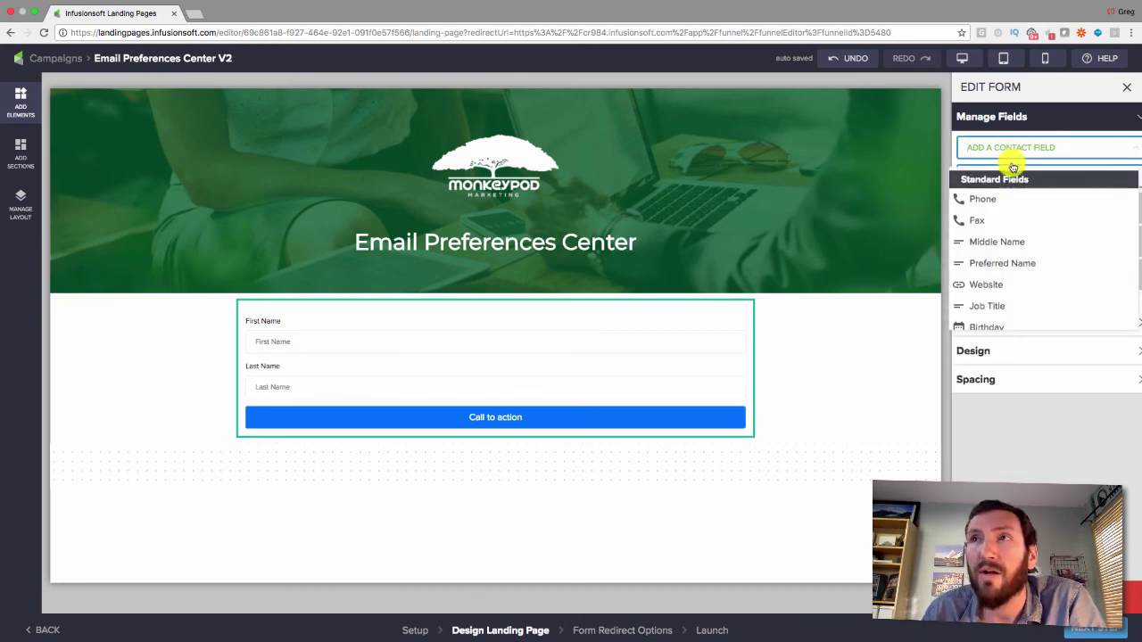
{"action": "scroll", "coordinate": [1007, 258], "scroll_direction": "down", "scroll_amount": 3}
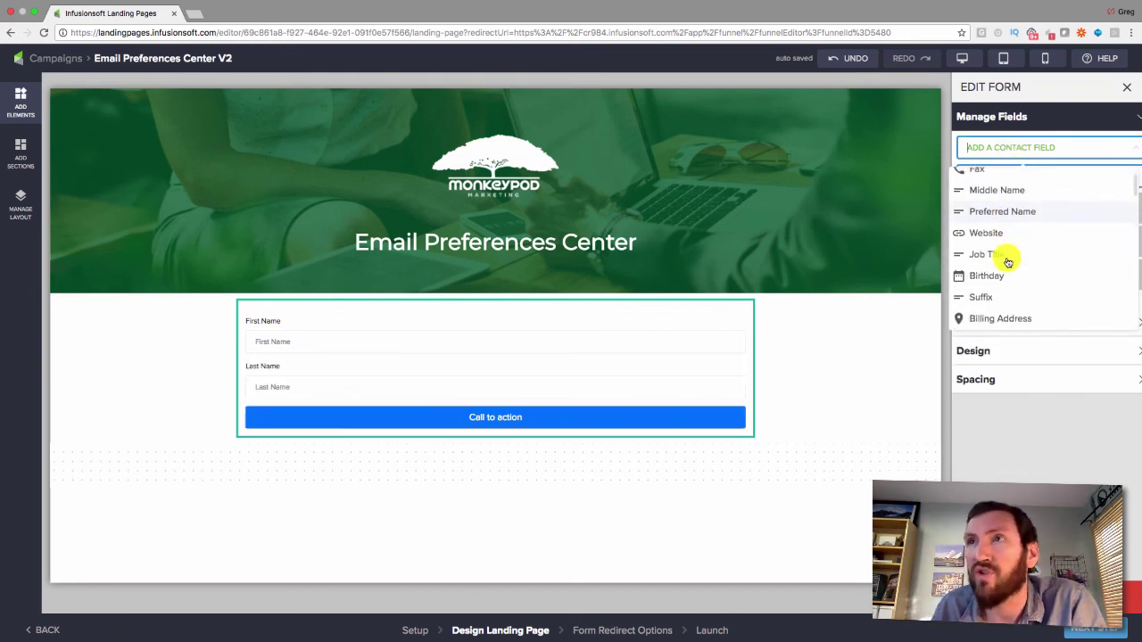
{"action": "scroll", "coordinate": [1008, 260], "scroll_direction": "down", "scroll_amount": 5}
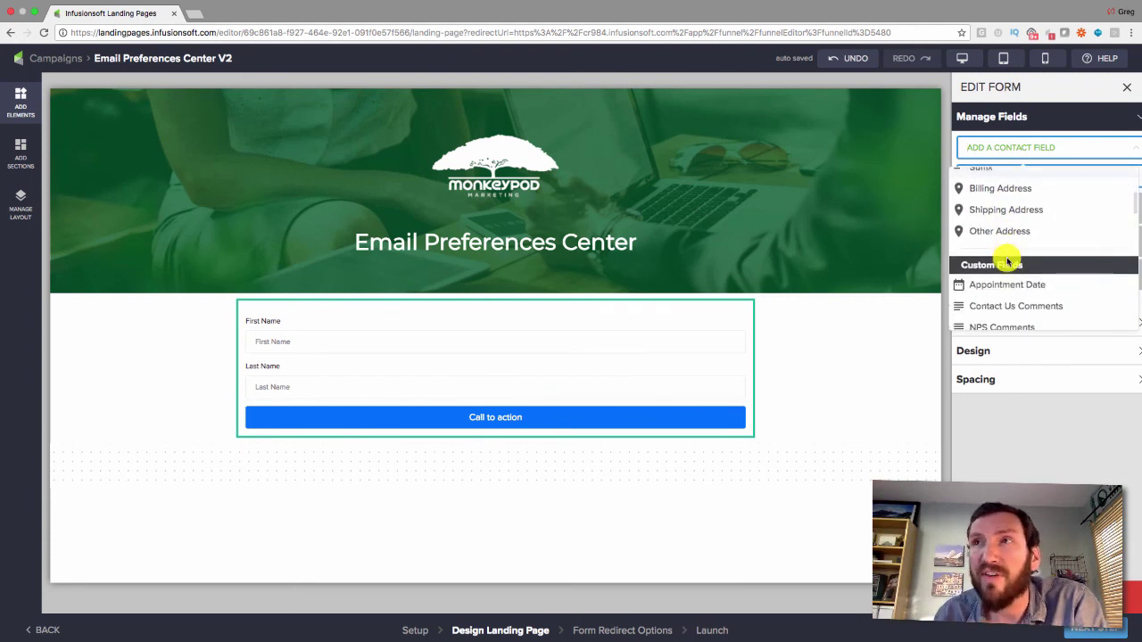
{"action": "scroll", "coordinate": [1007, 260], "scroll_direction": "down", "scroll_amount": 2}
{"action": "scroll", "coordinate": [1007, 261], "scroll_direction": "up", "scroll_amount": 5}
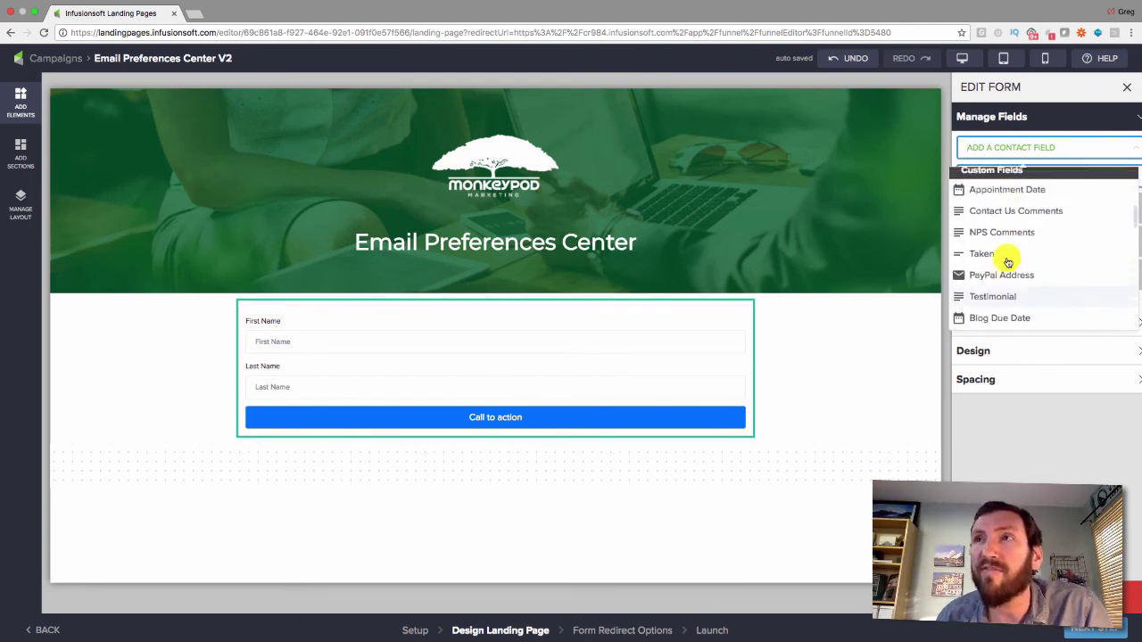
{"action": "scroll", "coordinate": [1007, 260], "scroll_direction": "up", "scroll_amount": 3}
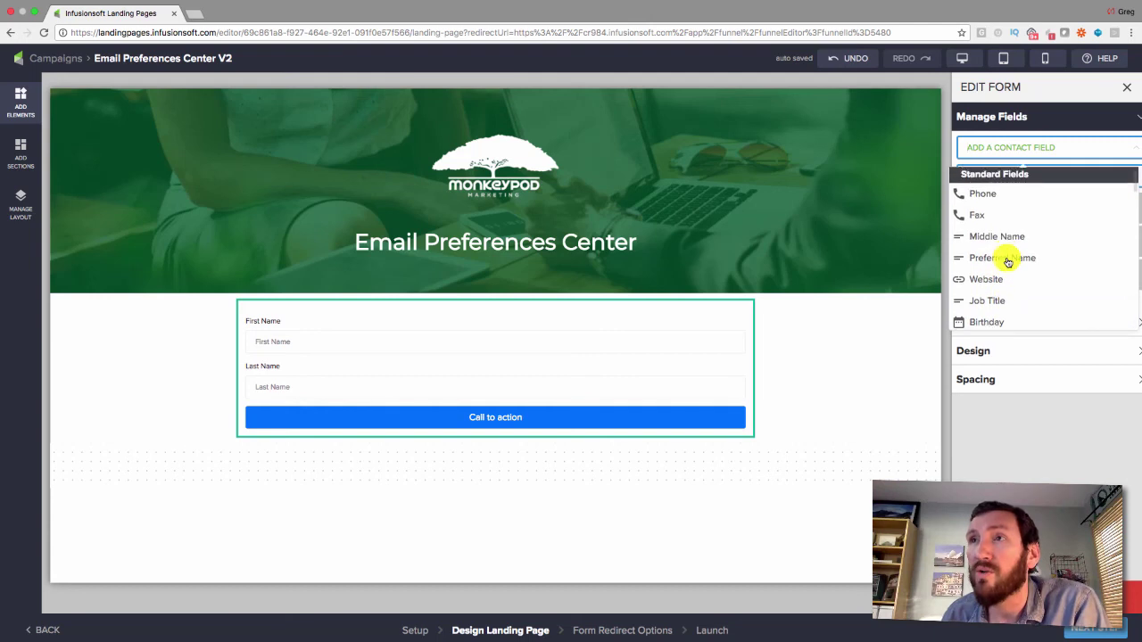
{"action": "left_click", "coordinate": [1016, 200]}
Step: Turn off the labels on the First Name, Last Name and Phone fields
{"action": "left_click", "coordinate": [1005, 243]}
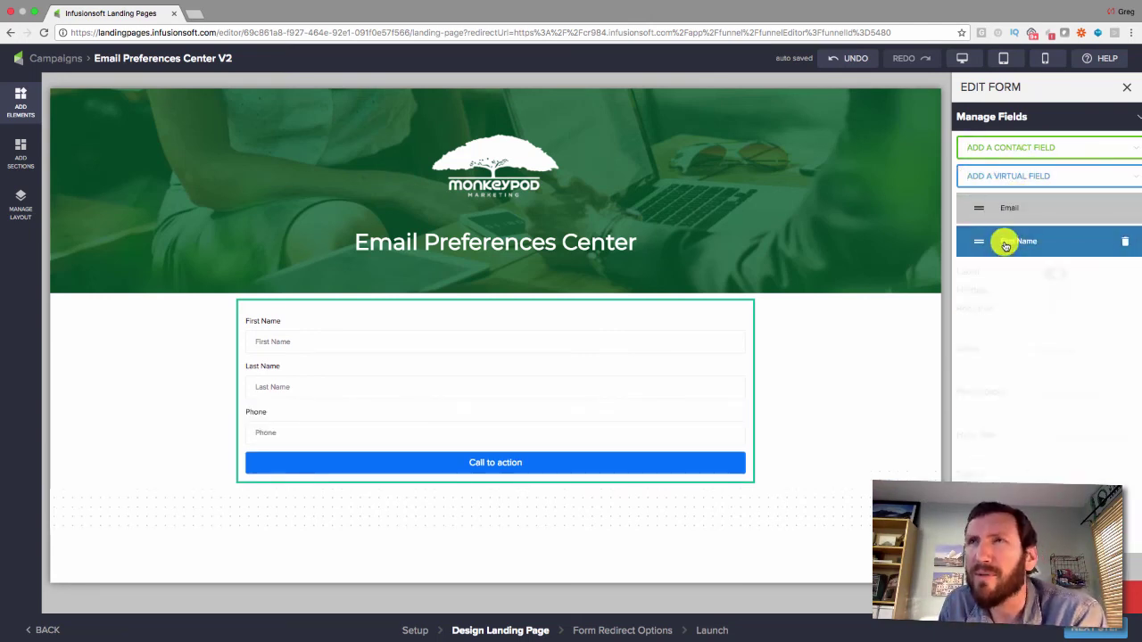
{"action": "left_click", "coordinate": [1054, 273]}
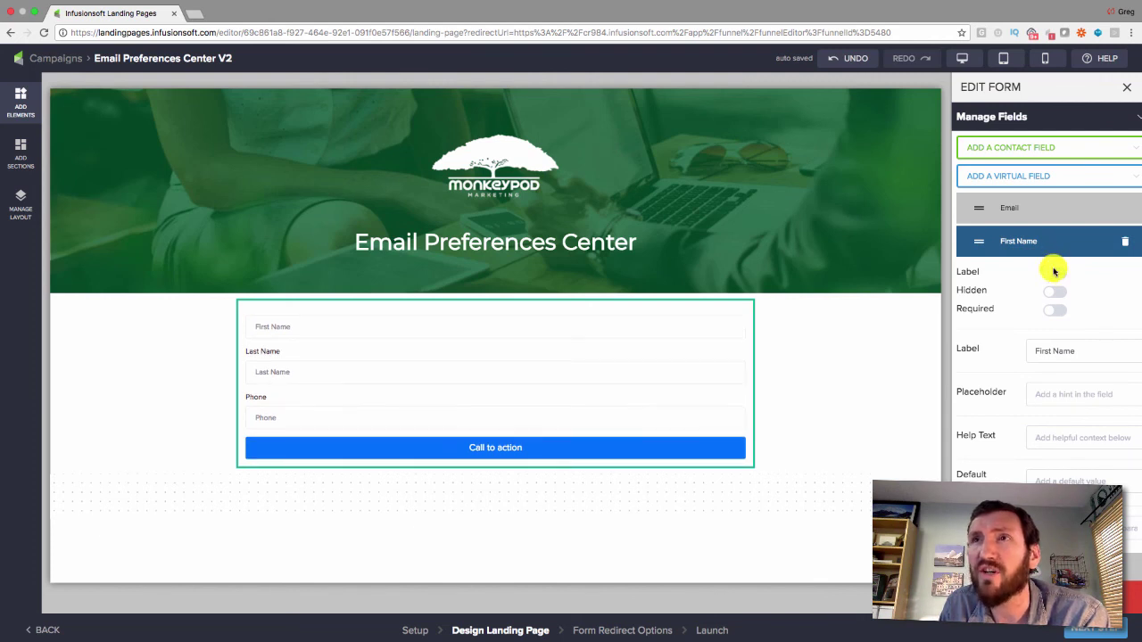
{"action": "left_click", "coordinate": [1038, 242]}
{"action": "left_click", "coordinate": [1033, 275]}
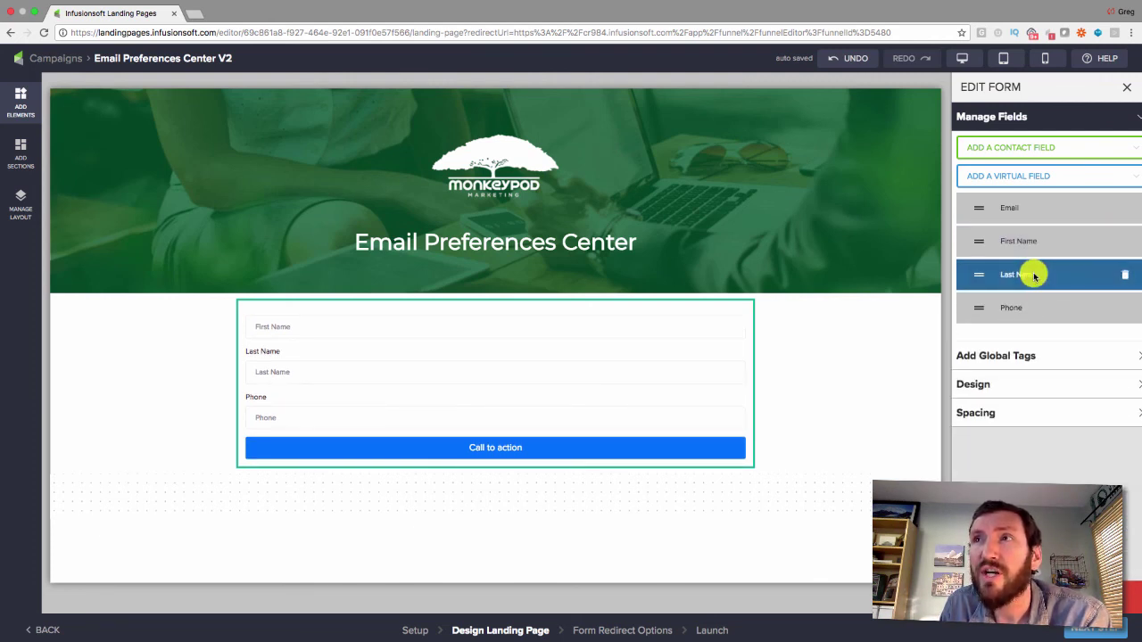
{"action": "left_click", "coordinate": [1051, 304]}
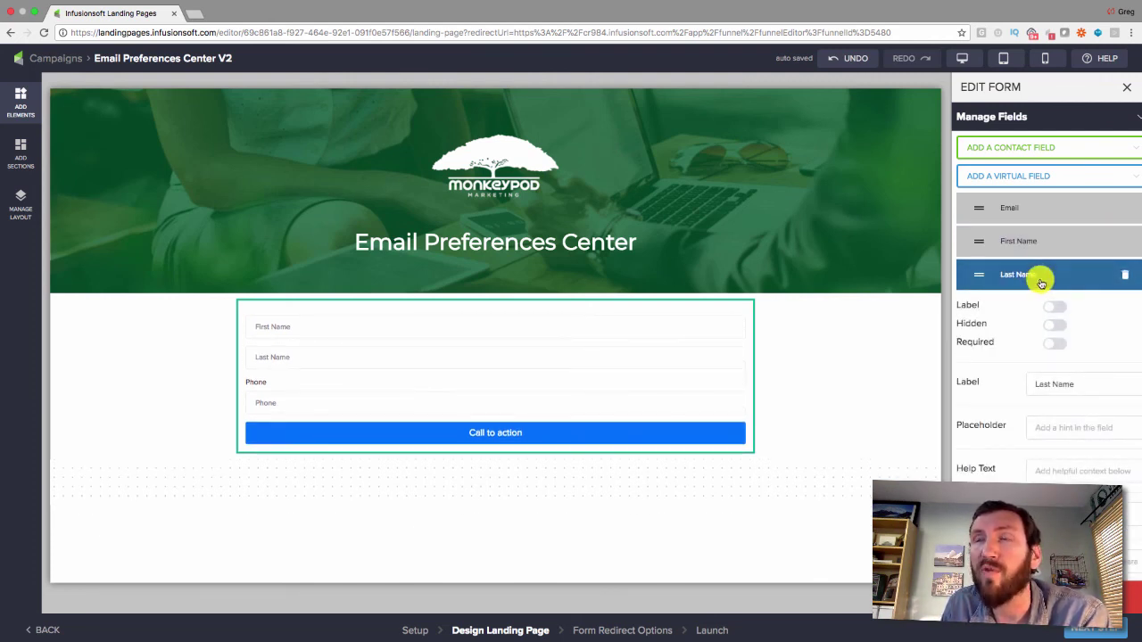
{"action": "left_click", "coordinate": [1045, 275]}
{"action": "left_click", "coordinate": [1040, 307]}
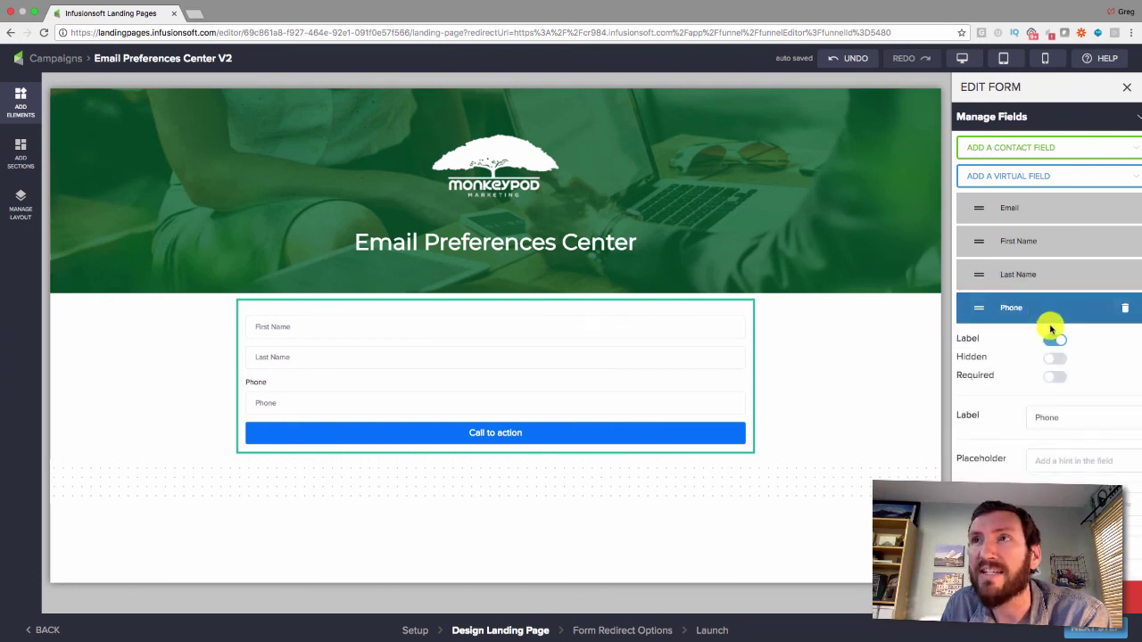
{"action": "left_click", "coordinate": [1055, 339]}
{"action": "left_click", "coordinate": [1048, 311]}
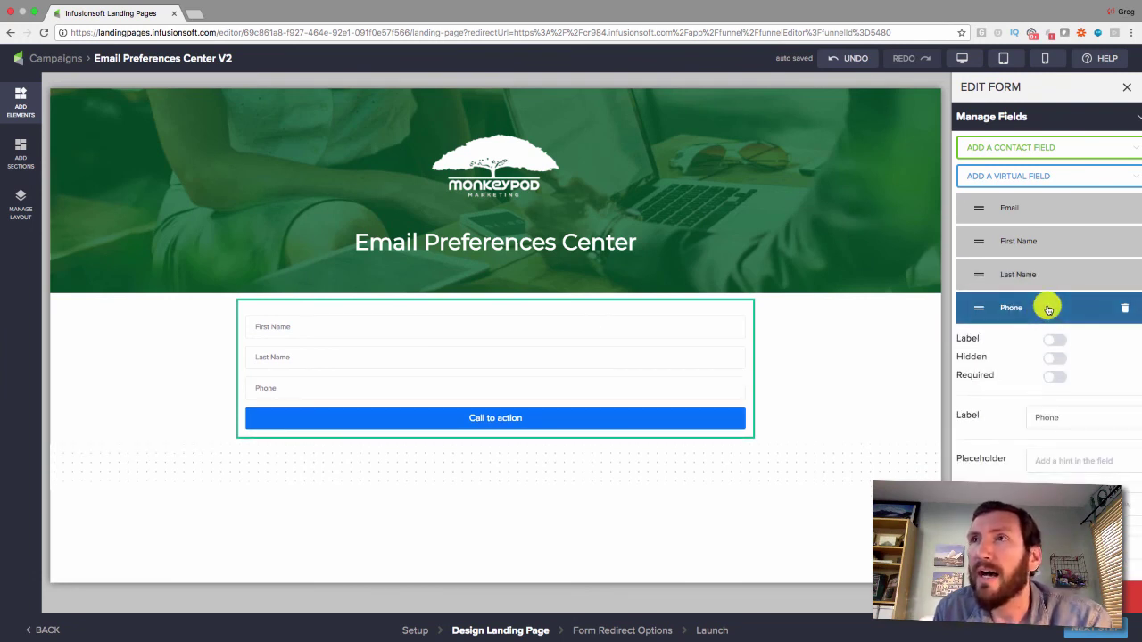
Step: Add a Radio virtual field labelled 'Do you want Blog Updates?' with one answer option
{"action": "left_click", "coordinate": [1004, 176]}
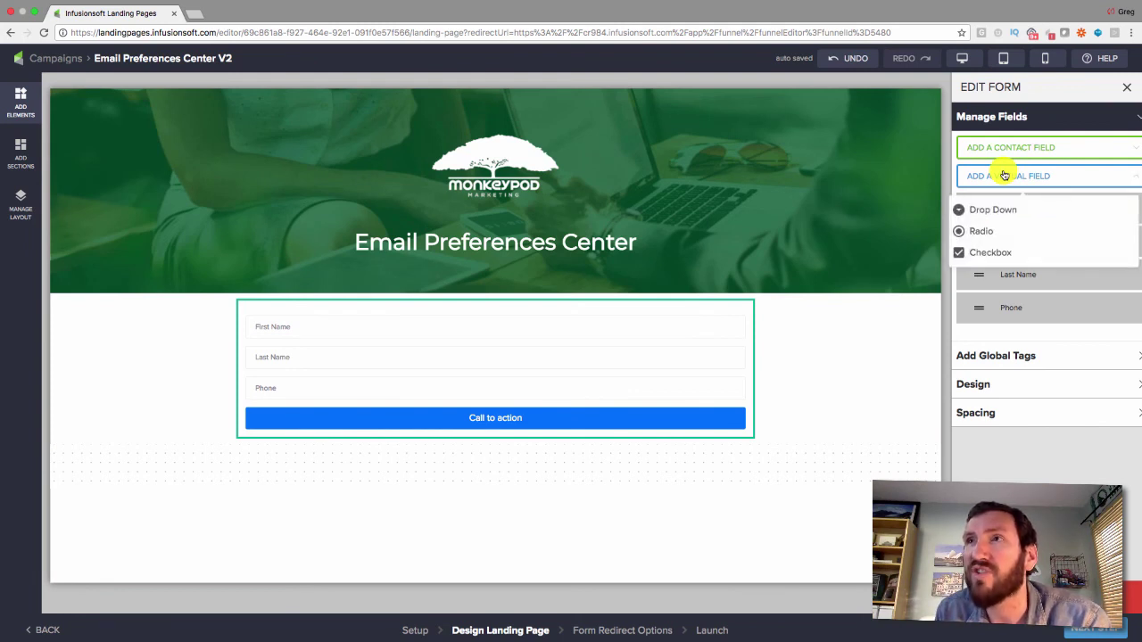
{"action": "left_click", "coordinate": [1000, 231]}
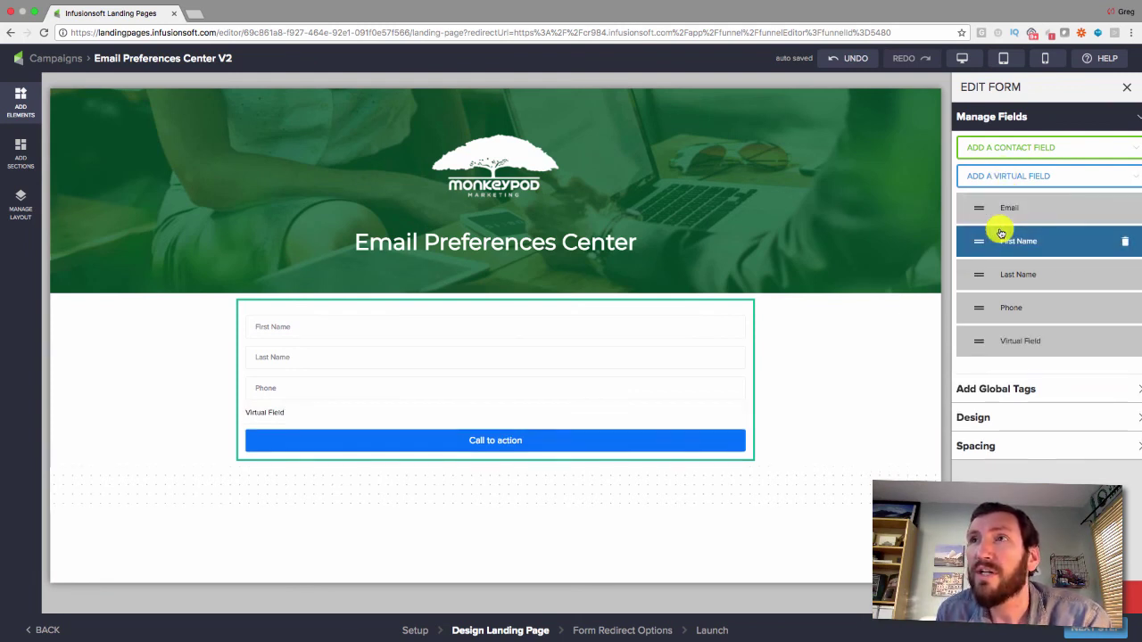
{"action": "left_click", "coordinate": [1017, 341]}
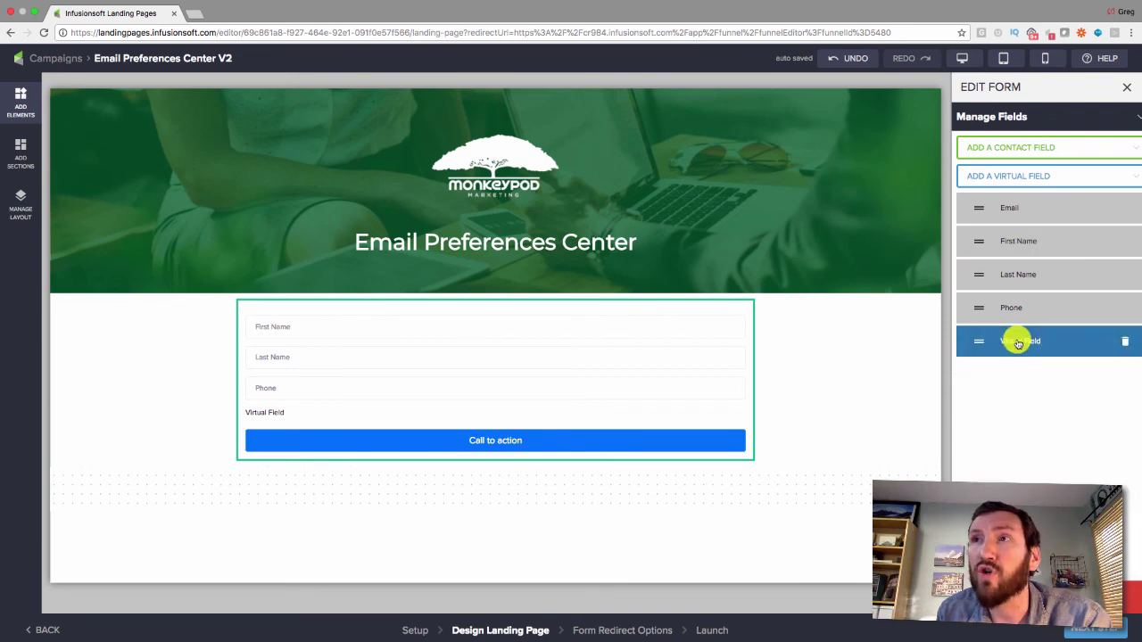
{"action": "left_click", "coordinate": [1070, 432]}
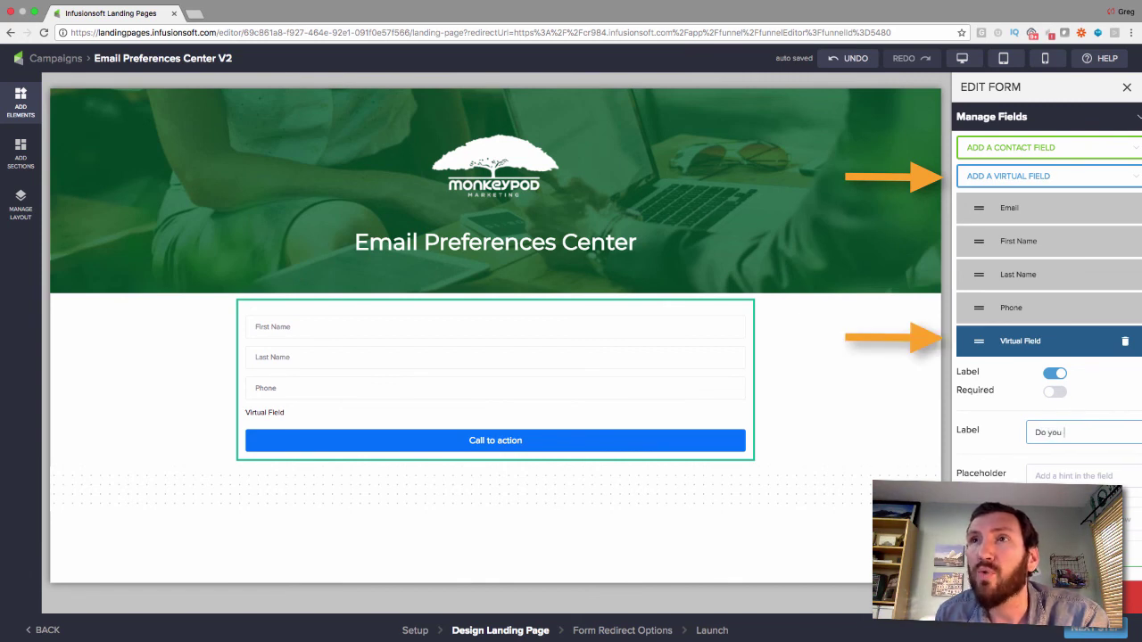
{"action": "type", "text": "Do you went Blog Updates?"}
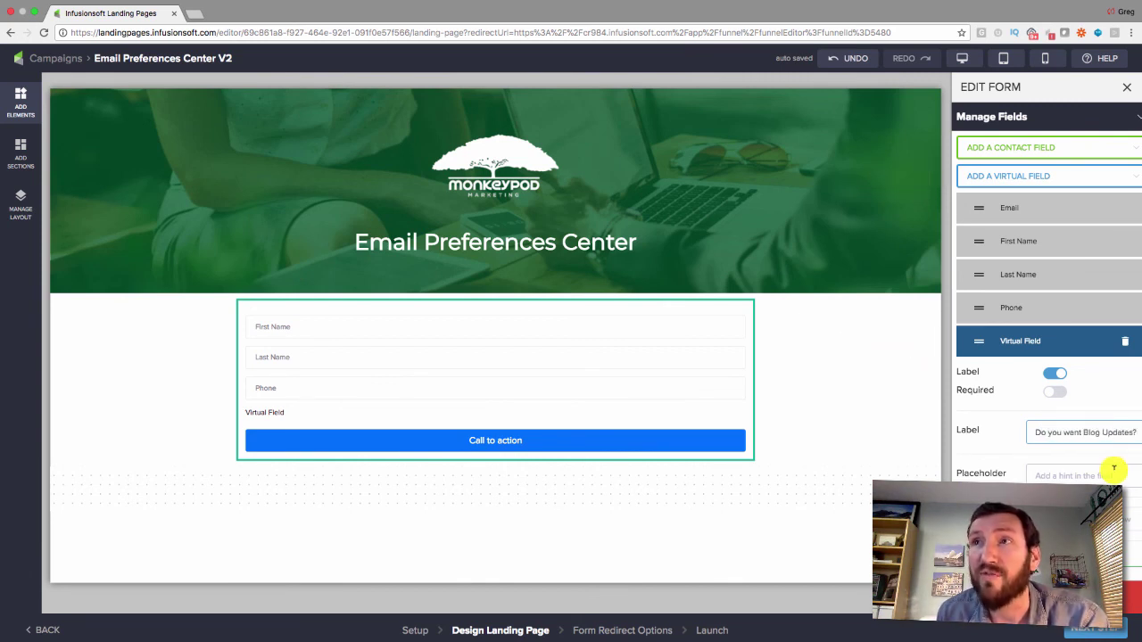
{"action": "scroll", "coordinate": [1113, 467], "scroll_direction": "down", "scroll_amount": 2}
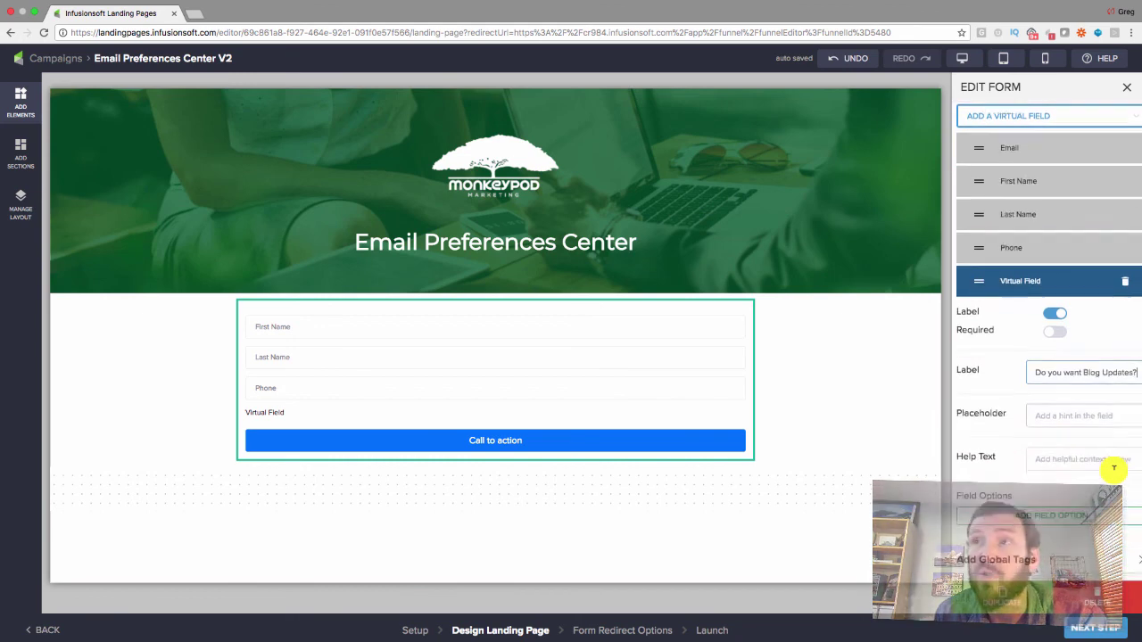
{"action": "left_click", "coordinate": [1074, 485]}
{"action": "scroll", "coordinate": [1059, 496], "scroll_direction": "down", "scroll_amount": 1}
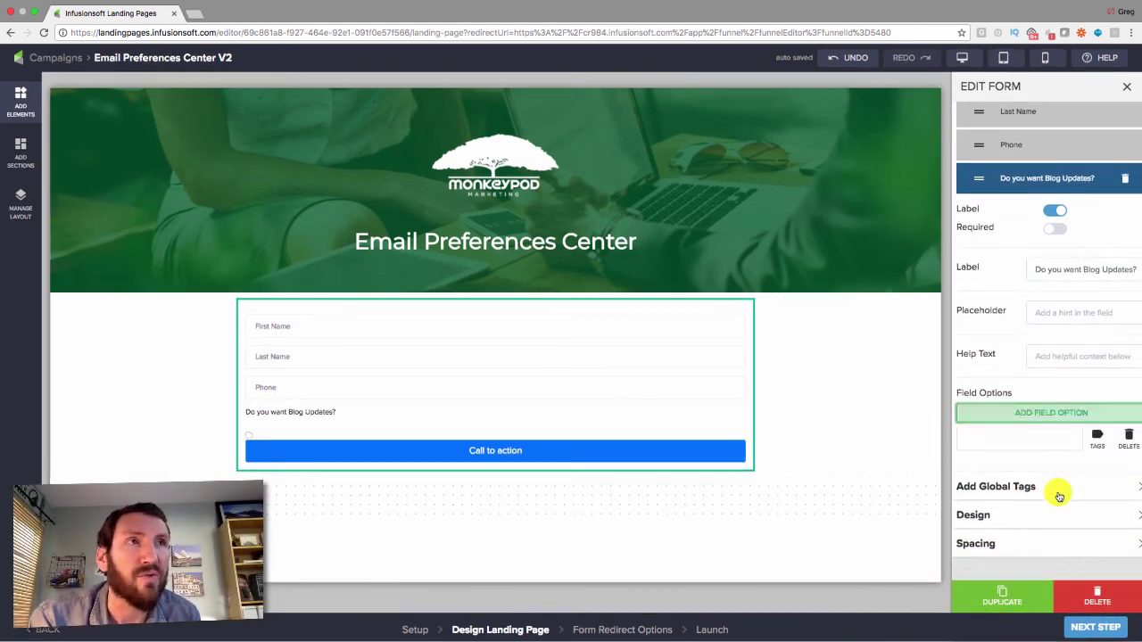
Step: Enter Yes and No as the question's answer options
{"action": "left_click", "coordinate": [1032, 441]}
{"action": "type", "text": "Yes"}
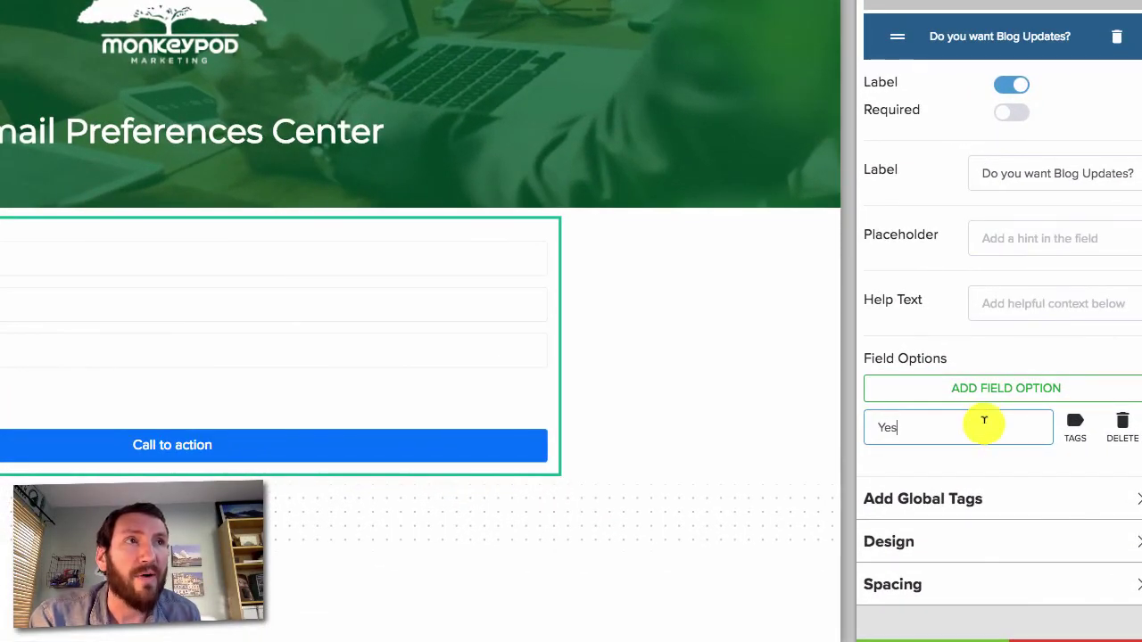
{"action": "left_click", "coordinate": [986, 392]}
{"action": "left_click", "coordinate": [955, 477]}
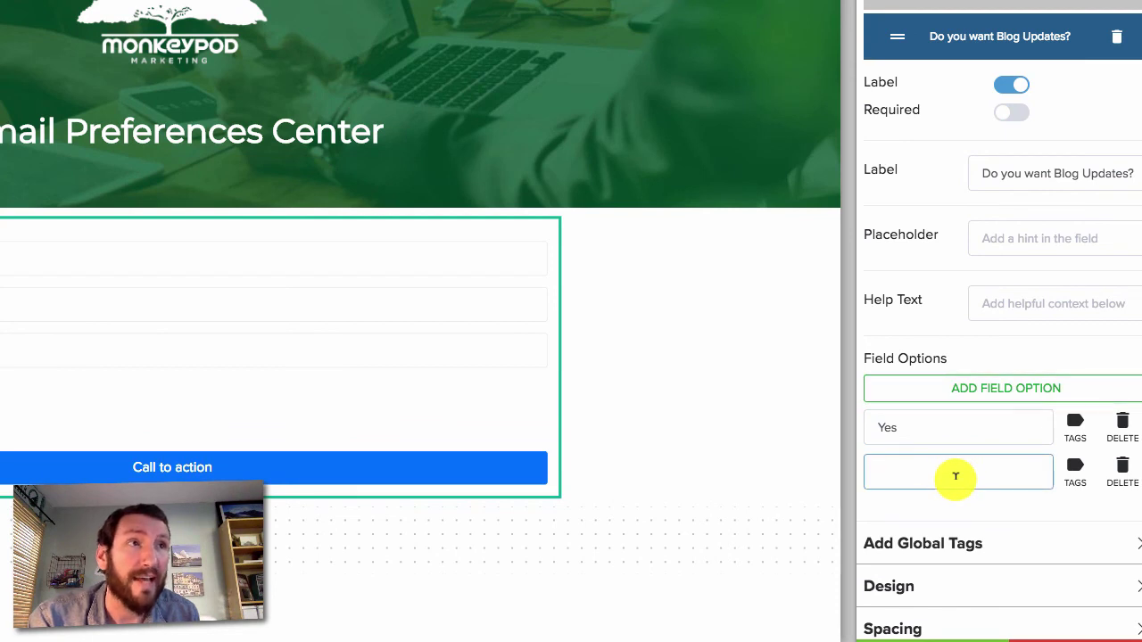
{"action": "type", "text": "No"}
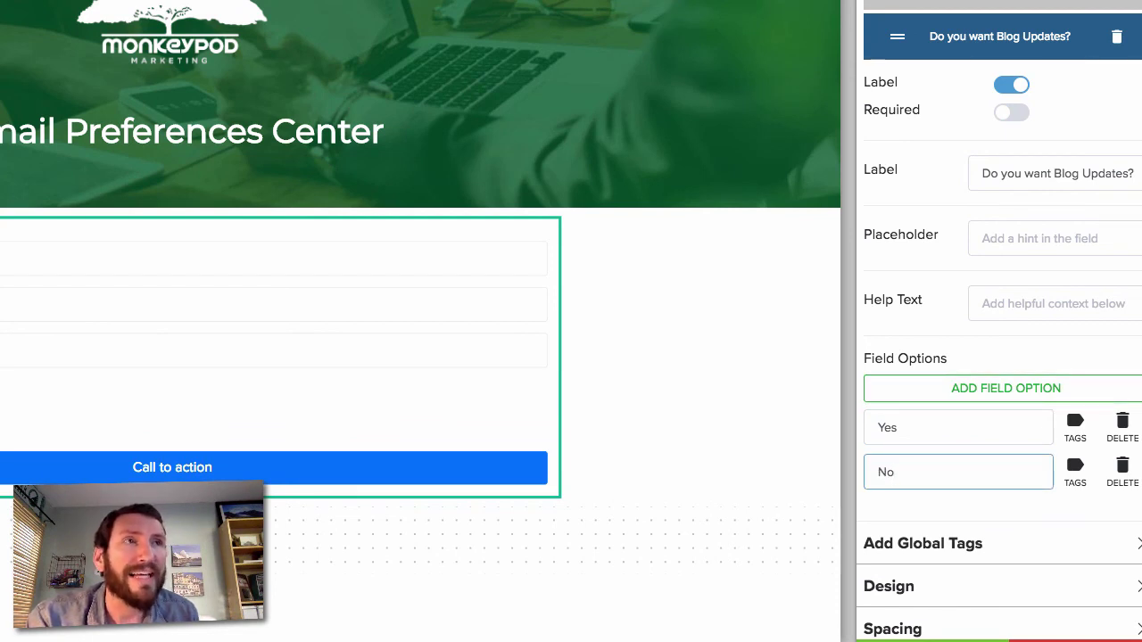
Step: Tag the Yes answer with 'blog subscriber'
{"action": "left_click", "coordinate": [1076, 424]}
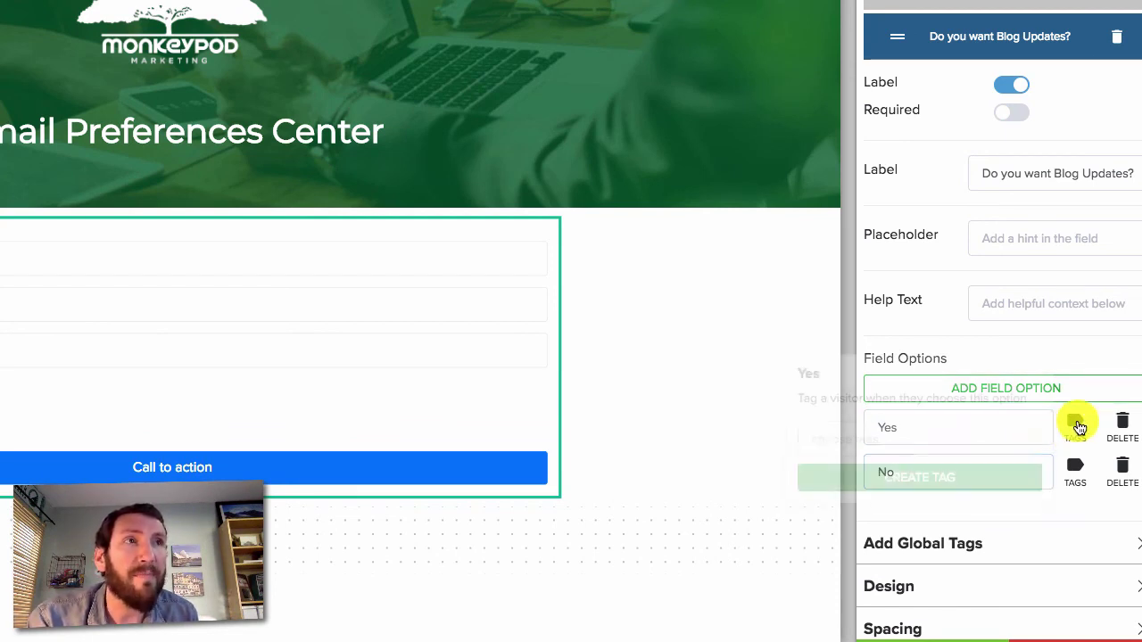
{"action": "left_click", "coordinate": [971, 441]}
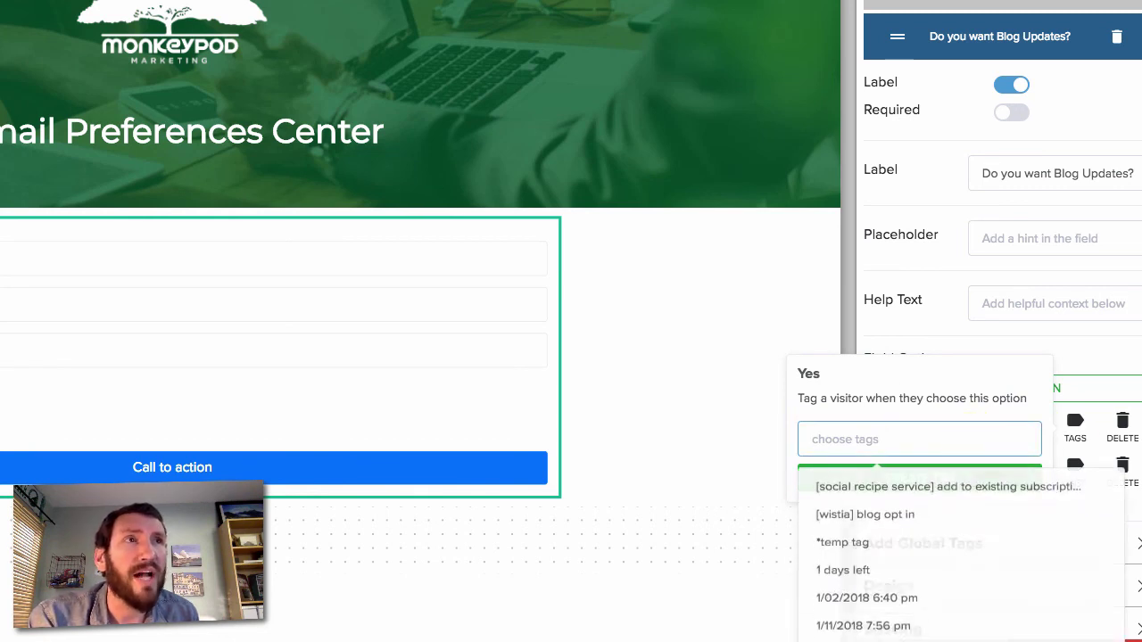
{"action": "type", "text": "blog"}
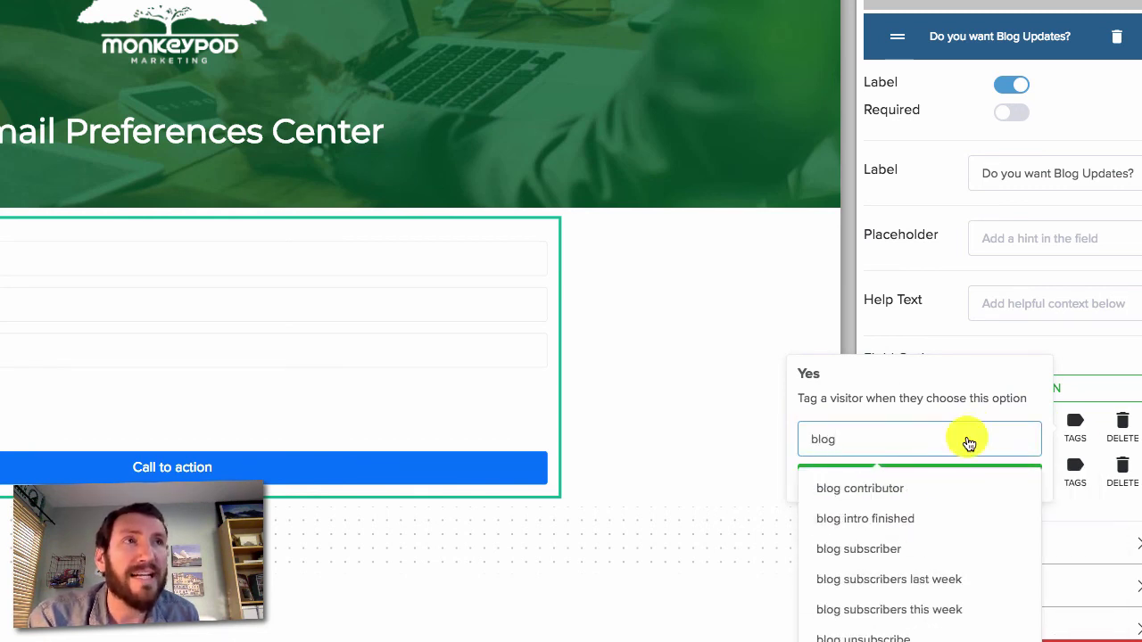
{"action": "left_click", "coordinate": [914, 555]}
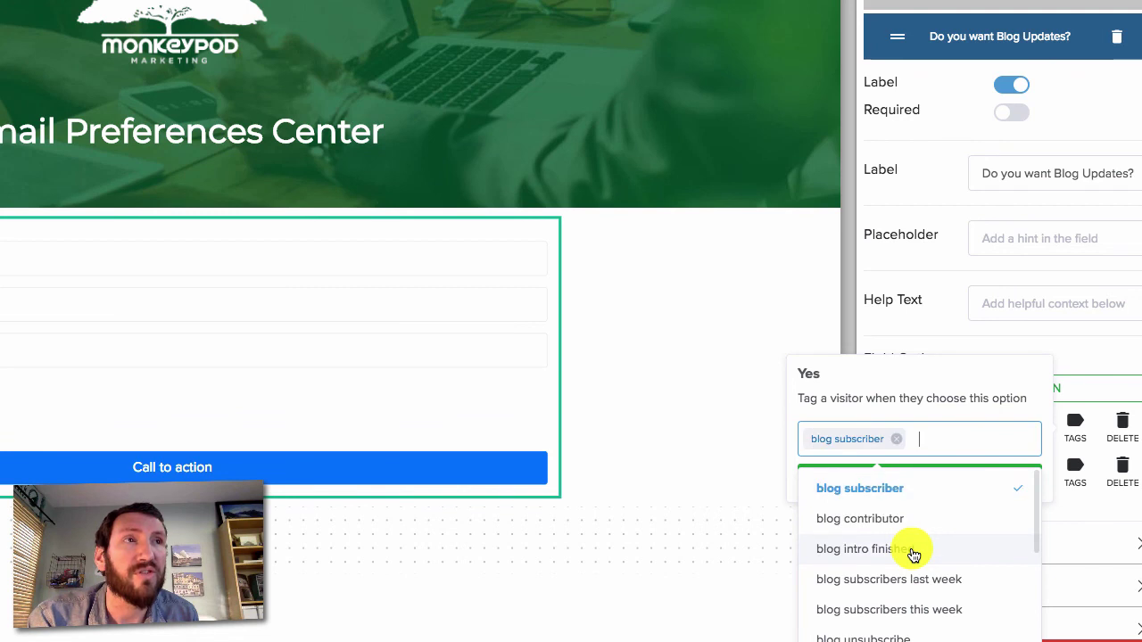
{"action": "left_click", "coordinate": [927, 394]}
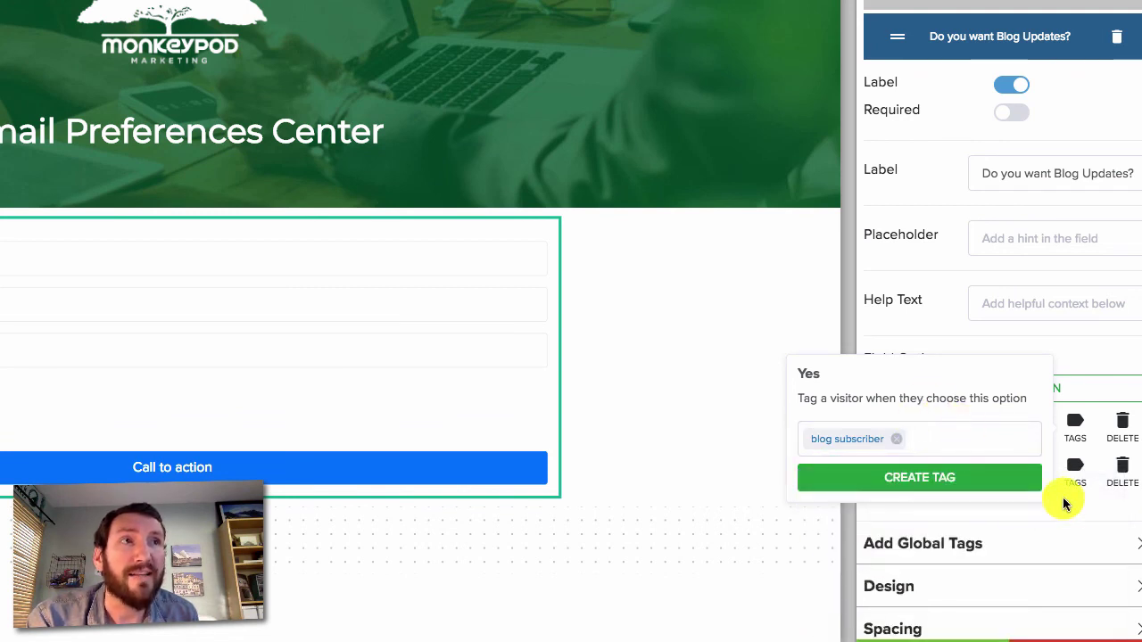
{"action": "left_click", "coordinate": [1066, 346]}
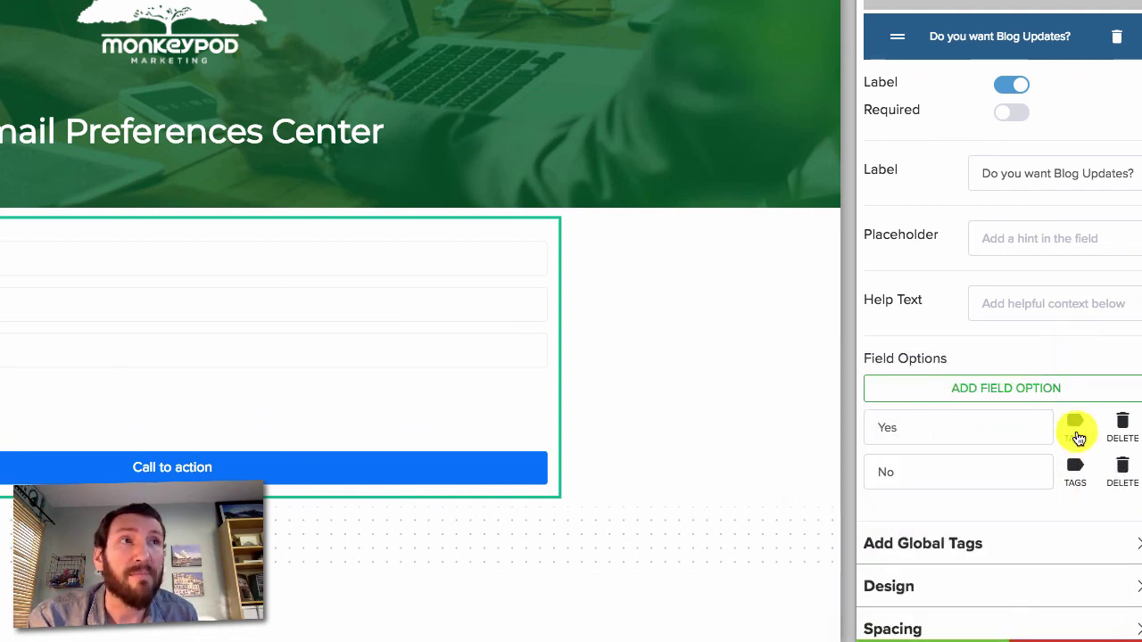
Step: Tag the No answer with 'blog unsubscribe', then add another Radio virtual field
{"action": "left_click", "coordinate": [1074, 468]}
{"action": "left_click", "coordinate": [981, 486]}
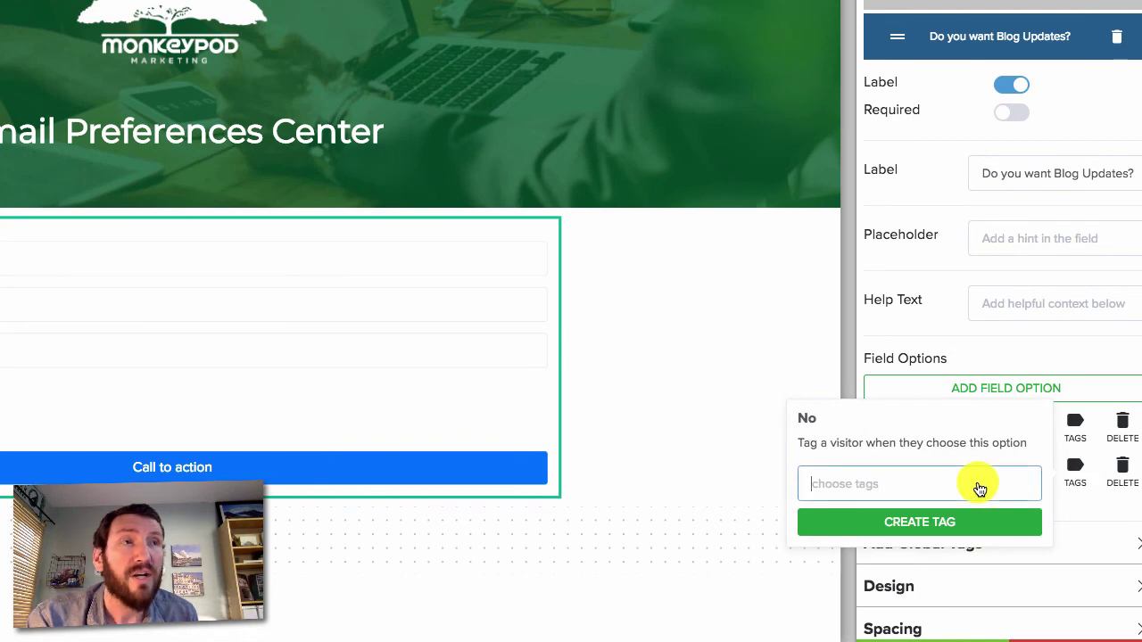
{"action": "type", "text": "unsub"}
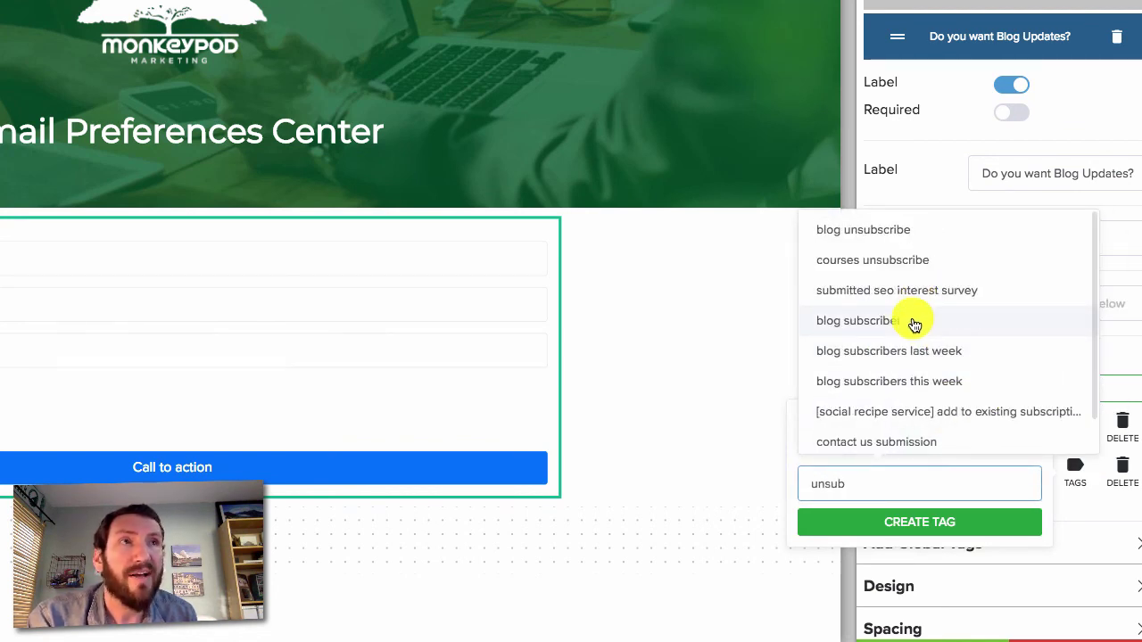
{"action": "left_click", "coordinate": [915, 237]}
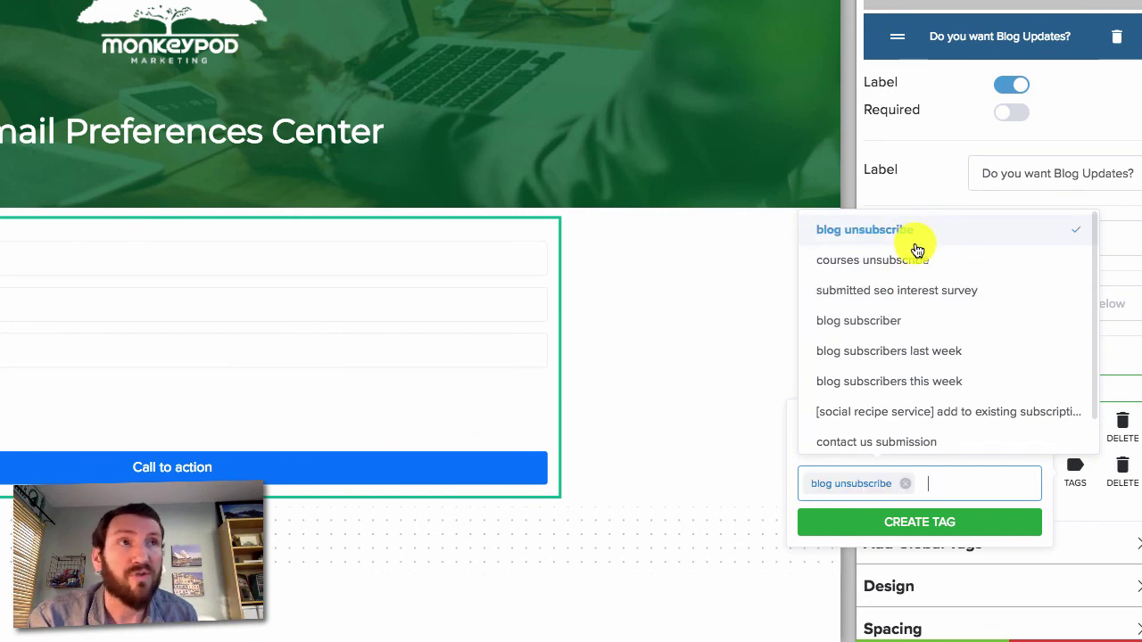
{"action": "left_click", "coordinate": [1045, 466]}
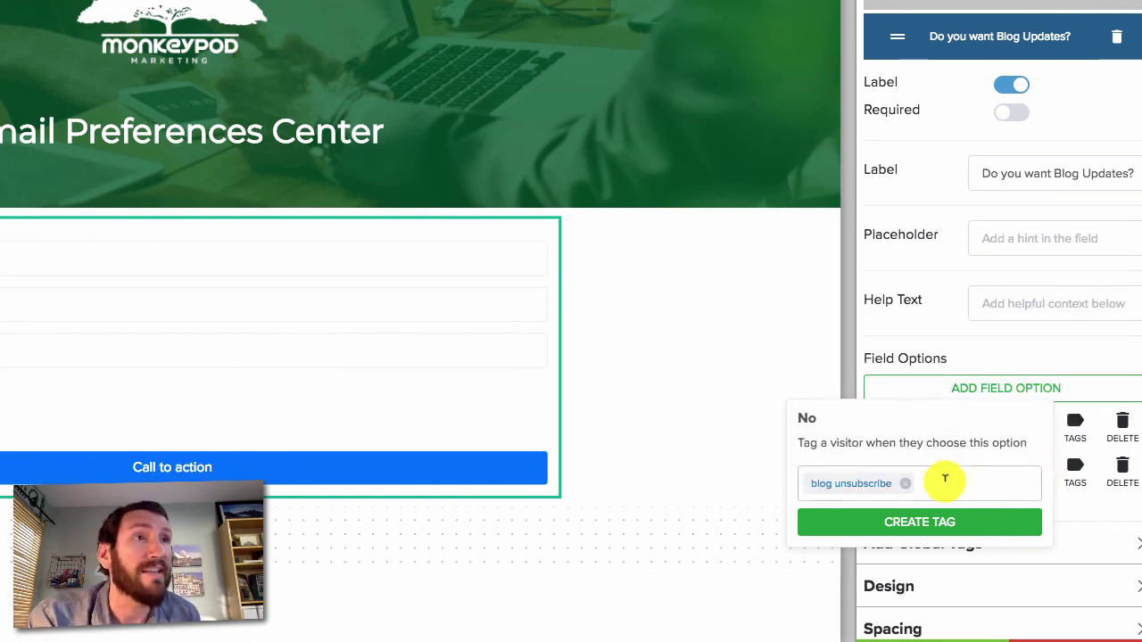
{"action": "left_click", "coordinate": [1081, 513]}
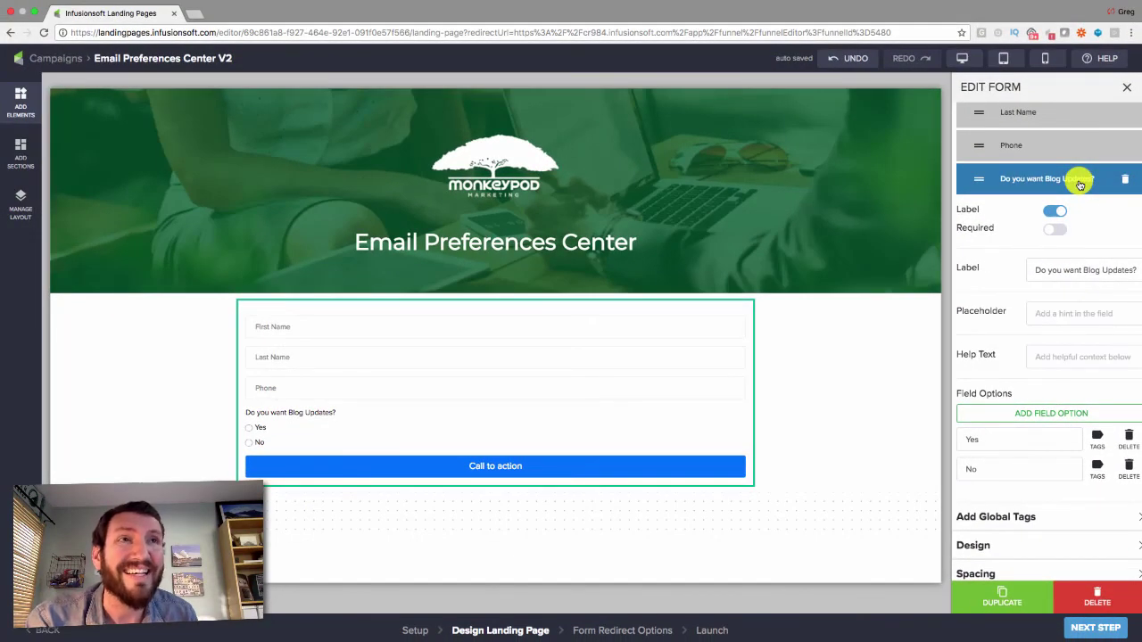
{"action": "left_click", "coordinate": [1079, 181]}
{"action": "left_click", "coordinate": [1080, 184]}
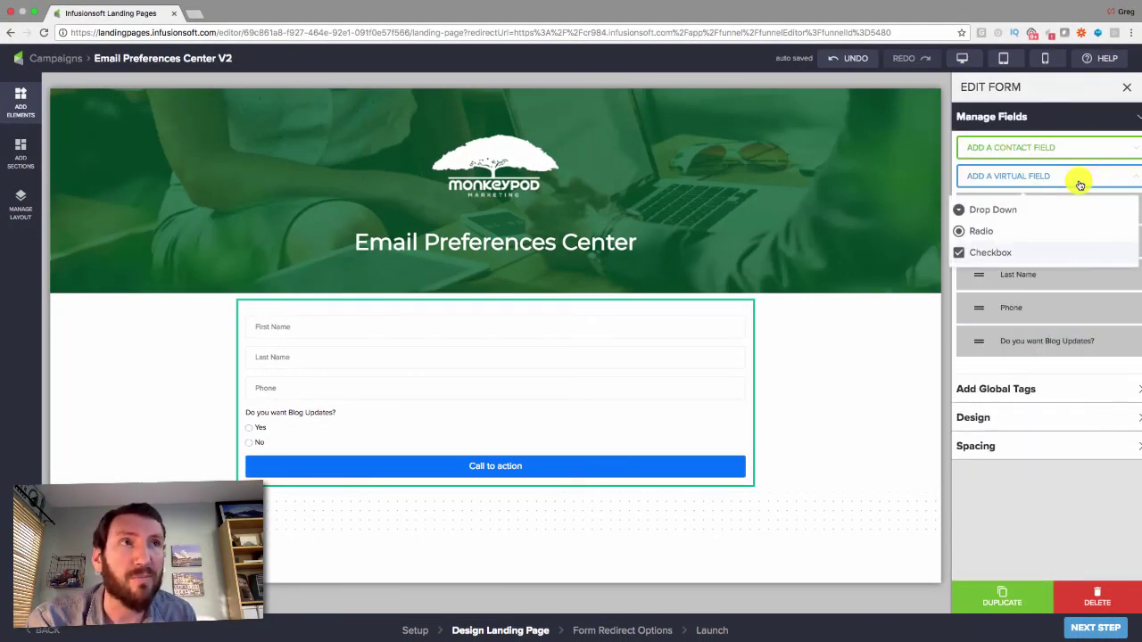
{"action": "left_click", "coordinate": [1024, 232]}
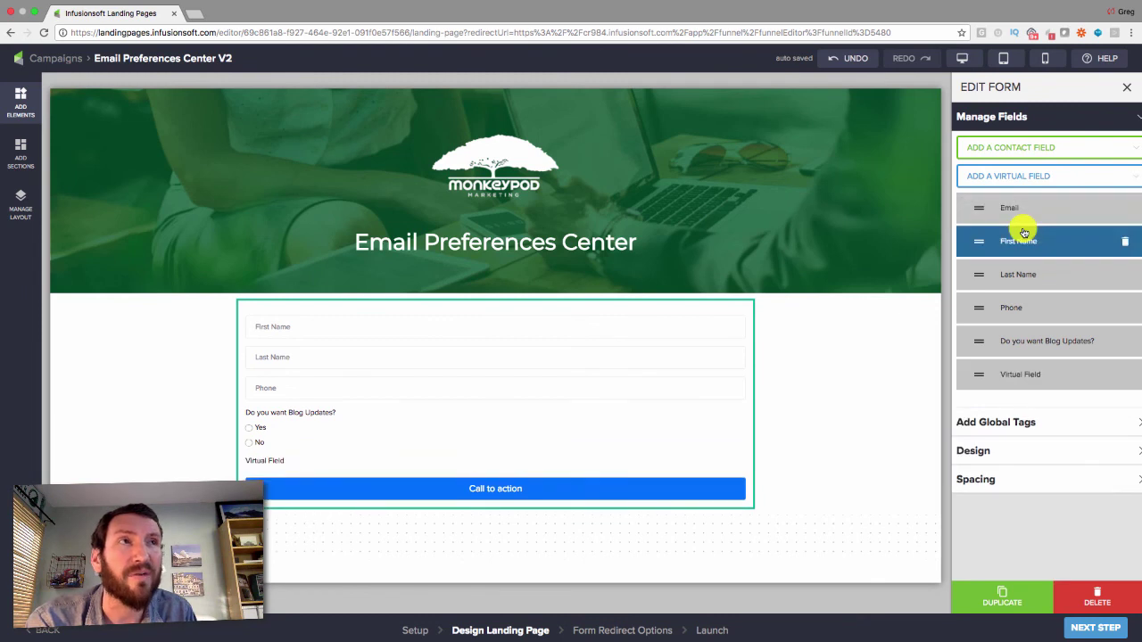
Step: Relabel the new radio question 'Do you want Course Updates?' and give it Yes and No answers
{"action": "left_click", "coordinate": [1025, 374]}
{"action": "left_click_drag", "start_coordinate": [1075, 459], "coordinate": [1001, 463]}
{"action": "type", "text": "D"}
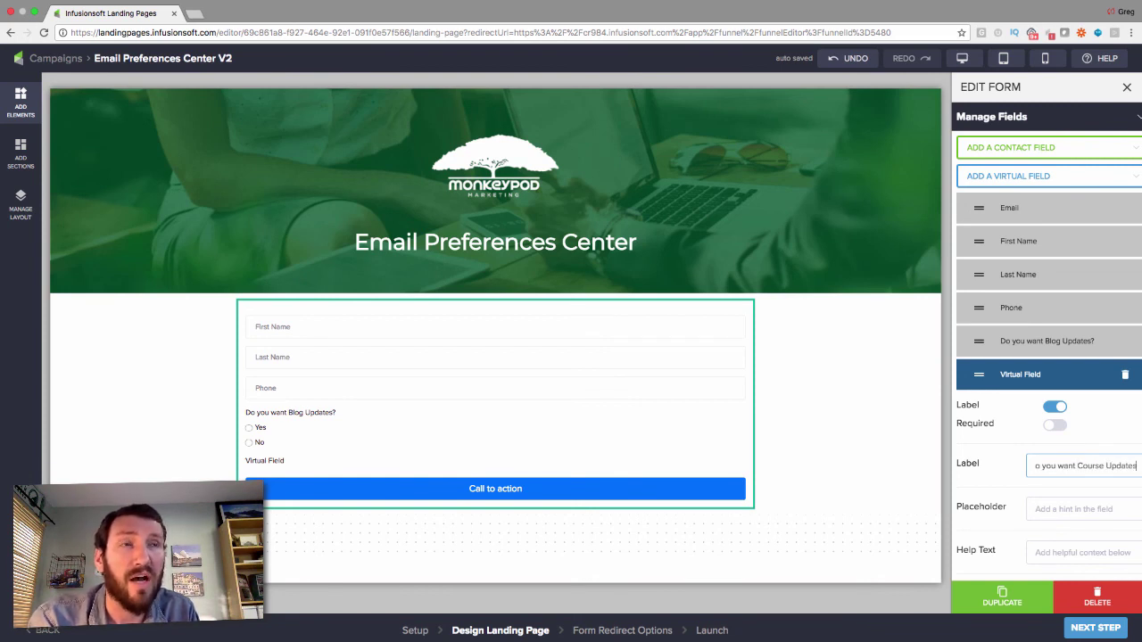
{"action": "scroll", "coordinate": [972, 510], "scroll_direction": "down", "scroll_amount": 3}
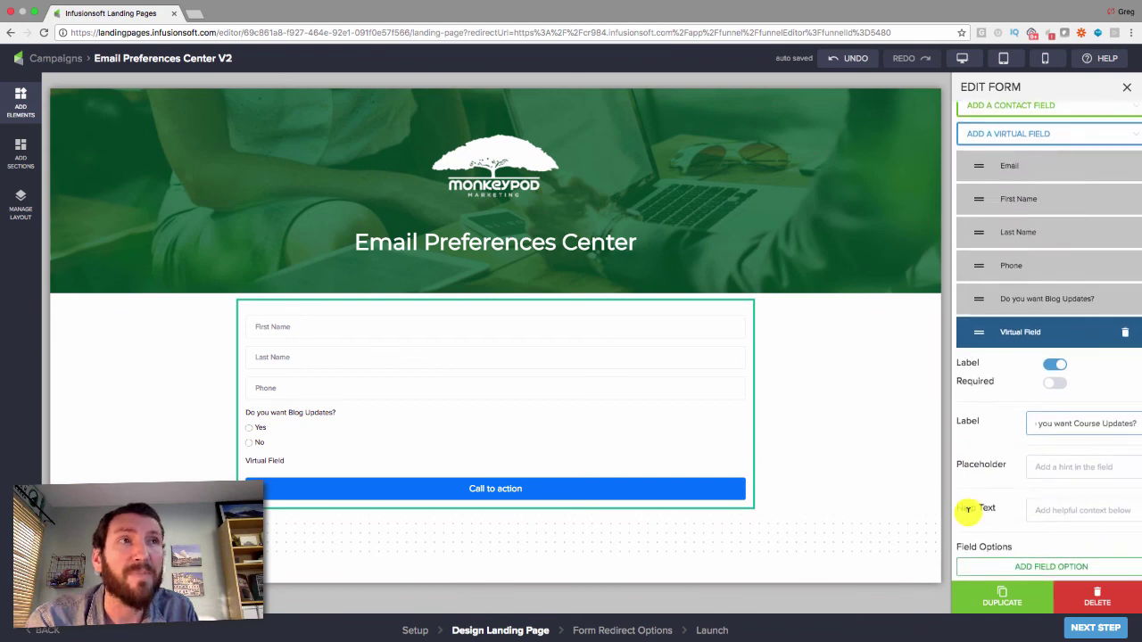
{"action": "left_click", "coordinate": [1035, 444]}
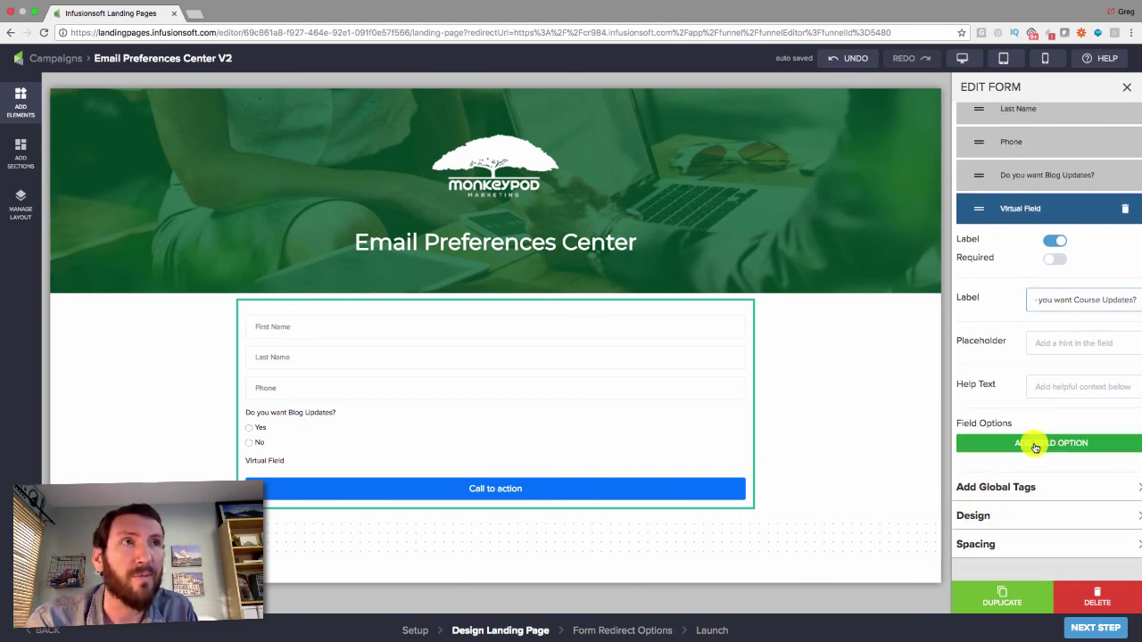
{"action": "left_click", "coordinate": [1030, 468]}
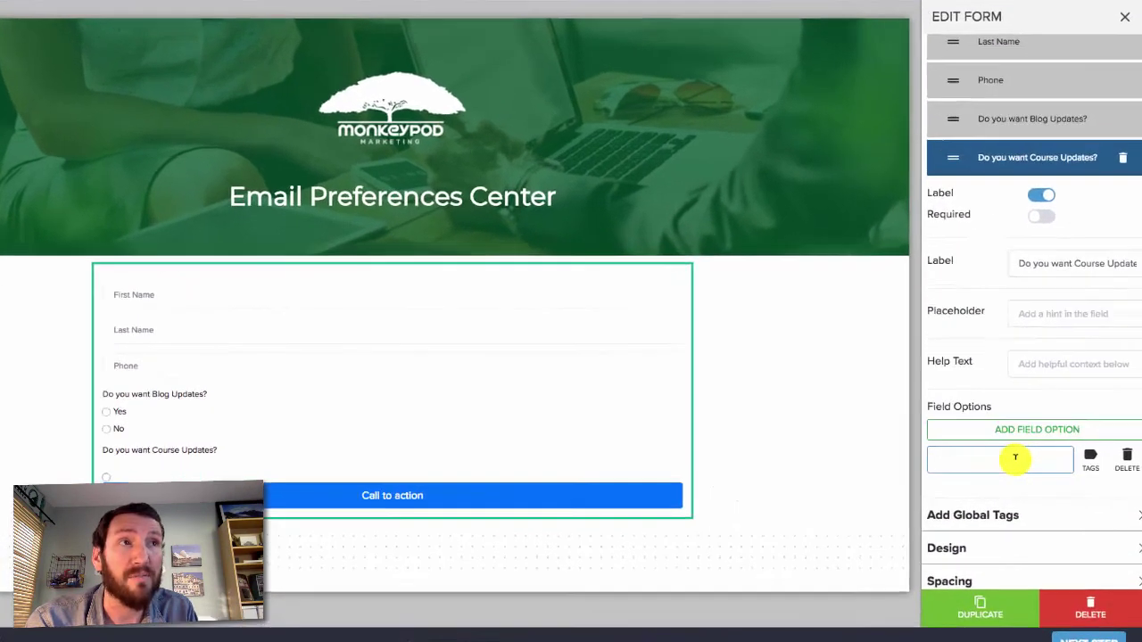
{"action": "type", "text": "Yes"}
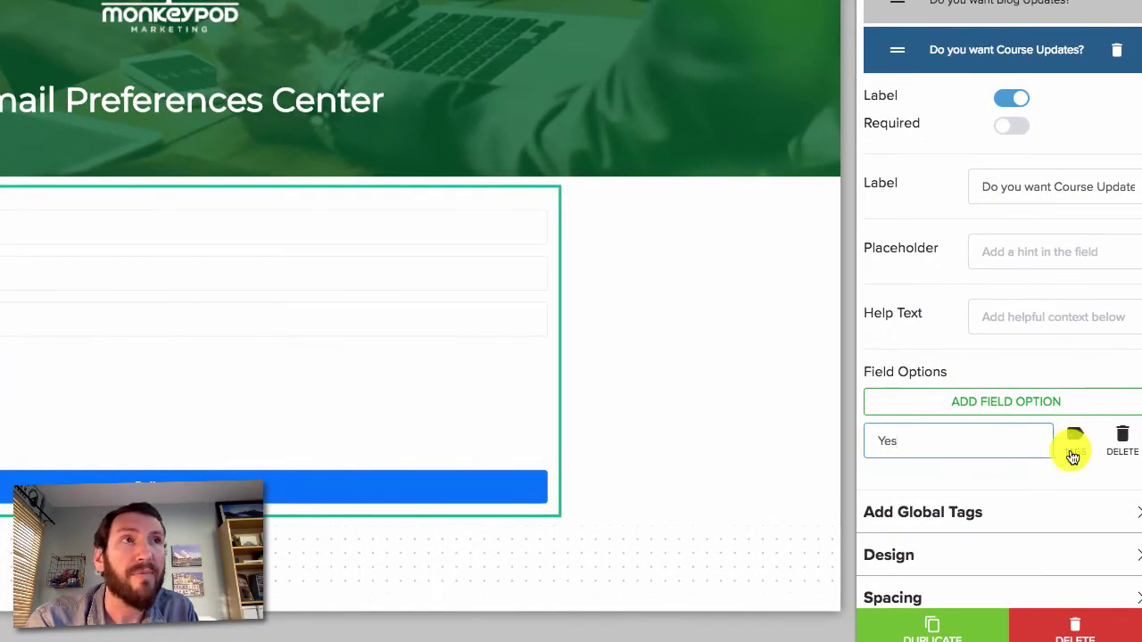
{"action": "left_click", "coordinate": [1039, 403]}
{"action": "left_click", "coordinate": [955, 484]}
{"action": "type", "text": "No"}
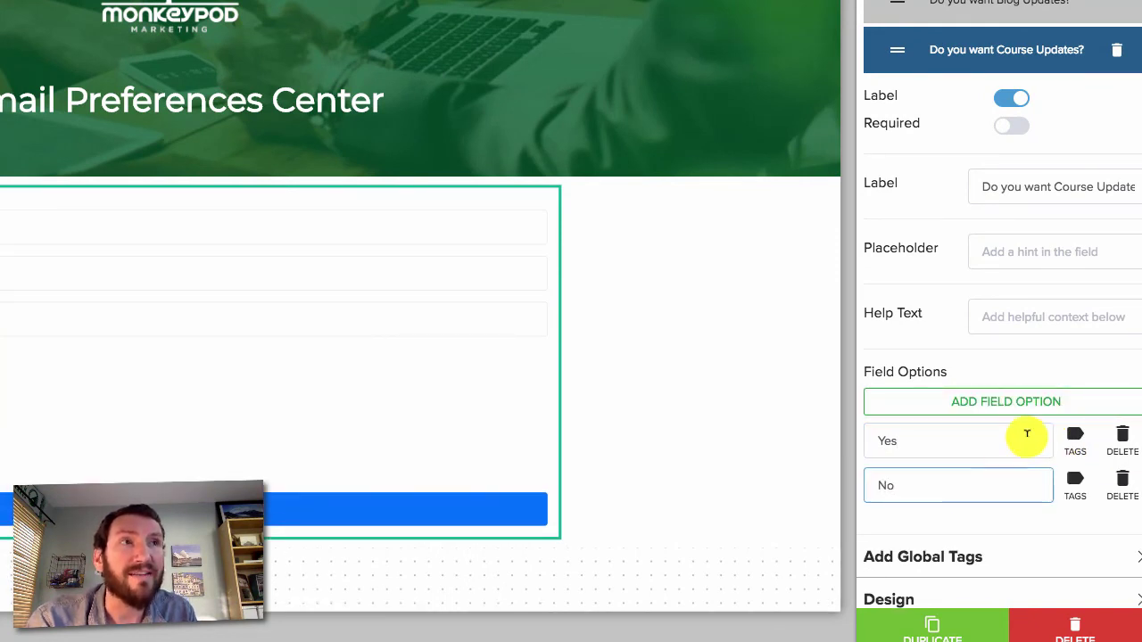
Step: Tag Yes answers with 'infusionsoft courses' and No answers with 'courses unsubscribe'
{"action": "left_click", "coordinate": [1075, 437]}
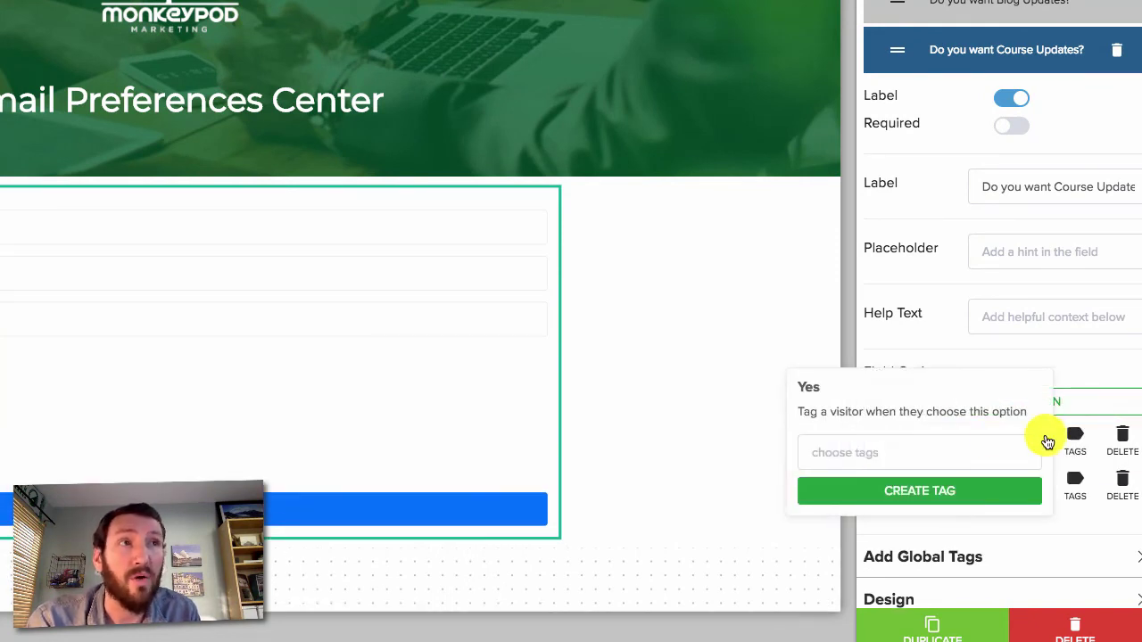
{"action": "left_click", "coordinate": [919, 453]}
{"action": "type", "text": "Course"}
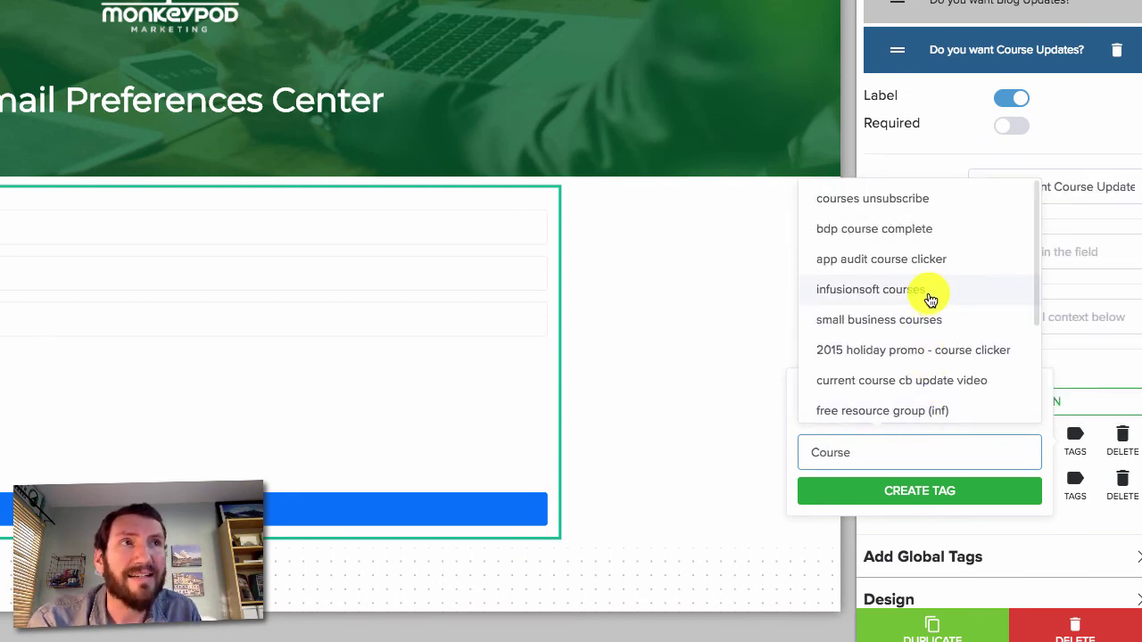
{"action": "left_click", "coordinate": [930, 299]}
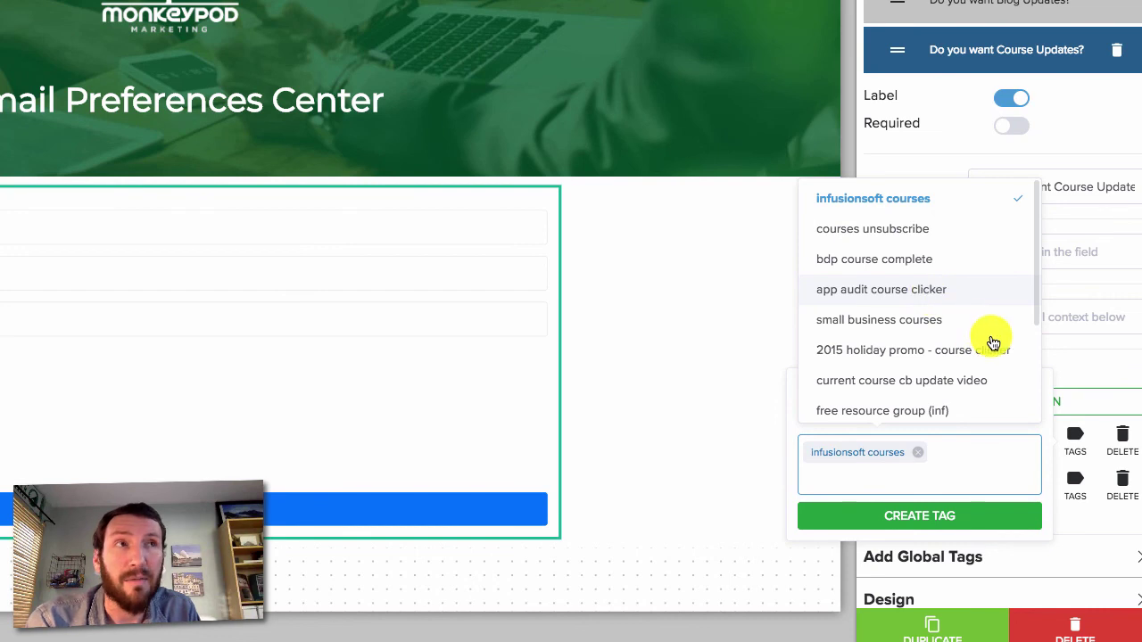
{"action": "left_click", "coordinate": [1085, 521]}
{"action": "left_click", "coordinate": [1073, 484]}
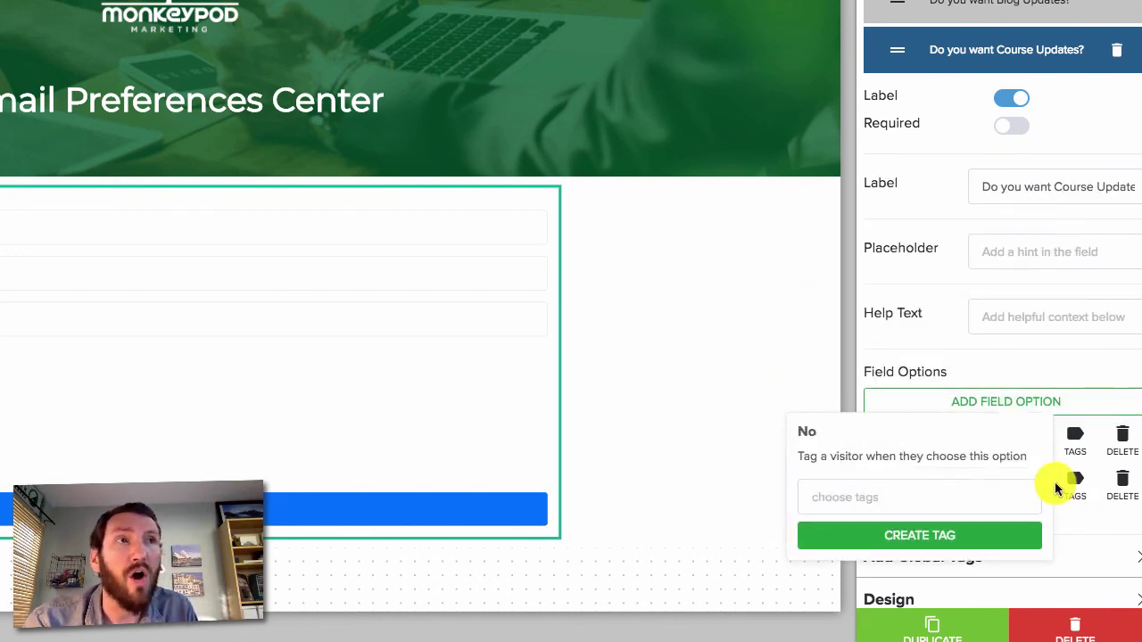
{"action": "left_click", "coordinate": [968, 507]}
{"action": "type", "text": "unsub"}
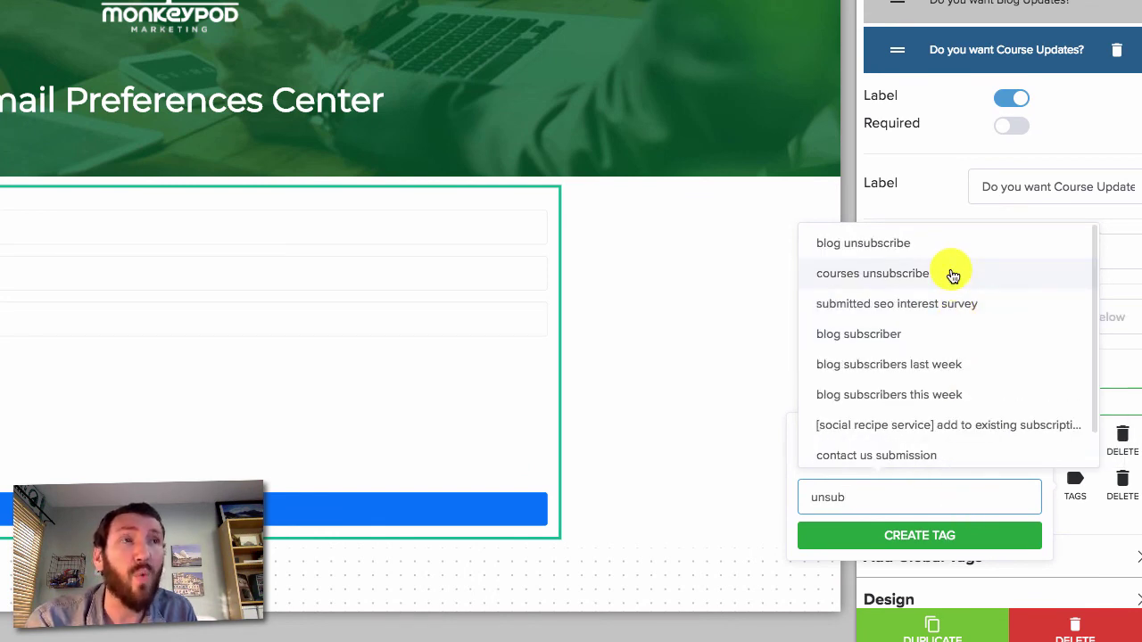
{"action": "left_click", "coordinate": [953, 276]}
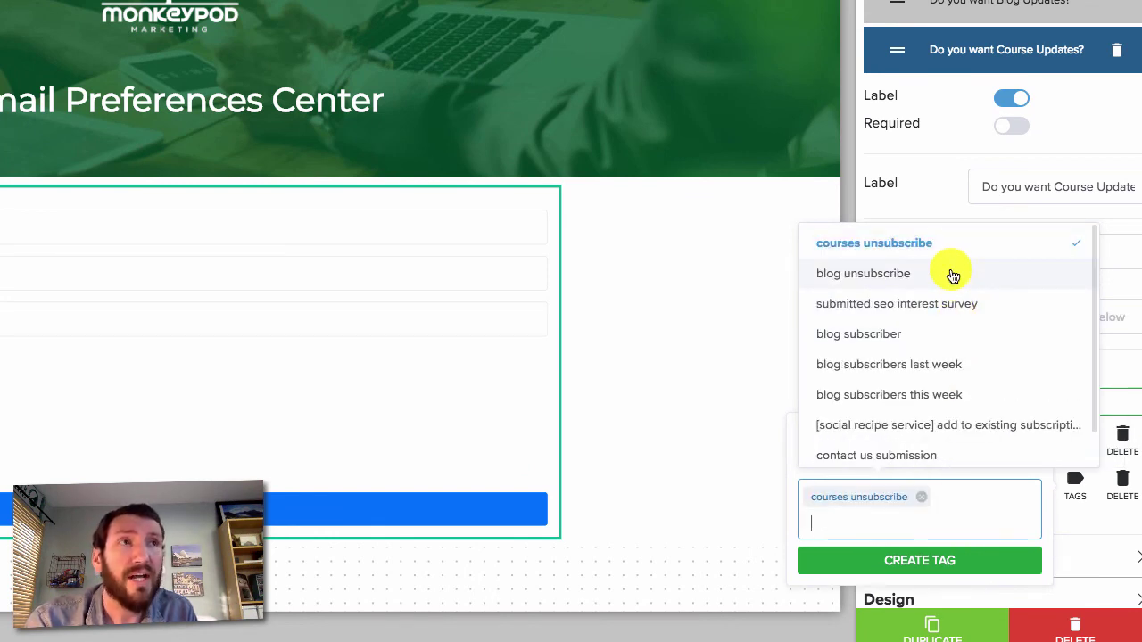
{"action": "left_click", "coordinate": [1082, 531]}
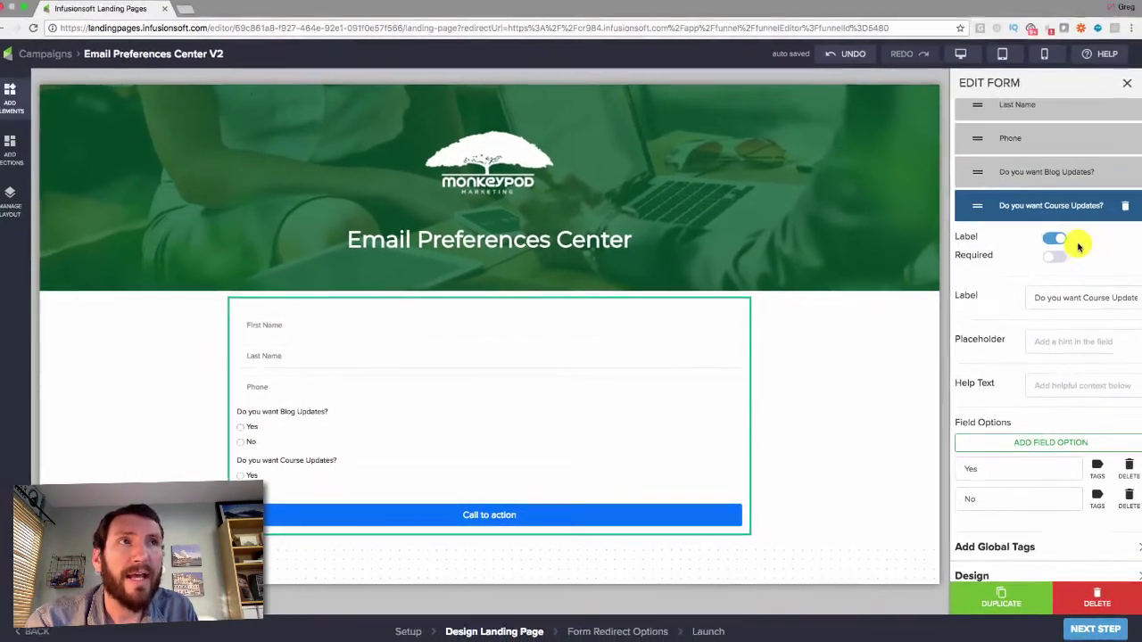
{"action": "left_click", "coordinate": [1068, 209]}
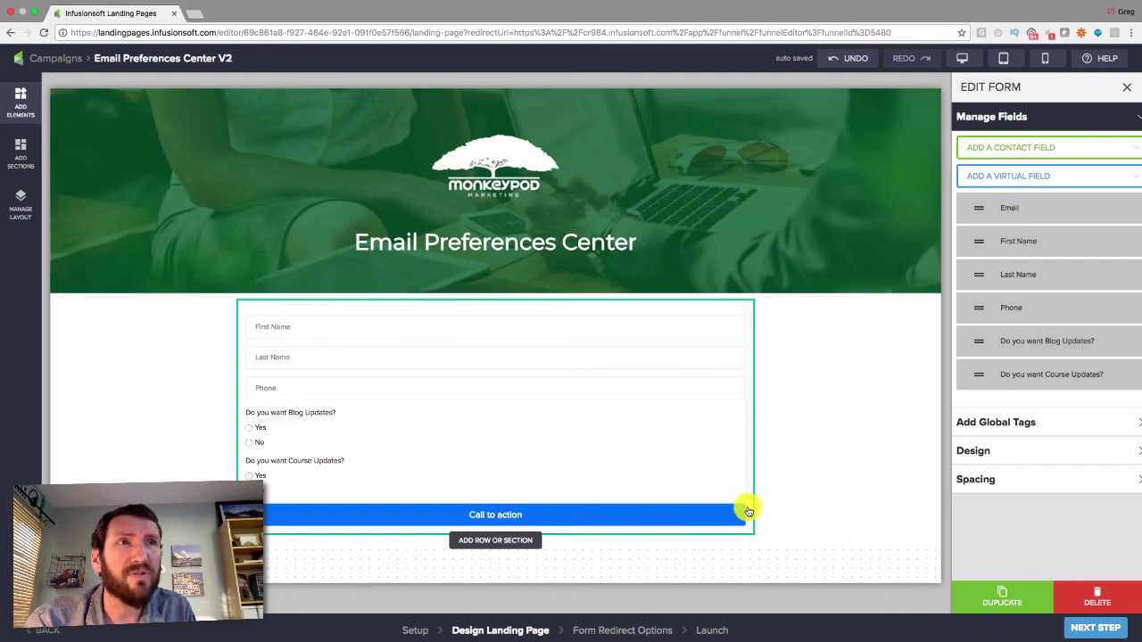
Step: Set the form's field Design style to Outlined, after briefly trying Curved outline
{"action": "left_click", "coordinate": [1018, 452]}
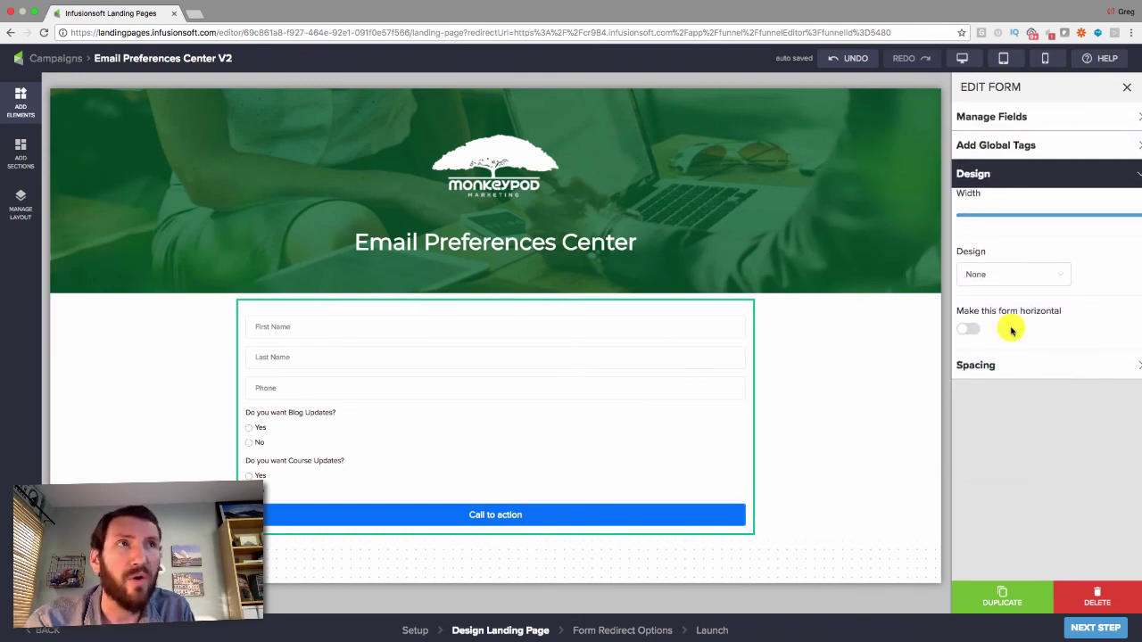
{"action": "left_click", "coordinate": [1012, 176]}
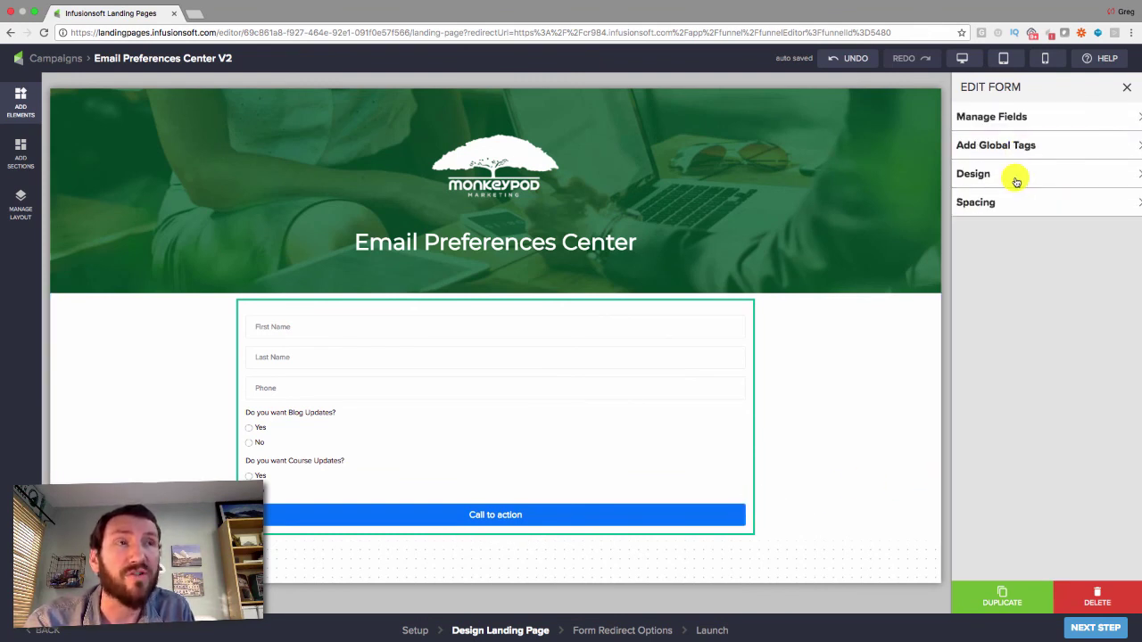
{"action": "left_click", "coordinate": [1010, 120]}
{"action": "left_click", "coordinate": [1011, 119]}
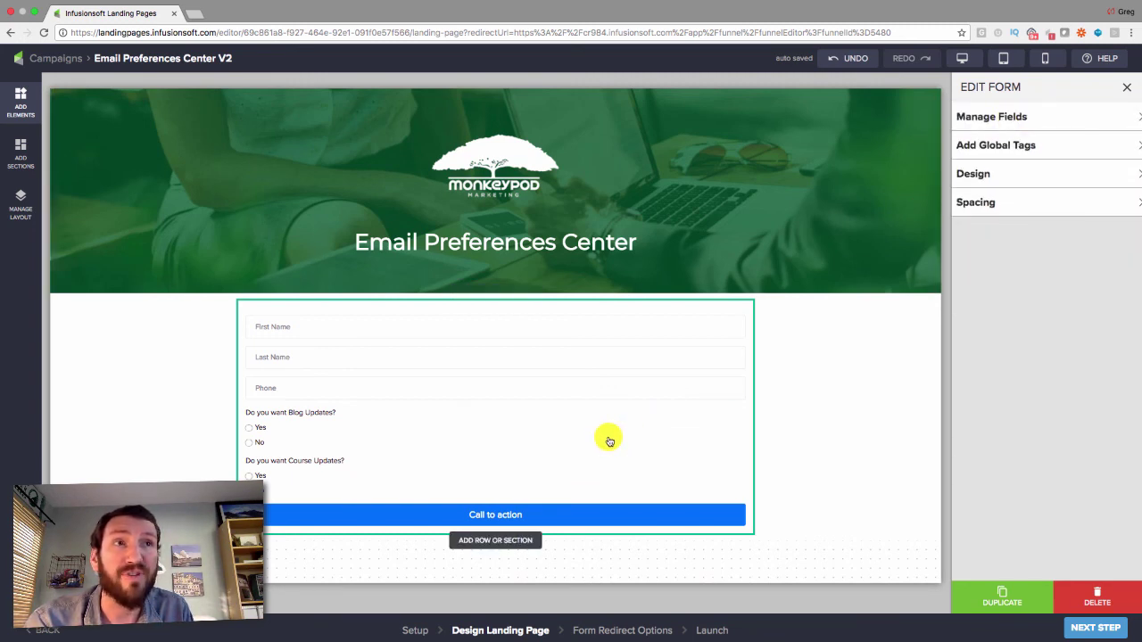
{"action": "left_click", "coordinate": [981, 176]}
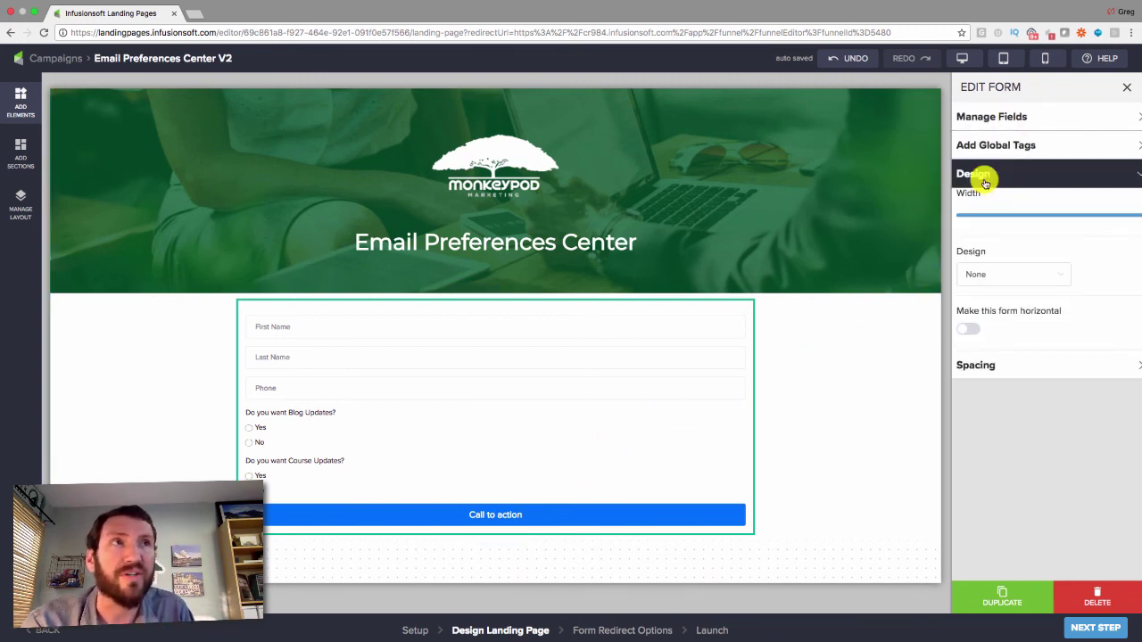
{"action": "left_click", "coordinate": [1017, 277]}
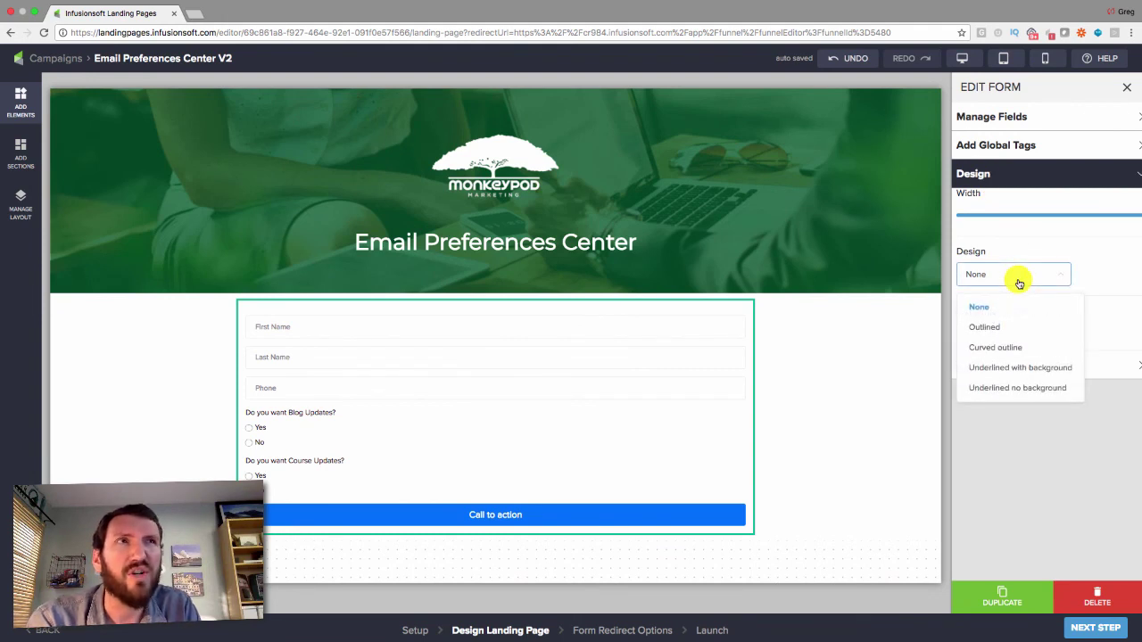
{"action": "left_click", "coordinate": [1014, 332]}
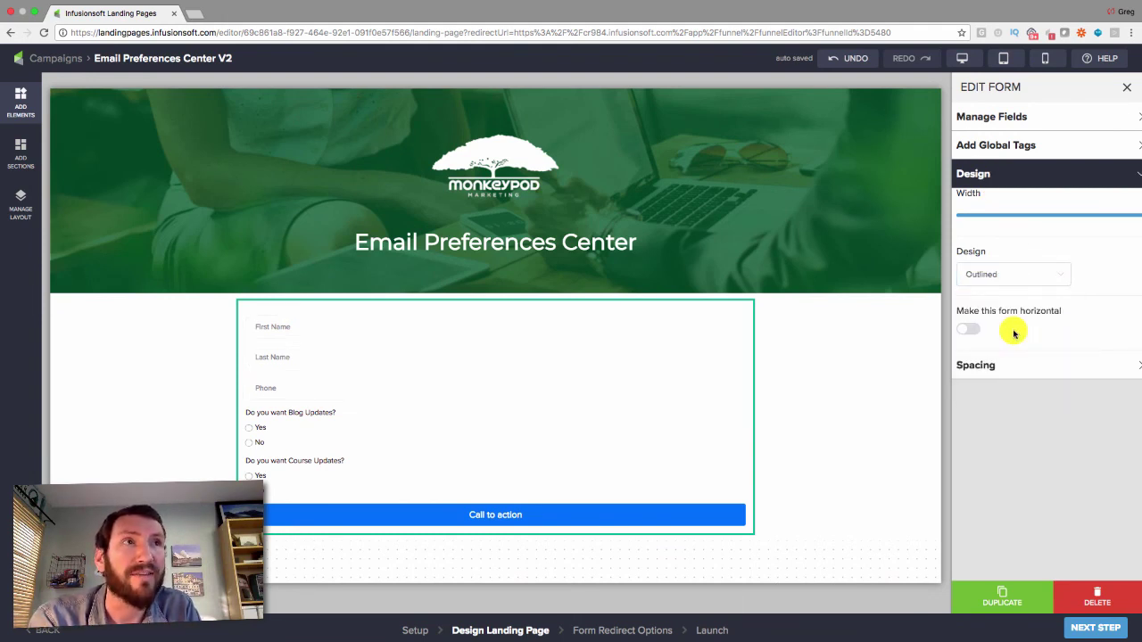
{"action": "left_click", "coordinate": [1014, 281]}
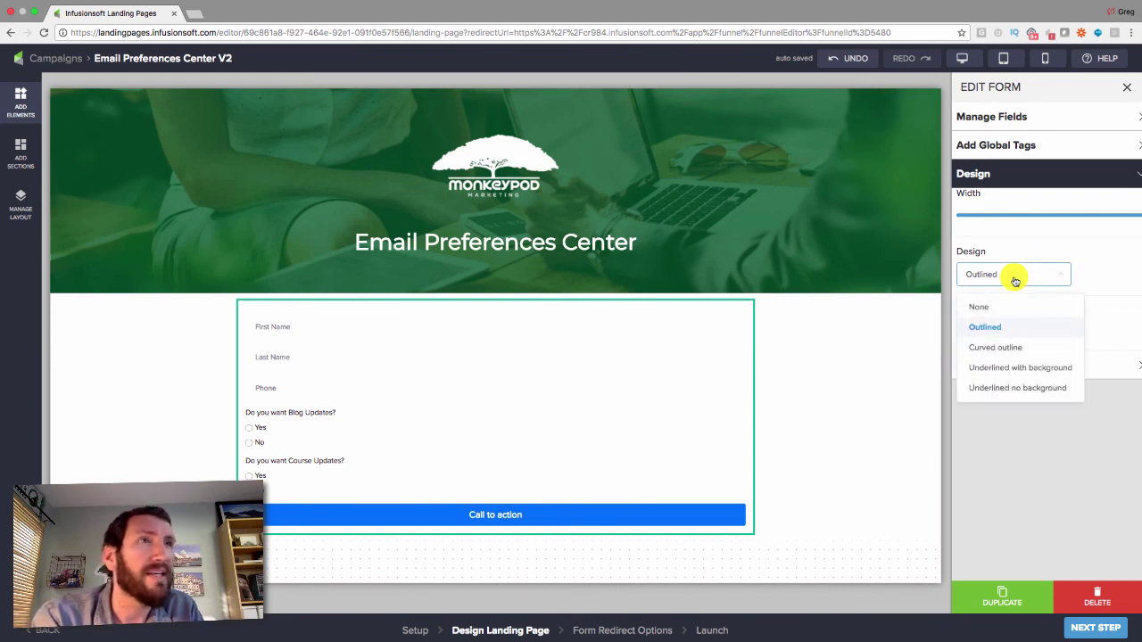
{"action": "left_click", "coordinate": [1004, 347]}
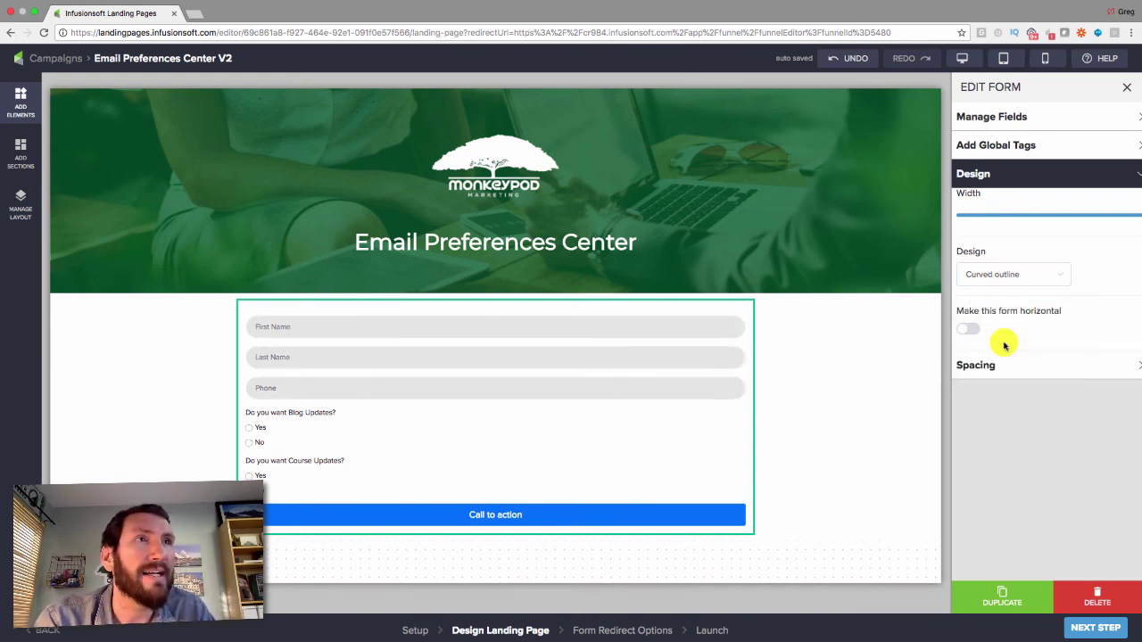
{"action": "left_click", "coordinate": [1011, 275]}
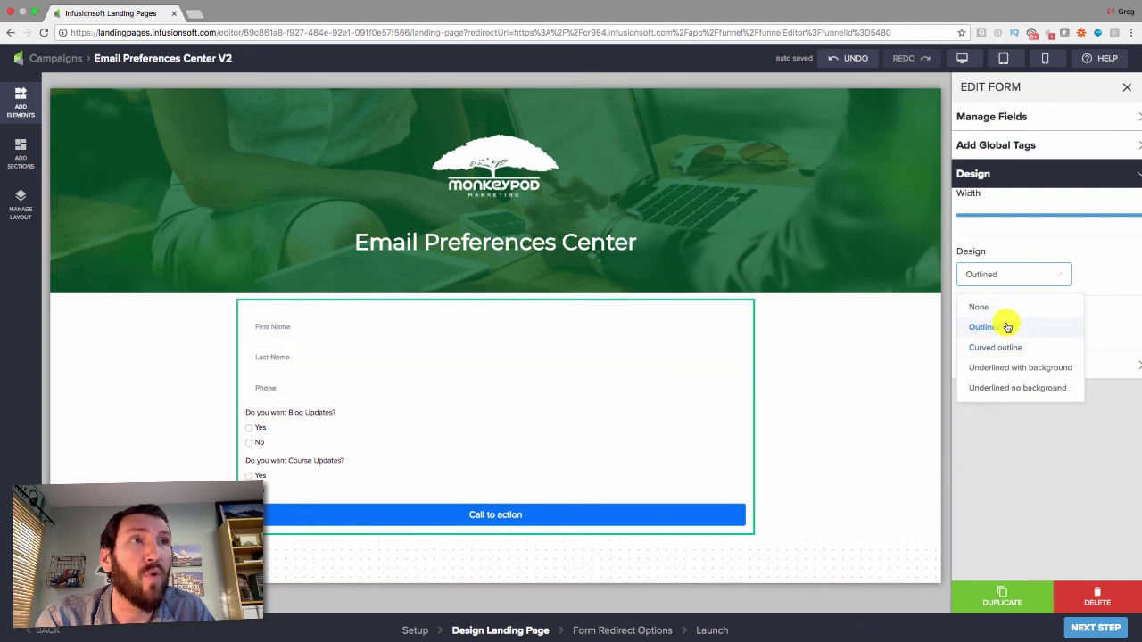
{"action": "left_click", "coordinate": [1007, 327]}
{"action": "left_click", "coordinate": [1026, 173]}
Step: Give the form's section a #f9f6f0 background and select the Call to action button
{"action": "left_click", "coordinate": [880, 344]}
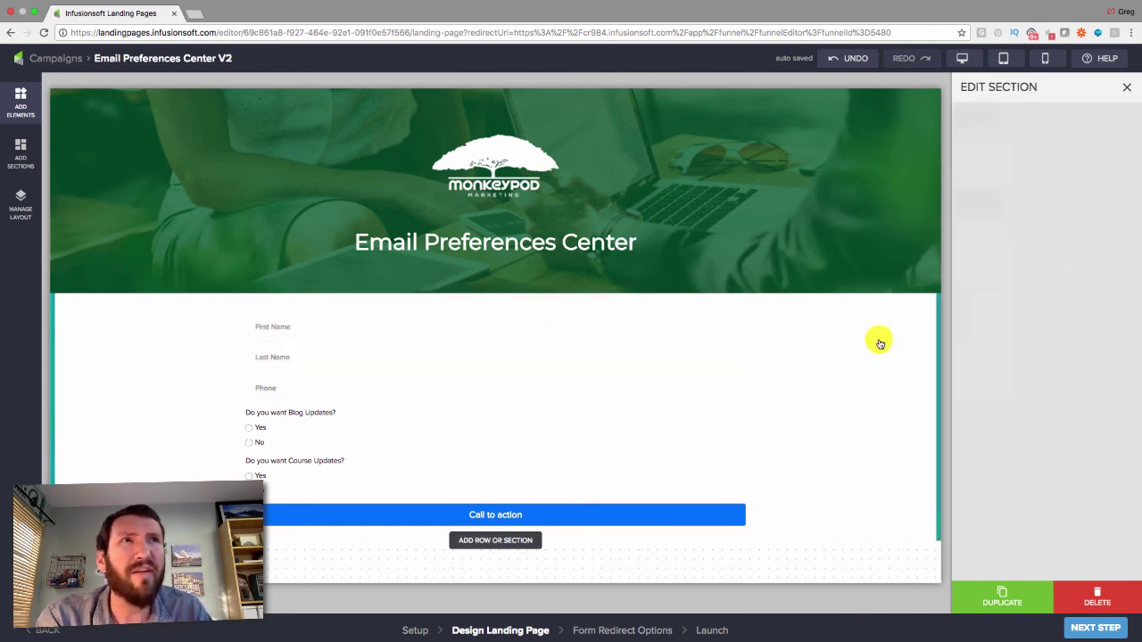
{"action": "left_click", "coordinate": [973, 252]}
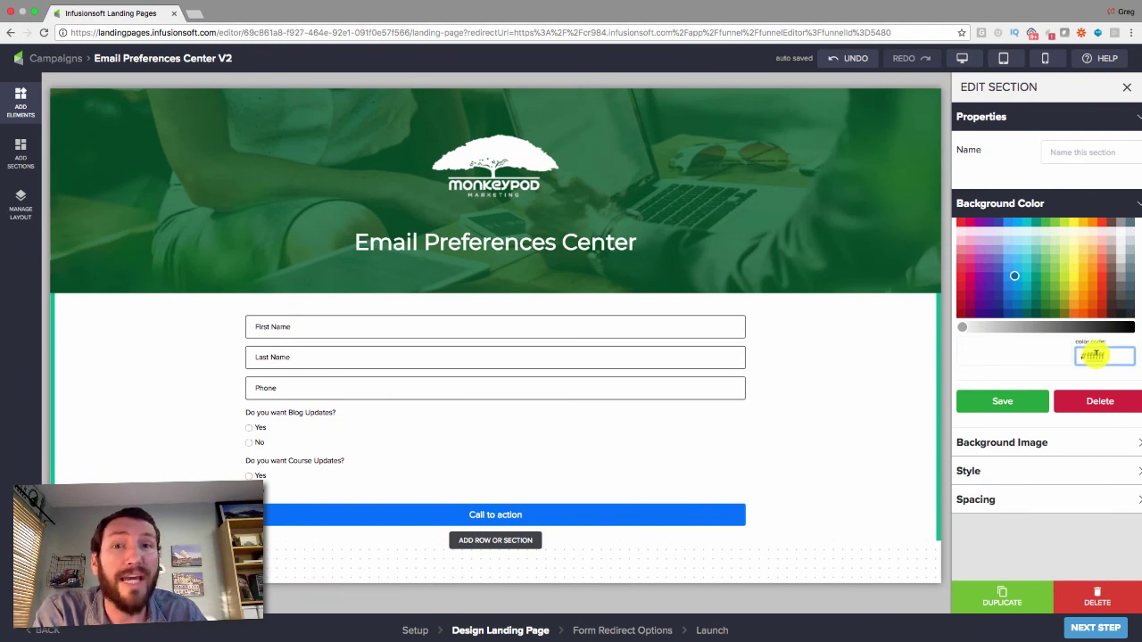
{"action": "type", "text": "6f0"}
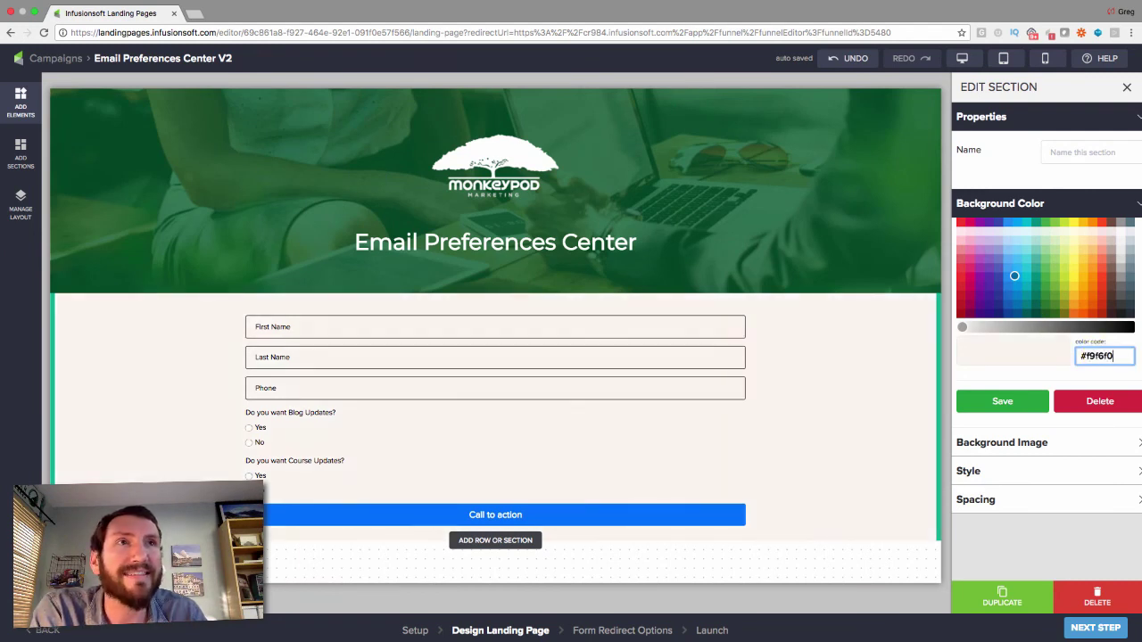
{"action": "left_click", "coordinate": [1019, 400]}
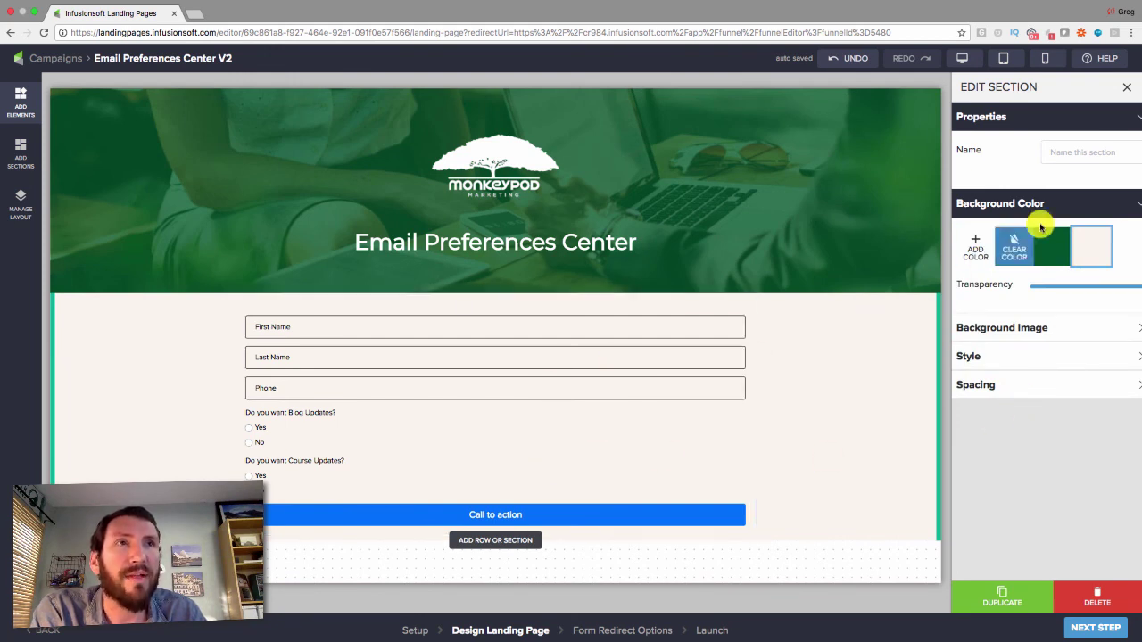
{"action": "left_click", "coordinate": [1068, 206]}
{"action": "left_click", "coordinate": [1054, 120]}
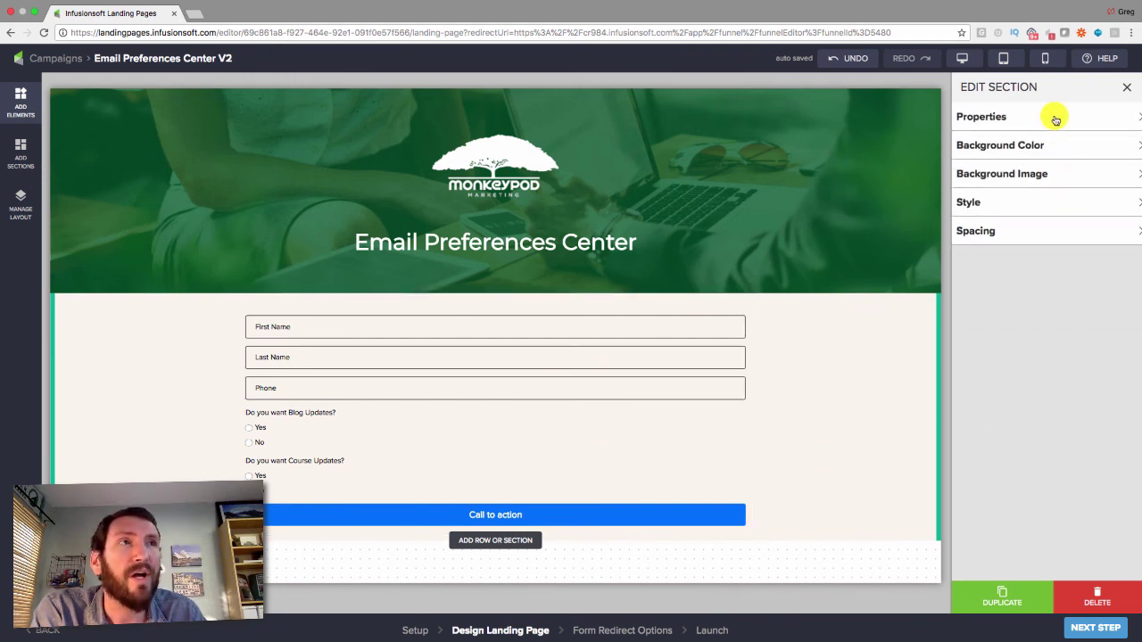
{"action": "left_click", "coordinate": [659, 517]}
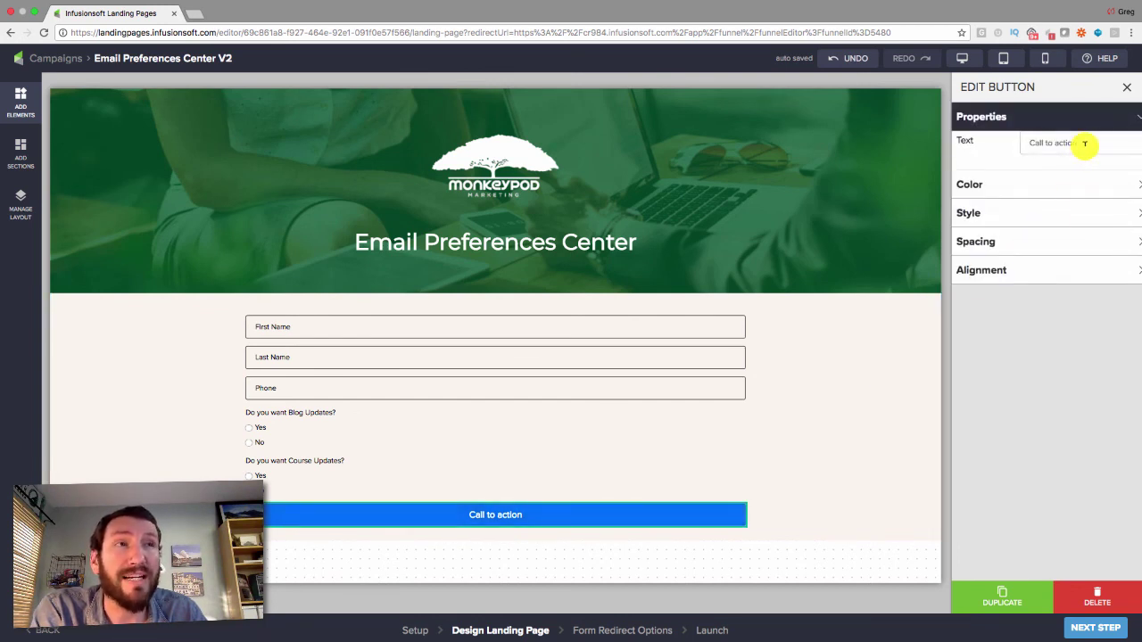
Step: Relabel the button 'UPDATE MY INFO' and make it orange
{"action": "left_click_drag", "start_coordinate": [1085, 144], "coordinate": [988, 149]}
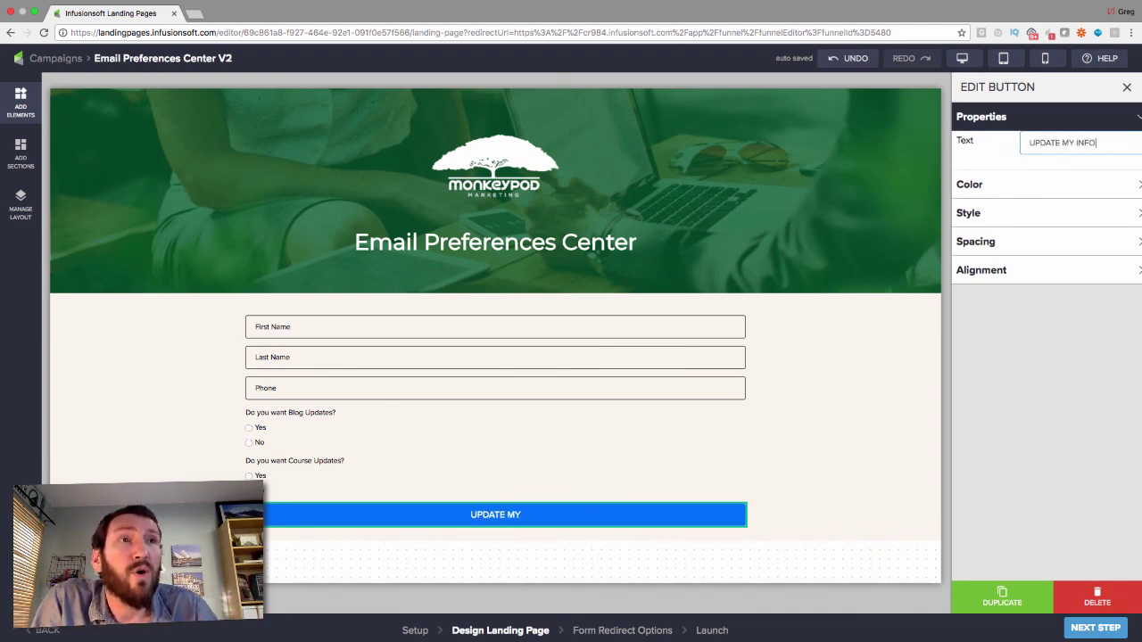
{"action": "left_click", "coordinate": [601, 518]}
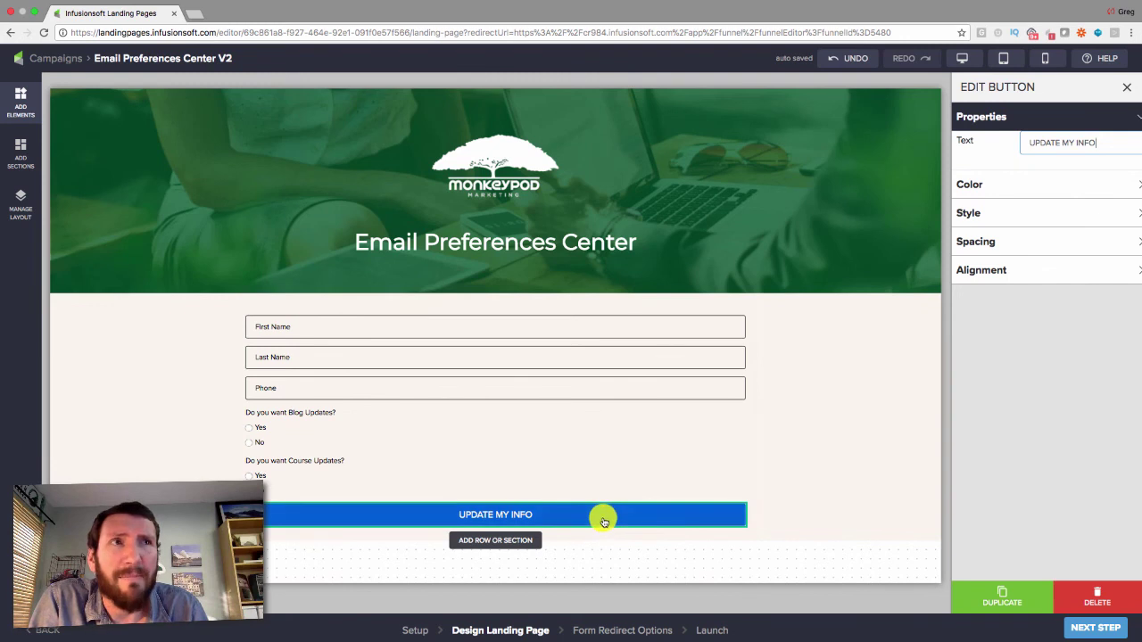
{"action": "left_click", "coordinate": [1035, 187]}
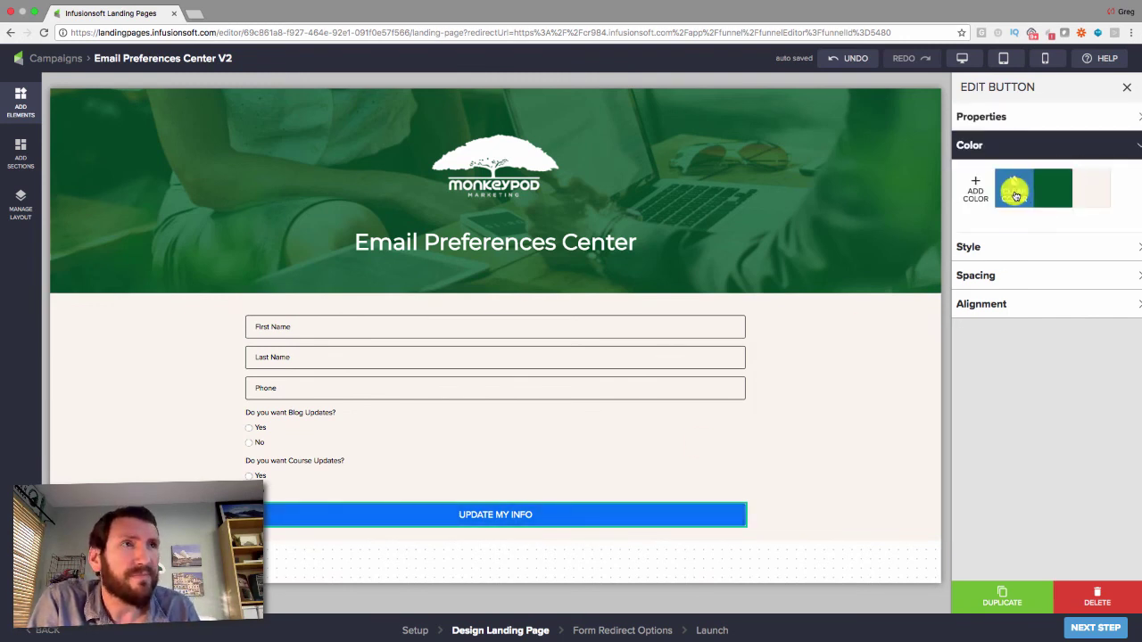
{"action": "left_click", "coordinate": [1014, 196]}
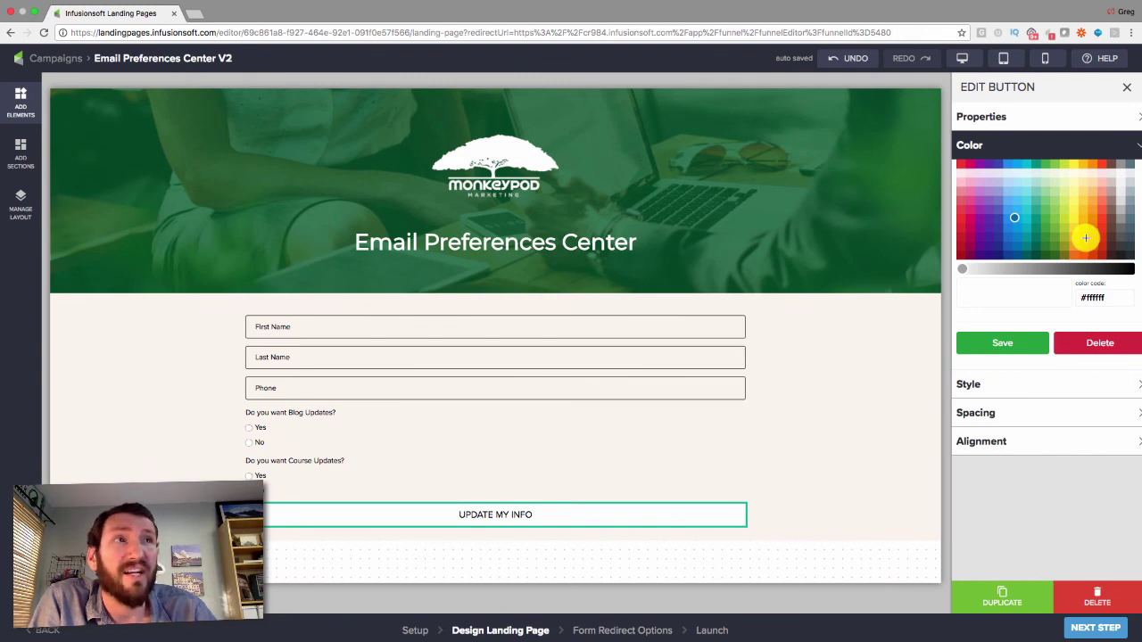
{"action": "left_click", "coordinate": [1089, 237]}
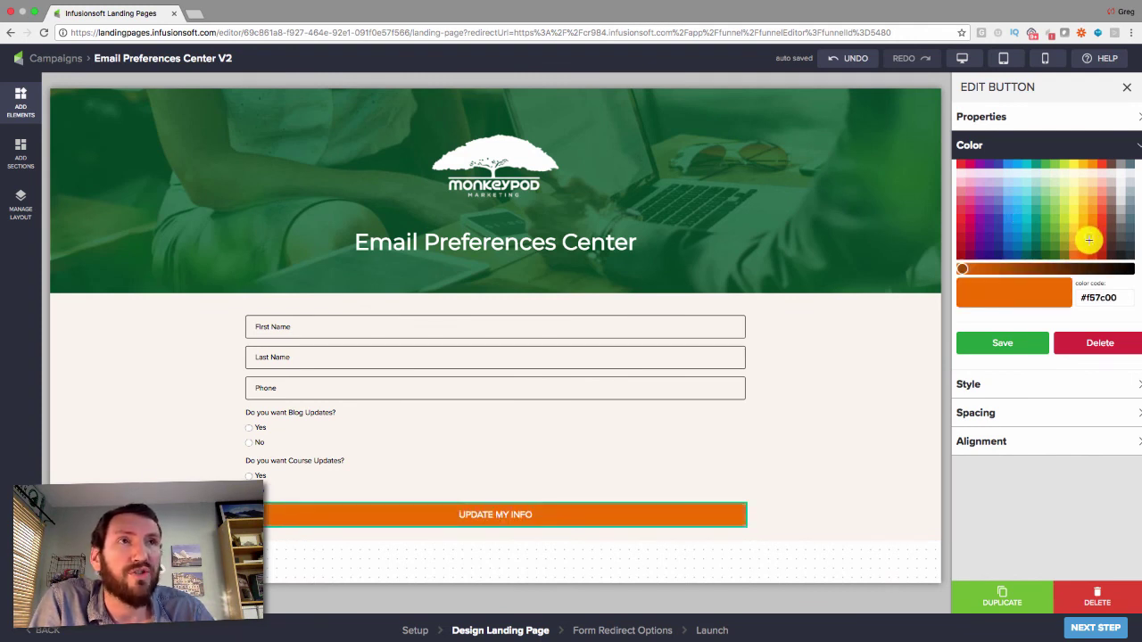
{"action": "left_click", "coordinate": [1020, 342]}
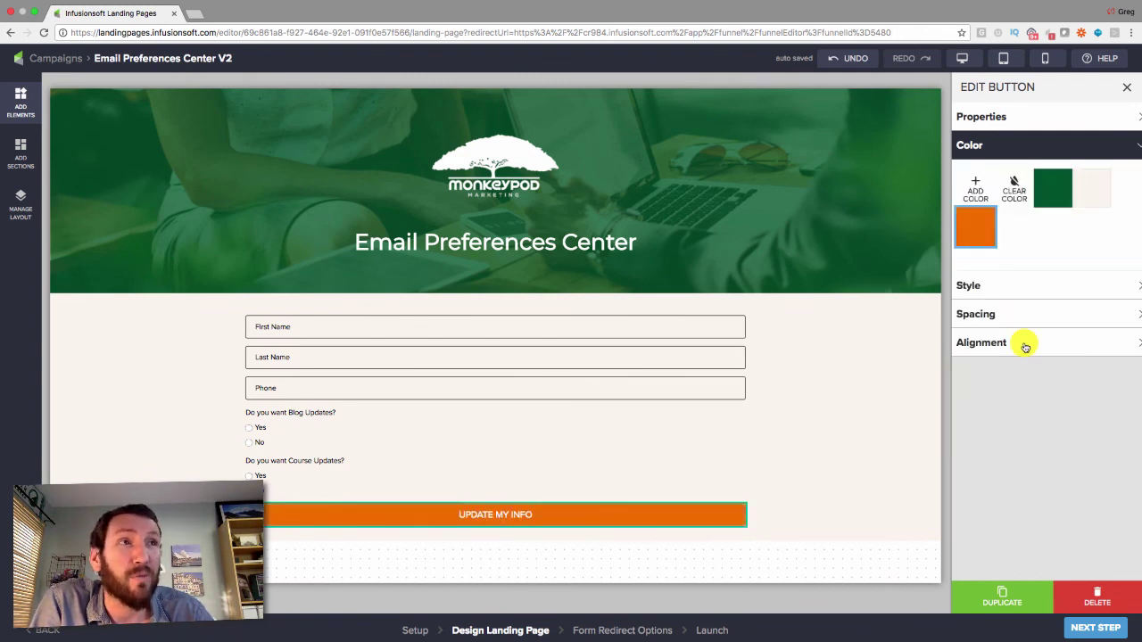
Step: Set the button's size to XL and centre its alignment
{"action": "left_click", "coordinate": [1013, 287]}
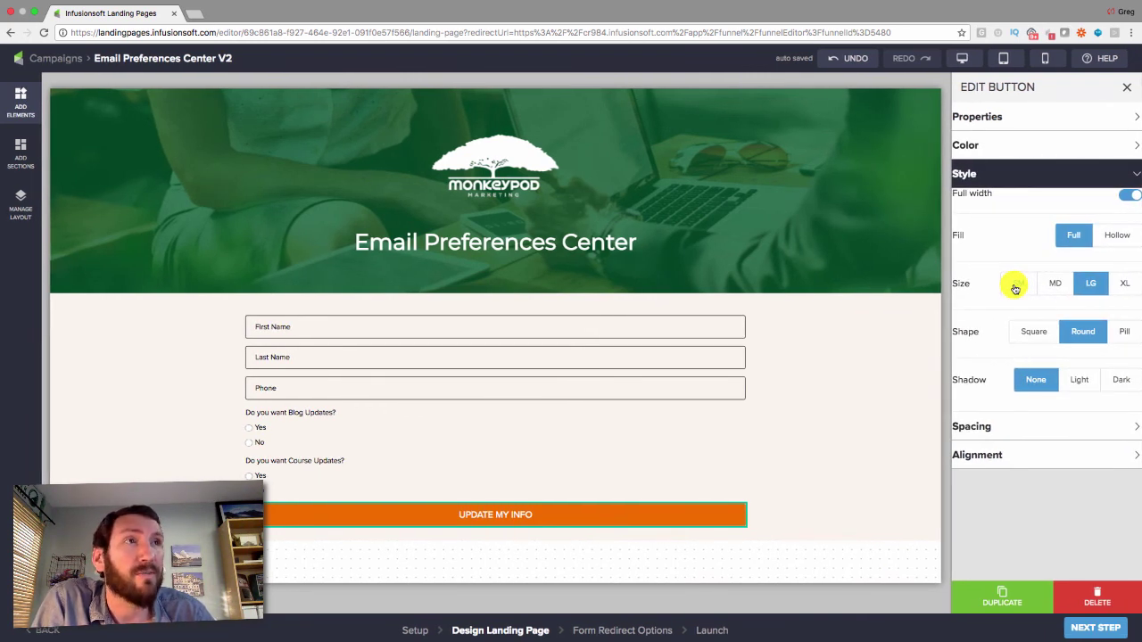
{"action": "left_click", "coordinate": [1118, 285]}
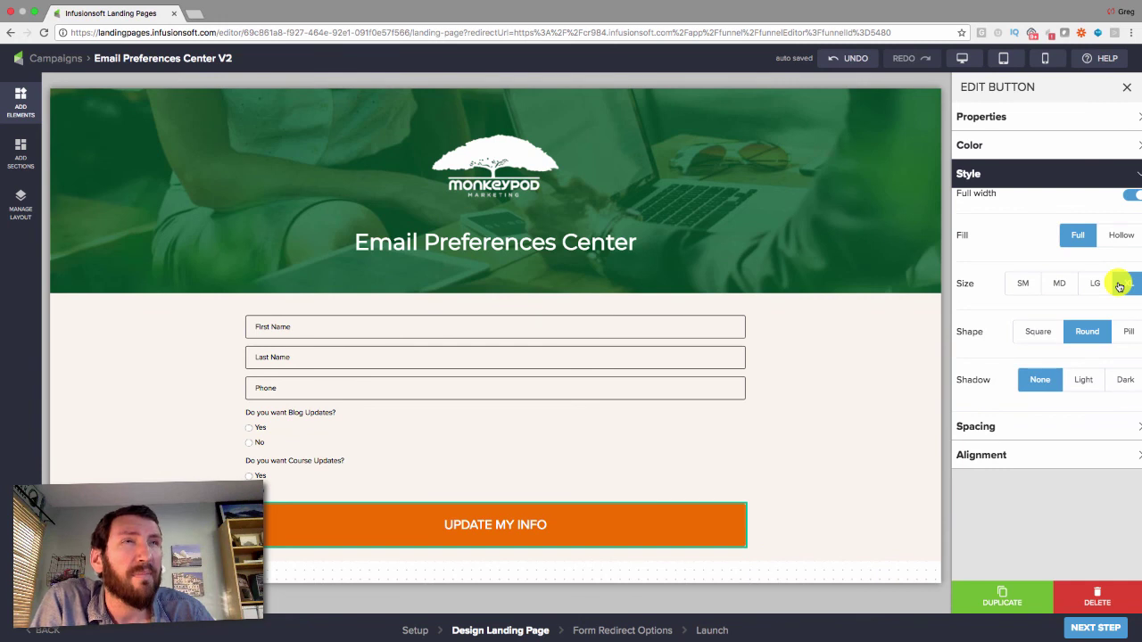
{"action": "left_click", "coordinate": [1048, 178]}
{"action": "left_click", "coordinate": [1035, 201]}
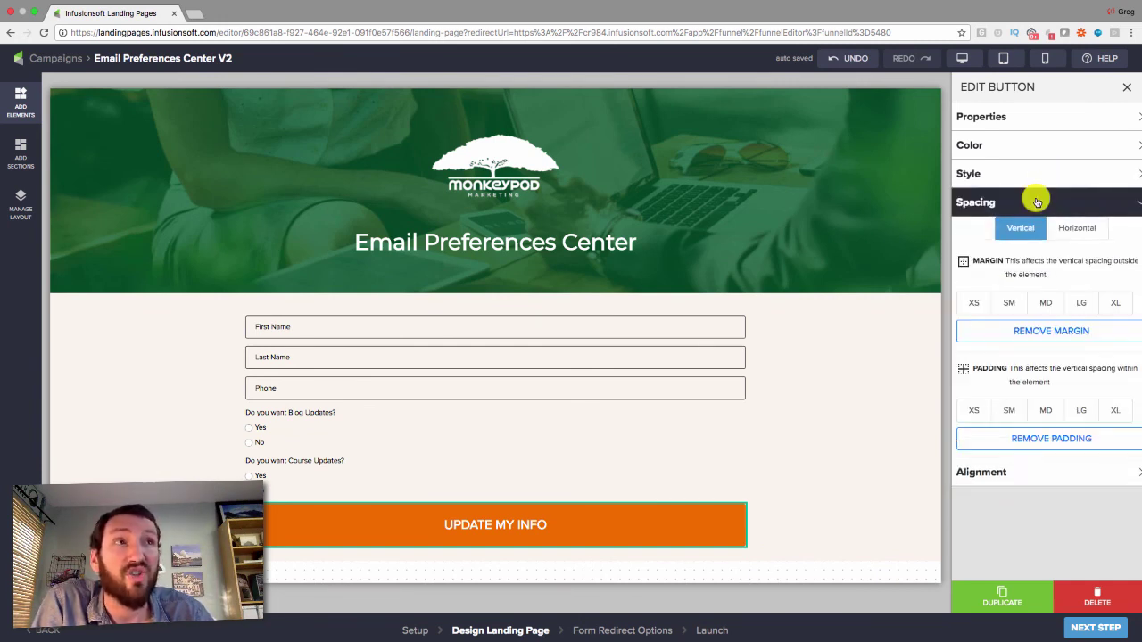
{"action": "left_click", "coordinate": [1035, 201]}
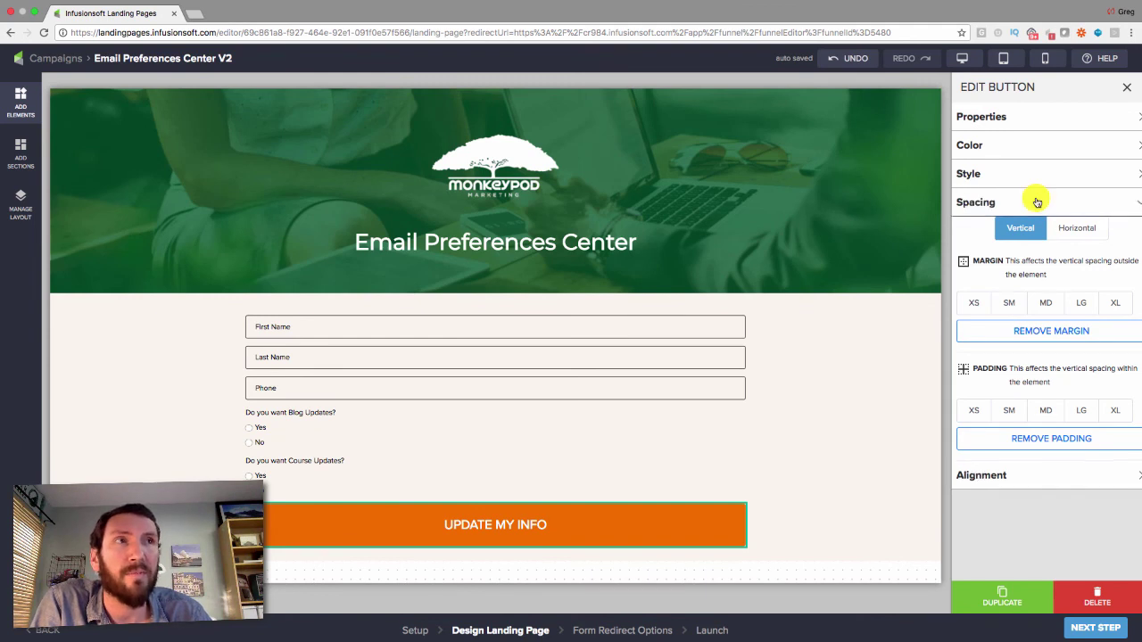
{"action": "left_click", "coordinate": [1025, 231]}
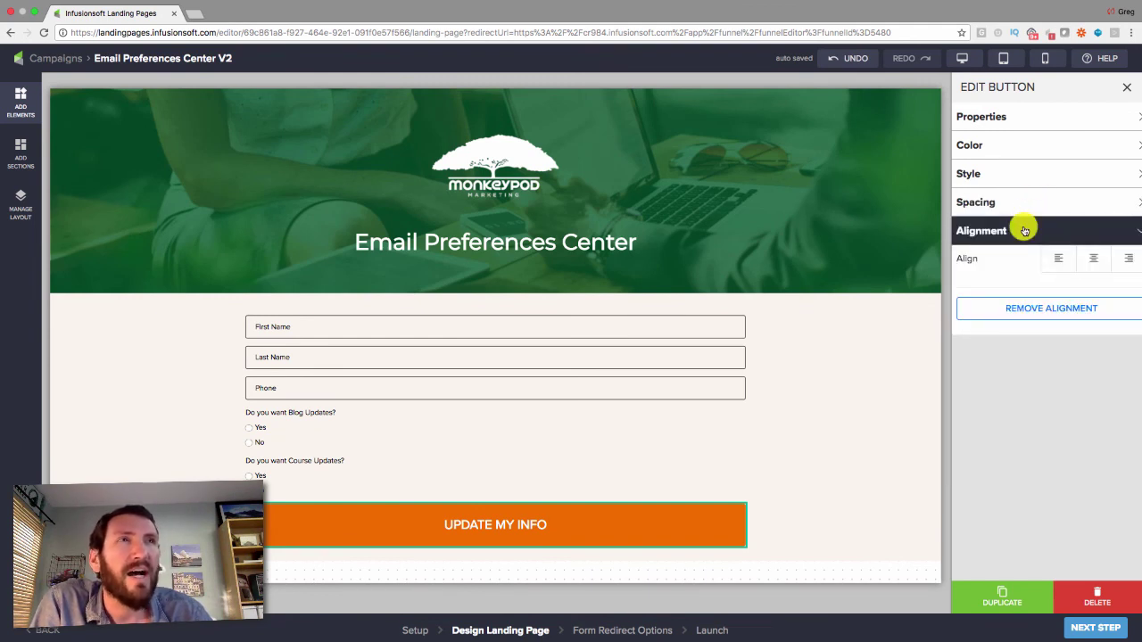
{"action": "left_click", "coordinate": [1089, 259]}
{"action": "left_click", "coordinate": [1079, 230]}
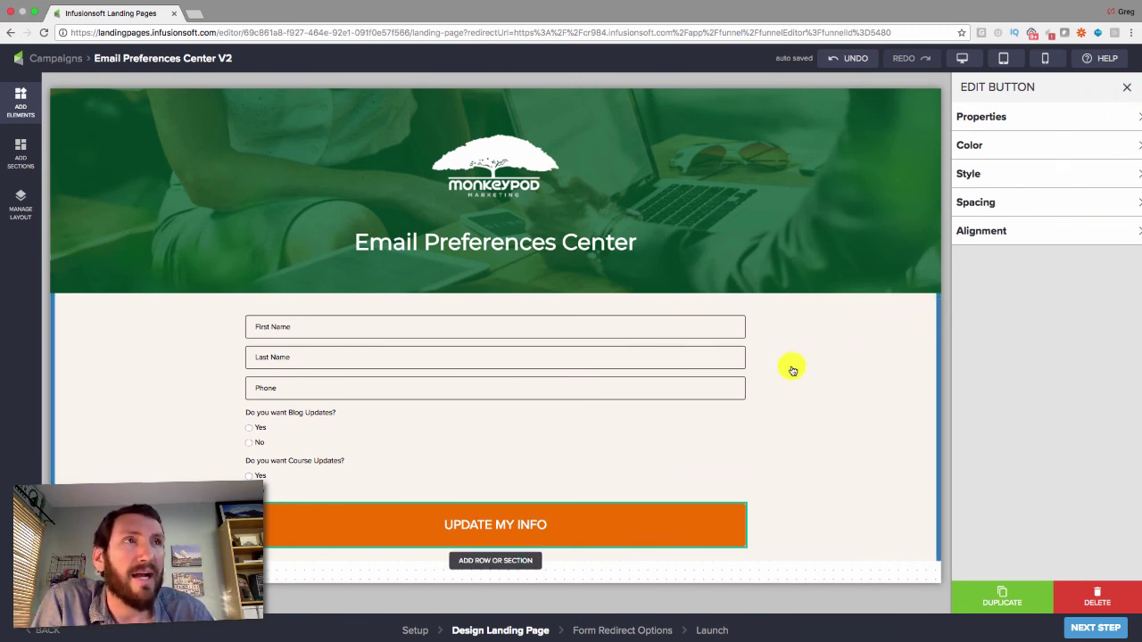
Step: Add a blank one-column section below the form
{"action": "left_click", "coordinate": [851, 370]}
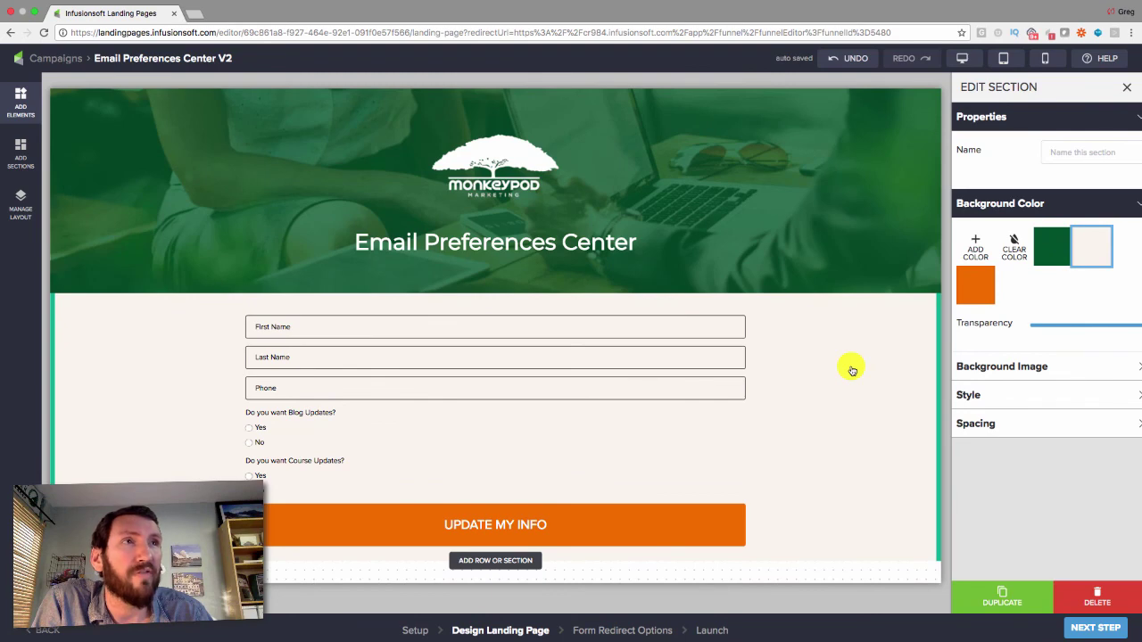
{"action": "scroll", "coordinate": [852, 371], "scroll_direction": "down", "scroll_amount": 1}
{"action": "mouse_move", "coordinate": [492, 541]}
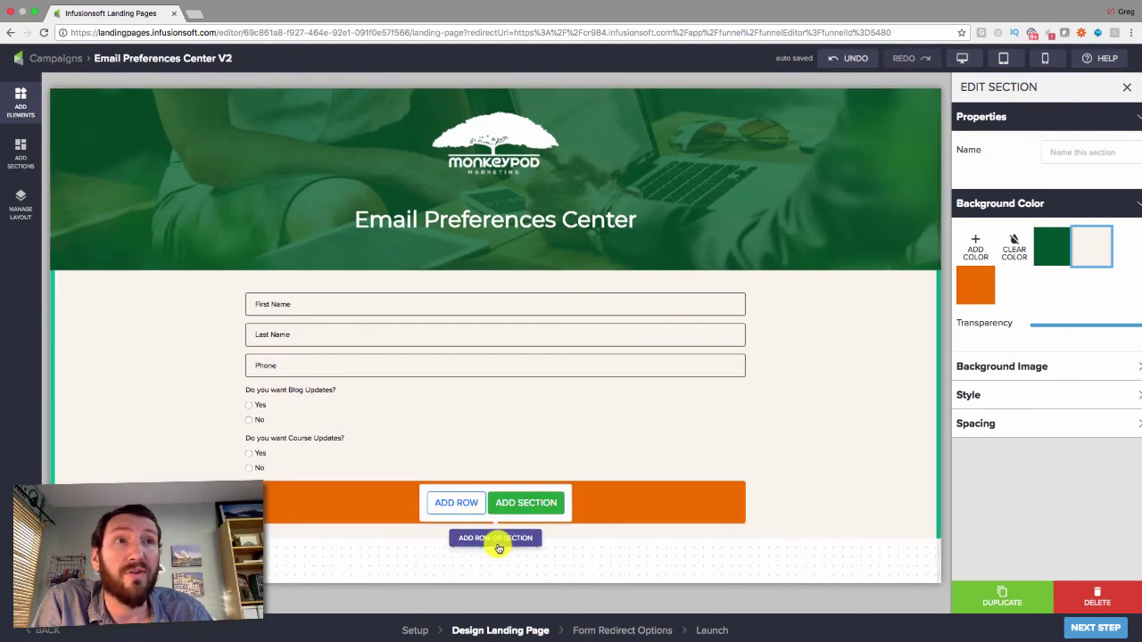
{"action": "left_click", "coordinate": [526, 502]}
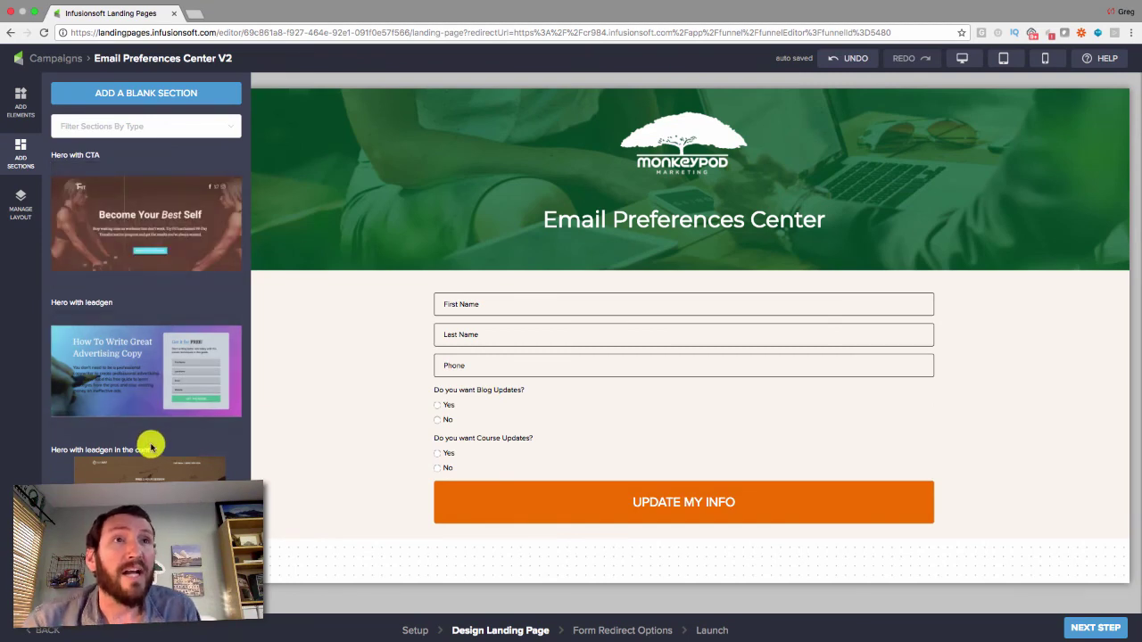
{"action": "left_click", "coordinate": [140, 95]}
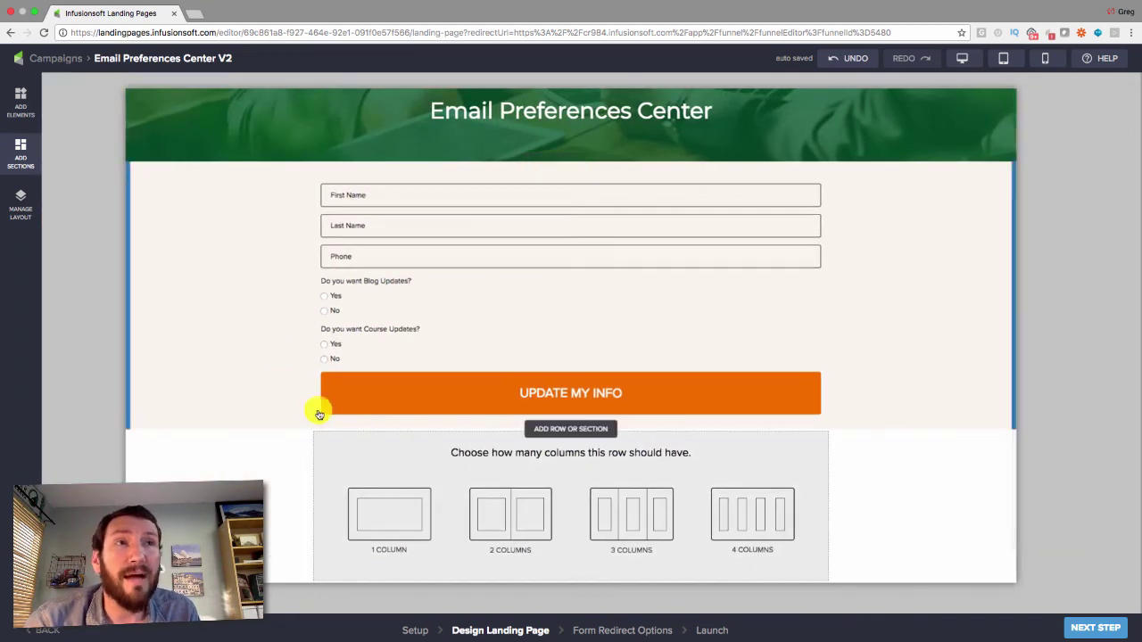
{"action": "left_click", "coordinate": [397, 507]}
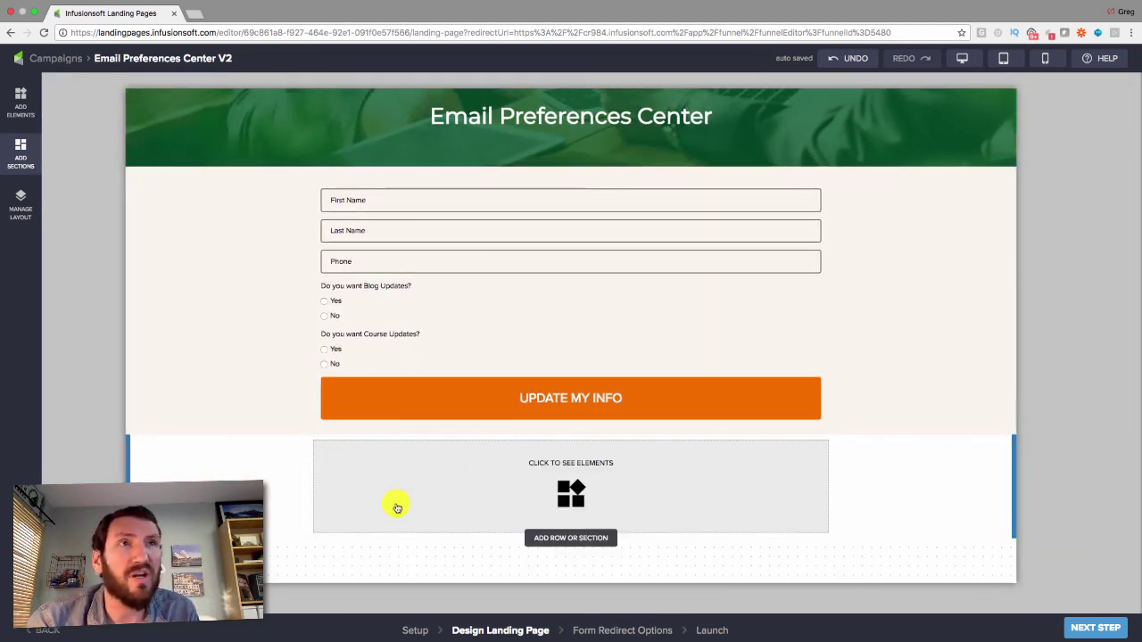
Step: Give the new section a dark brown #61534b background colour
{"action": "left_click", "coordinate": [230, 465]}
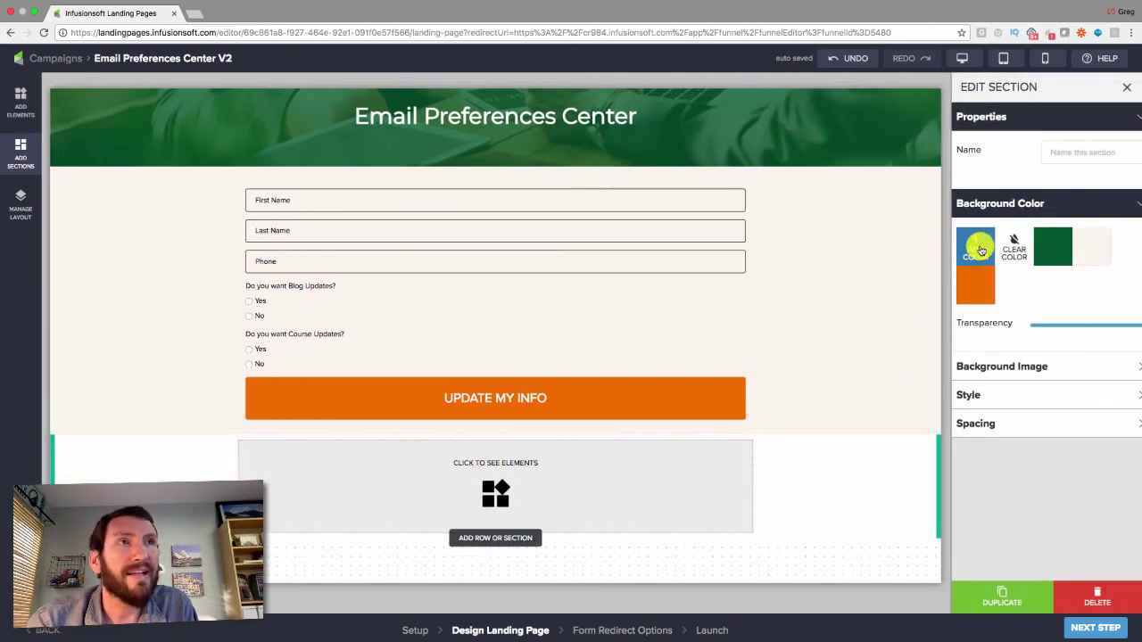
{"action": "left_click", "coordinate": [978, 250]}
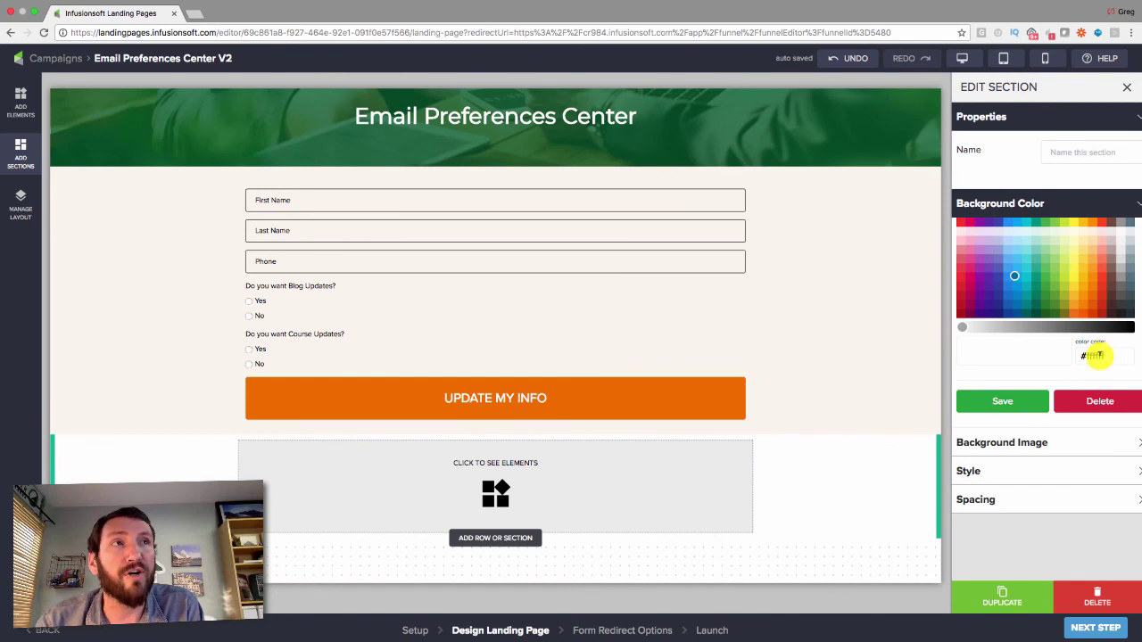
{"action": "type", "text": "#61534b"}
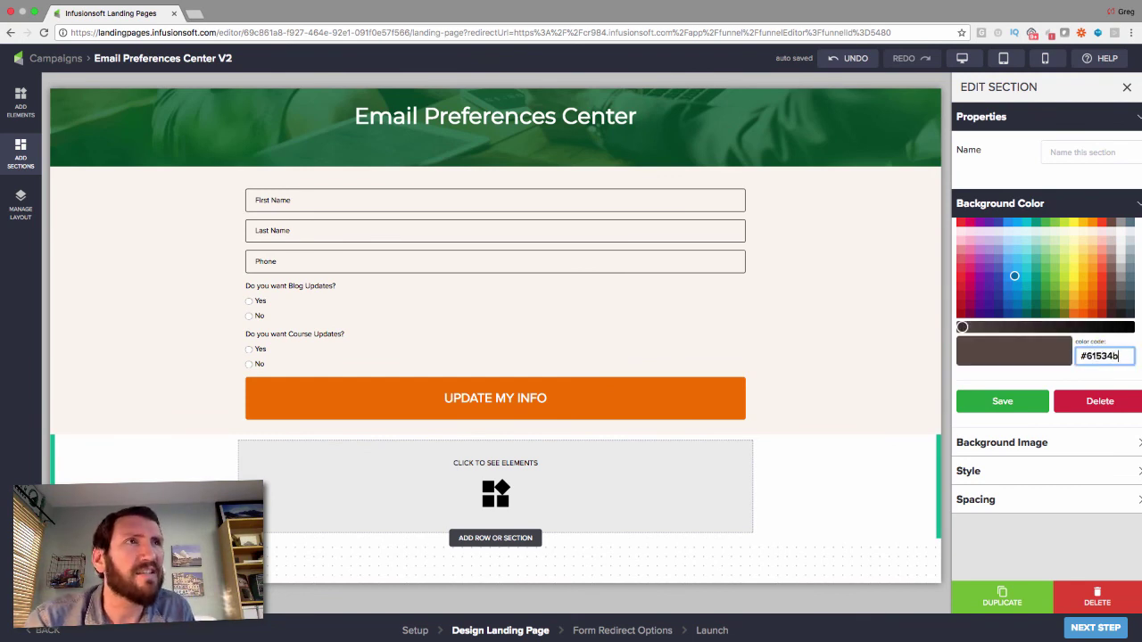
{"action": "left_click", "coordinate": [1026, 402]}
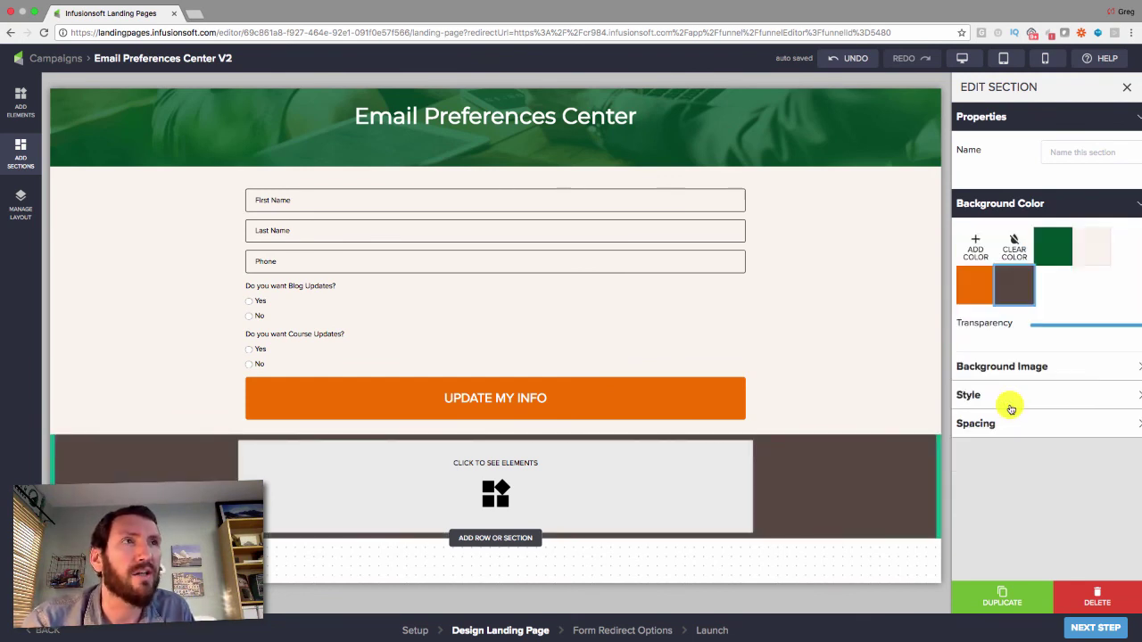
{"action": "left_click", "coordinate": [1059, 207]}
{"action": "left_click", "coordinate": [1051, 119]}
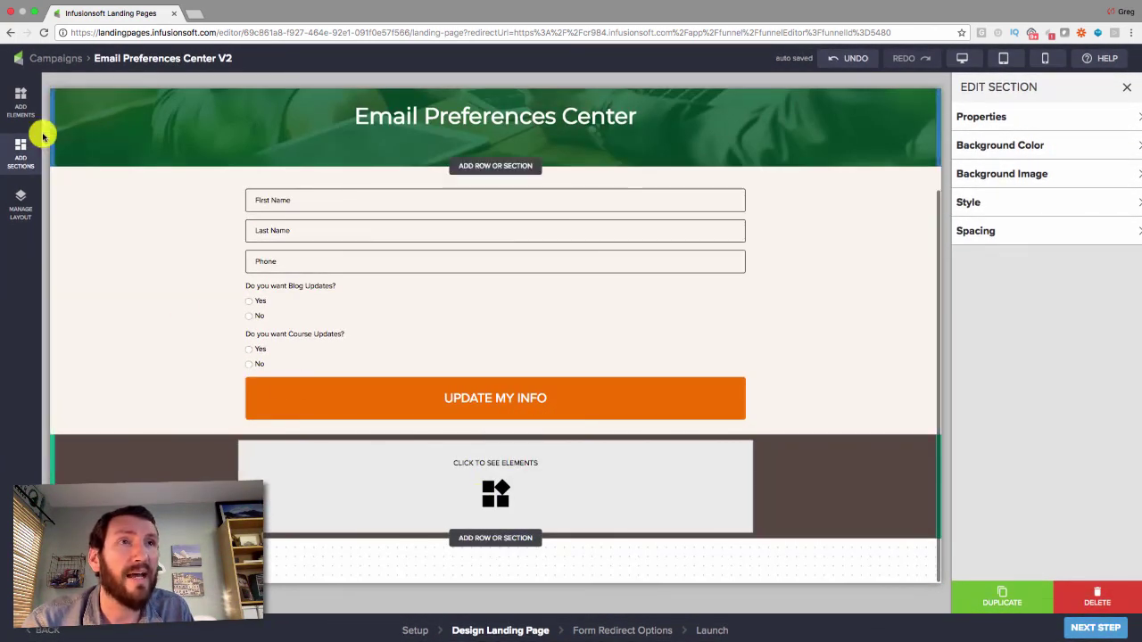
Step: Place a text element in the brown section reading 'Monkeypod Marketing LLC | © 2018'
{"action": "left_click", "coordinate": [28, 114]}
{"action": "left_click_drag", "start_coordinate": [84, 145], "coordinate": [383, 517]}
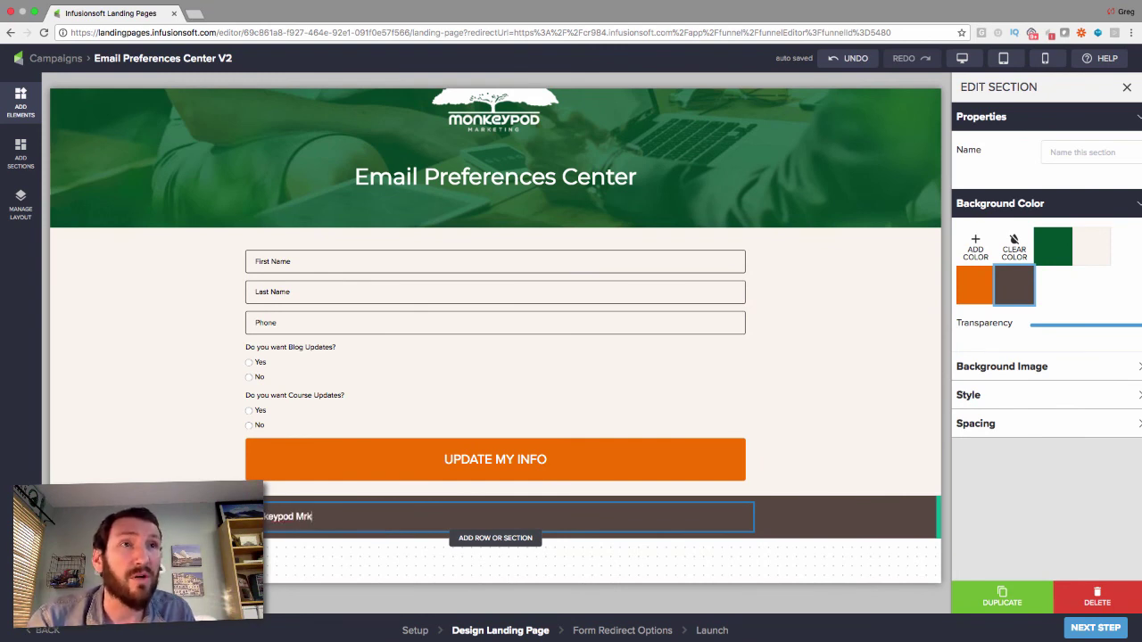
{"action": "type", "text": "Monkeypod Marketing Llc"}
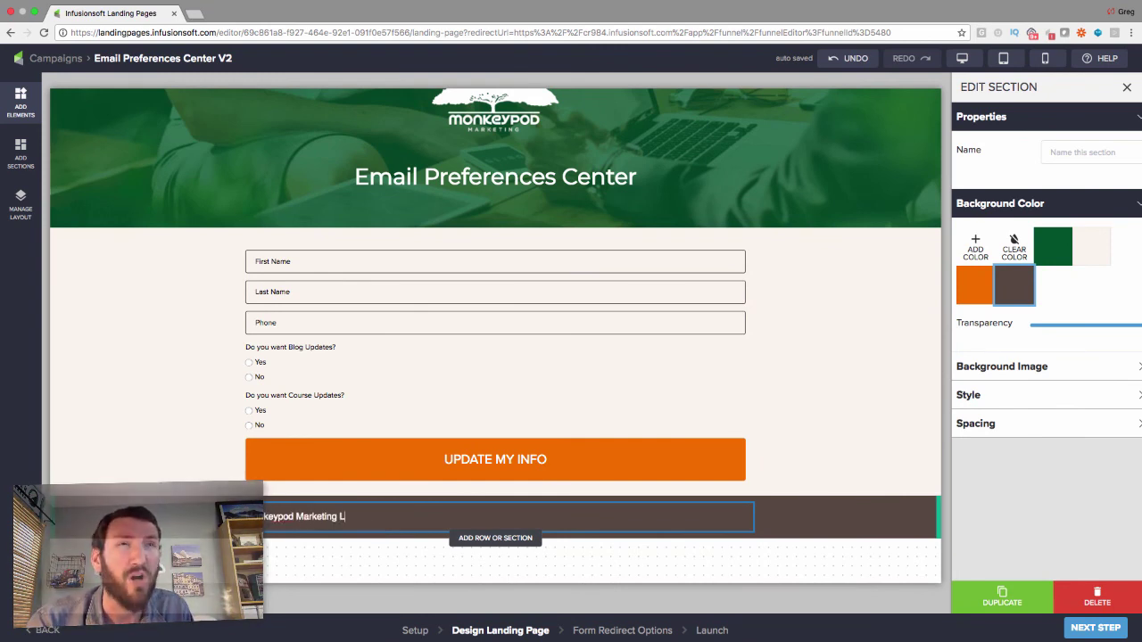
{"action": "key", "text": "BackSpace"}
{"action": "key", "text": "BackSpace"}
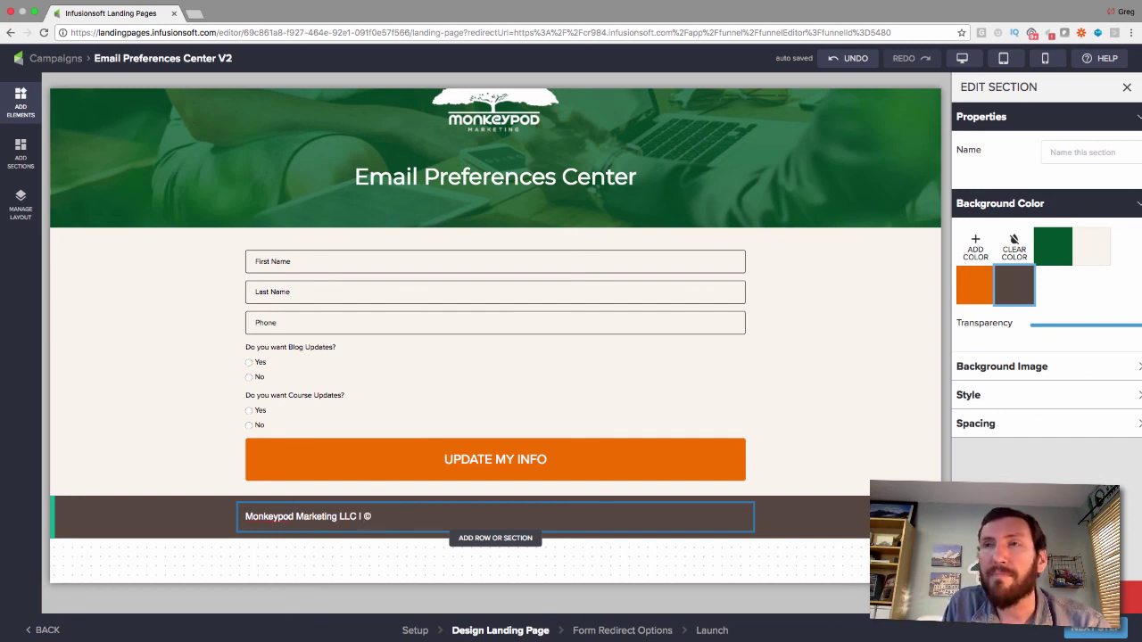
{"action": "key", "text": "super+a"}
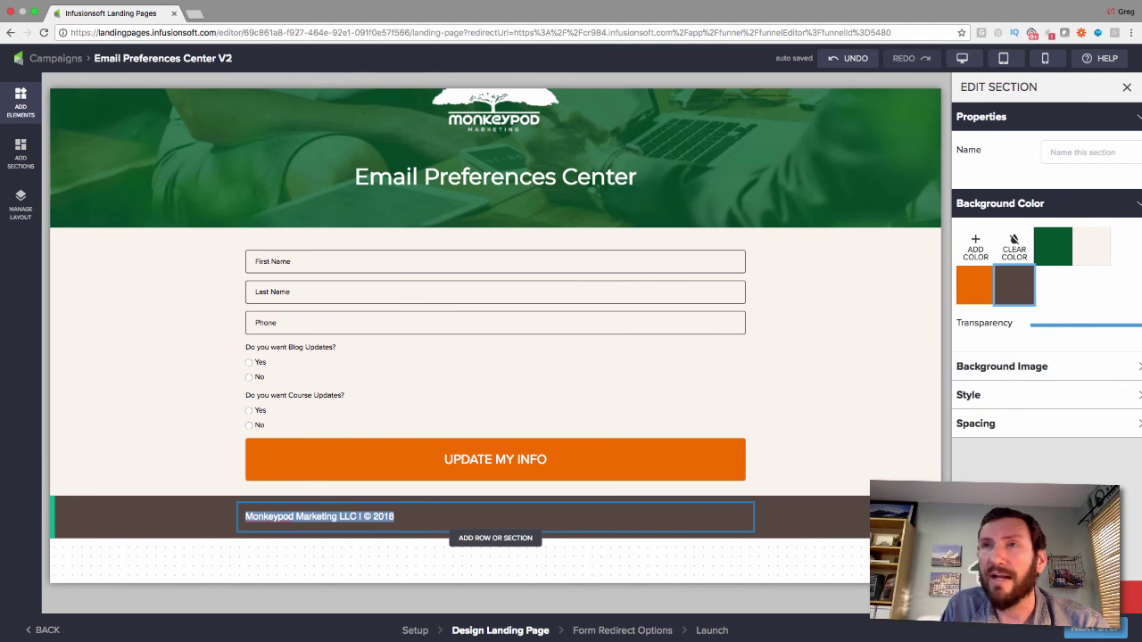
Step: Centre-align the footer text
{"action": "left_click", "coordinate": [500, 535]}
{"action": "left_click", "coordinate": [406, 515]}
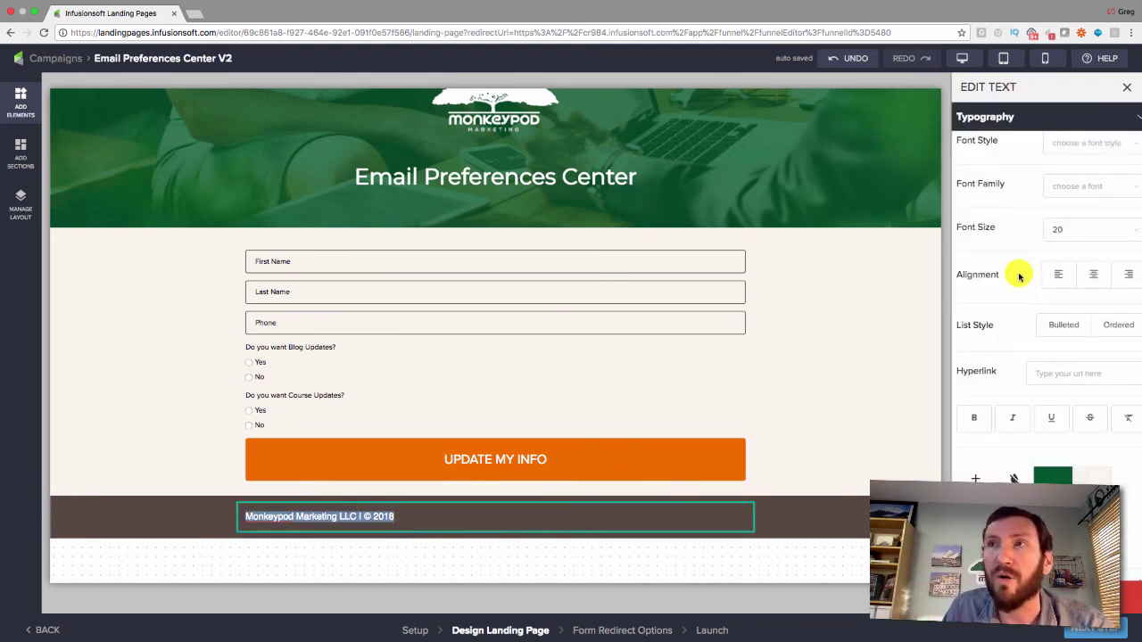
{"action": "left_click", "coordinate": [1093, 275]}
{"action": "scroll", "coordinate": [1131, 89], "scroll_direction": "left", "scroll_amount": 1}
{"action": "left_click", "coordinate": [1131, 90]}
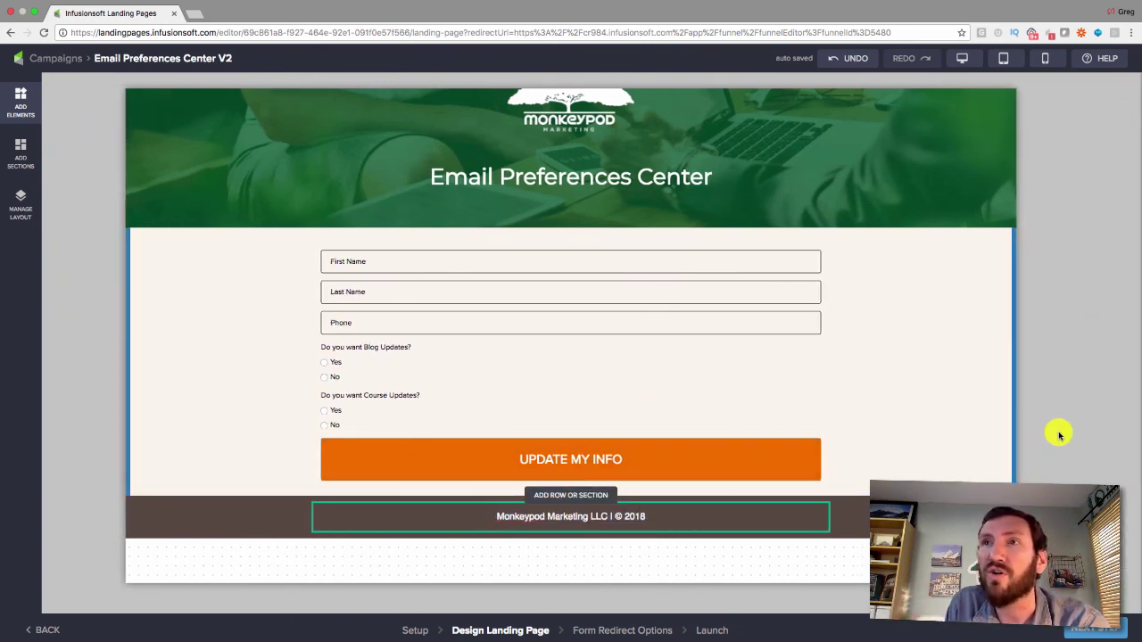
{"action": "left_click", "coordinate": [14, 99]}
Step: Add a centred Heading 'Update your information using the options below:' above the form fields
{"action": "left_click_drag", "start_coordinate": [78, 134], "coordinate": [415, 252]}
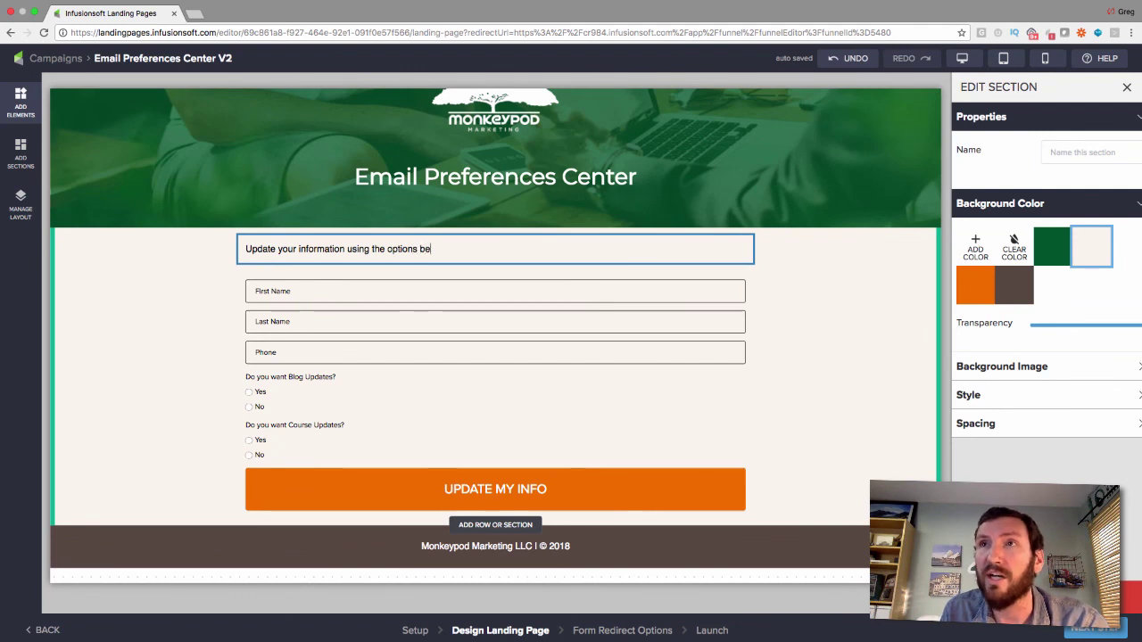
{"action": "type", "text": ":"}
{"action": "key", "text": "ctrl+a"}
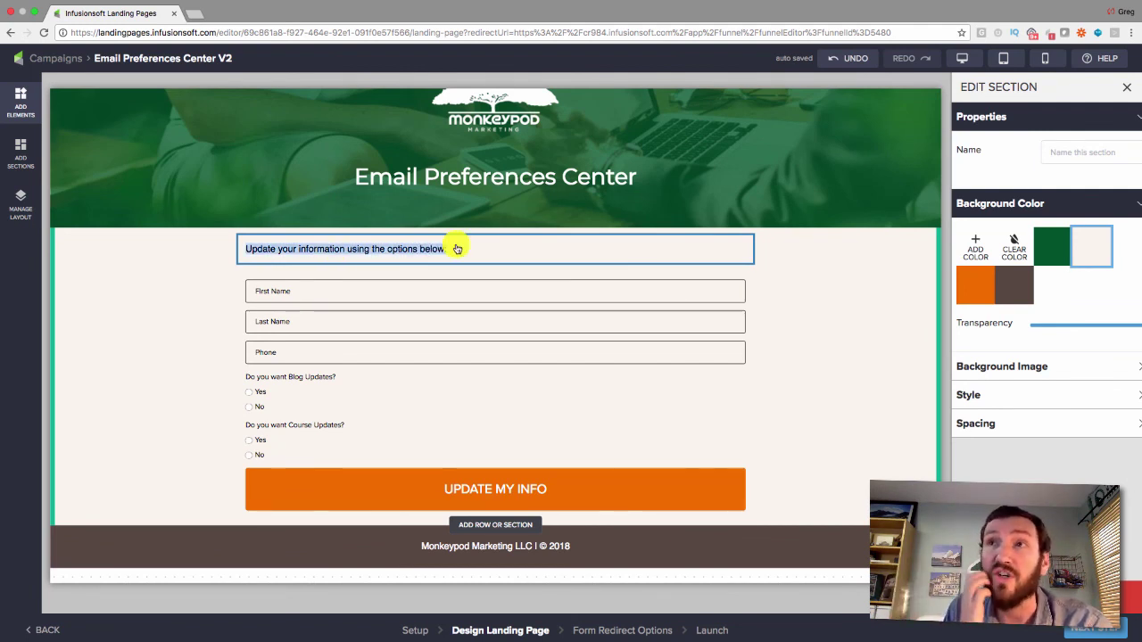
{"action": "left_click", "coordinate": [694, 242]}
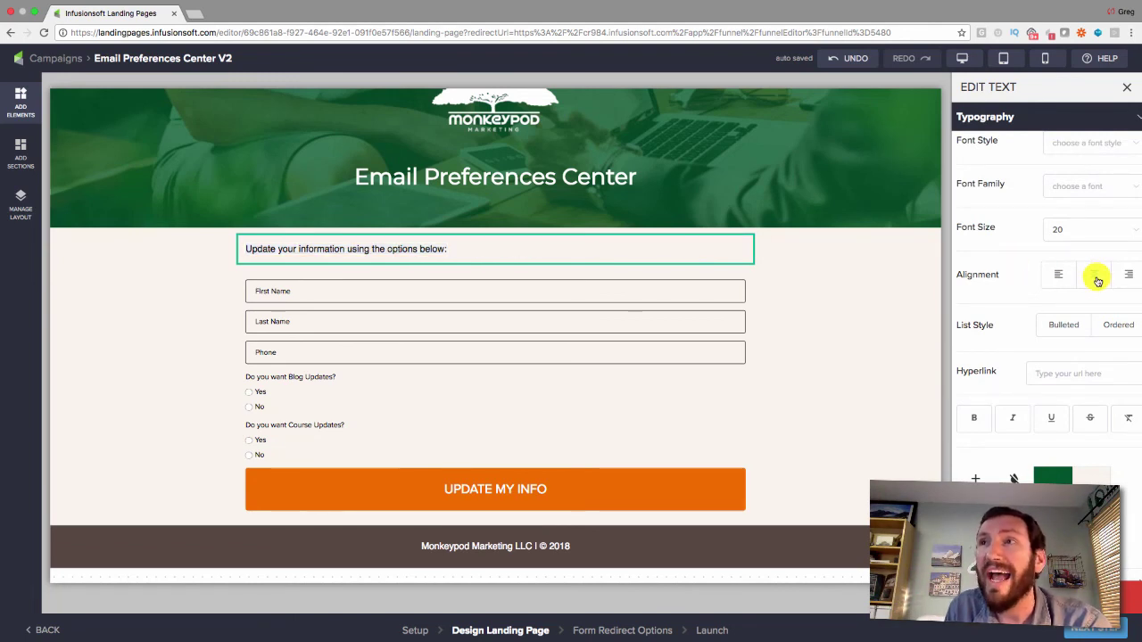
{"action": "left_click", "coordinate": [1094, 275]}
{"action": "left_click", "coordinate": [1055, 150]}
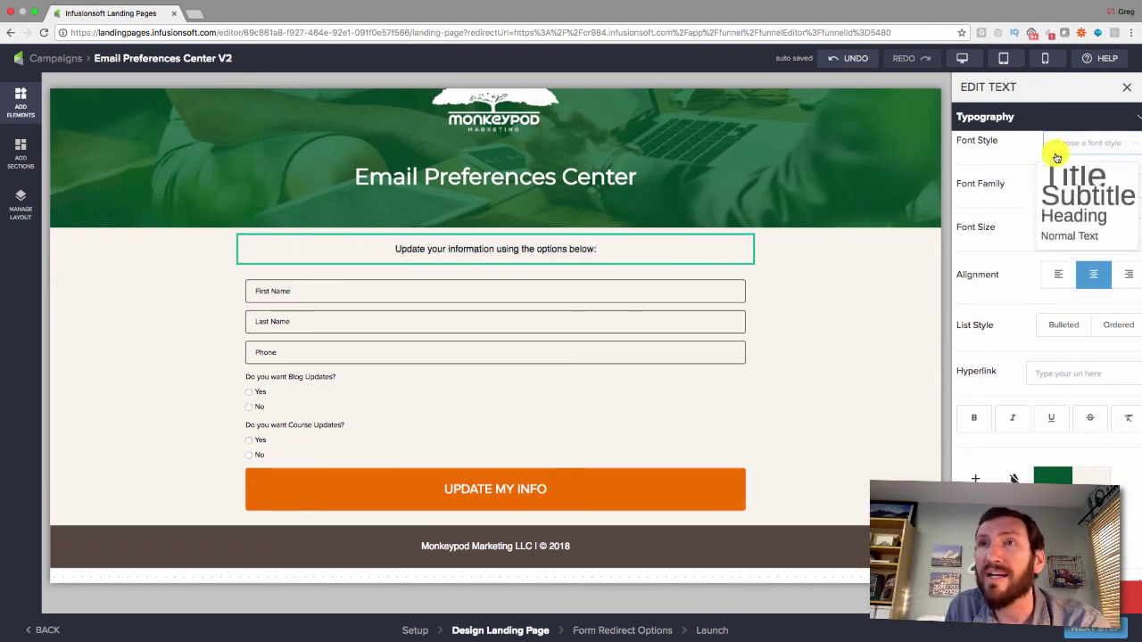
{"action": "left_click", "coordinate": [1078, 217]}
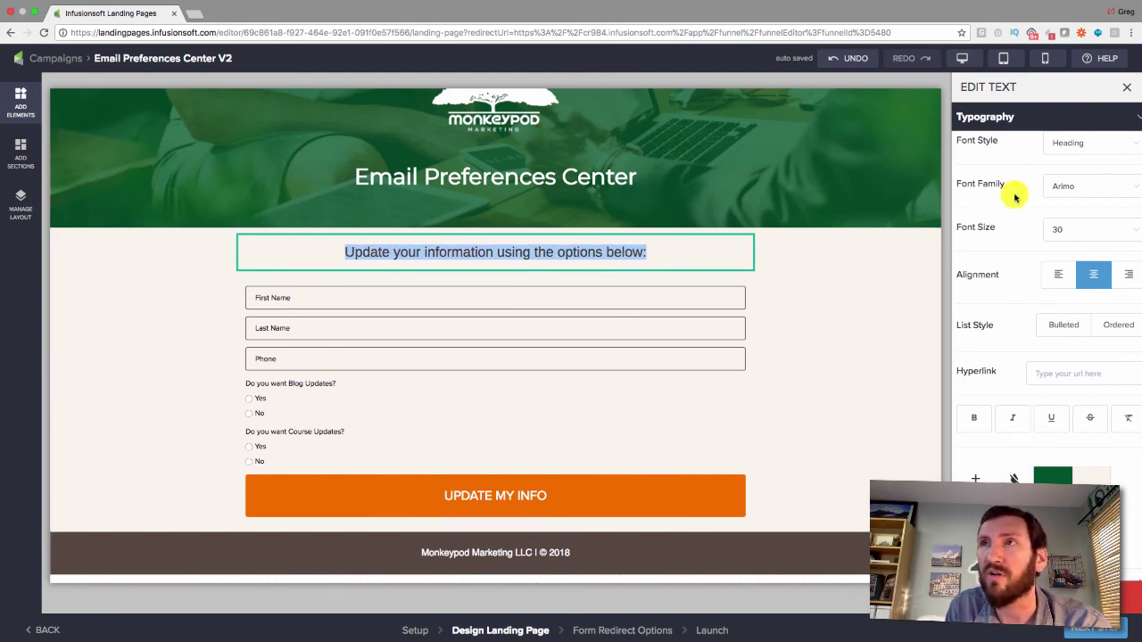
Step: Review the finished landing page and move on to the Form Redirect Options step
{"action": "left_click", "coordinate": [1103, 110]}
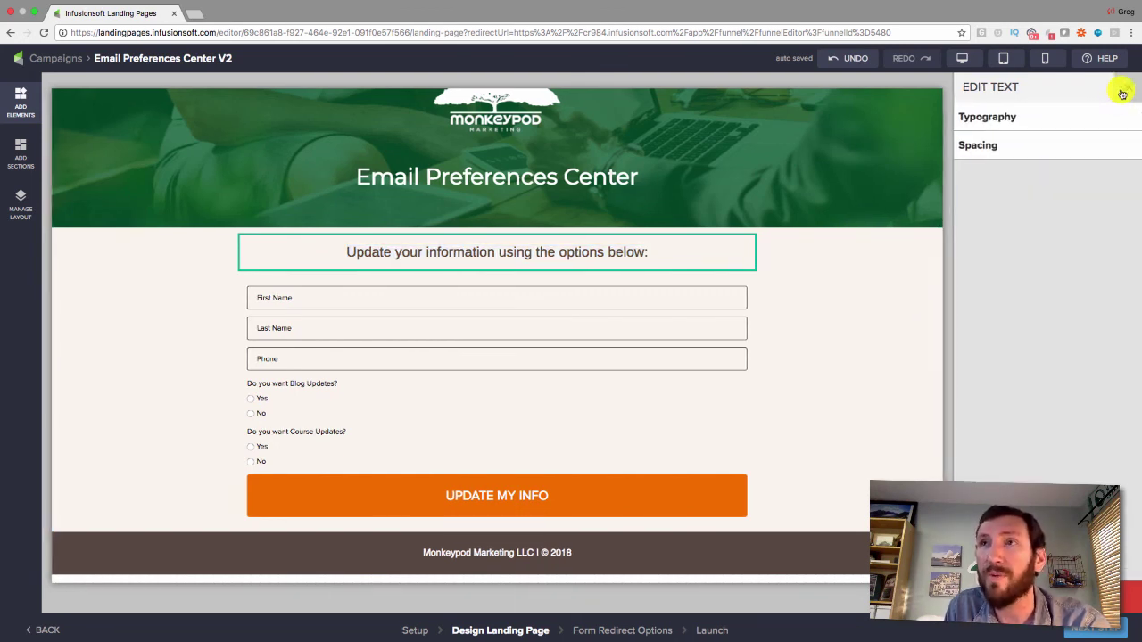
{"action": "left_click", "coordinate": [1126, 87]}
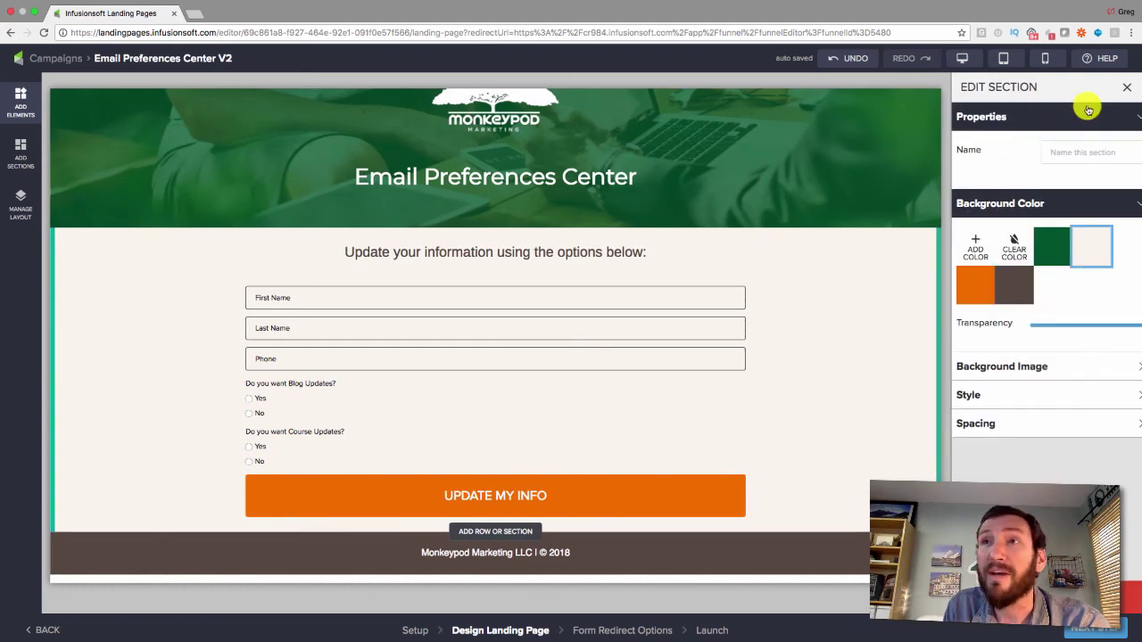
{"action": "left_click", "coordinate": [1125, 87]}
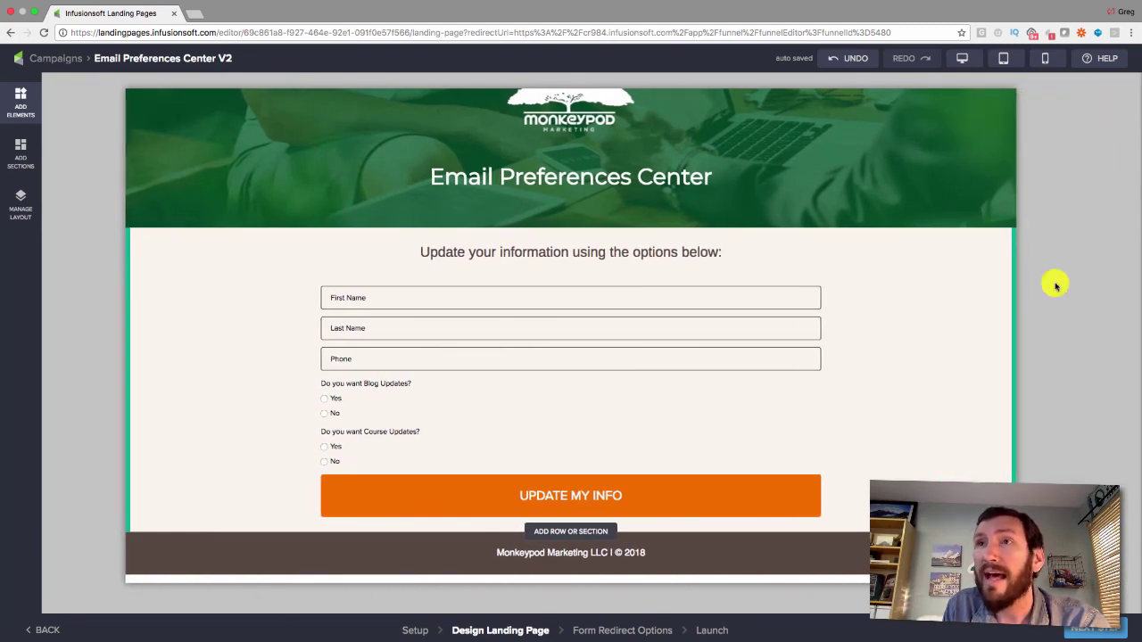
{"action": "scroll", "coordinate": [688, 302], "scroll_direction": "down", "scroll_amount": 3}
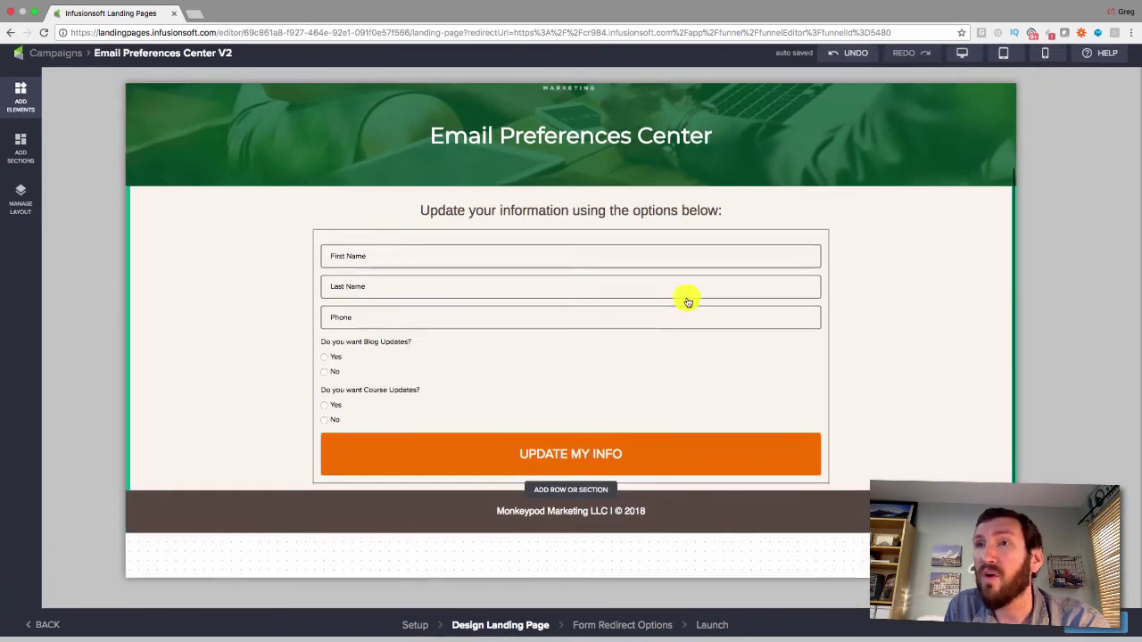
{"action": "scroll", "coordinate": [688, 301], "scroll_direction": "up", "scroll_amount": 3}
{"action": "scroll", "coordinate": [688, 302], "scroll_direction": "down", "scroll_amount": 3}
{"action": "scroll", "coordinate": [687, 302], "scroll_direction": "up", "scroll_amount": 3}
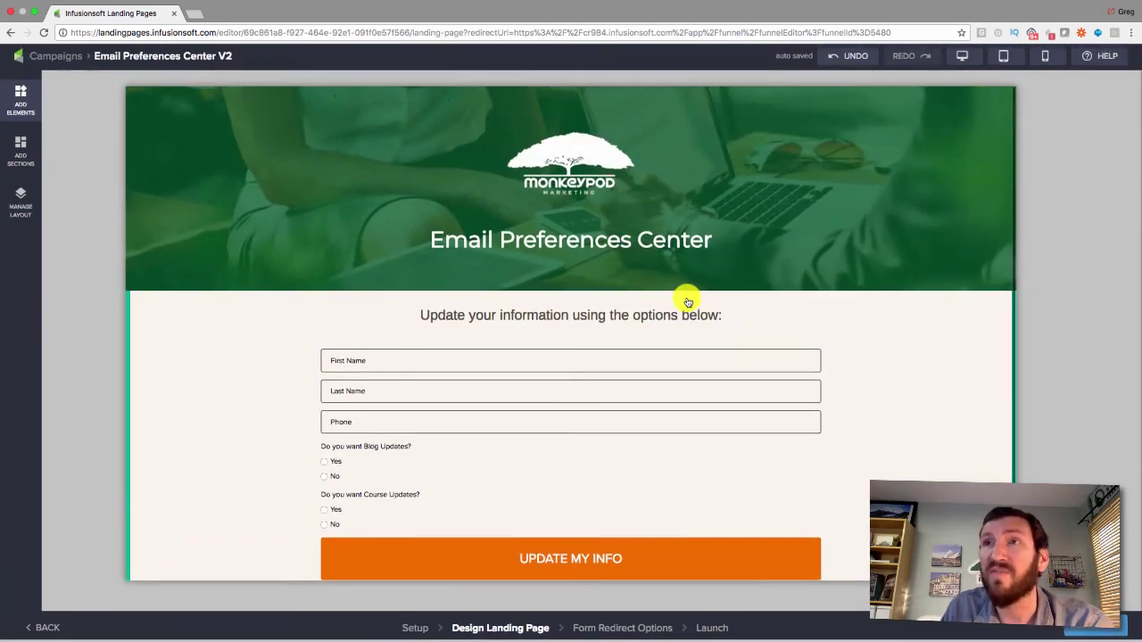
{"action": "left_click", "coordinate": [607, 630]}
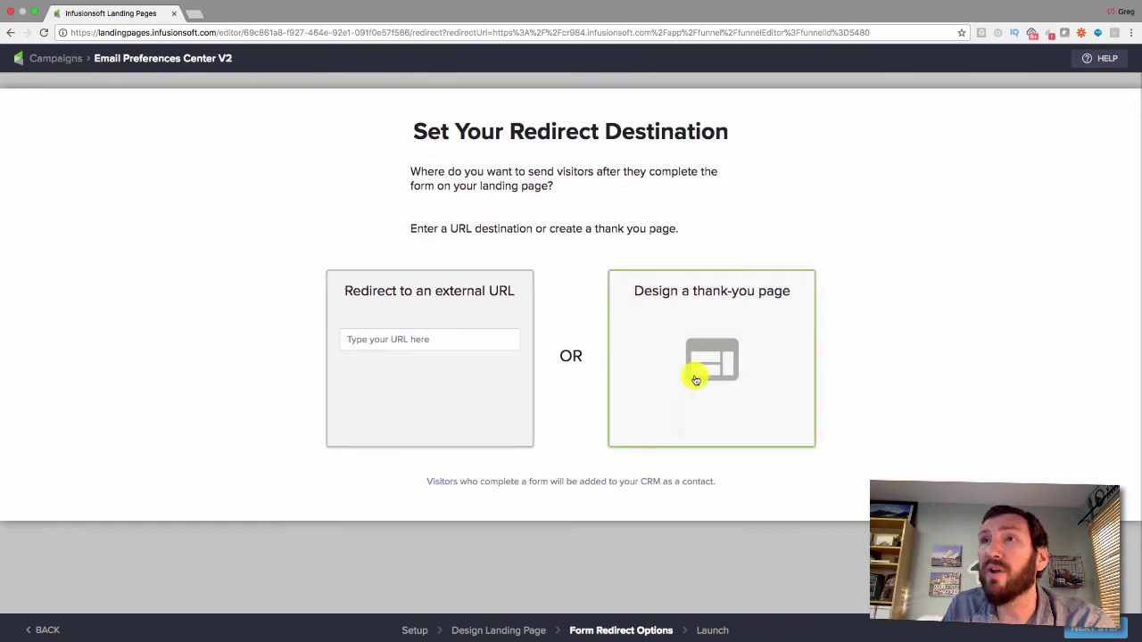
{"action": "left_click", "coordinate": [200, 15]}
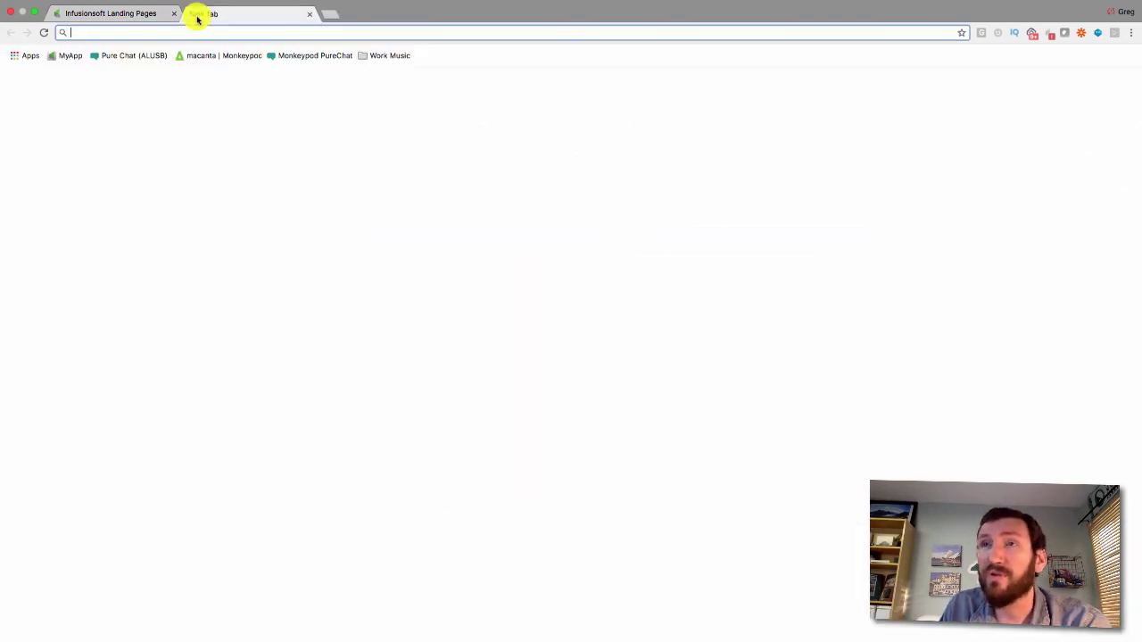
{"action": "type", "text": "generic"}
{"action": "key", "text": "Down"}
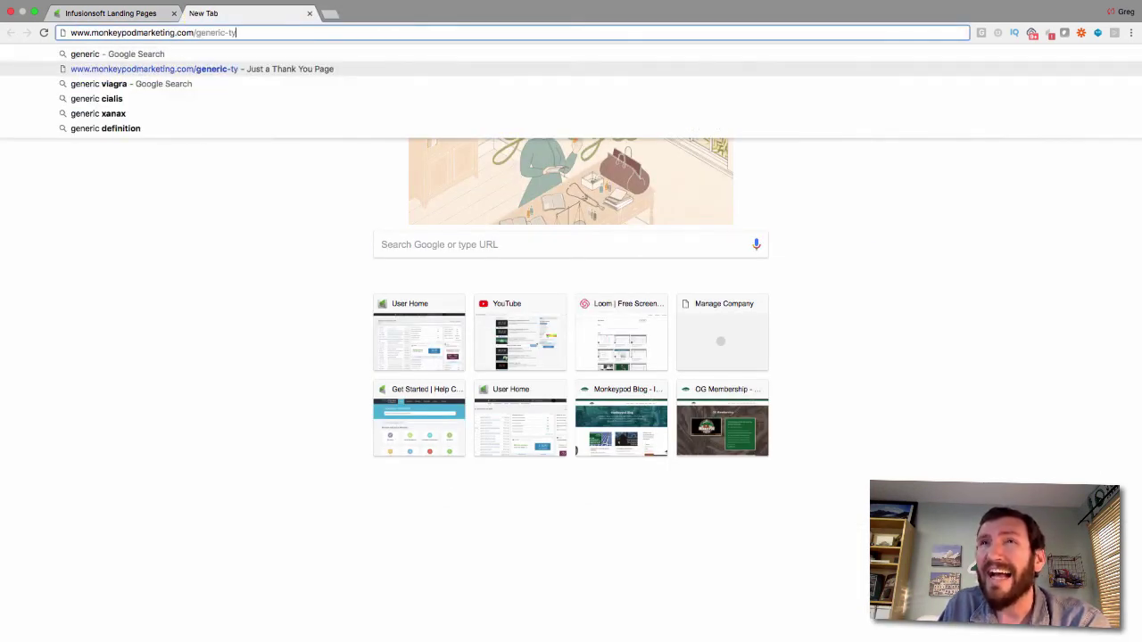
{"action": "key", "text": "Return"}
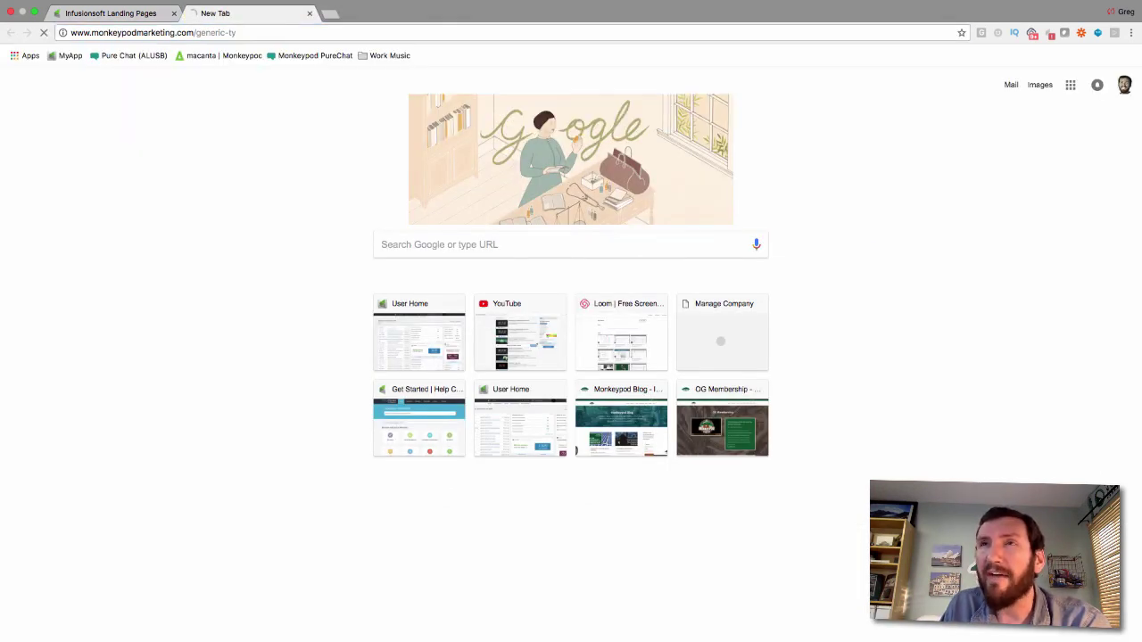
{"action": "left_click", "coordinate": [252, 32]}
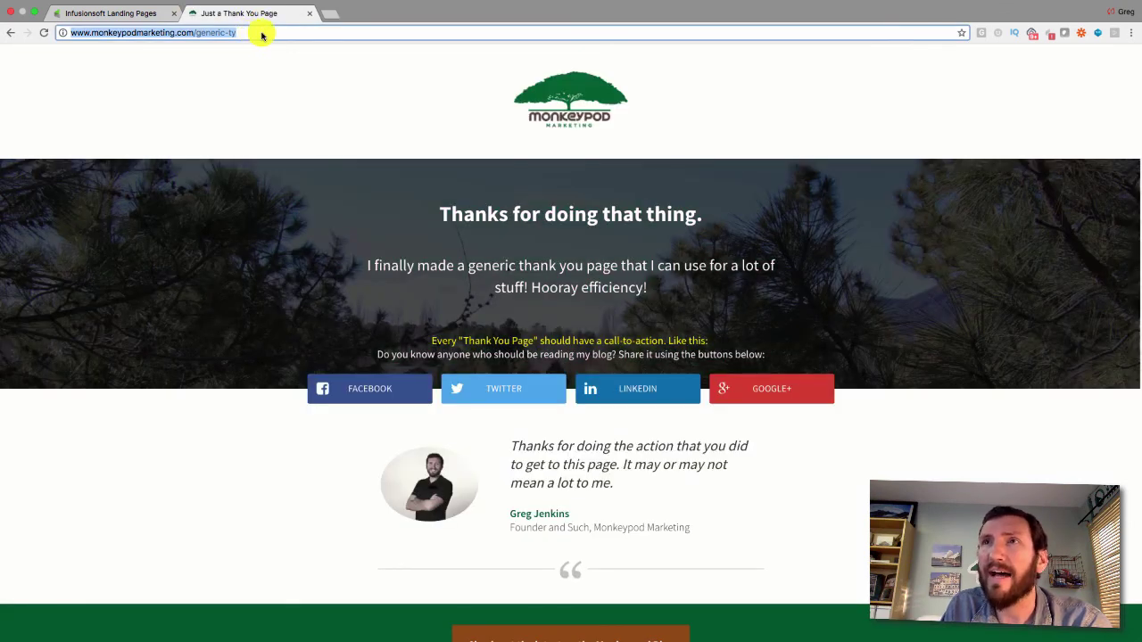
{"action": "left_click", "coordinate": [133, 16]}
Step: Redirect form submissions to the generic-ty thank-you URL and continue to the Launch step
{"action": "left_click", "coordinate": [417, 337]}
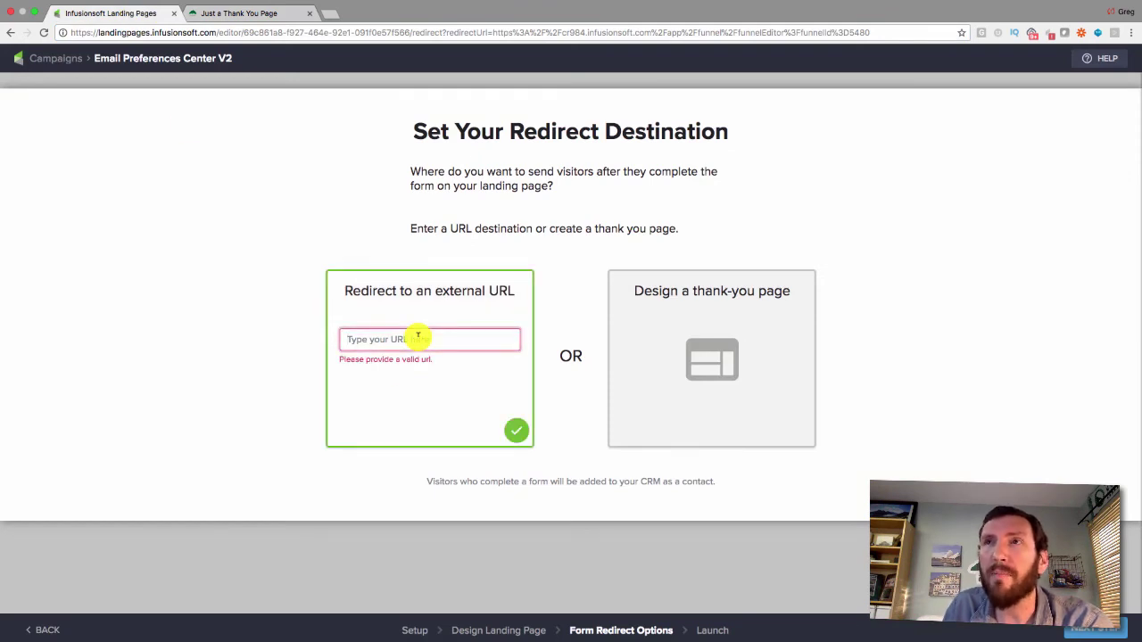
{"action": "left_click", "coordinate": [569, 397]}
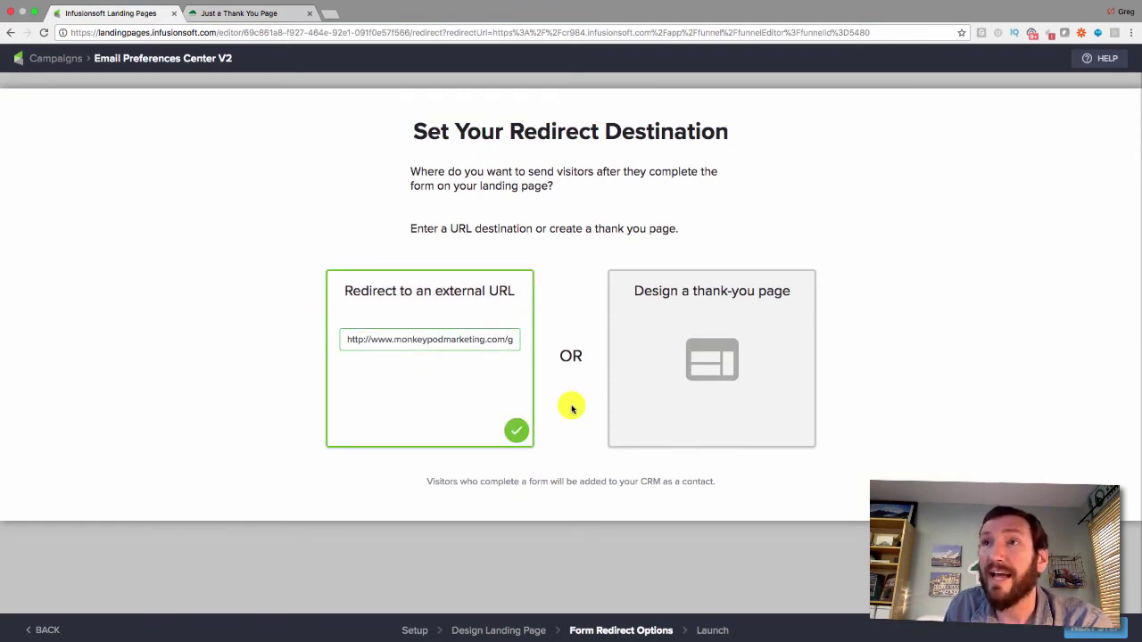
{"action": "left_click", "coordinate": [1099, 630]}
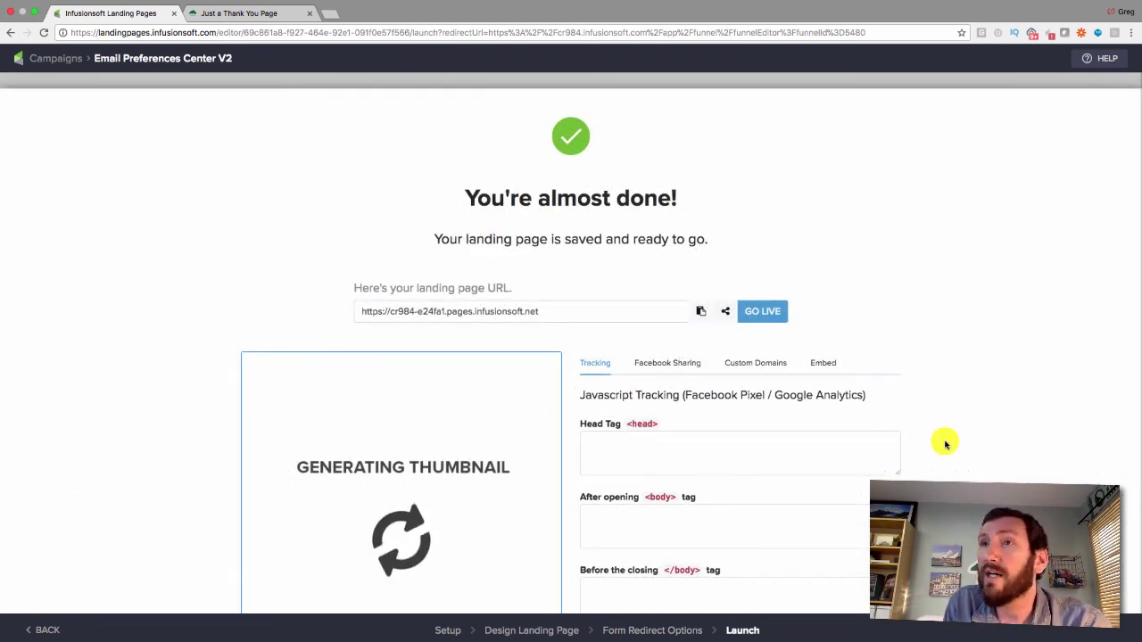
Step: Take Email Preferences Center V2 live and open the published page in a new tab
{"action": "scroll", "coordinate": [945, 443], "scroll_direction": "down", "scroll_amount": 3}
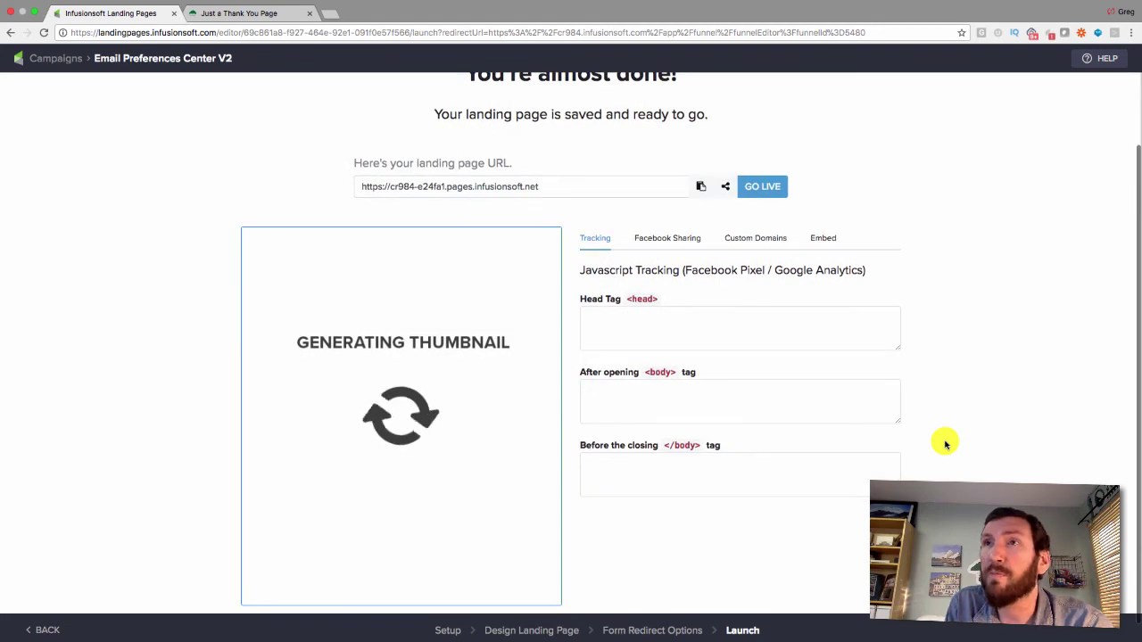
{"action": "scroll", "coordinate": [945, 443], "scroll_direction": "down", "scroll_amount": 1}
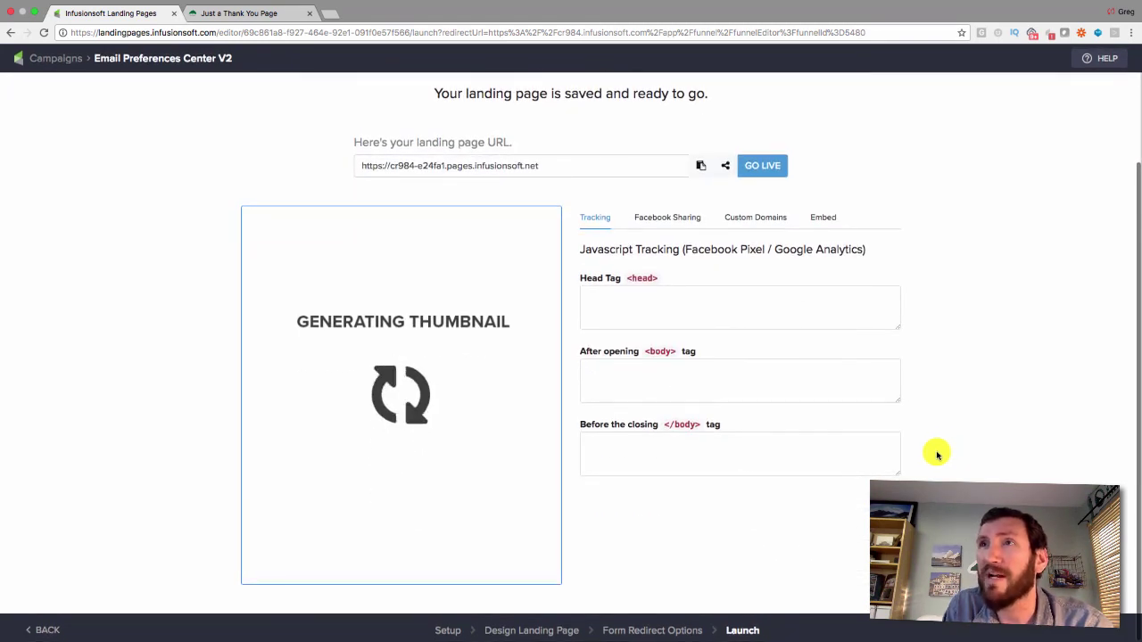
{"action": "left_click", "coordinate": [870, 386]}
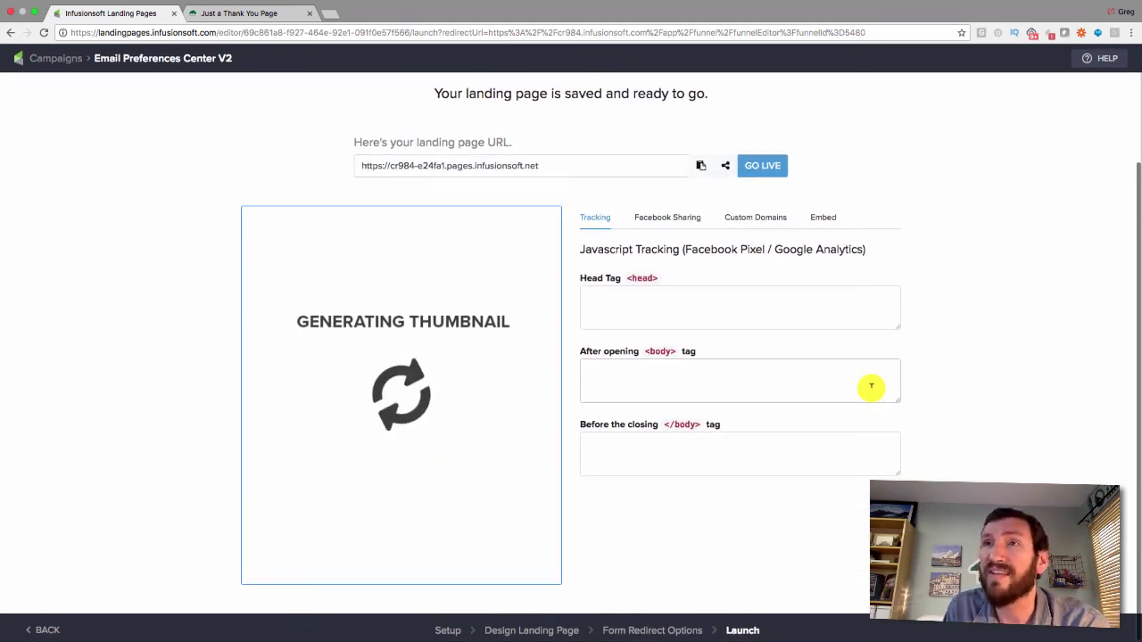
{"action": "left_click", "coordinate": [763, 166]}
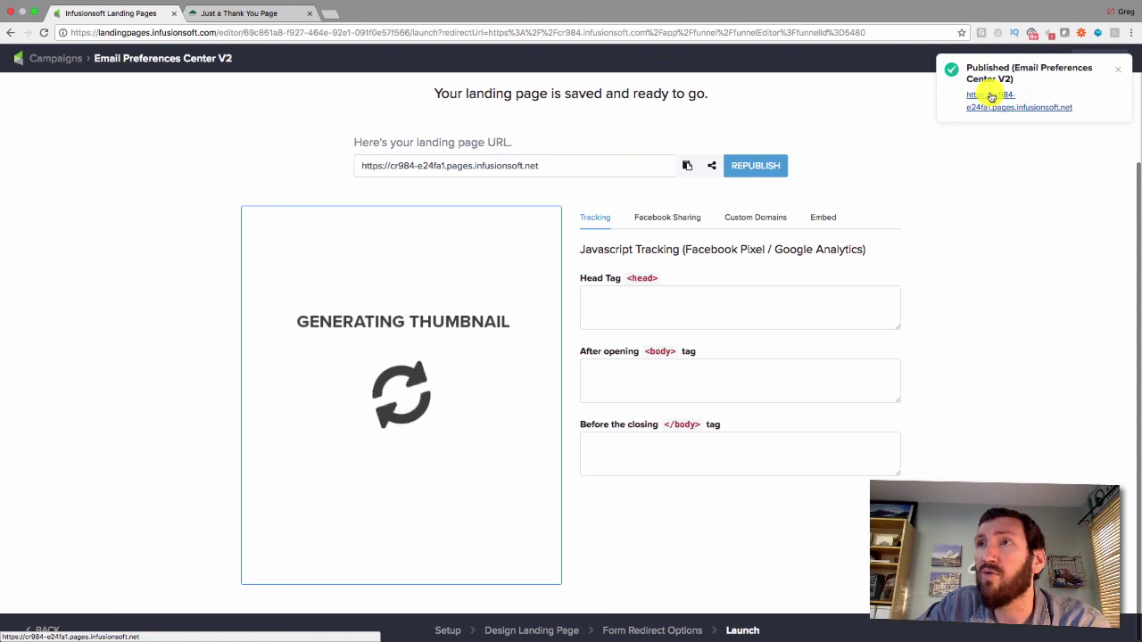
{"action": "left_click", "coordinate": [990, 96]}
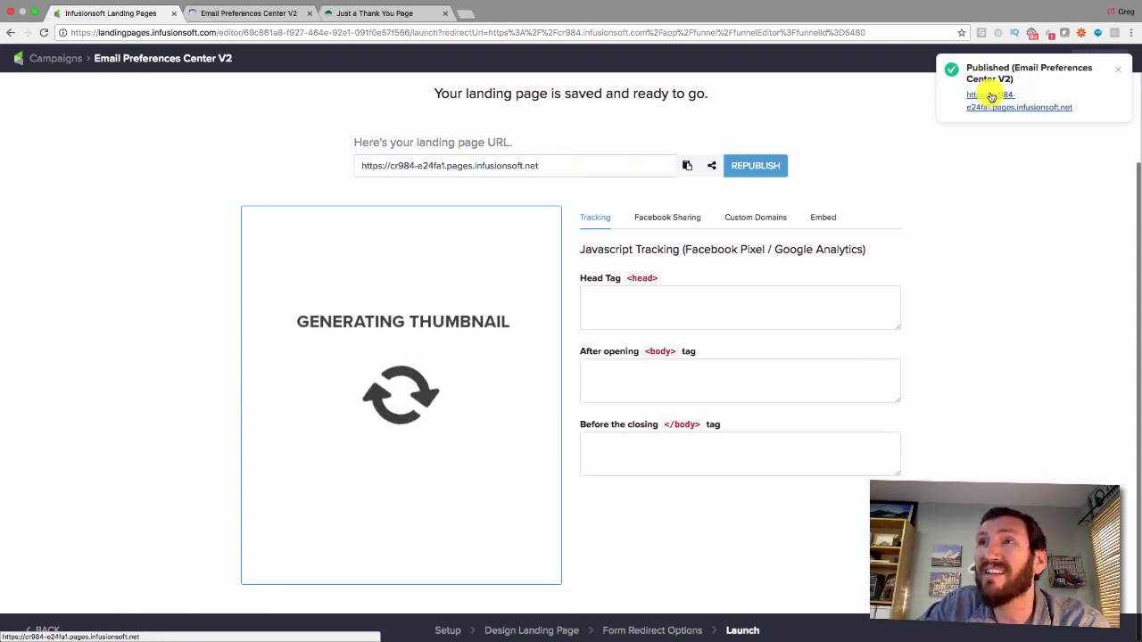
{"action": "left_click", "coordinate": [1120, 74]}
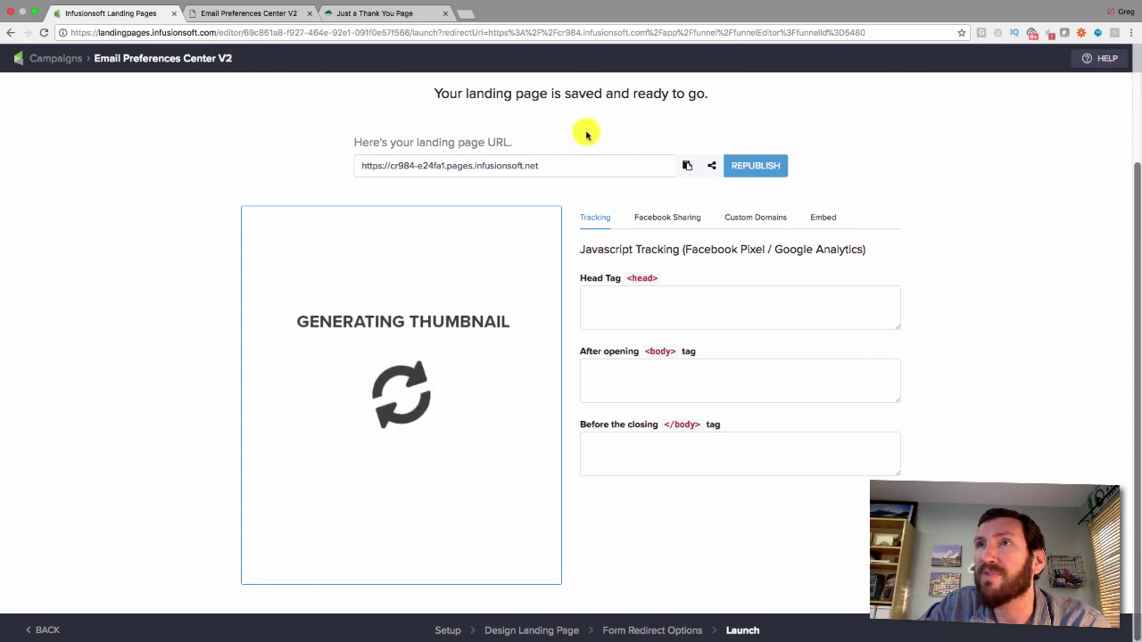
{"action": "left_click", "coordinate": [254, 14]}
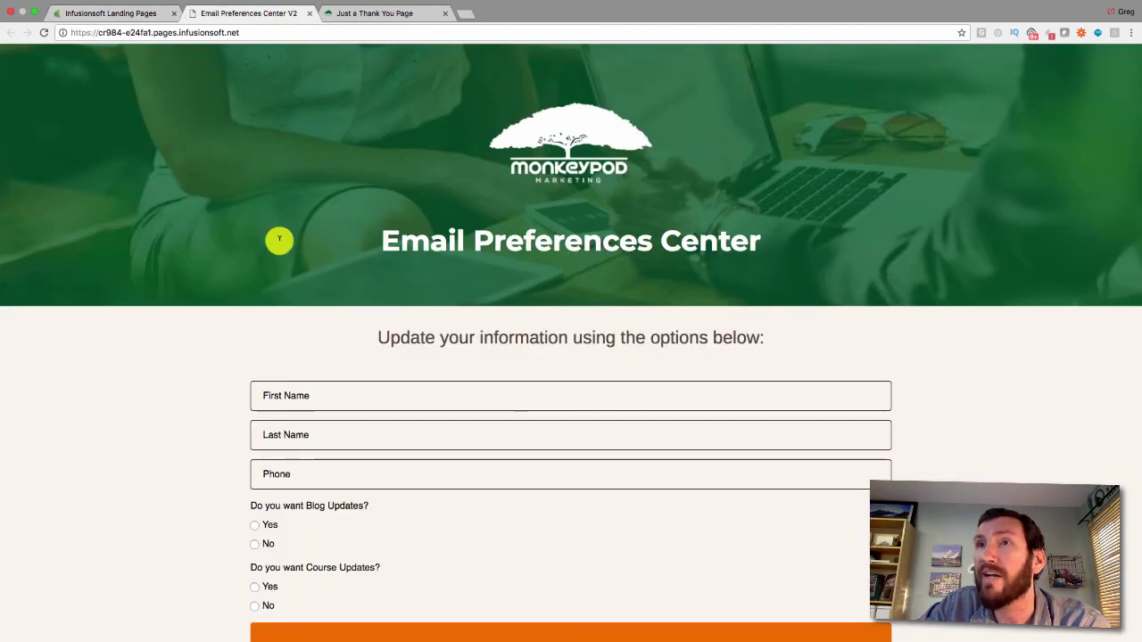
{"action": "scroll", "coordinate": [279, 240], "scroll_direction": "down", "scroll_amount": 1}
{"action": "scroll", "coordinate": [279, 240], "scroll_direction": "down", "scroll_amount": 2}
{"action": "scroll", "coordinate": [279, 240], "scroll_direction": "up", "scroll_amount": 3}
{"action": "scroll", "coordinate": [280, 240], "scroll_direction": "down", "scroll_amount": 3}
{"action": "scroll", "coordinate": [279, 240], "scroll_direction": "up", "scroll_amount": 3}
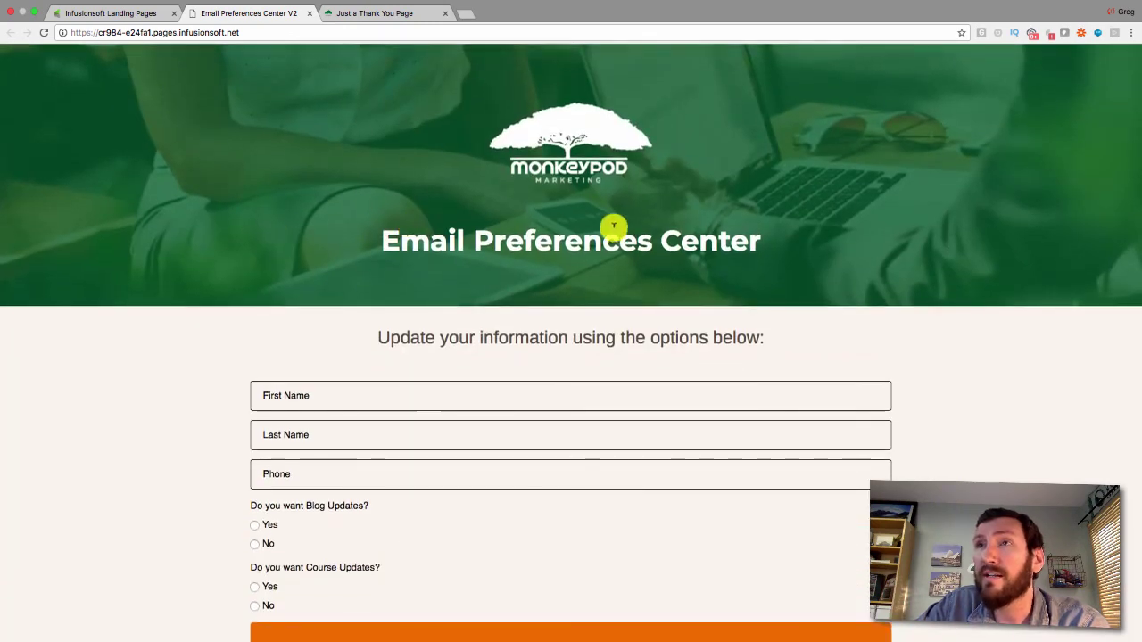
{"action": "left_click", "coordinate": [132, 15]}
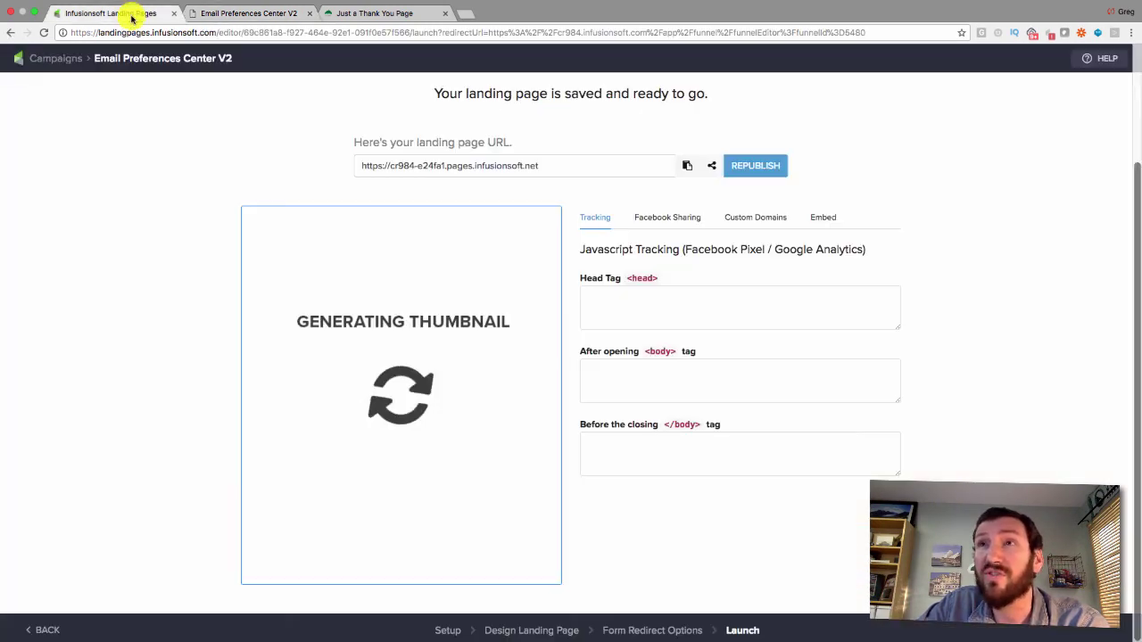
Step: Add a 'Blog Opt In' tag-applied goal triggered by the Behavior -> Blog Subscriber tag
{"action": "left_click", "coordinate": [65, 60]}
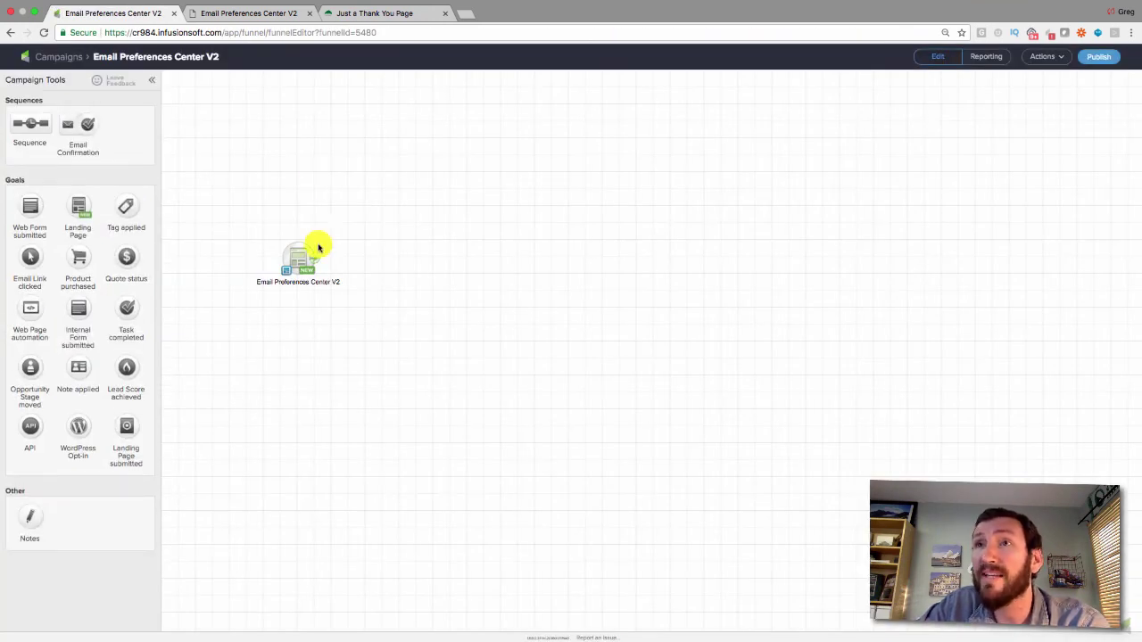
{"action": "left_click_drag", "start_coordinate": [298, 252], "coordinate": [298, 303]}
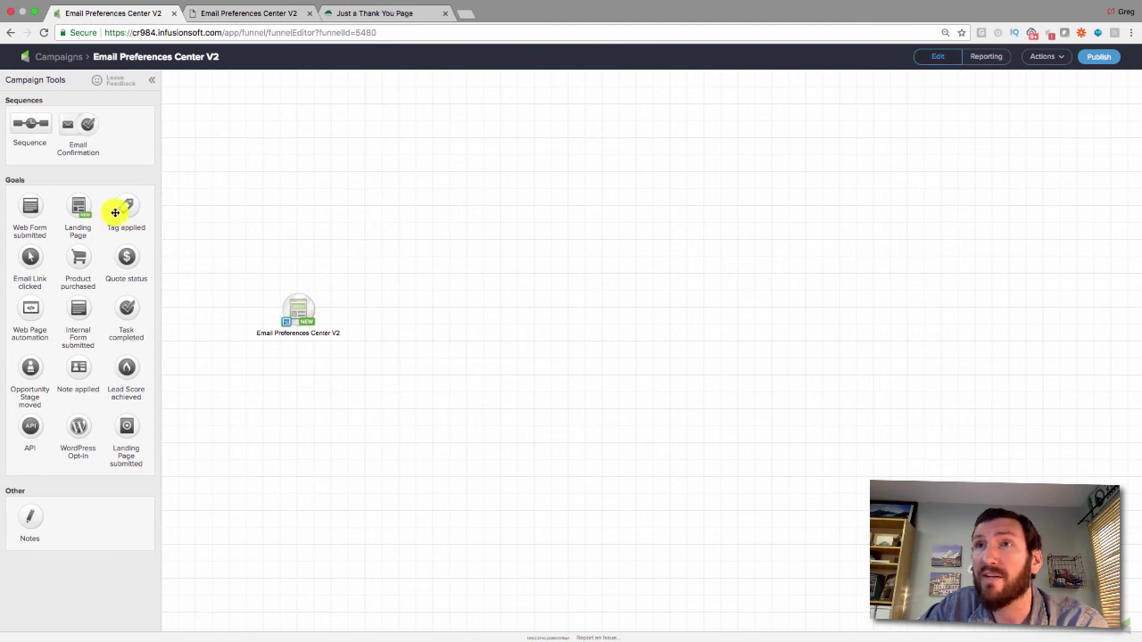
{"action": "left_click_drag", "start_coordinate": [121, 214], "coordinate": [403, 224]}
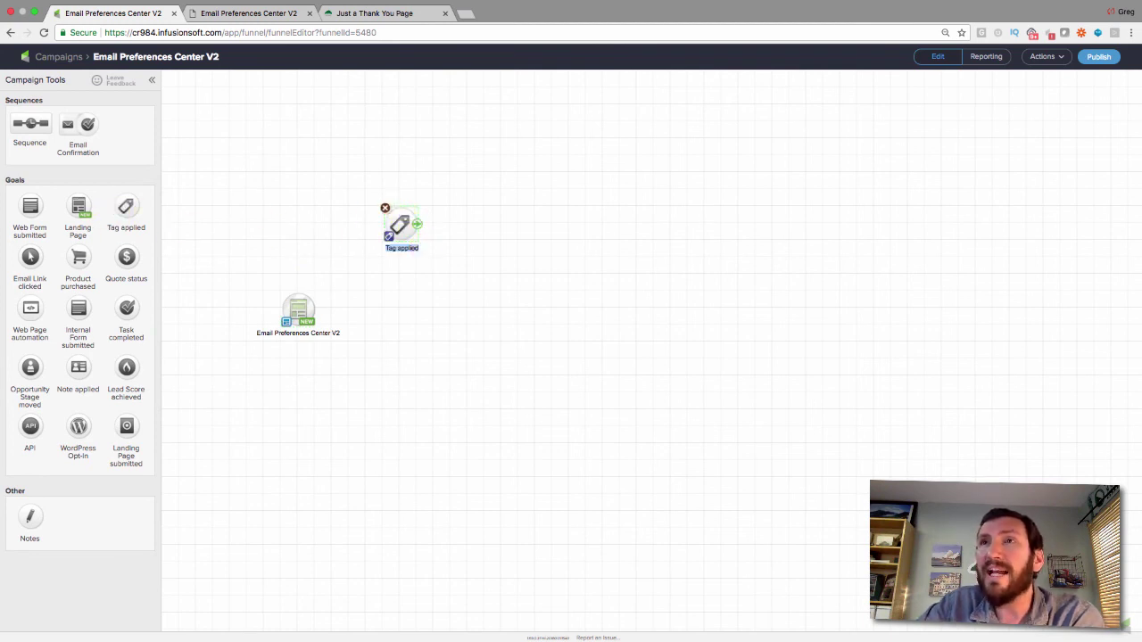
{"action": "type", "text": "Blog Opt-in"}
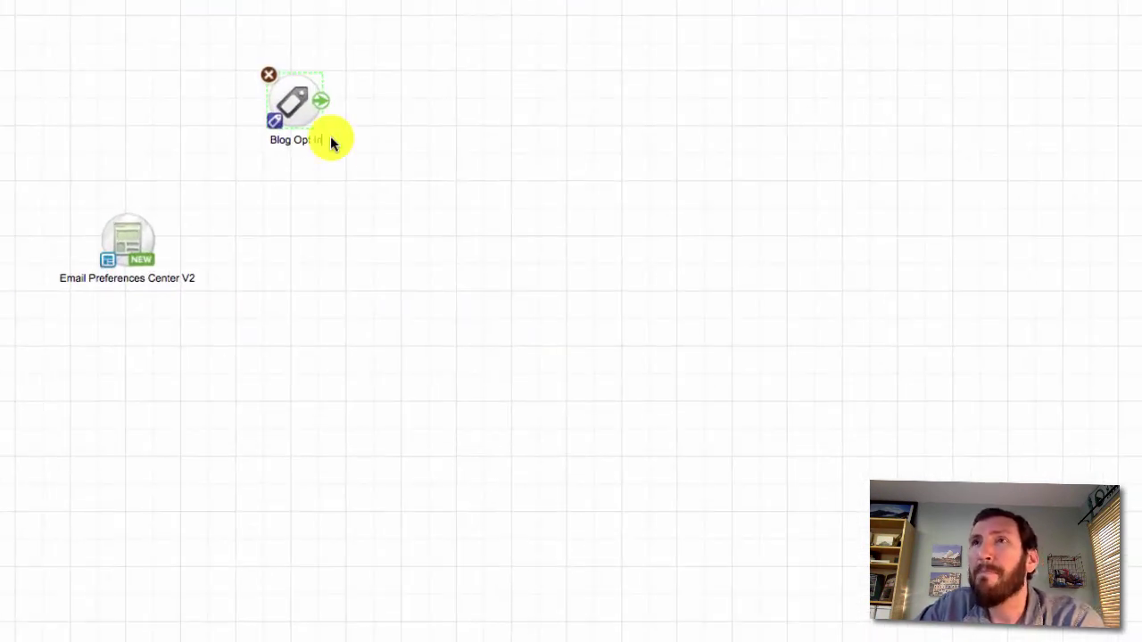
{"action": "left_click", "coordinate": [348, 206]}
{"action": "double_click", "coordinate": [306, 109]}
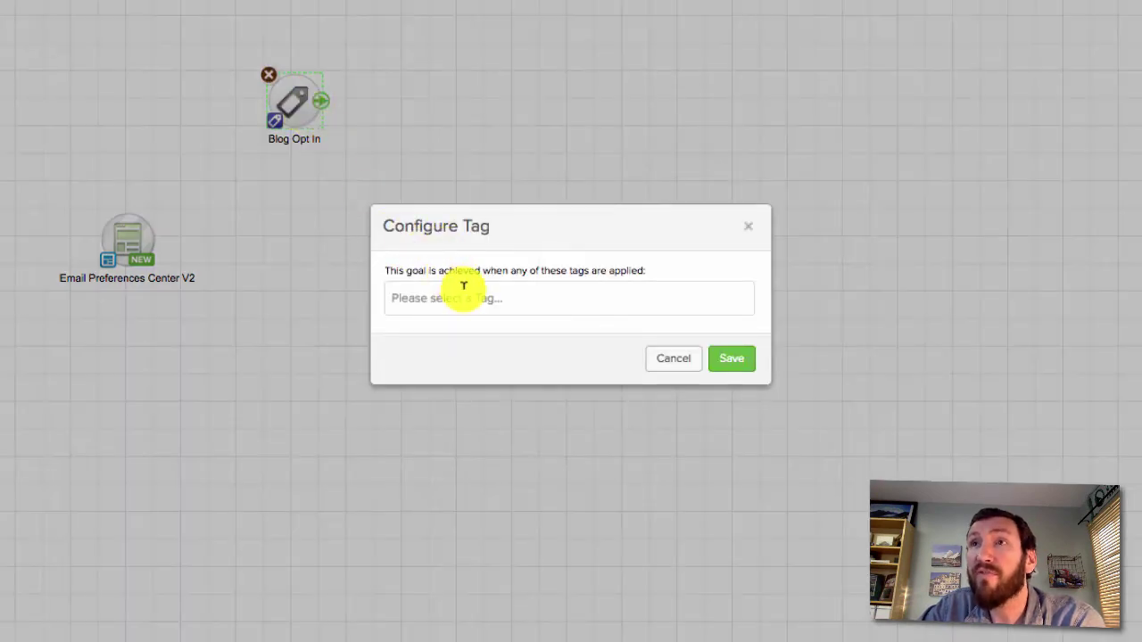
{"action": "left_click", "coordinate": [464, 287]}
{"action": "type", "text": "Blog"}
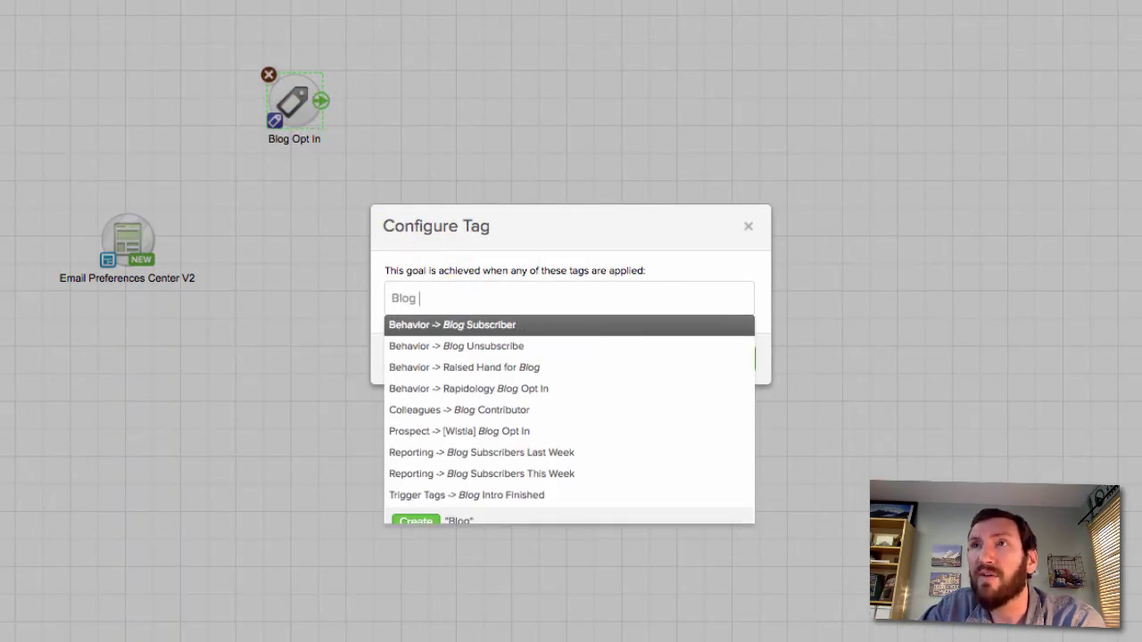
{"action": "left_click", "coordinate": [581, 330]}
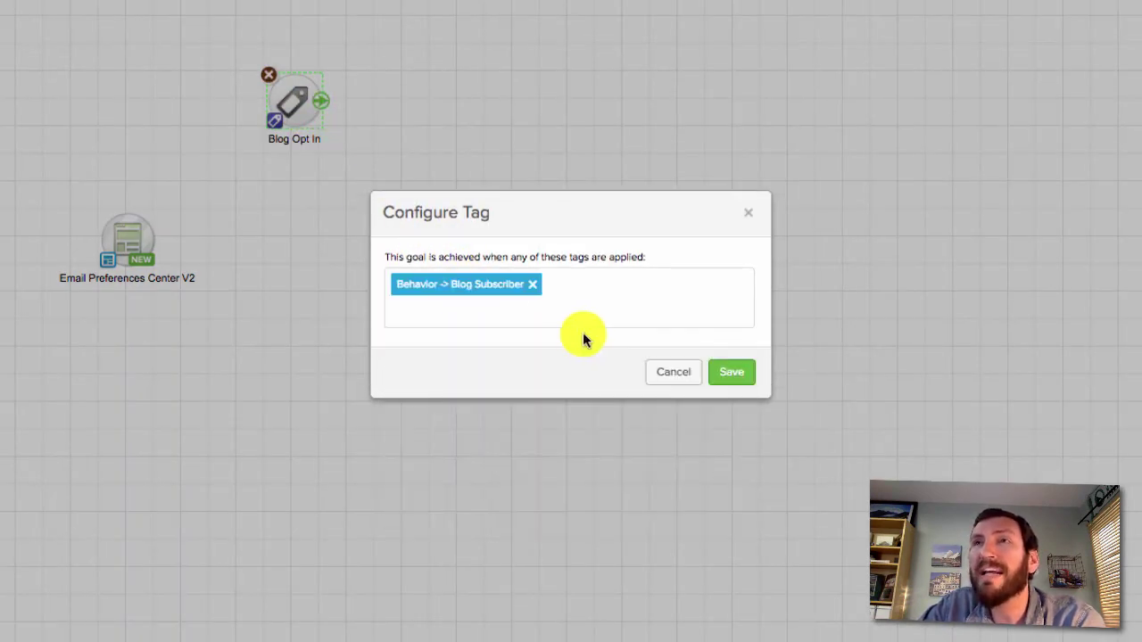
{"action": "left_click", "coordinate": [732, 375]}
Step: Add a sequence beside the goal, connect the goal to it, and name it Blog Opt In
{"action": "left_click_drag", "start_coordinate": [329, 109], "coordinate": [357, 110]}
{"action": "left_click_drag", "start_coordinate": [535, 2], "coordinate": [423, 82]}
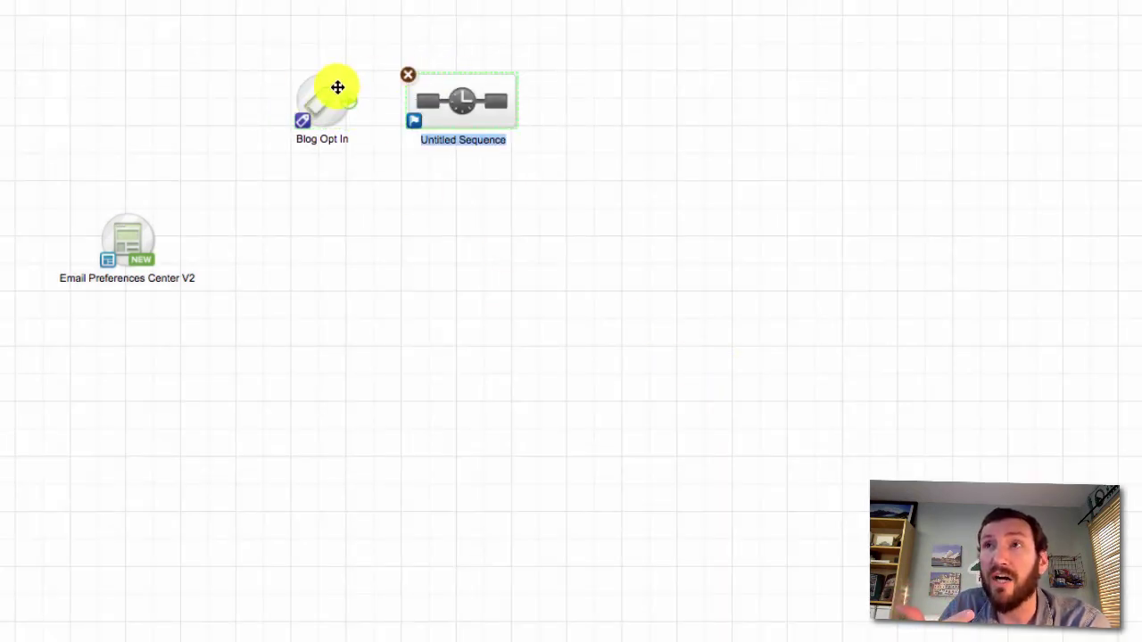
{"action": "left_click_drag", "start_coordinate": [347, 104], "coordinate": [438, 120]}
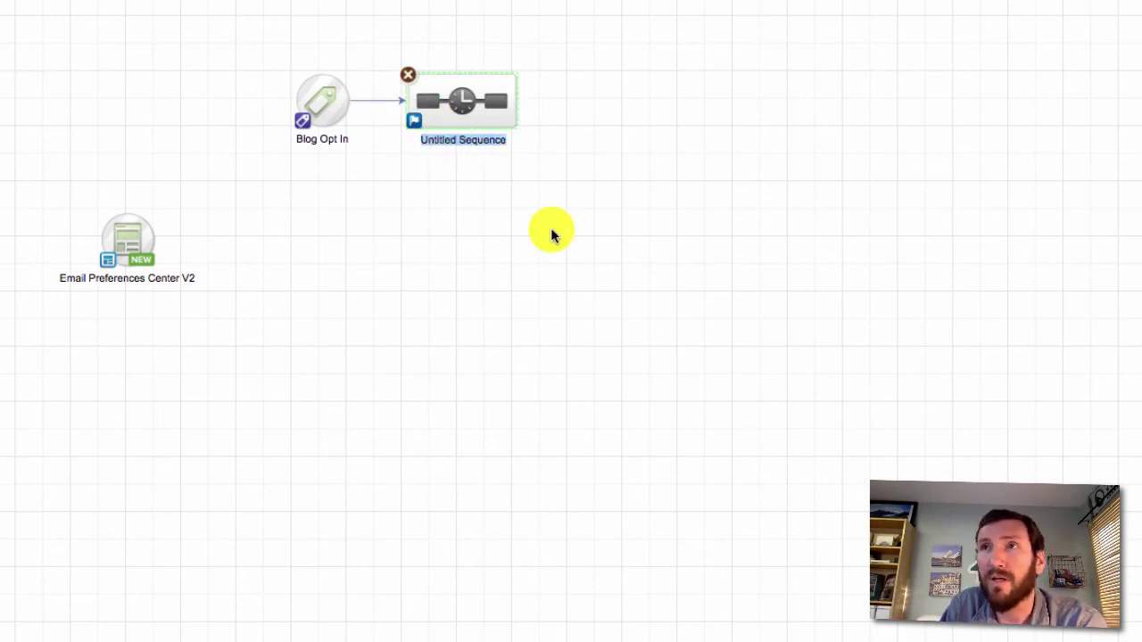
{"action": "type", "text": "Blog Opt In"}
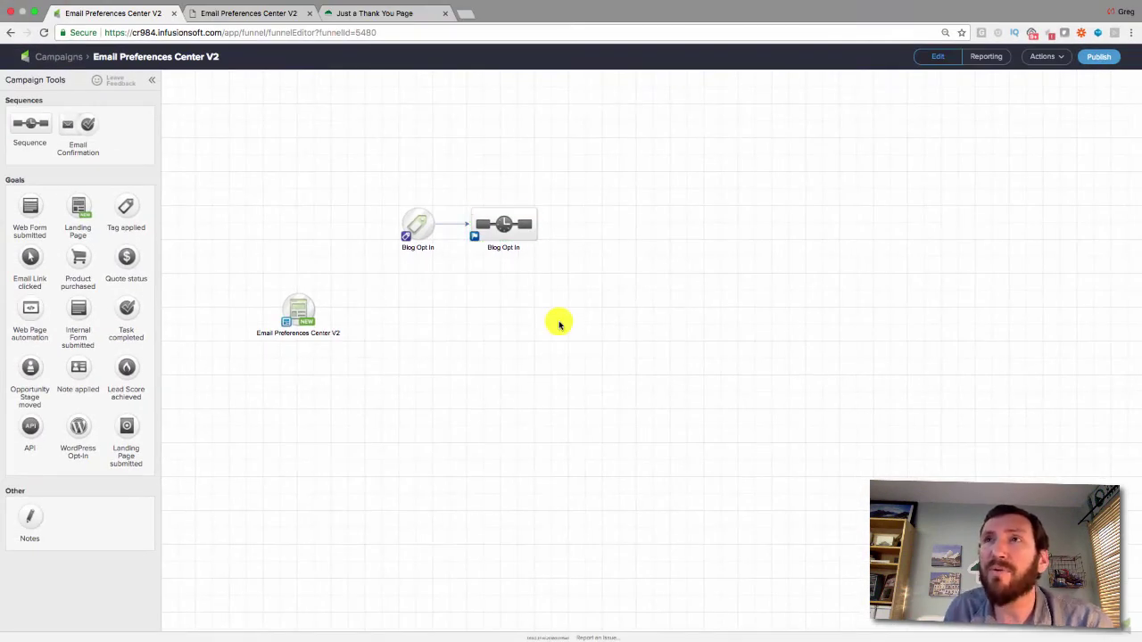
Step: Add a first step to the Blog Opt In sequence that removes the Behavior -> Blog Unsubscribe tag
{"action": "double_click", "coordinate": [505, 223]}
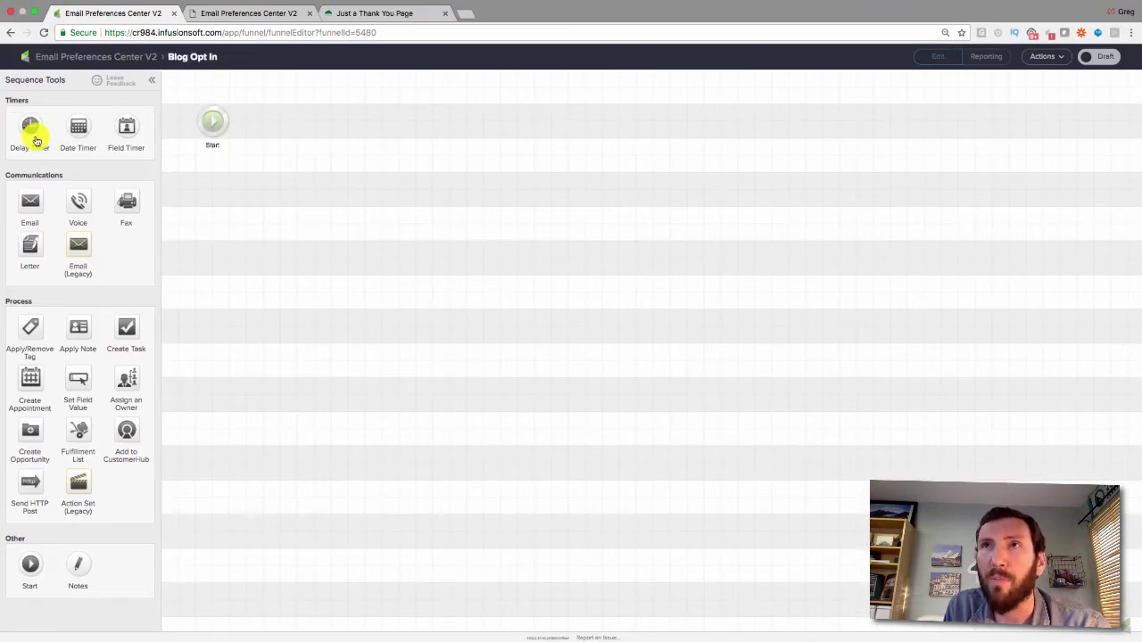
{"action": "left_click_drag", "start_coordinate": [37, 322], "coordinate": [273, 113]}
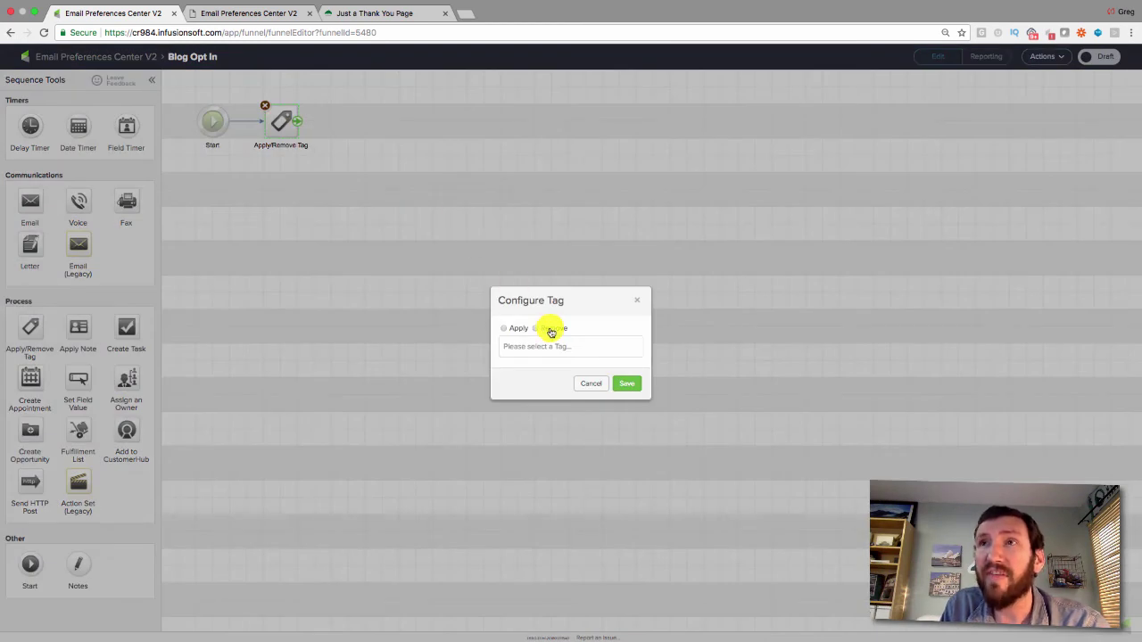
{"action": "left_click", "coordinate": [550, 338]}
{"action": "type", "text": "Unsub"}
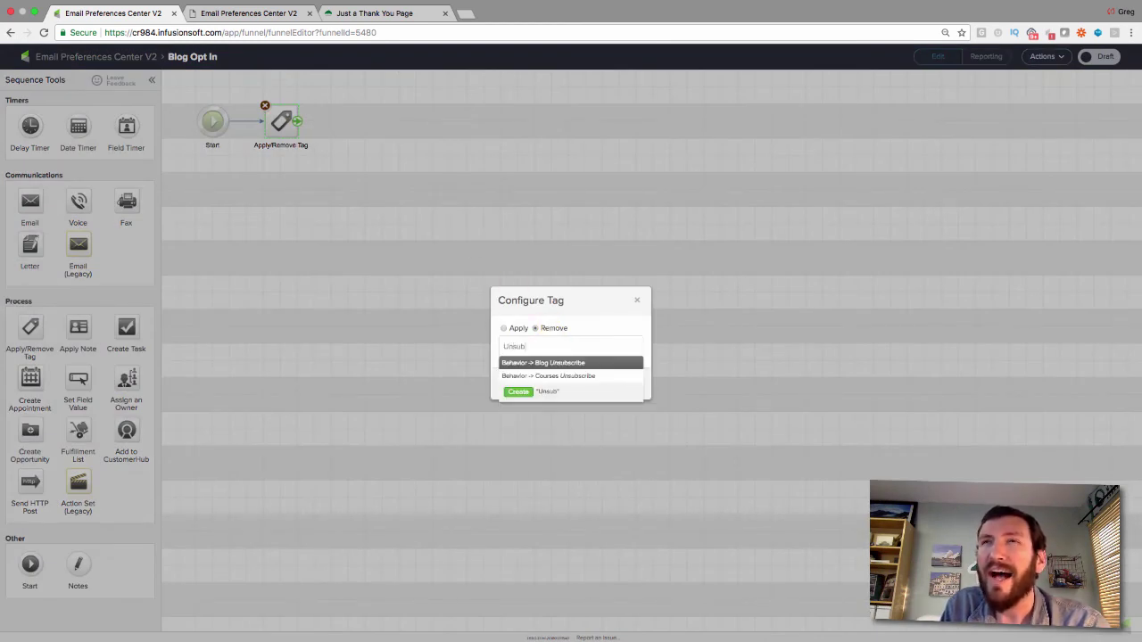
{"action": "left_click", "coordinate": [580, 364]}
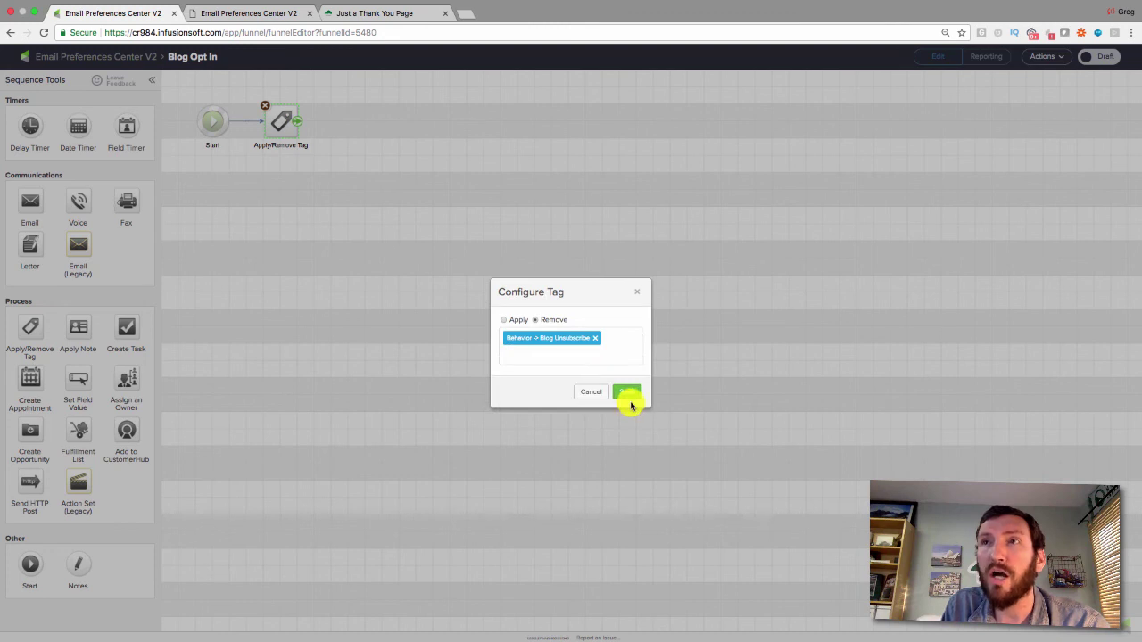
{"action": "left_click", "coordinate": [629, 398]}
Step: Add a Blog Opt In note with action type UPDATE, then mark the sequence ready
{"action": "left_click_drag", "start_coordinate": [81, 331], "coordinate": [353, 116]}
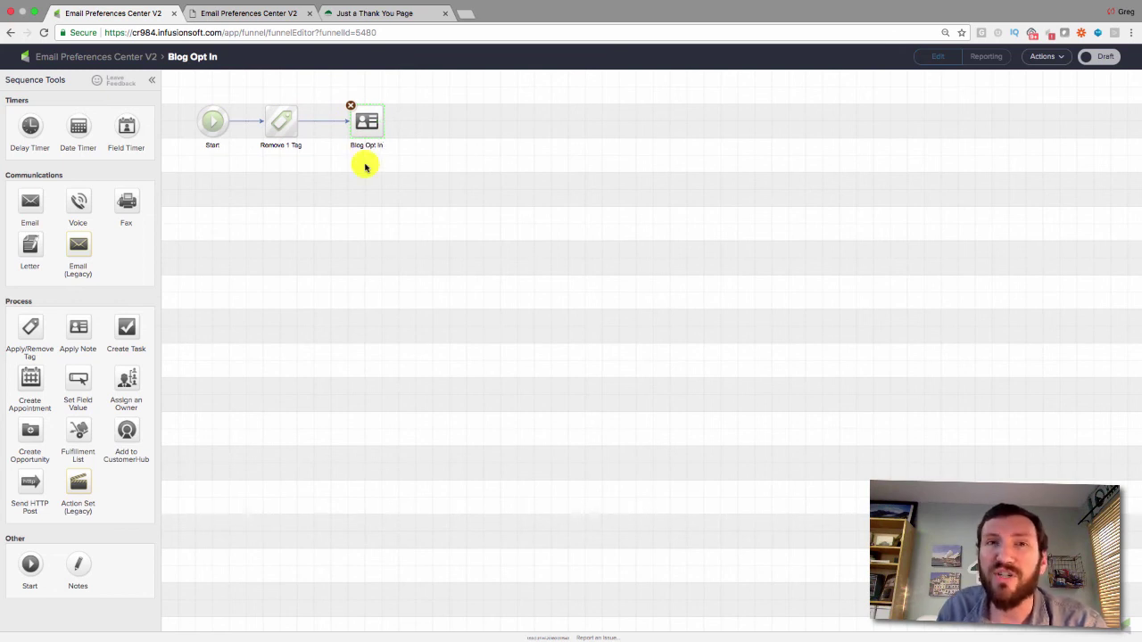
{"action": "double_click", "coordinate": [367, 132]}
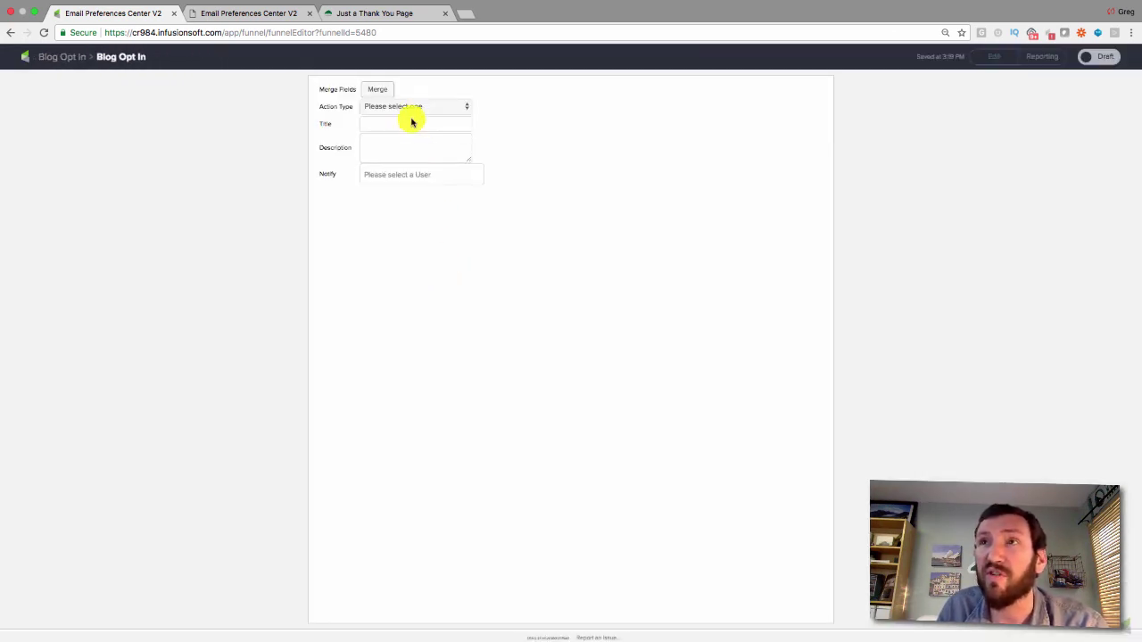
{"action": "left_click", "coordinate": [408, 108]}
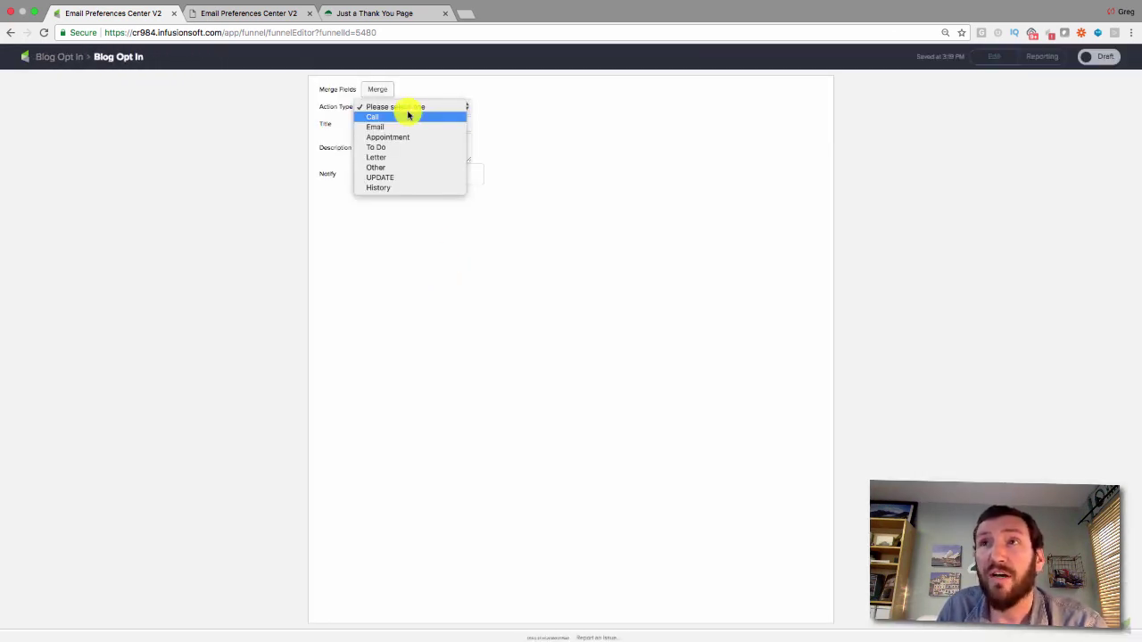
{"action": "left_click", "coordinate": [389, 178]}
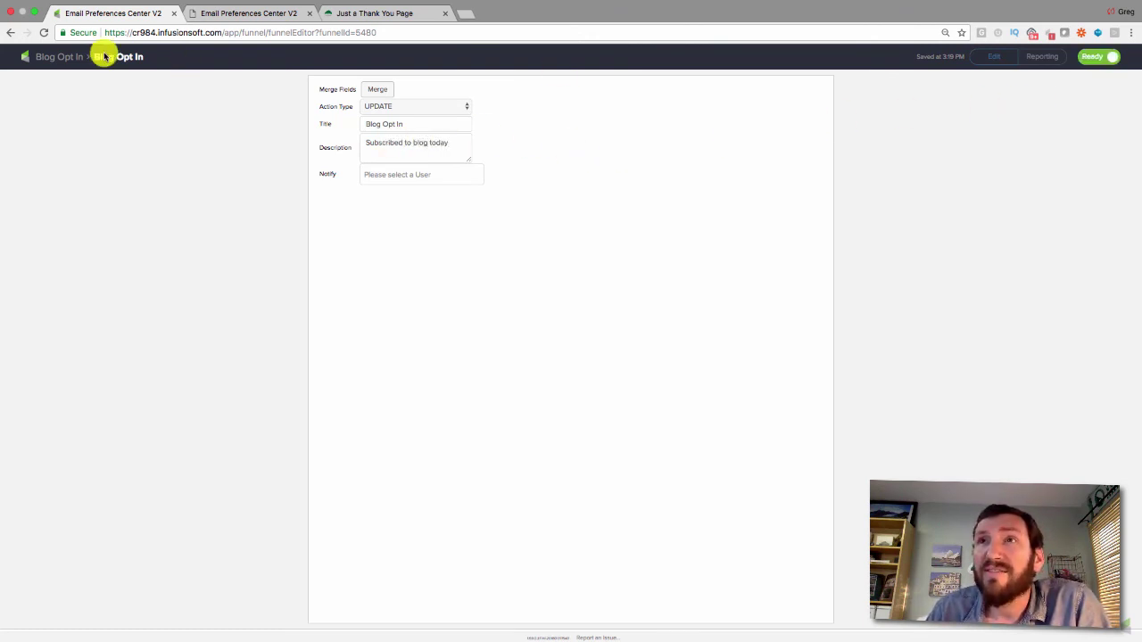
{"action": "left_click", "coordinate": [60, 56]}
{"action": "left_click", "coordinate": [1070, 60]}
{"action": "left_click", "coordinate": [1097, 56]}
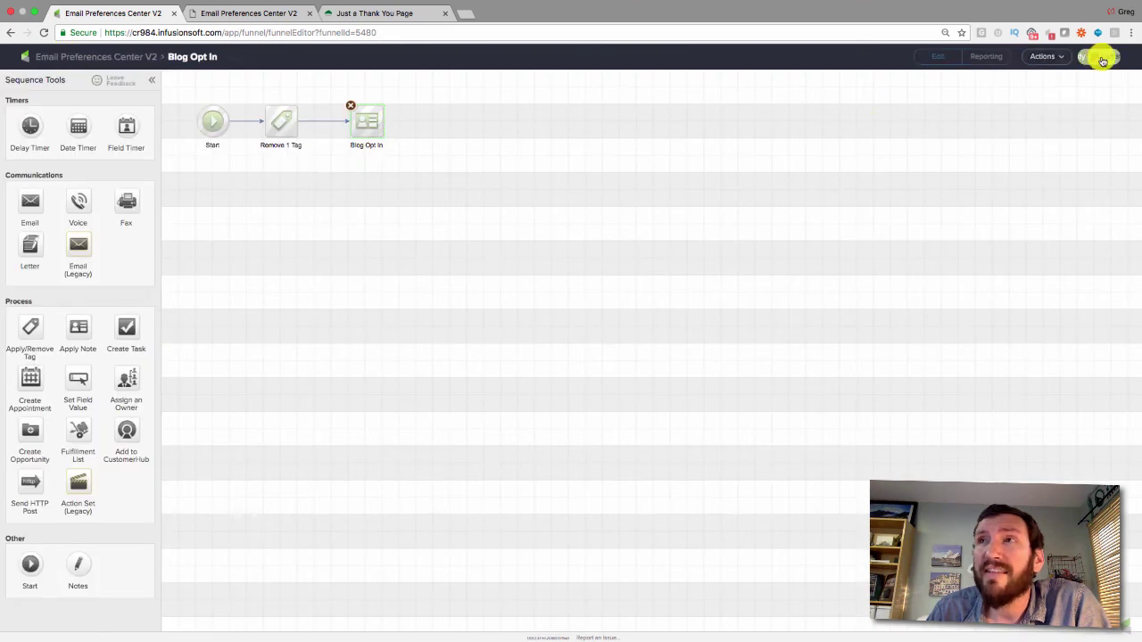
Step: Duplicate the Blog Opt In goal and sequence into a new row and rename the copied goal Blog Opt Out
{"action": "left_click_drag", "start_coordinate": [581, 272], "coordinate": [378, 184]}
{"action": "right_click", "coordinate": [512, 218]}
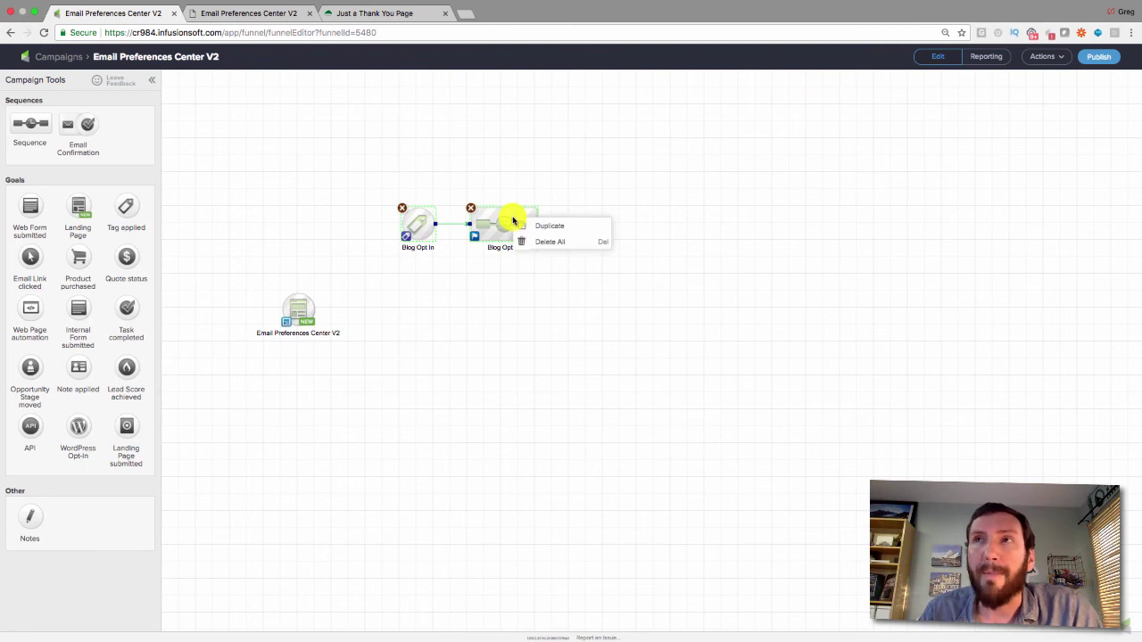
{"action": "left_click", "coordinate": [540, 228]}
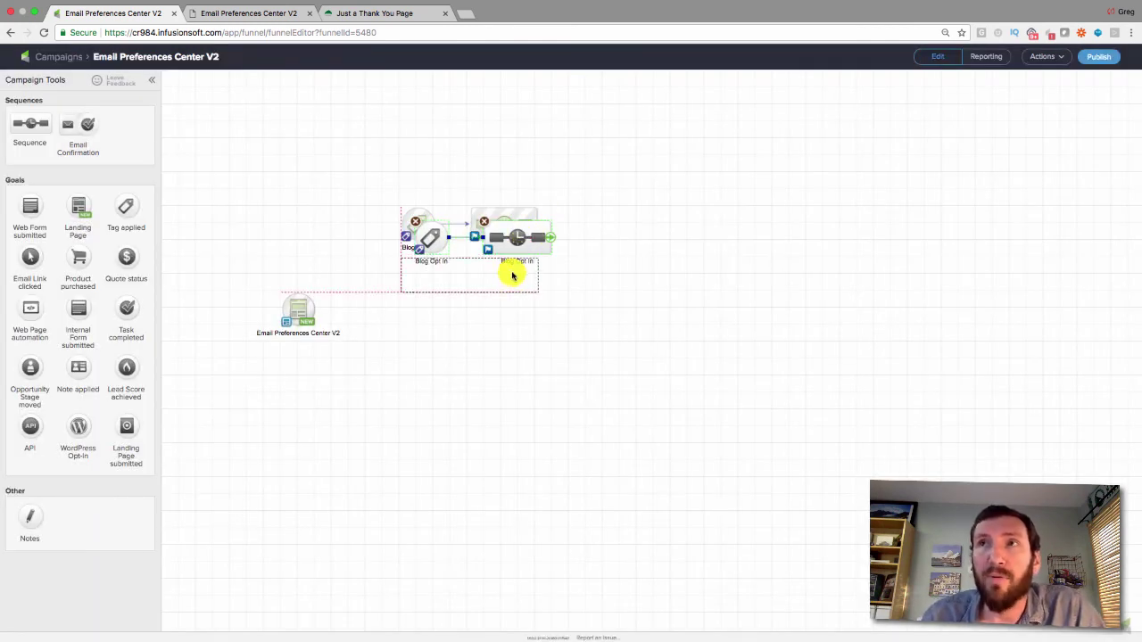
{"action": "left_click", "coordinate": [512, 276]}
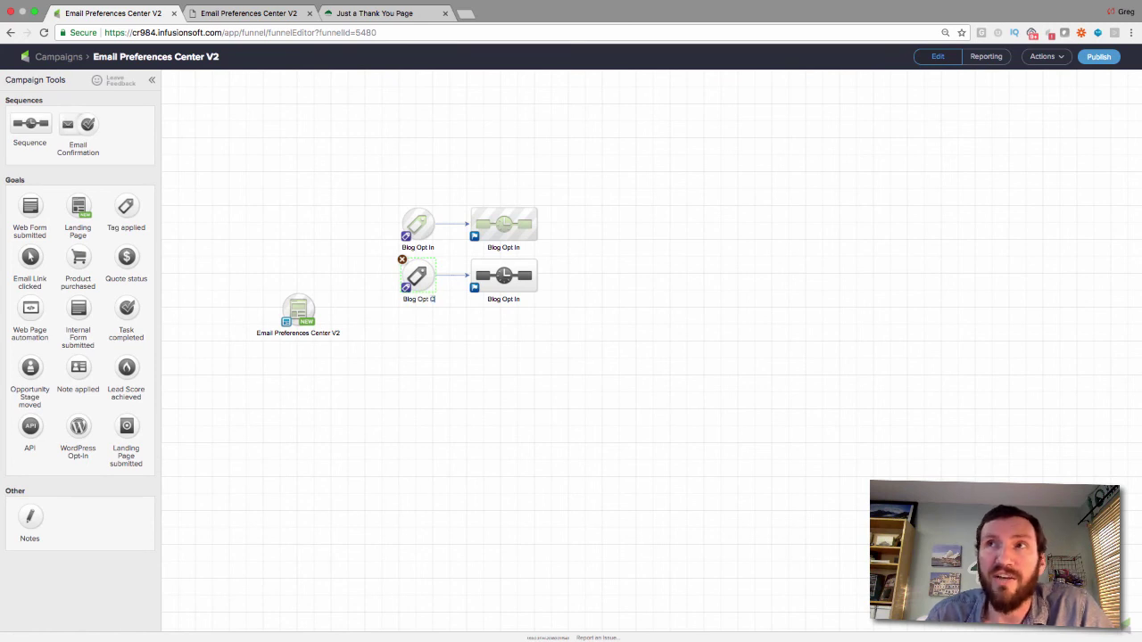
{"action": "left_click", "coordinate": [438, 345]}
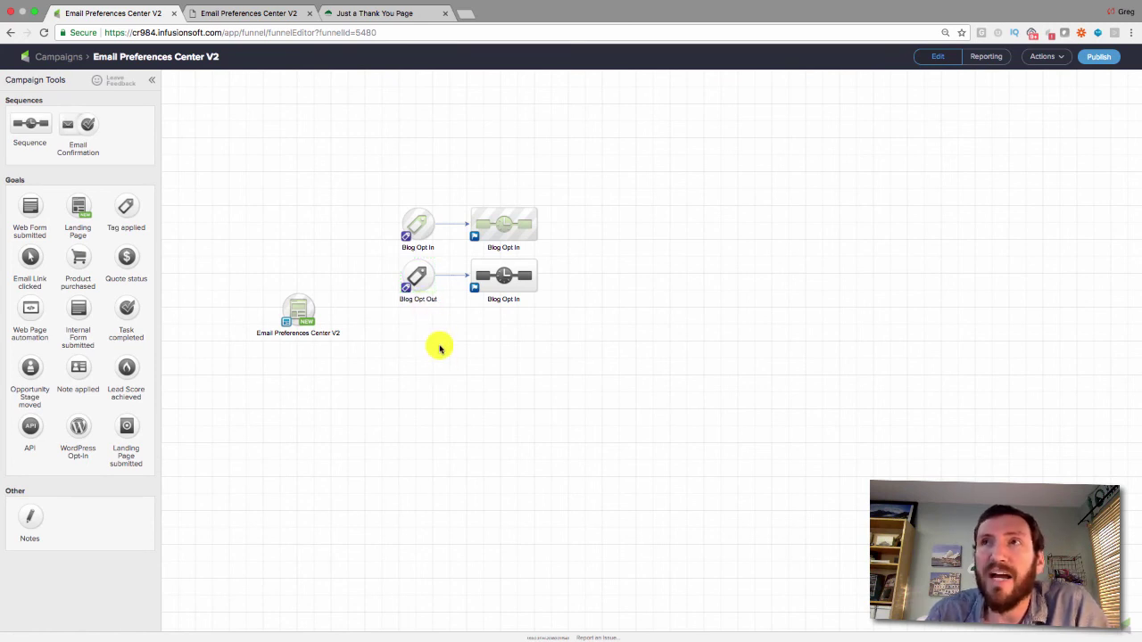
Step: Set the copied goal's tag to Behavior -> Blog Unsubscribe and rename the copied sequence Blog Opt Out
{"action": "double_click", "coordinate": [423, 285]}
{"action": "left_click", "coordinate": [547, 332]}
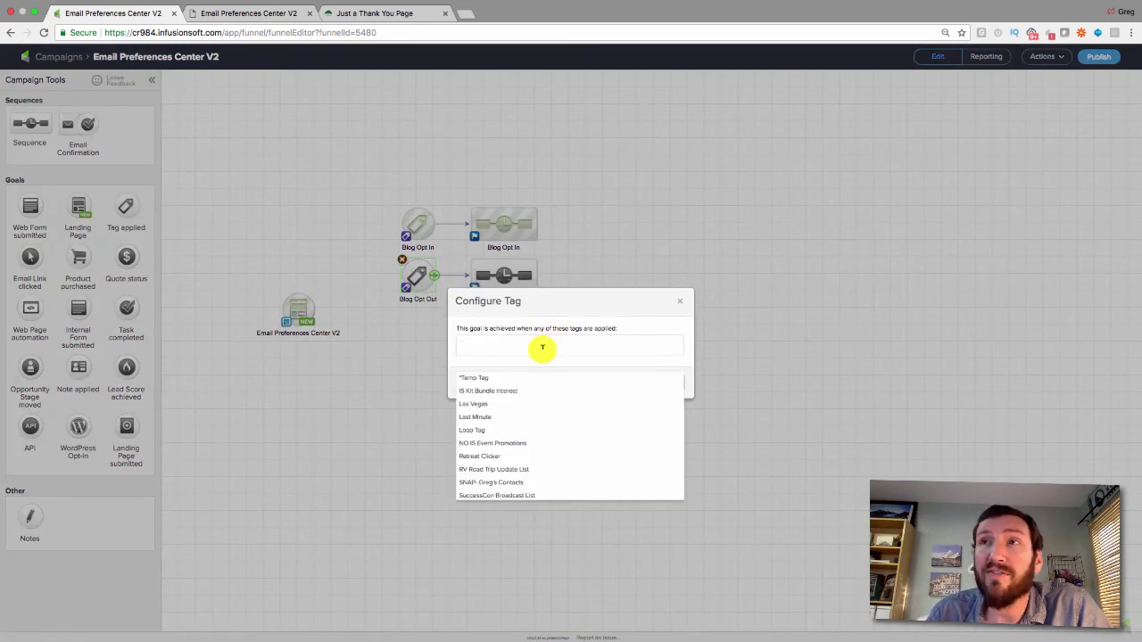
{"action": "type", "text": "Opt"}
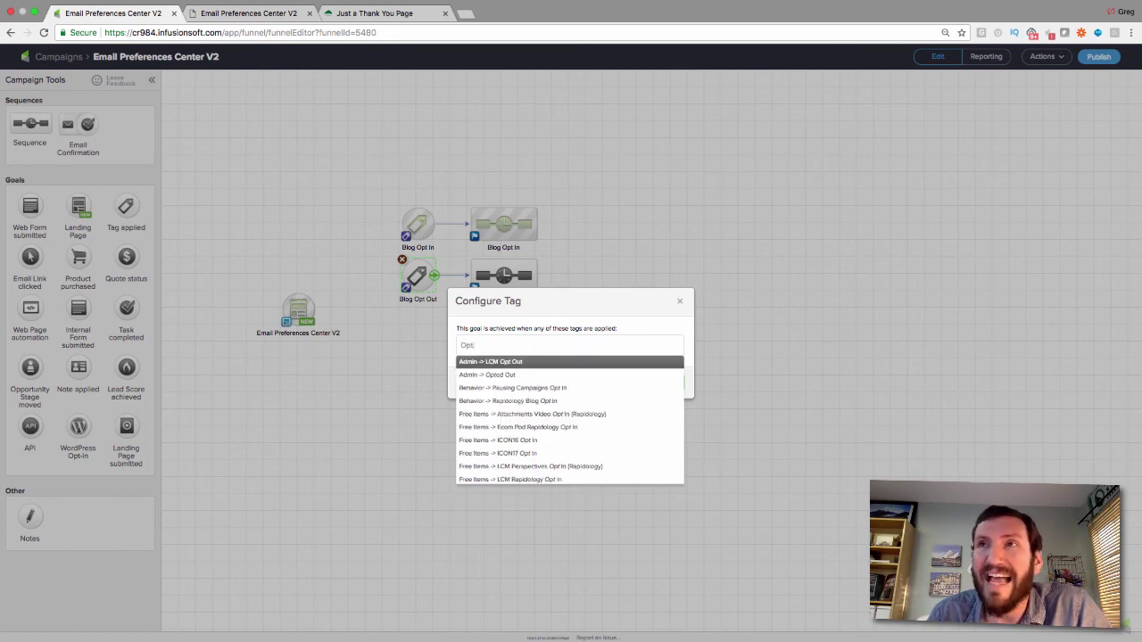
{"action": "type", "text": "Unsub"}
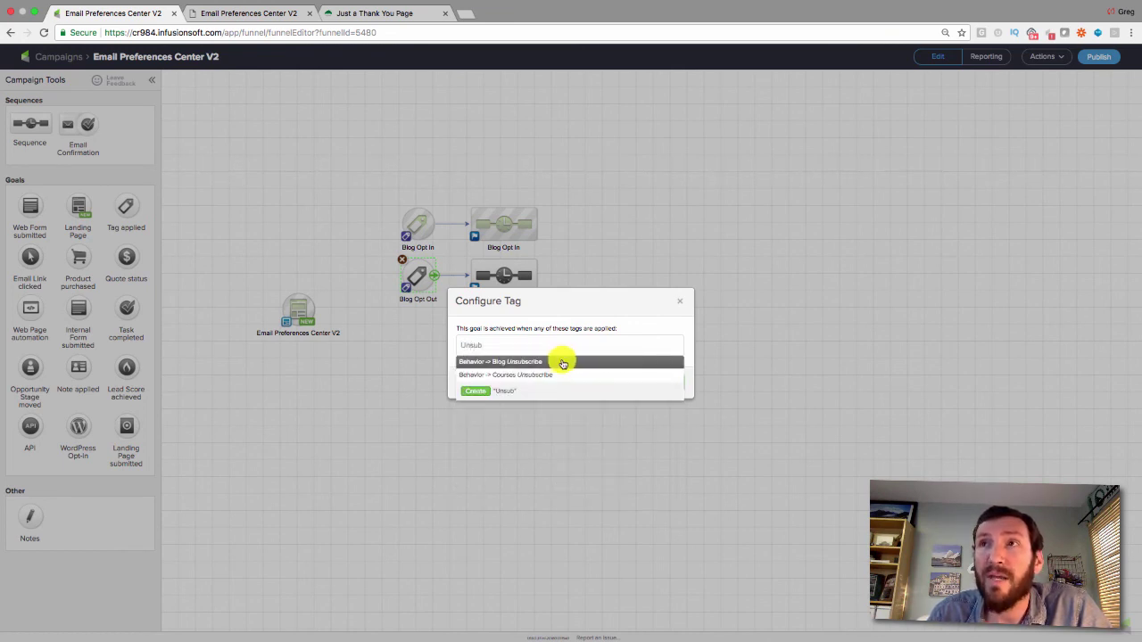
{"action": "left_click", "coordinate": [563, 363]}
{"action": "left_click", "coordinate": [668, 389]}
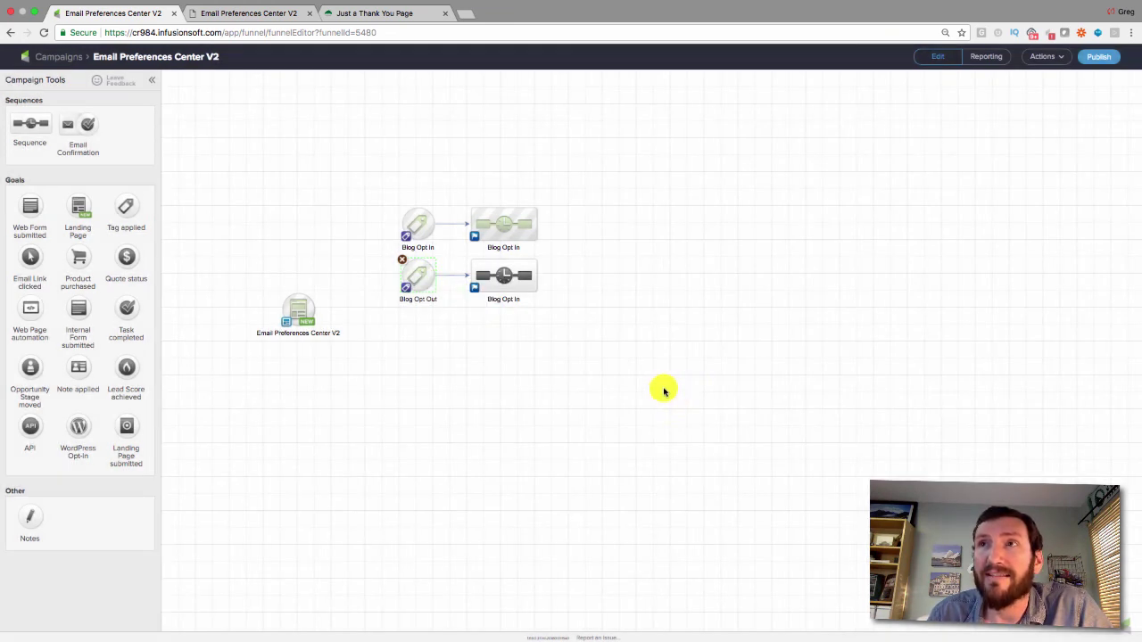
{"action": "double_click", "coordinate": [511, 300]}
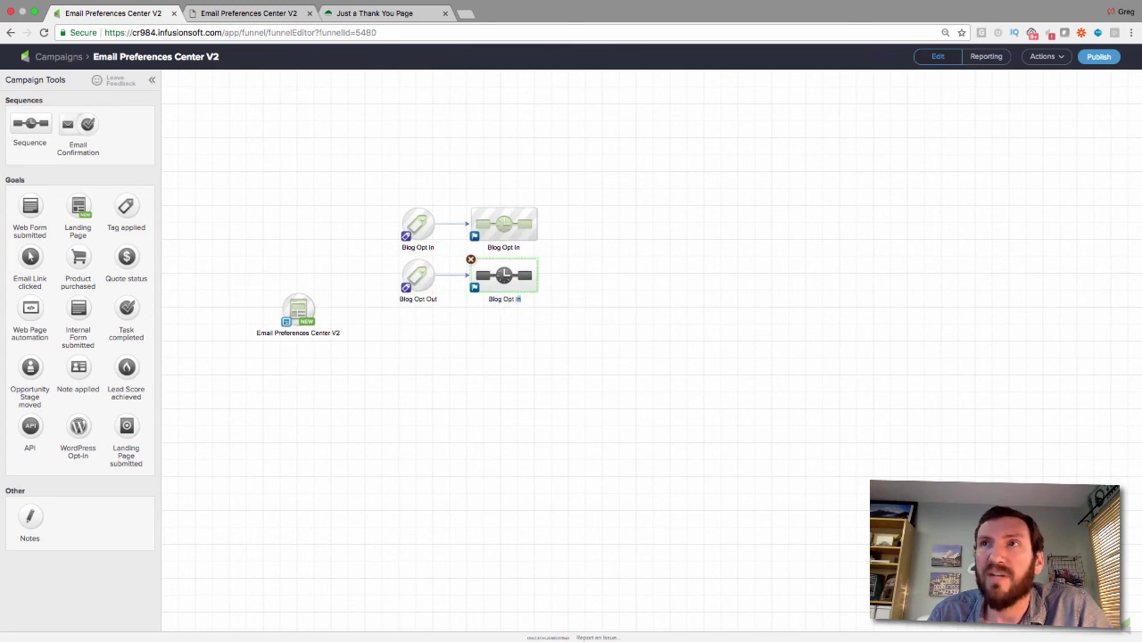
{"action": "double_click", "coordinate": [505, 278]}
Step: Change the Blog Opt Out sequence's tag removal to Behavior -> Blog Subscriber
{"action": "double_click", "coordinate": [288, 130]}
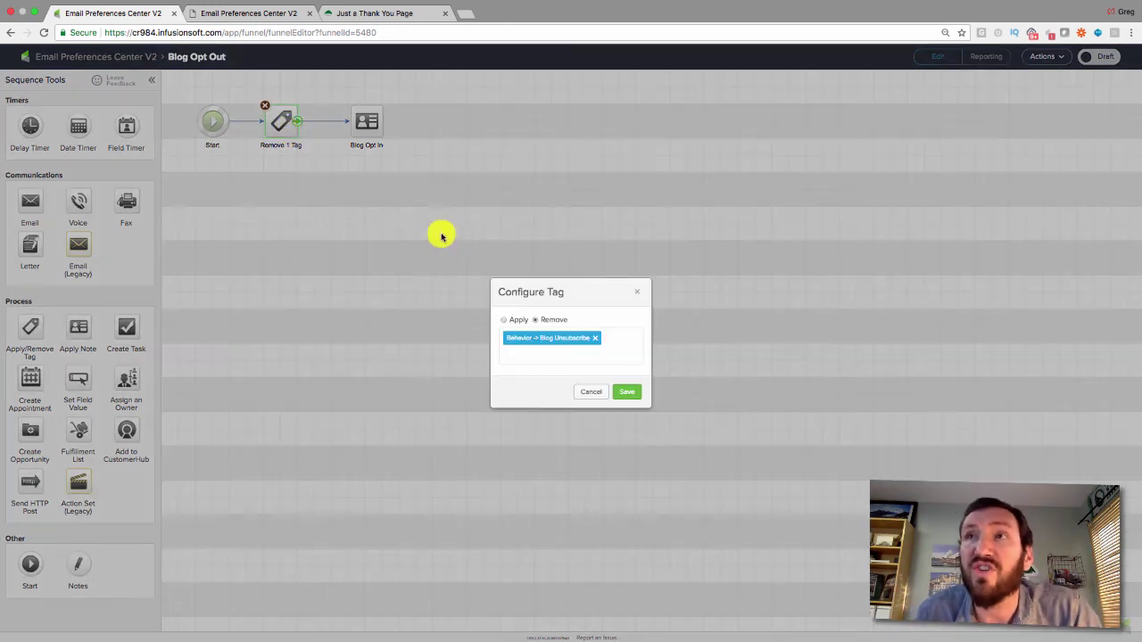
{"action": "left_click", "coordinate": [595, 339]}
{"action": "type", "text": "Subsc"}
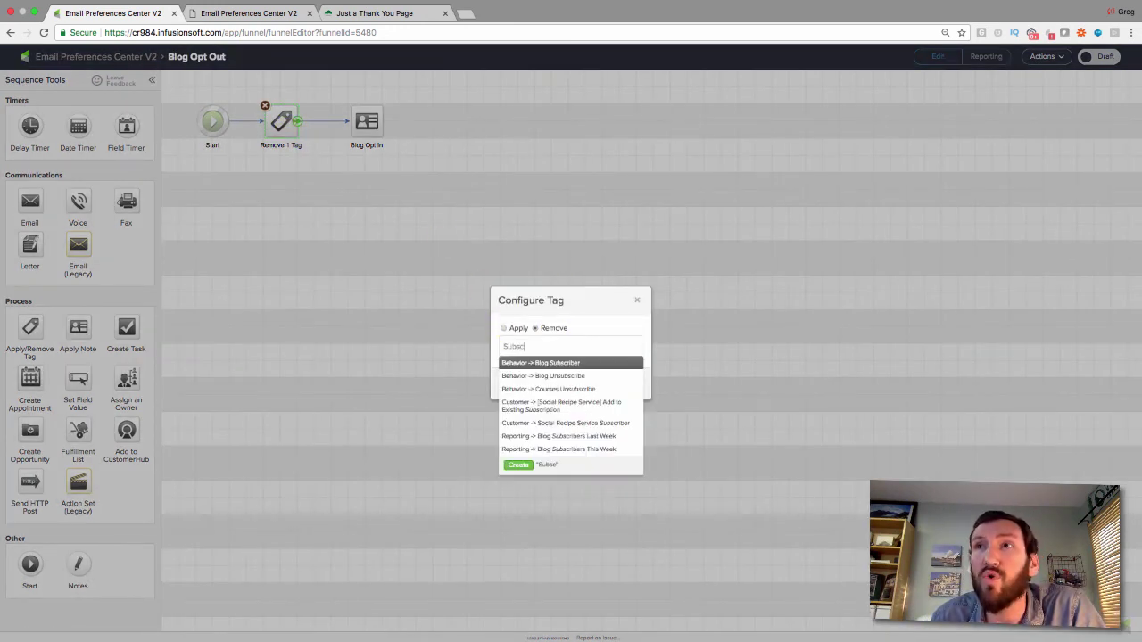
{"action": "type", "text": "riber"}
{"action": "left_click", "coordinate": [612, 363]}
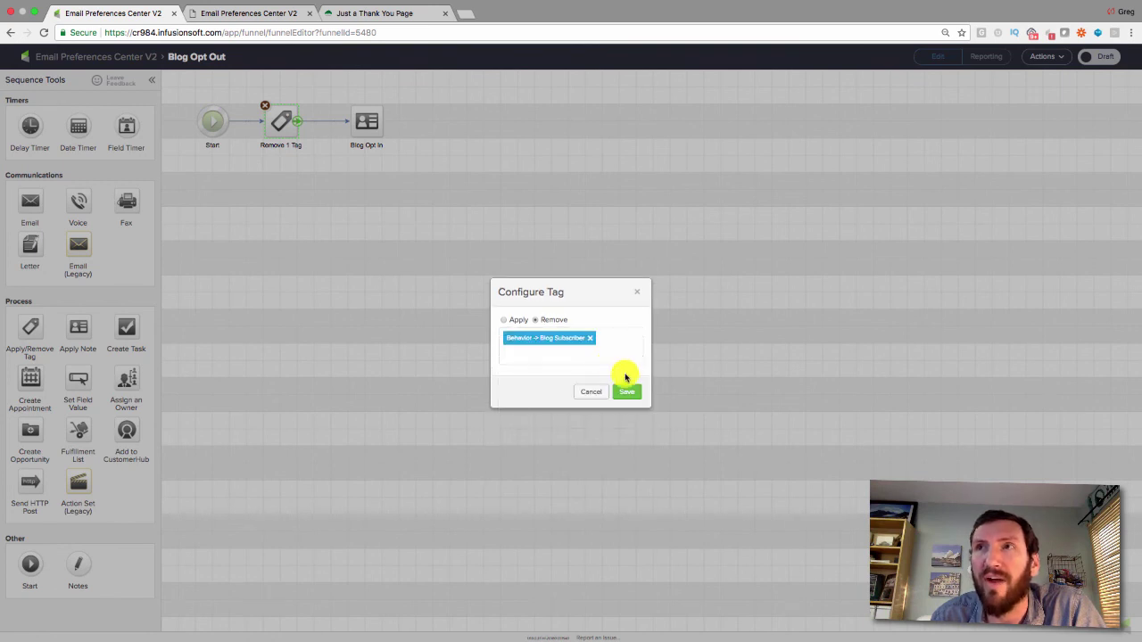
{"action": "left_click", "coordinate": [629, 394]}
Step: Retitle the note Blog Opt Out with 'Opted Out of blog today' and mark the sequence ready
{"action": "left_click", "coordinate": [379, 146]}
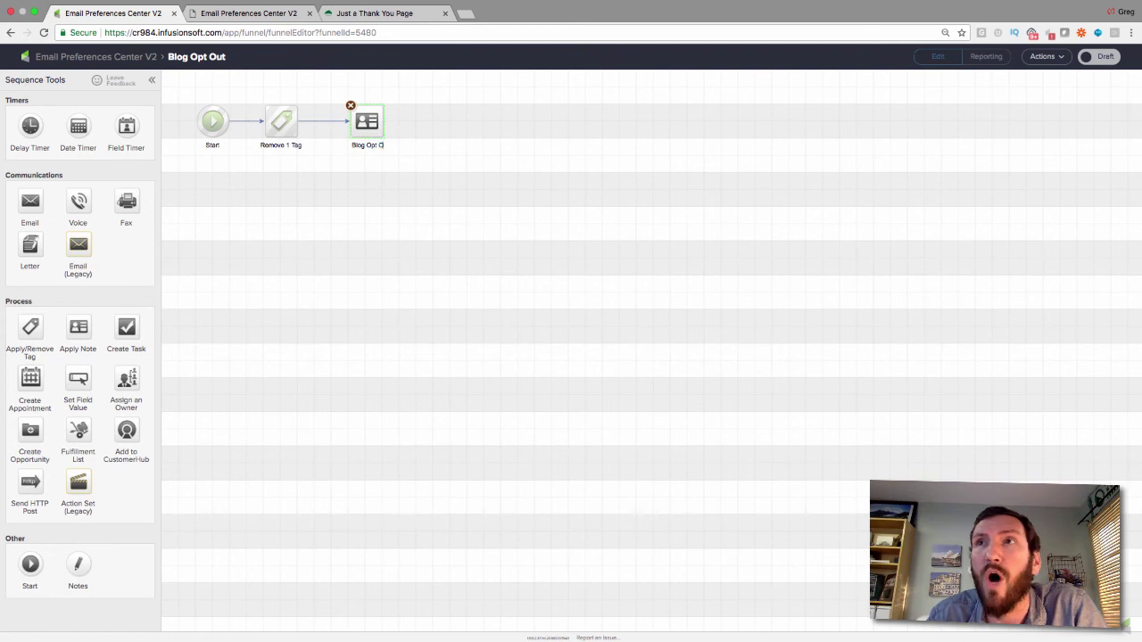
{"action": "double_click", "coordinate": [371, 129]}
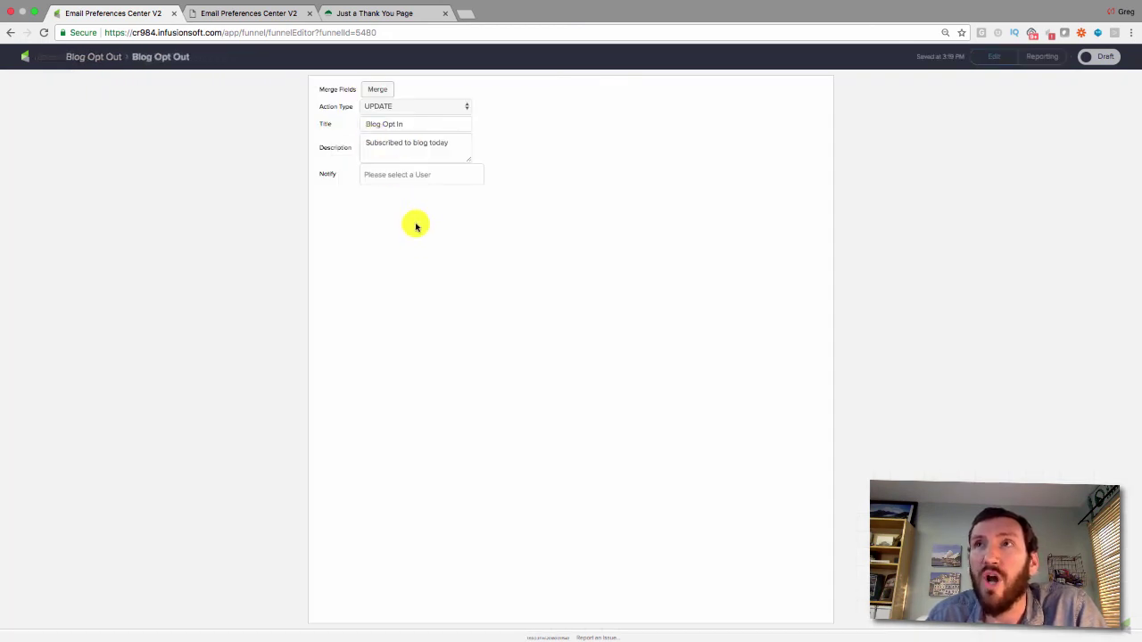
{"action": "type", "text": "Out"}
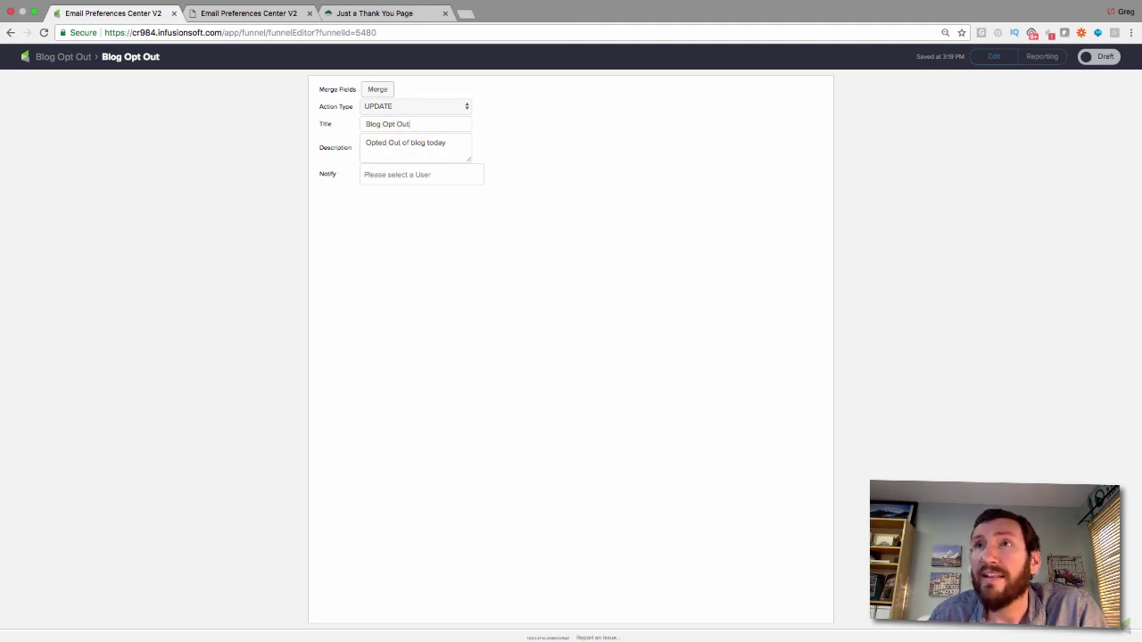
{"action": "left_click", "coordinate": [1098, 56]}
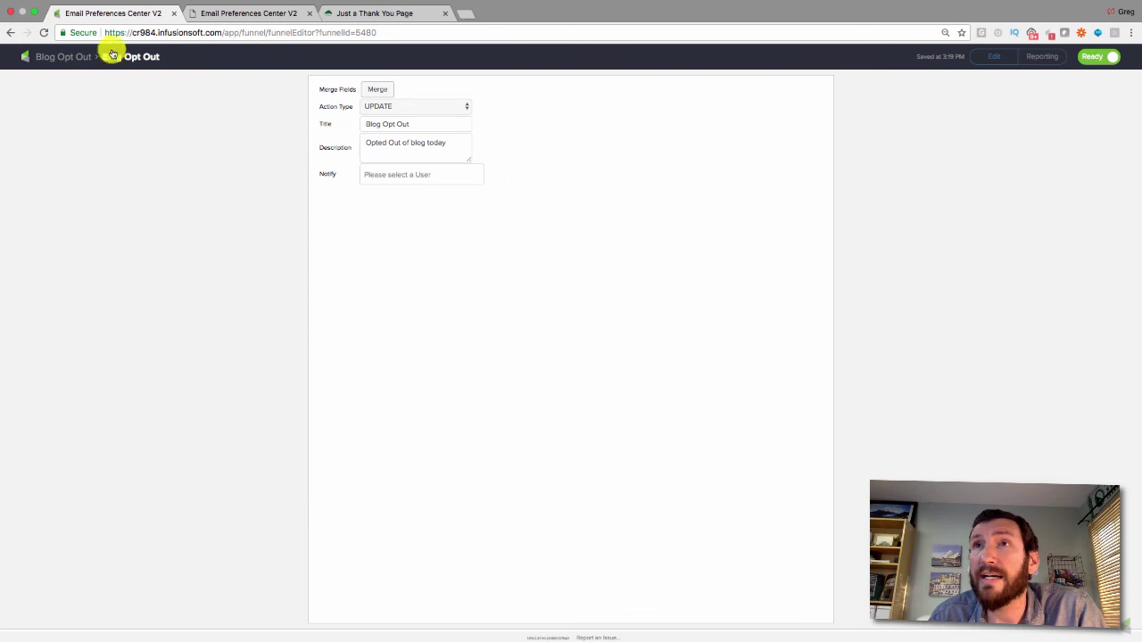
{"action": "left_click", "coordinate": [62, 57]}
{"action": "left_click", "coordinate": [1099, 58]}
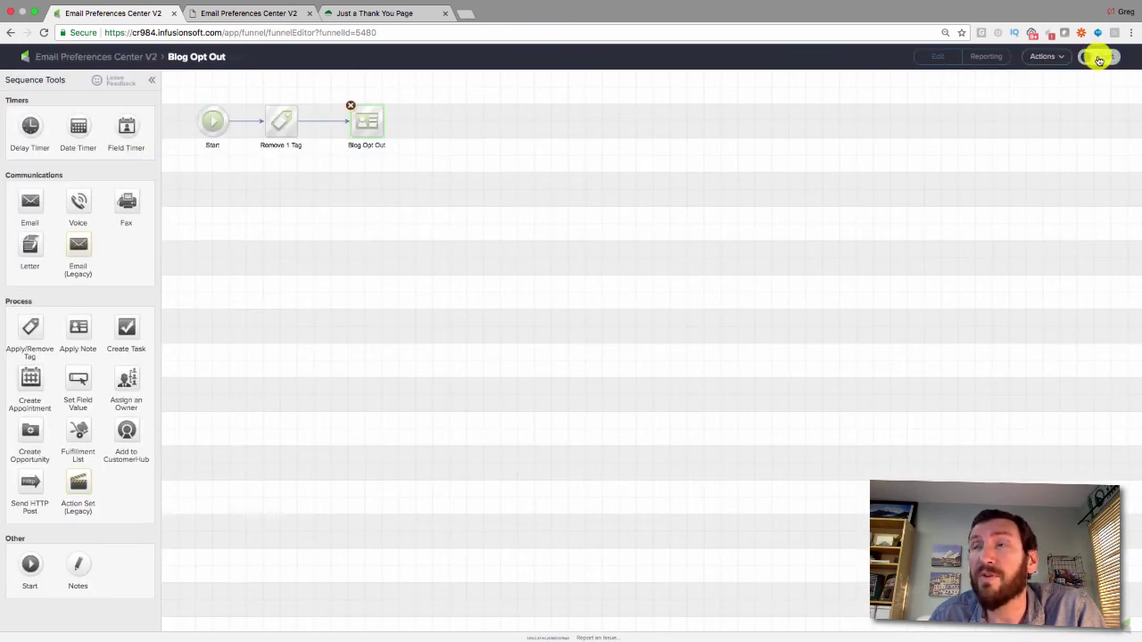
{"action": "left_click", "coordinate": [128, 55]}
{"action": "left_click_drag", "start_coordinate": [581, 331], "coordinate": [380, 191]}
Step: Duplicate the four blog goals and sequences below and rename the copied goals for Course Updates
{"action": "right_click", "coordinate": [506, 229]}
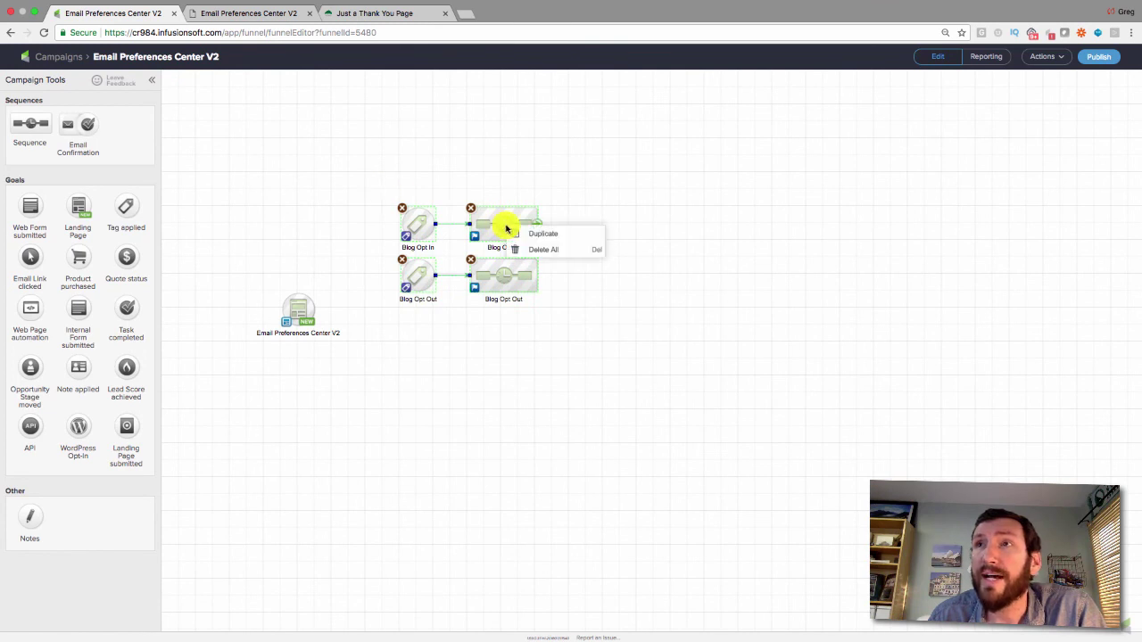
{"action": "left_click", "coordinate": [538, 233]}
{"action": "left_click_drag", "start_coordinate": [508, 237], "coordinate": [495, 343]}
{"action": "left_click", "coordinate": [565, 357]}
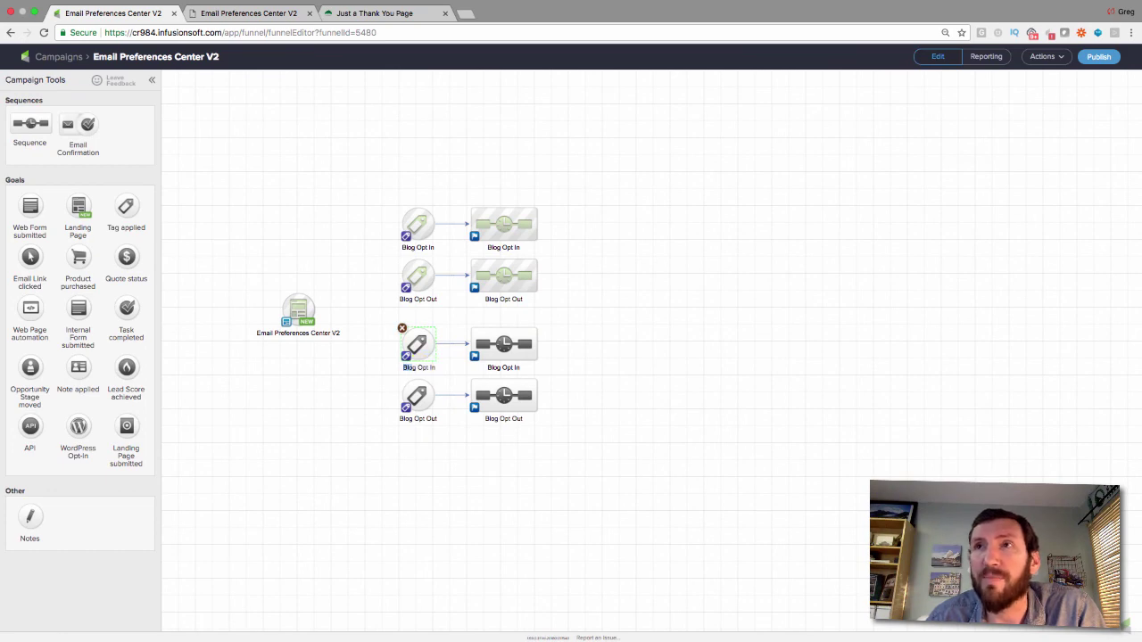
{"action": "left_click", "coordinate": [419, 420]}
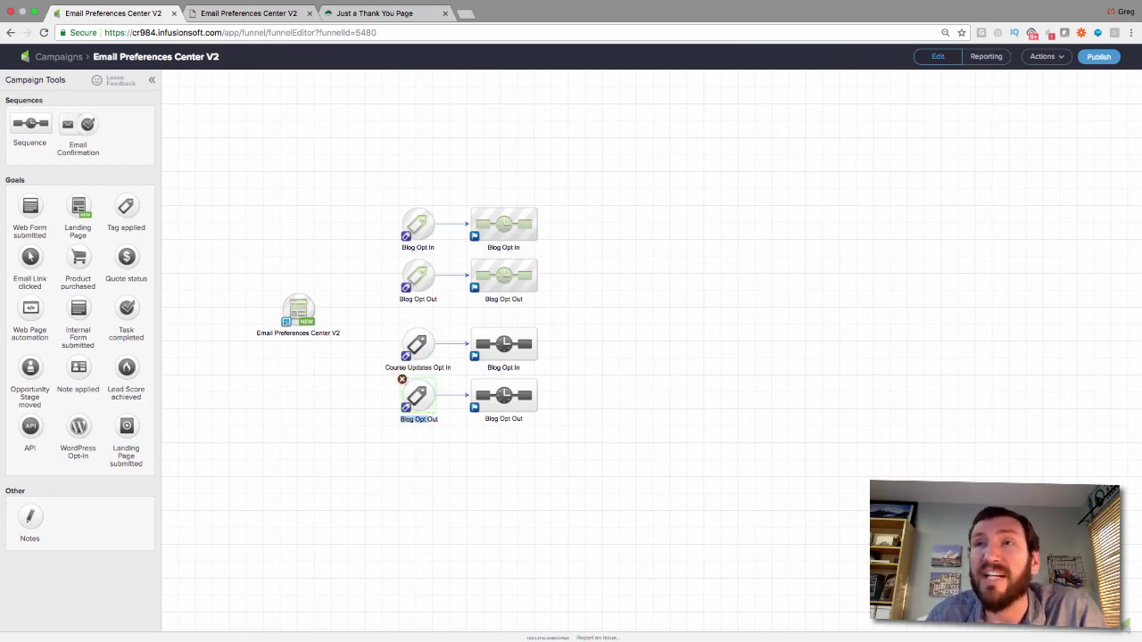
{"action": "type", "text": "Updates"}
Step: Swap the Course Updates Opt In and Opt Out goals to their matching course tags
{"action": "double_click", "coordinate": [412, 344]}
{"action": "left_click", "coordinate": [545, 339]}
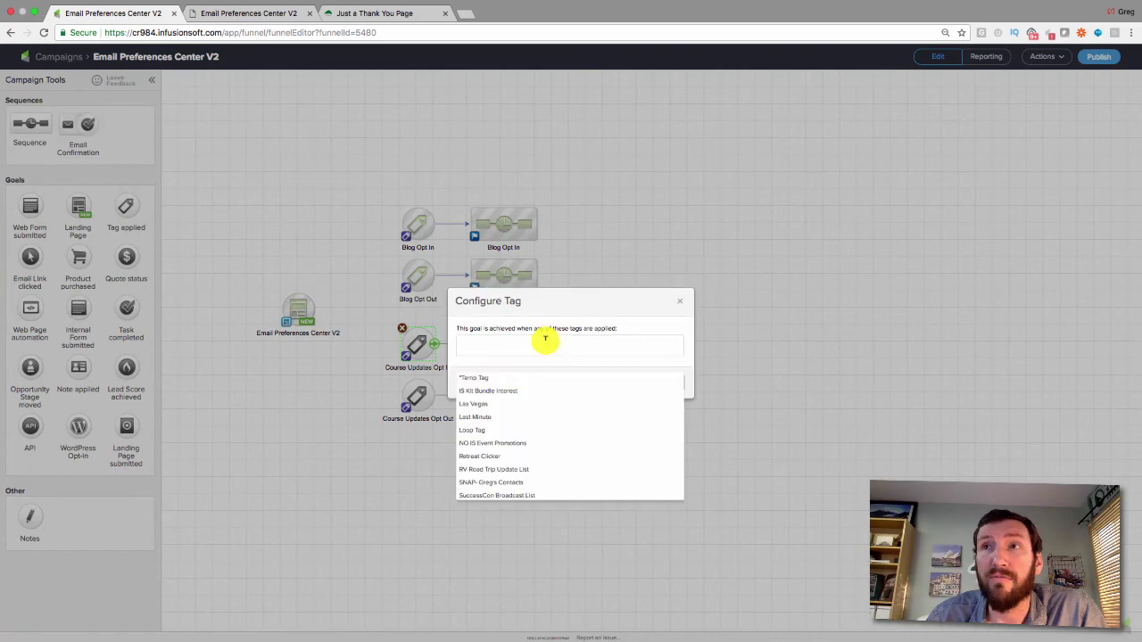
{"action": "type", "text": "Infusio"}
{"action": "key", "text": "Return"}
{"action": "left_click", "coordinate": [666, 390]}
{"action": "double_click", "coordinate": [417, 395]}
{"action": "left_click", "coordinate": [547, 342]}
{"action": "type", "text": "course"}
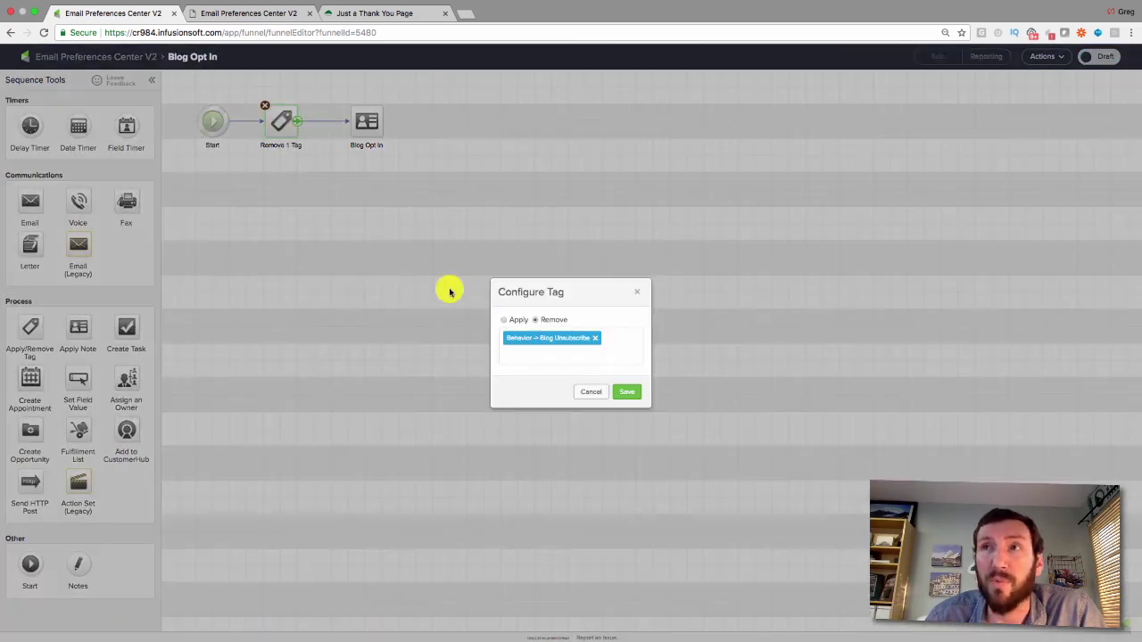
{"action": "left_click", "coordinate": [590, 350]}
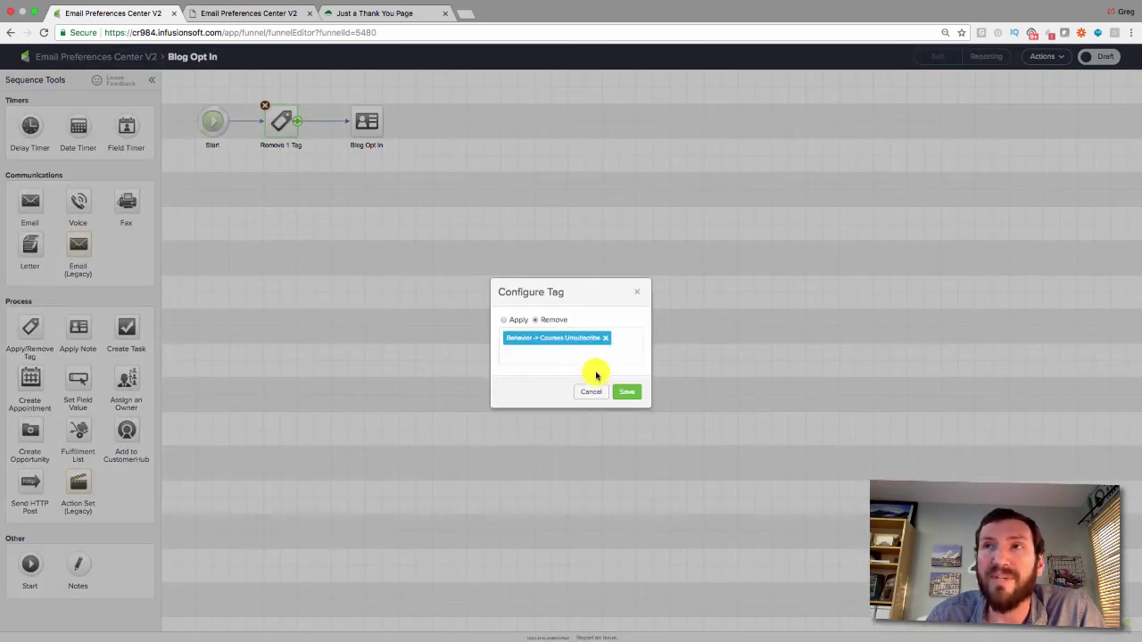
{"action": "key", "text": "Return"}
Step: Rename and retitle the note in the Courses Opt In sequence
{"action": "double_click", "coordinate": [366, 144]}
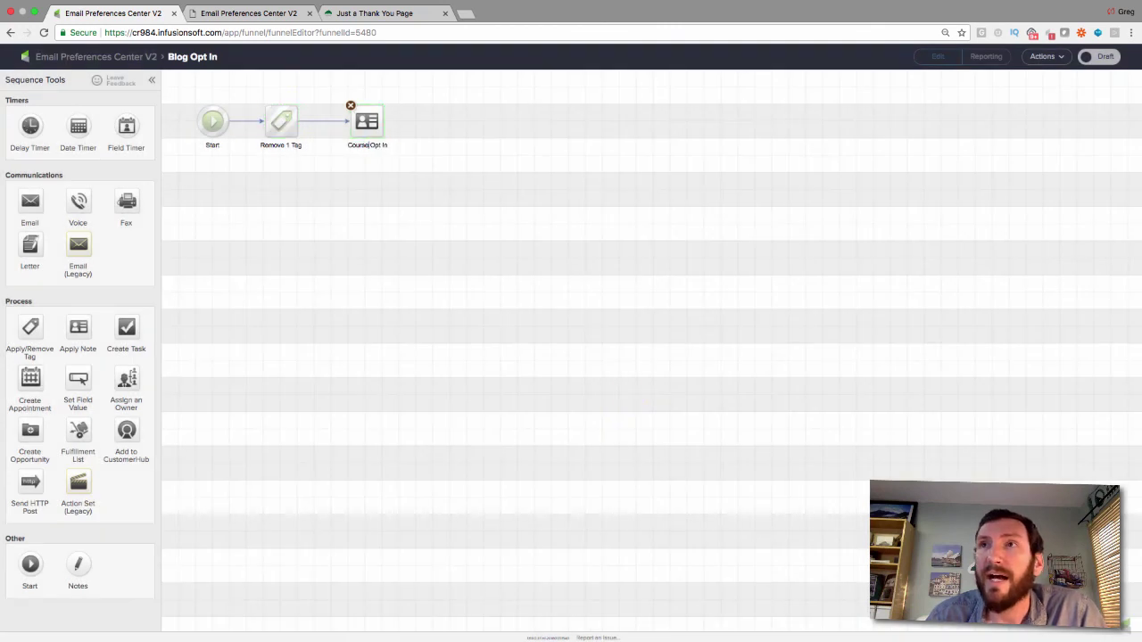
{"action": "double_click", "coordinate": [367, 121]}
{"action": "left_click_drag", "start_coordinate": [410, 124], "coordinate": [249, 124]}
{"action": "type", "text": "Requested Course Updates"}
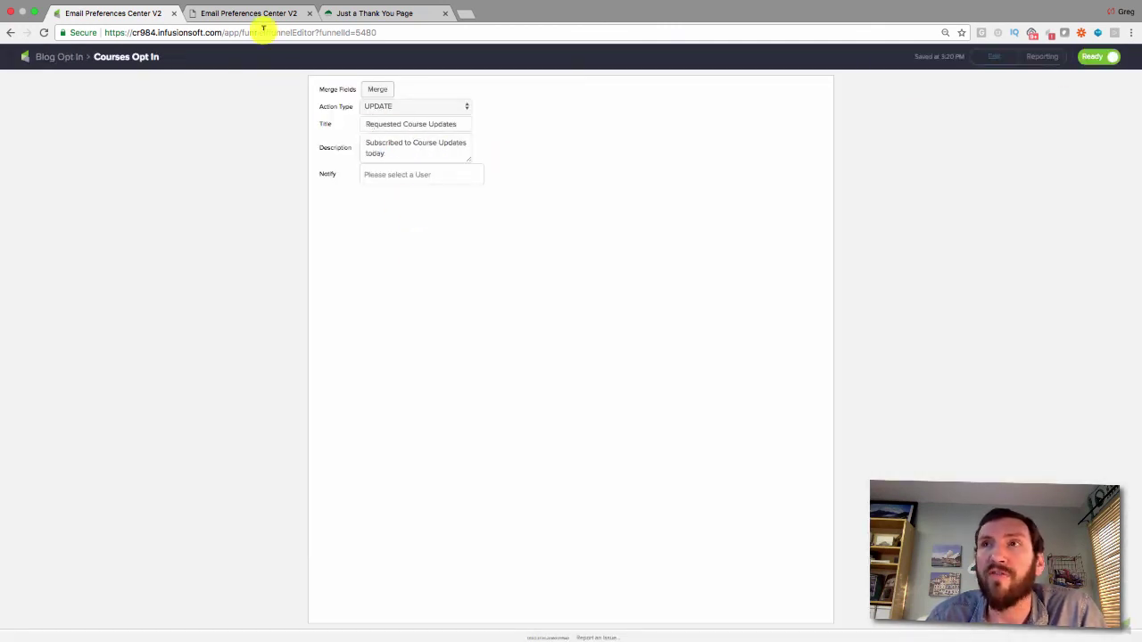
{"action": "left_click", "coordinate": [59, 56]}
{"action": "left_click", "coordinate": [53, 56]}
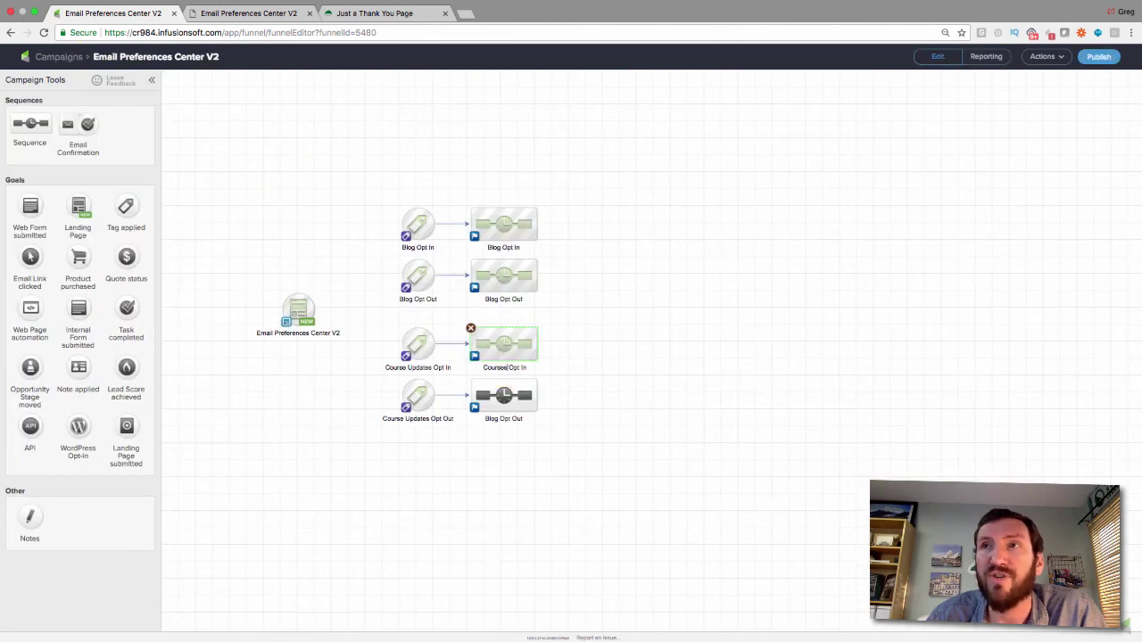
Step: Make the Courses Opt Out sequence remove the matching course tag and rename its note
{"action": "double_click", "coordinate": [508, 398]}
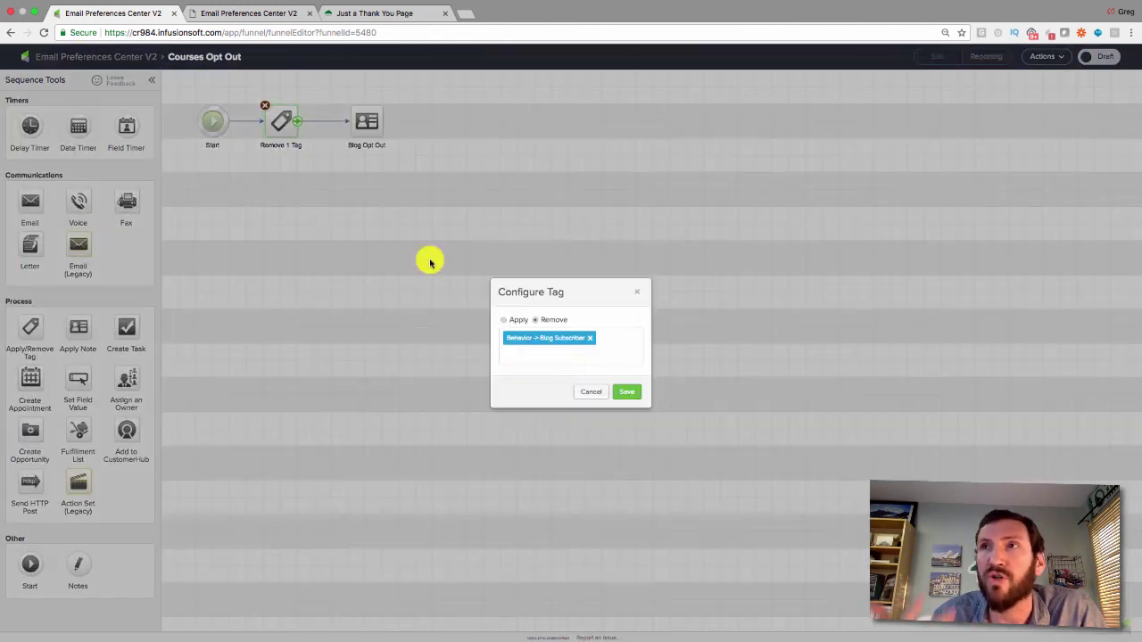
{"action": "left_click", "coordinate": [588, 344]}
{"action": "type", "text": "course"}
{"action": "left_click", "coordinate": [588, 382]}
{"action": "double_click", "coordinate": [356, 145]}
{"action": "type", "text": "Co Opt Out"}
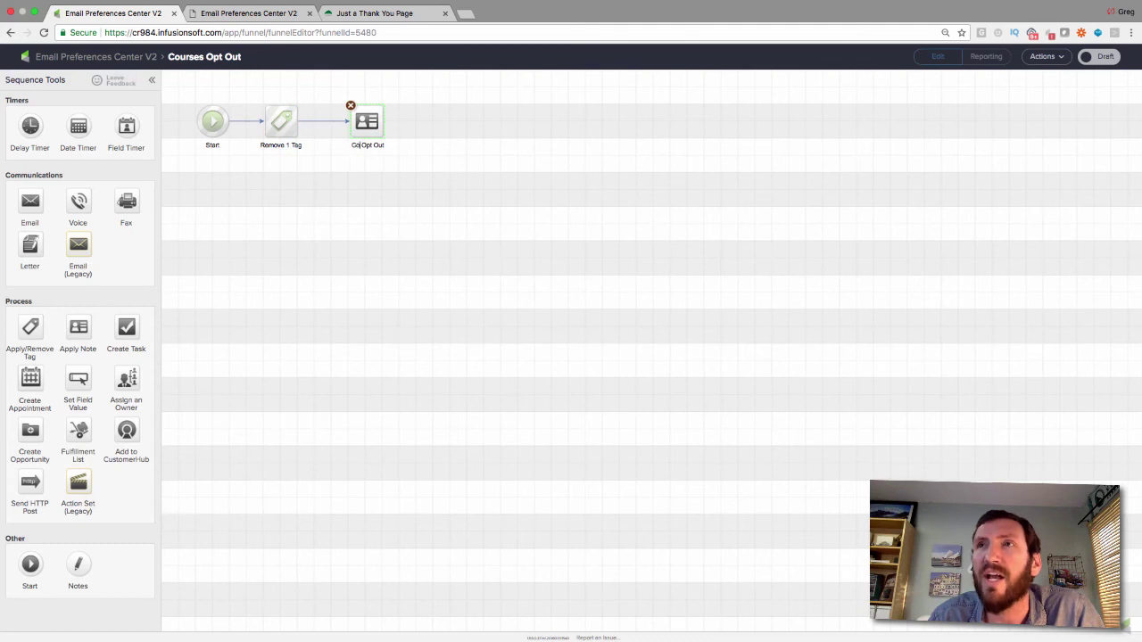
{"action": "double_click", "coordinate": [366, 125]}
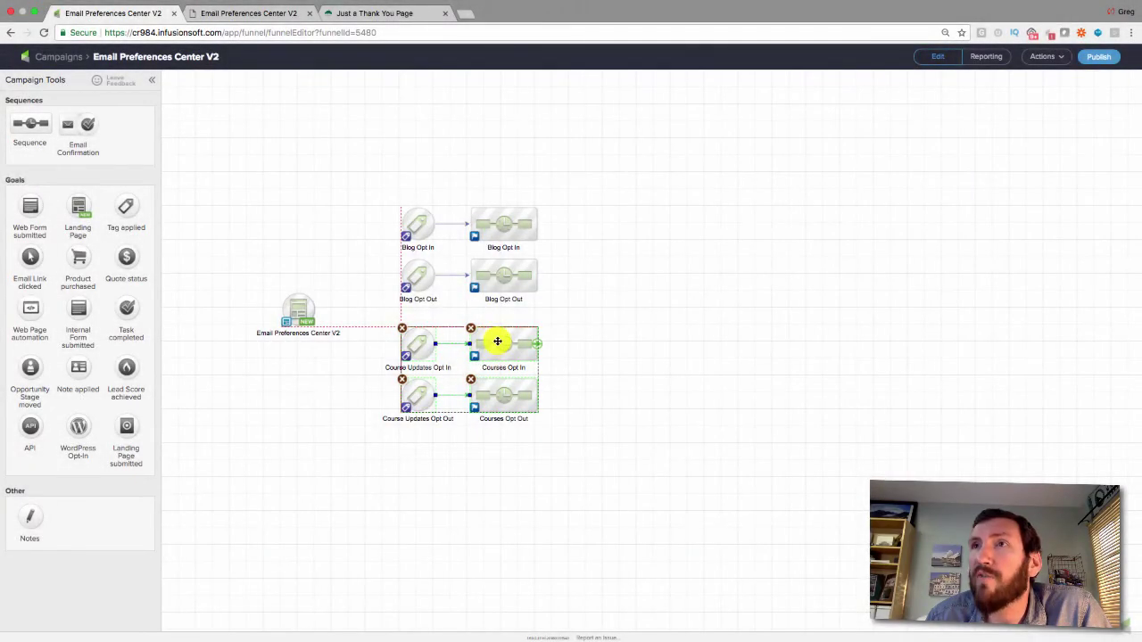
Step: Tidy the canvas by nudging the course items and the Email Preferences Center V2 page up
{"action": "left_click_drag", "start_coordinate": [497, 342], "coordinate": [497, 333]}
{"action": "mouse_move", "coordinate": [356, 373]}
{"action": "left_mouse_down"}
{"action": "mouse_move", "coordinate": [244, 295]}
{"action": "mouse_move", "coordinate": [242, 275]}
{"action": "left_mouse_up"}
{"action": "left_click_drag", "start_coordinate": [298, 311], "coordinate": [294, 303]}
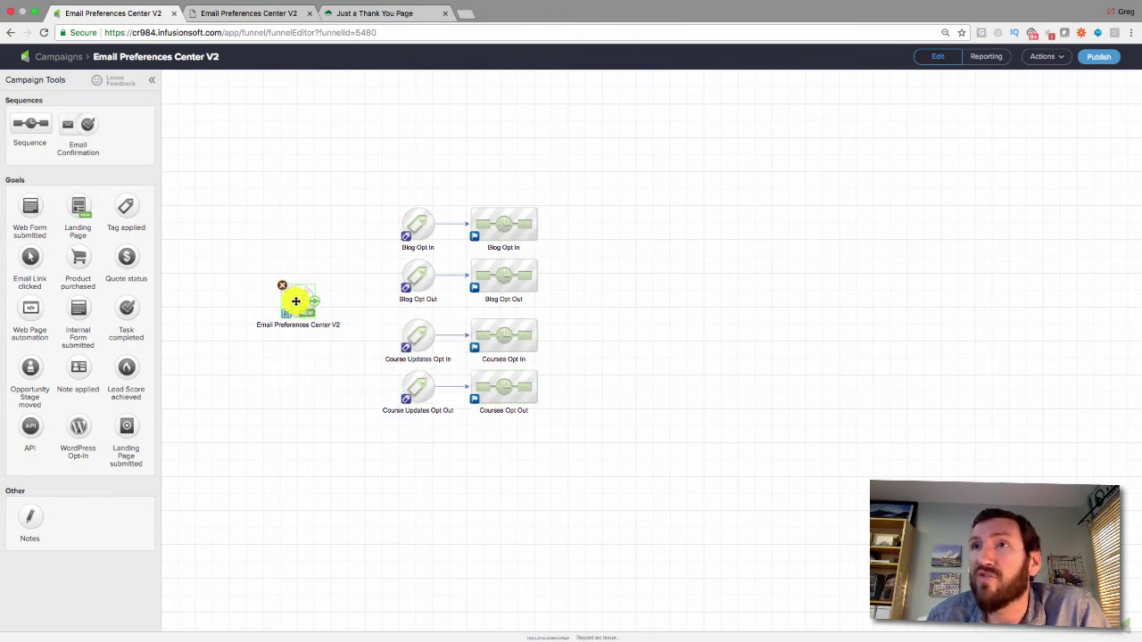
{"action": "left_click", "coordinate": [645, 285]}
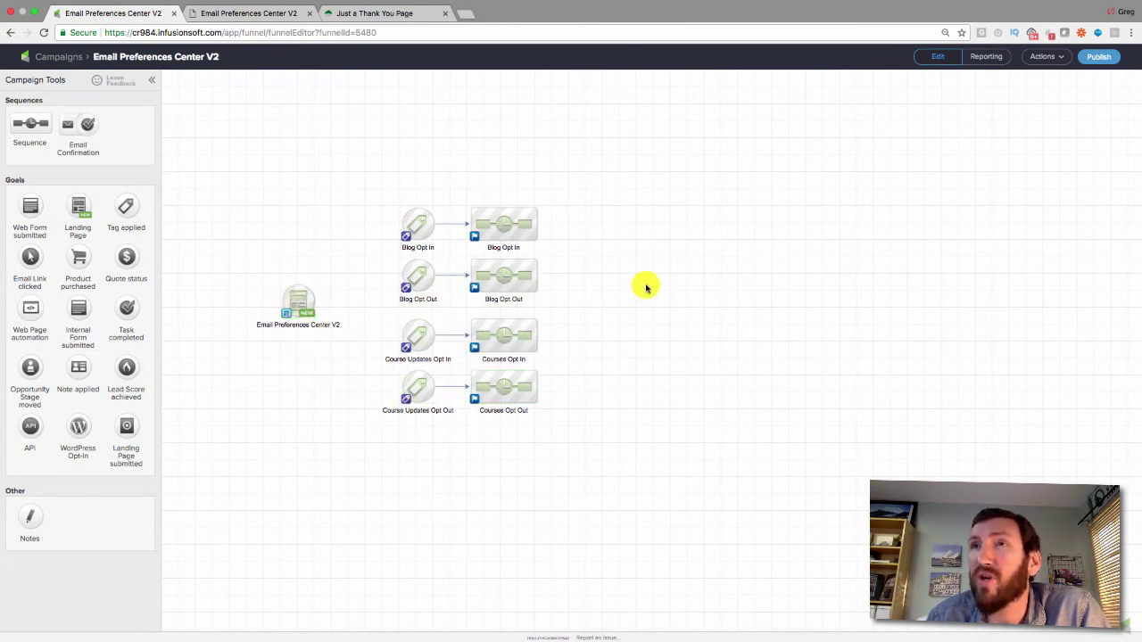
Step: Add a Preferences Updated sequence fed by Blog Opt In, Blog Opt Out, Courses Opt In and Courses Opt Out
{"action": "left_click_drag", "start_coordinate": [25, 133], "coordinate": [591, 300]}
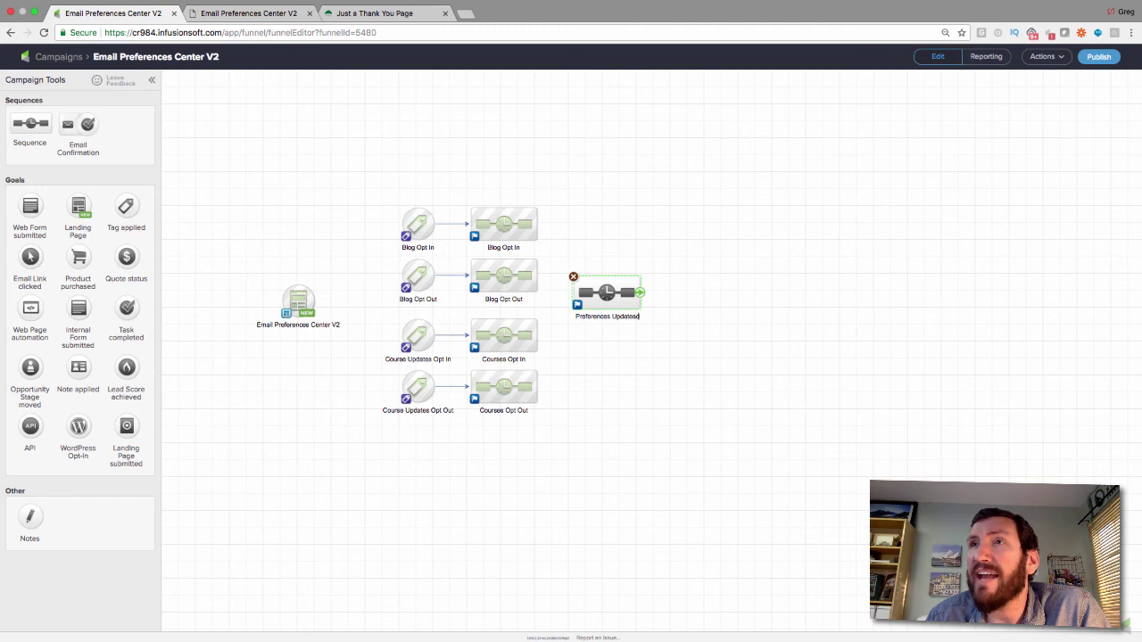
{"action": "left_click_drag", "start_coordinate": [619, 294], "coordinate": [636, 310]}
{"action": "left_click_drag", "start_coordinate": [537, 226], "coordinate": [611, 305]}
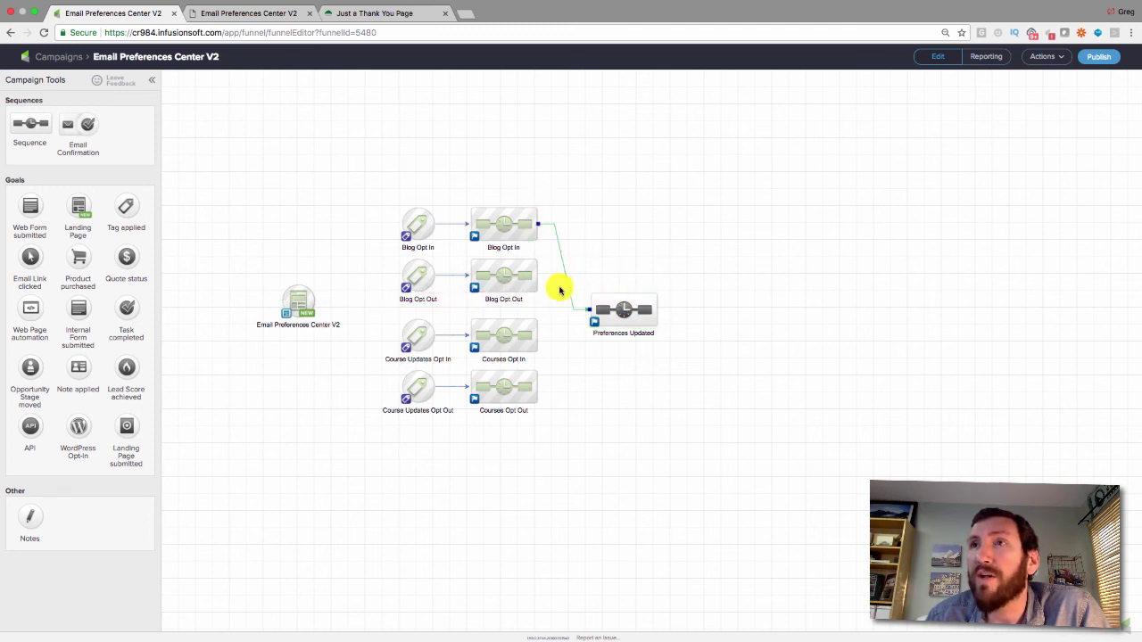
{"action": "left_click_drag", "start_coordinate": [538, 280], "coordinate": [620, 311]}
{"action": "left_click_drag", "start_coordinate": [538, 336], "coordinate": [601, 324]}
{"action": "left_click_drag", "start_coordinate": [540, 387], "coordinate": [614, 305]}
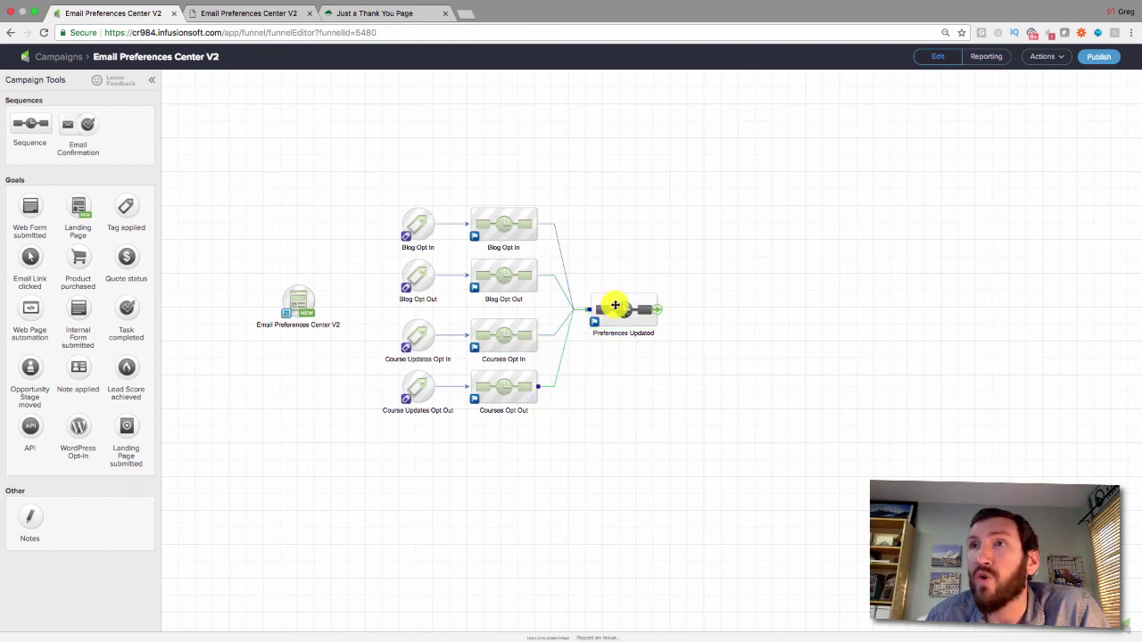
{"action": "double_click", "coordinate": [616, 307]}
Step: Add a first step that removes the Admin -> Updated Preferences tag
{"action": "left_click_drag", "start_coordinate": [30, 326], "coordinate": [265, 119]}
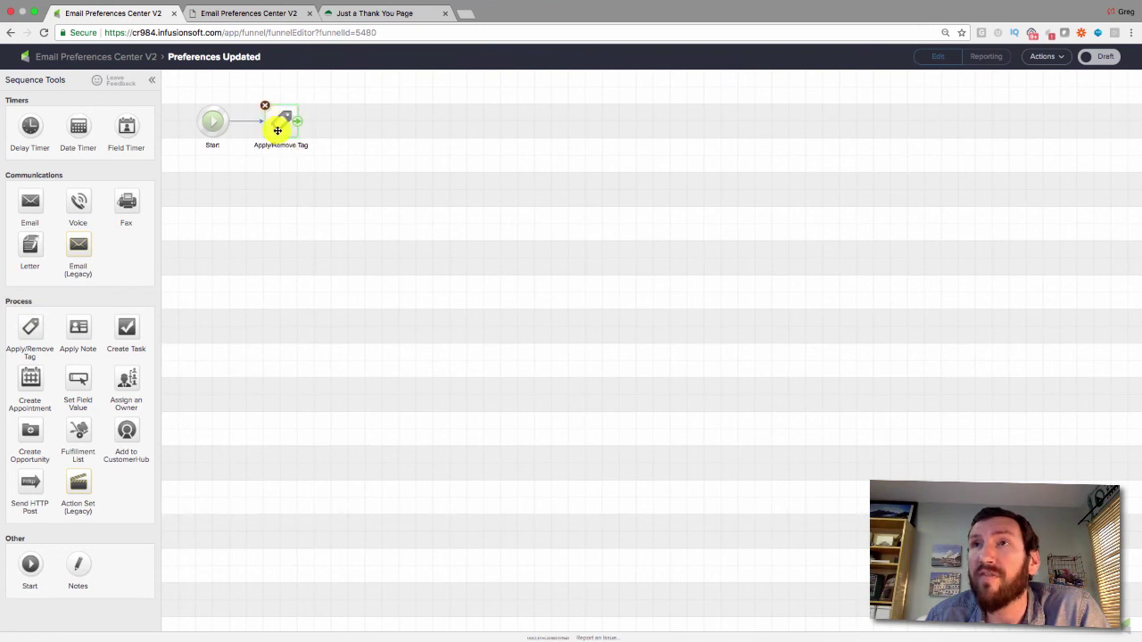
{"action": "double_click", "coordinate": [277, 130]}
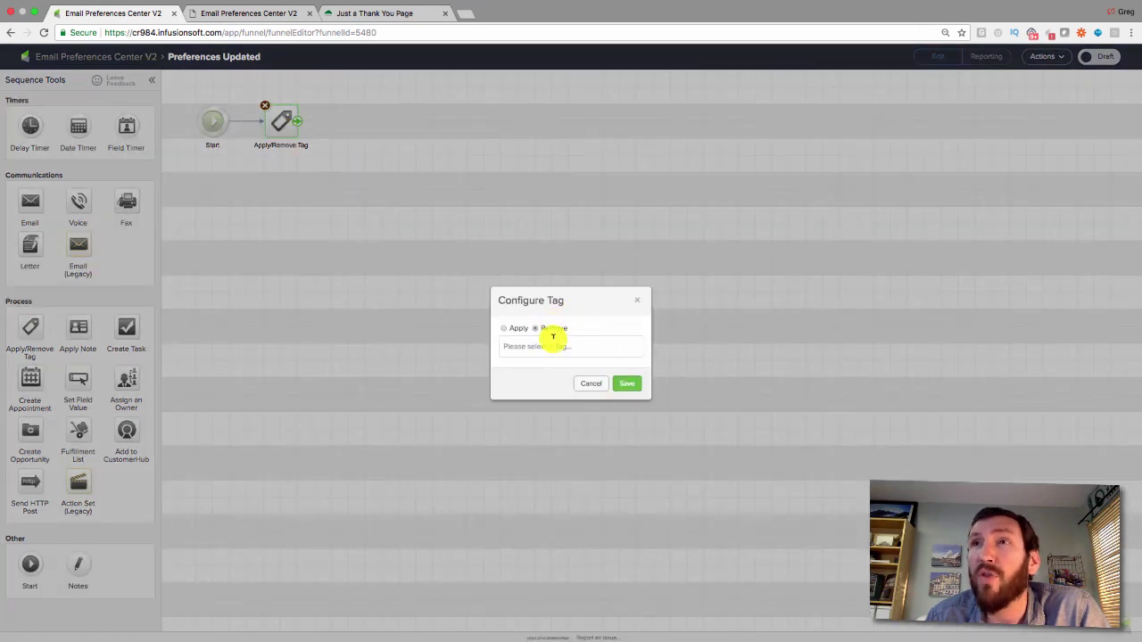
{"action": "left_click", "coordinate": [553, 344]}
{"action": "type", "text": "Prefer"}
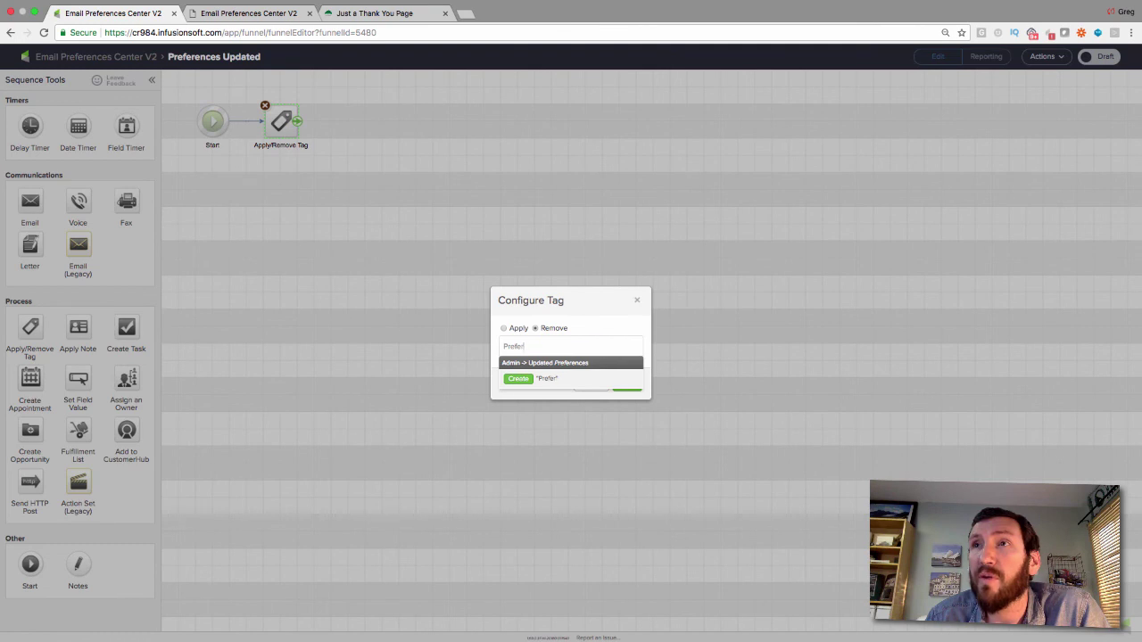
{"action": "type", "text": "e"}
{"action": "left_click", "coordinate": [573, 362]}
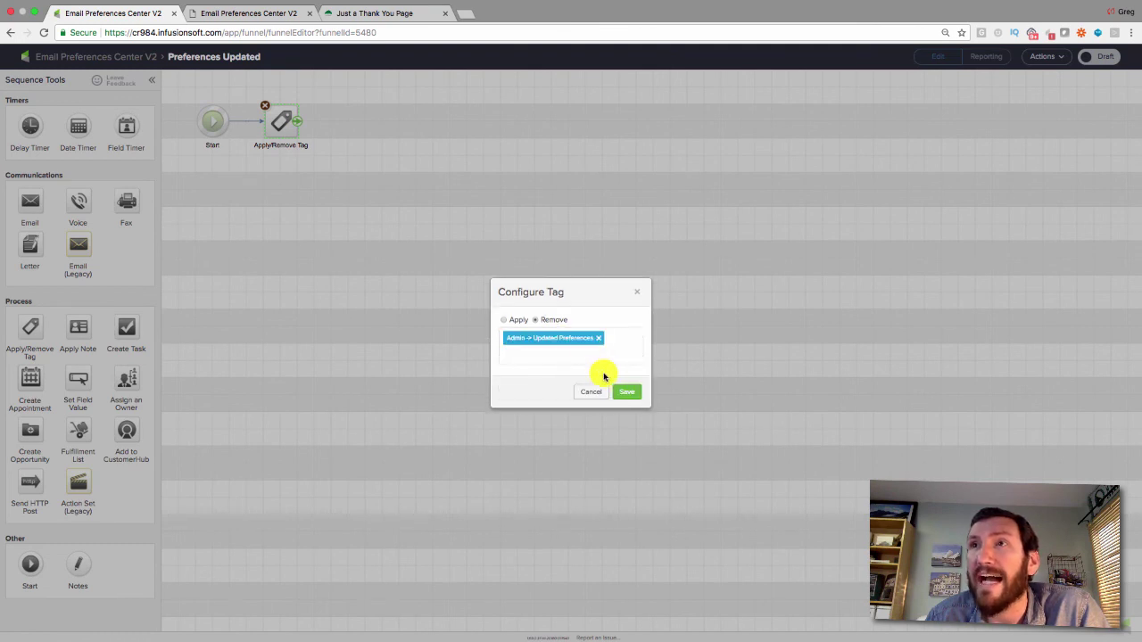
{"action": "left_click", "coordinate": [626, 389]}
Step: Add a 5-minute delay timer running any day at any time, and mark the sequence ready
{"action": "left_click_drag", "start_coordinate": [31, 126], "coordinate": [335, 112]}
{"action": "double_click", "coordinate": [346, 119]}
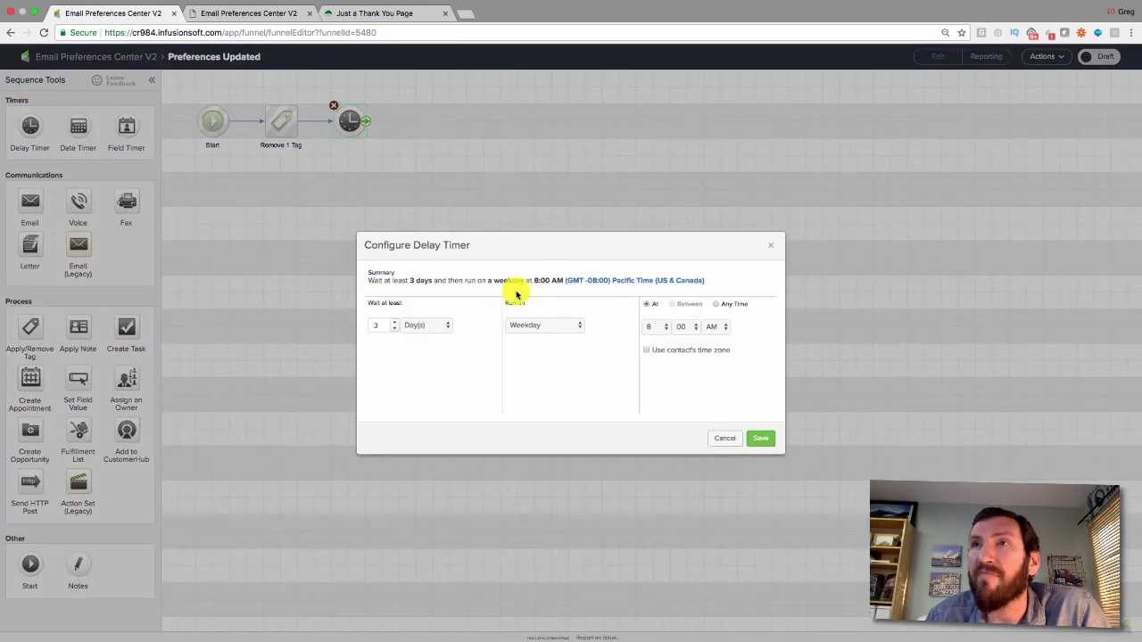
{"action": "left_click", "coordinate": [428, 325]}
{"action": "left_click", "coordinate": [427, 308]}
{"action": "double_click", "coordinate": [396, 335]}
{"action": "type", "text": "5"}
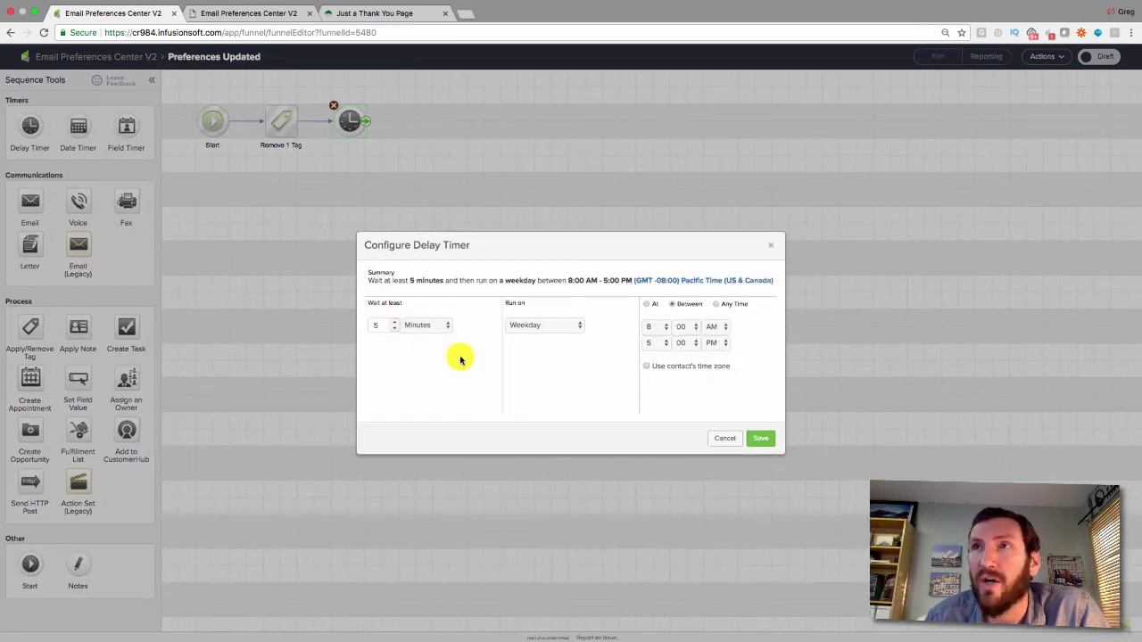
{"action": "left_click", "coordinate": [524, 329]}
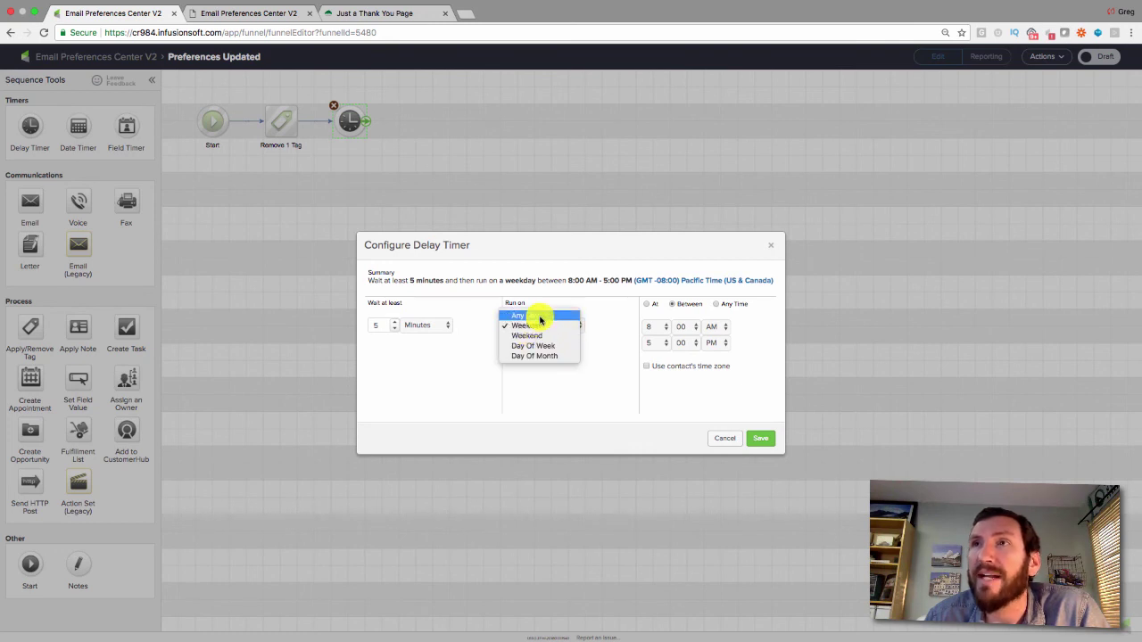
{"action": "left_click", "coordinate": [533, 316]}
{"action": "left_click", "coordinate": [717, 305]}
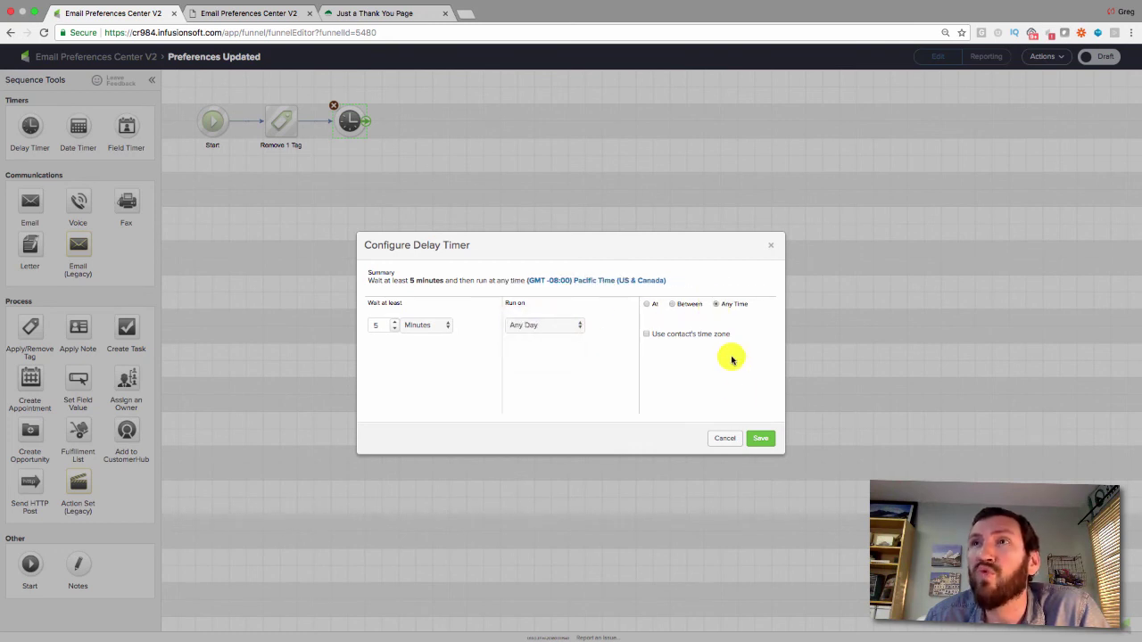
{"action": "left_click", "coordinate": [759, 437]}
{"action": "left_click", "coordinate": [1099, 63]}
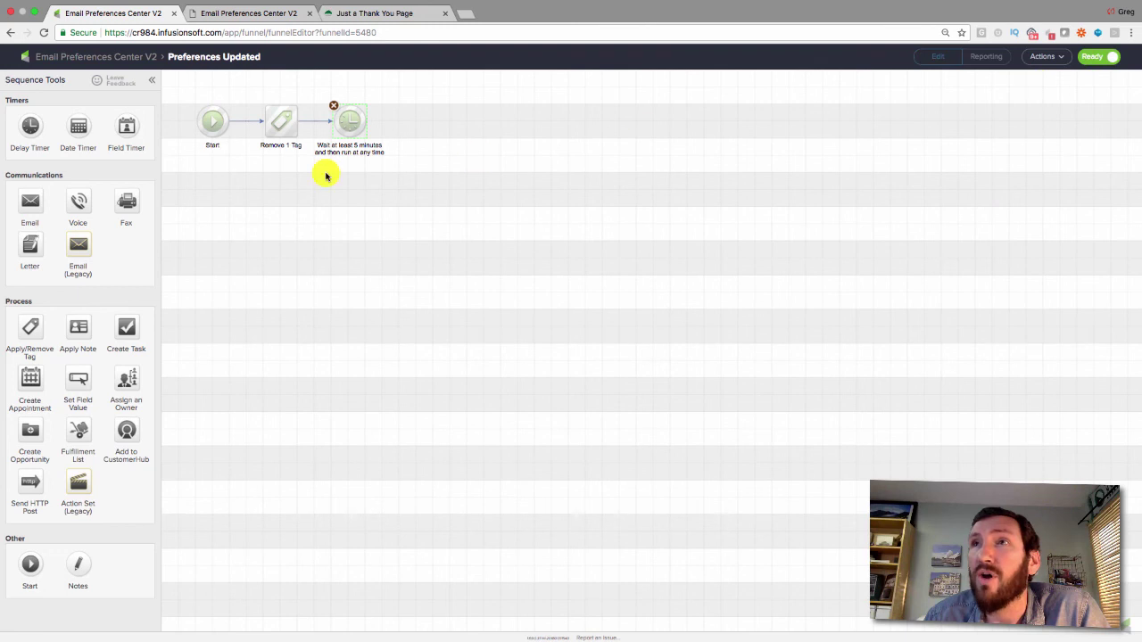
{"action": "left_click_drag", "start_coordinate": [350, 120], "coordinate": [367, 121]}
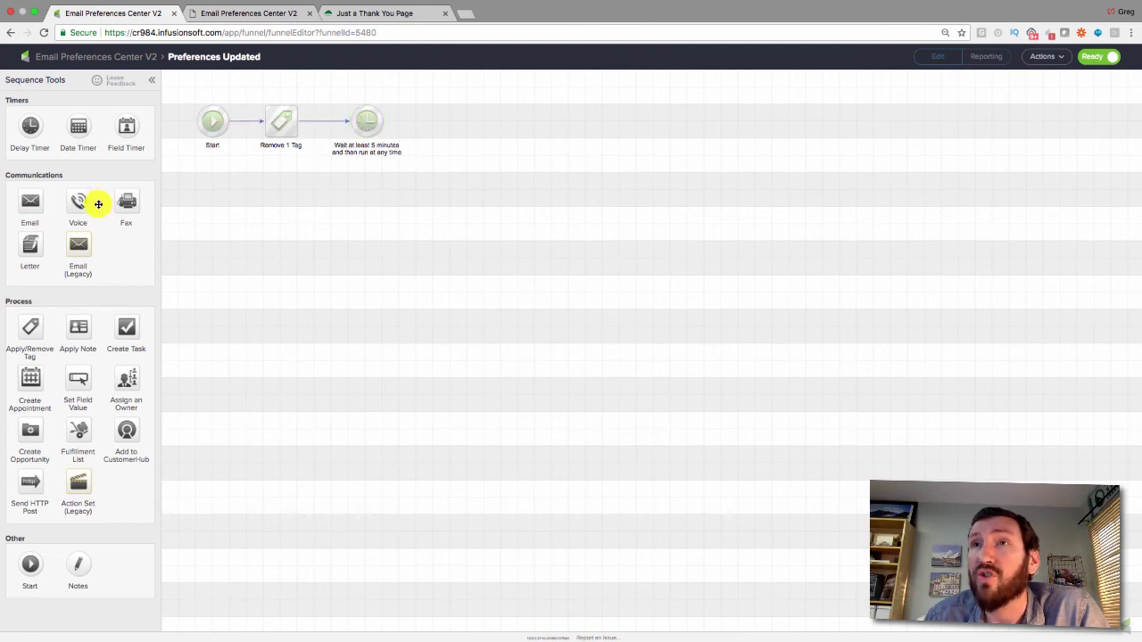
Step: Add a final step that applies the Admin -> Updated Preferences tag after the timer
{"action": "left_click_drag", "start_coordinate": [34, 326], "coordinate": [446, 119]}
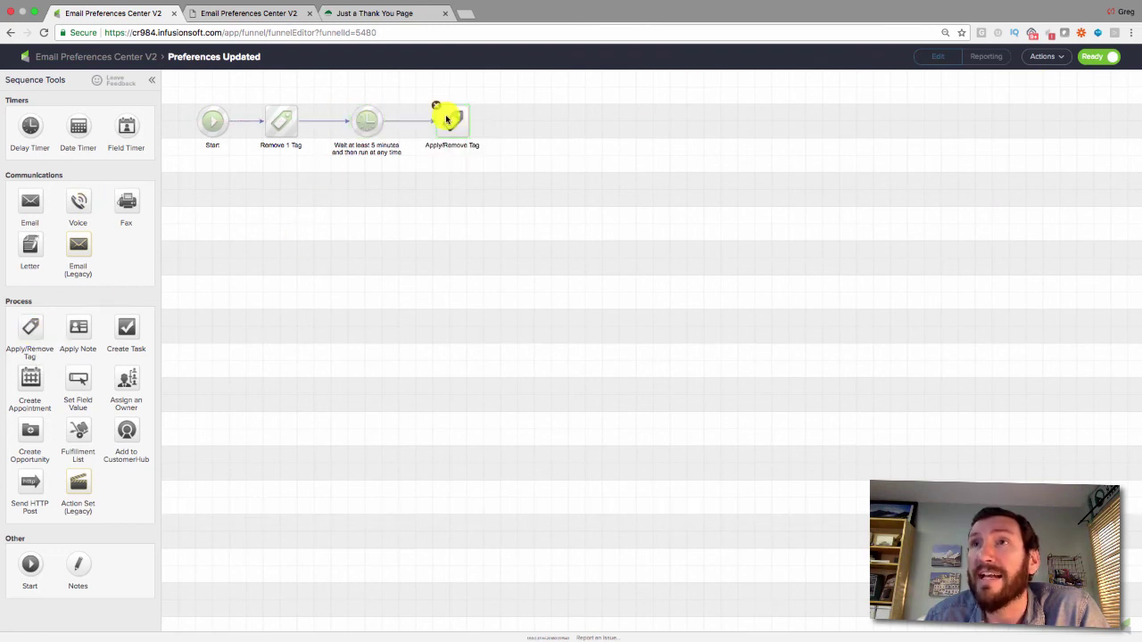
{"action": "double_click", "coordinate": [451, 125]}
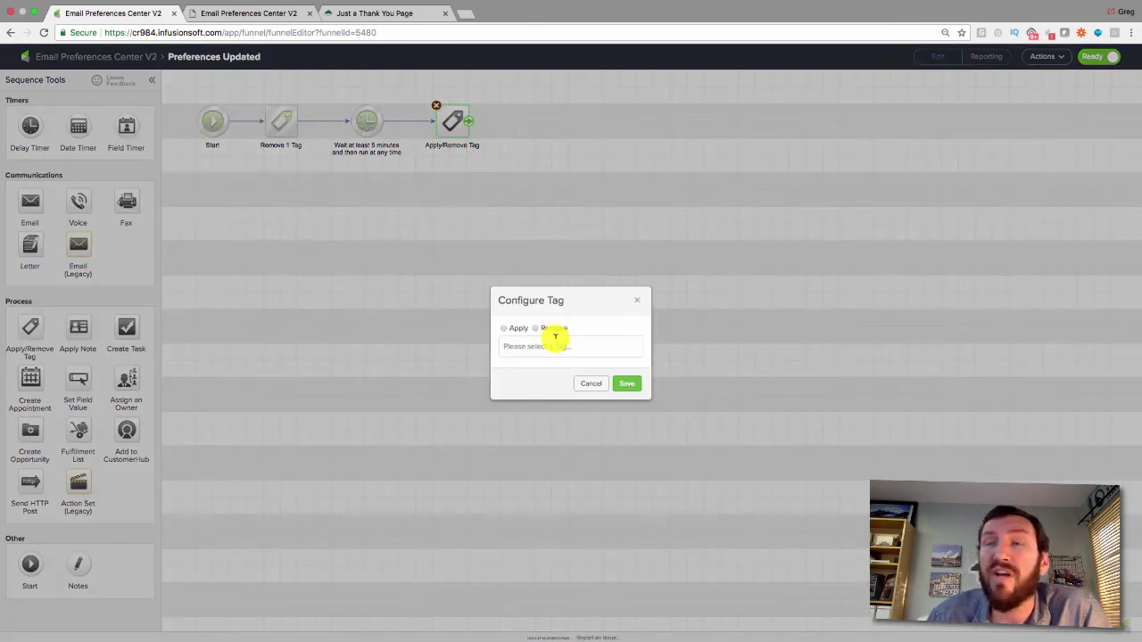
{"action": "left_click", "coordinate": [516, 345]}
{"action": "type", "text": "updated"}
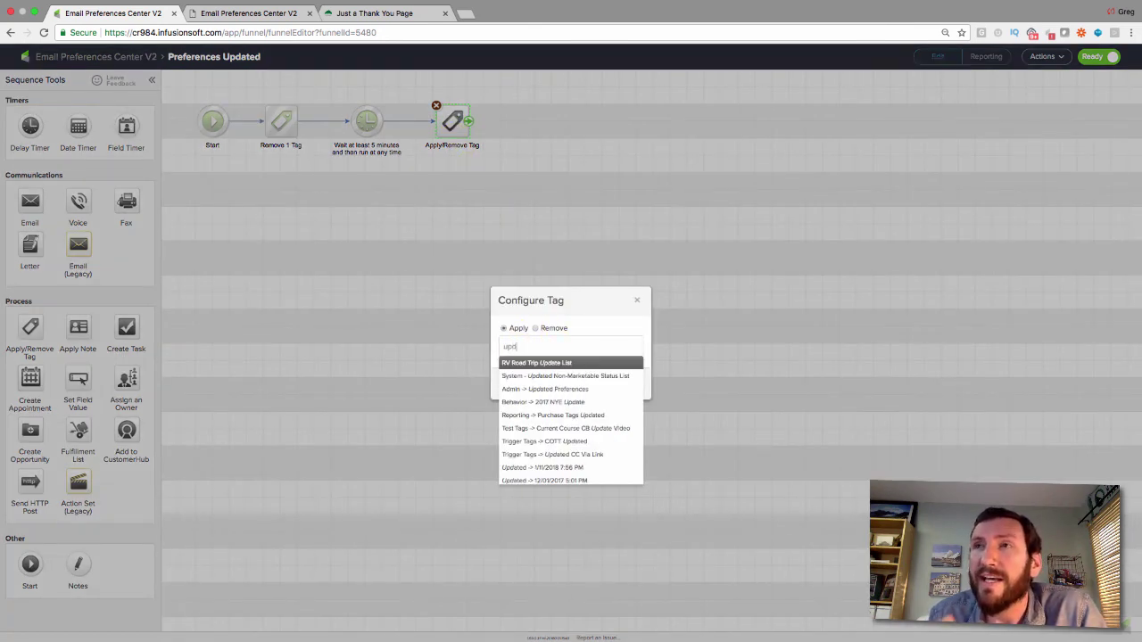
{"action": "left_click", "coordinate": [537, 379]}
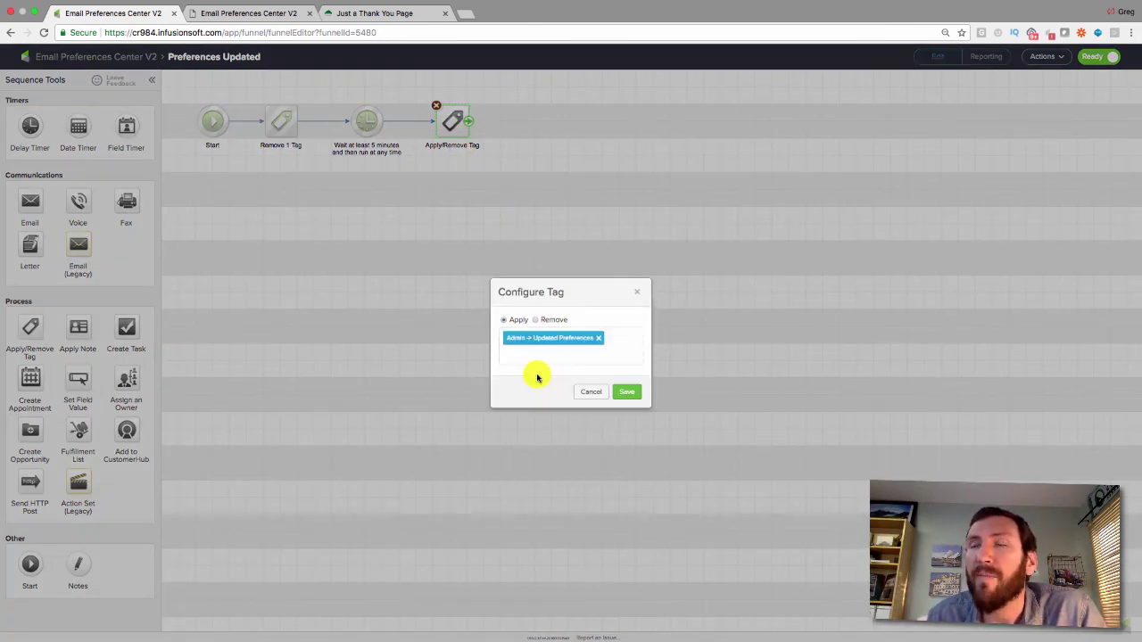
{"action": "left_click", "coordinate": [630, 392]}
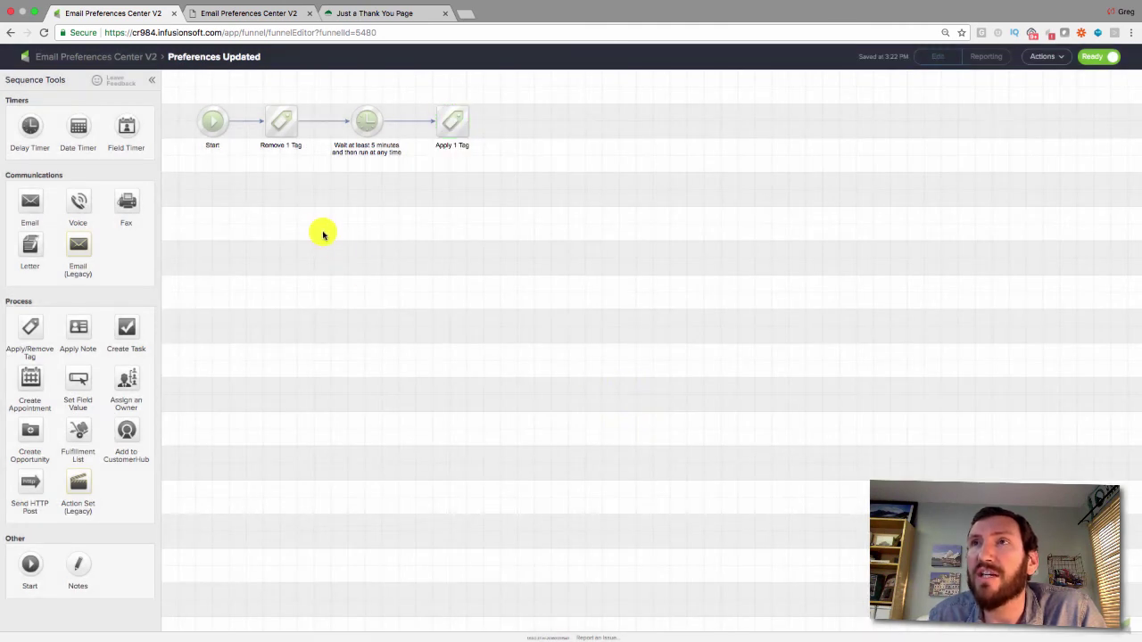
{"action": "left_click_drag", "start_coordinate": [243, 86], "coordinate": [314, 180]}
{"action": "left_click_drag", "start_coordinate": [329, 85], "coordinate": [405, 174]}
{"action": "left_click_drag", "start_coordinate": [418, 81], "coordinate": [508, 172]}
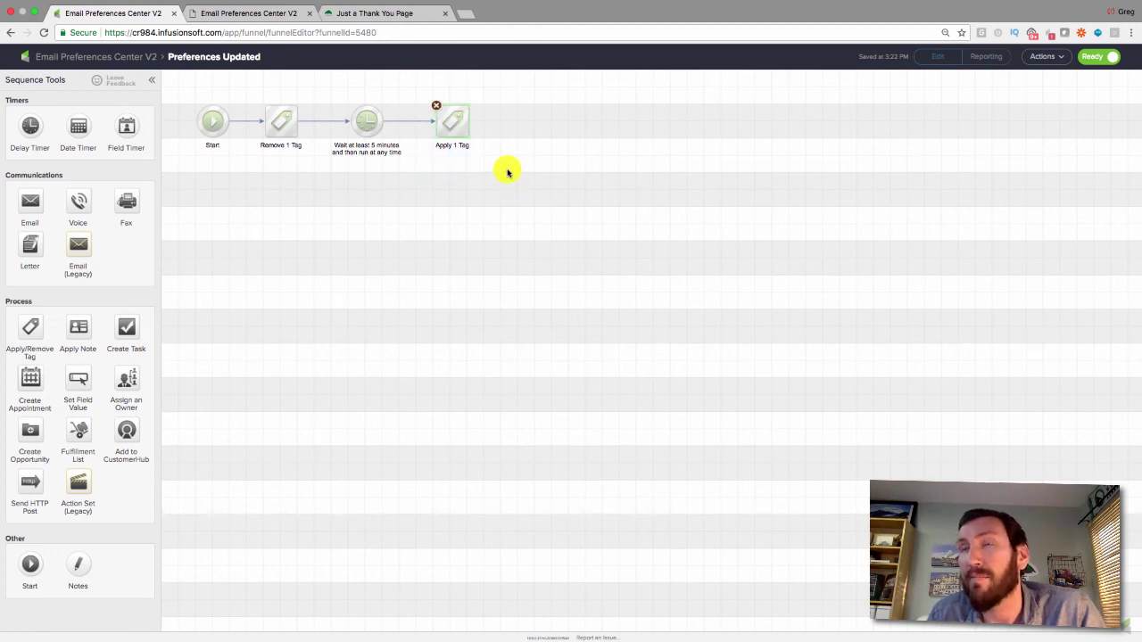
Step: Add a tag-applied goal after Preferences Updated, triggered by the Admin -> Updated Preferences tag
{"action": "left_click", "coordinate": [72, 59]}
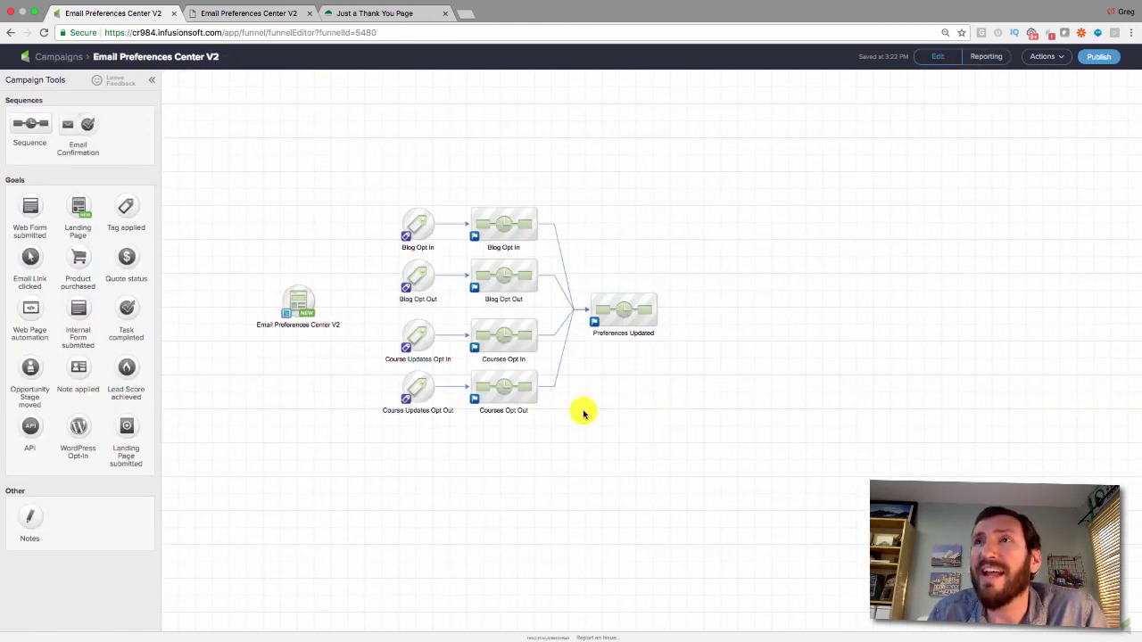
{"action": "left_click_drag", "start_coordinate": [522, 407], "coordinate": [440, 181]}
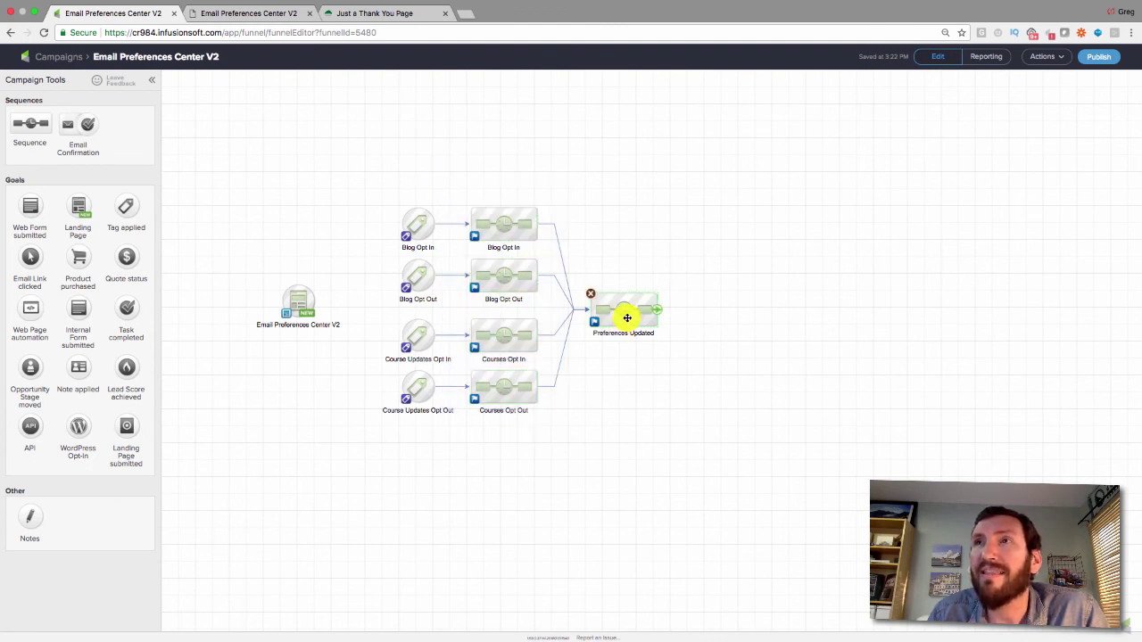
{"action": "mouse_move", "coordinate": [131, 209]}
{"action": "left_mouse_down"}
{"action": "mouse_move", "coordinate": [675, 282]}
{"action": "mouse_move", "coordinate": [706, 300]}
{"action": "mouse_move", "coordinate": [693, 309]}
{"action": "mouse_move", "coordinate": [699, 330]}
{"action": "left_mouse_up"}
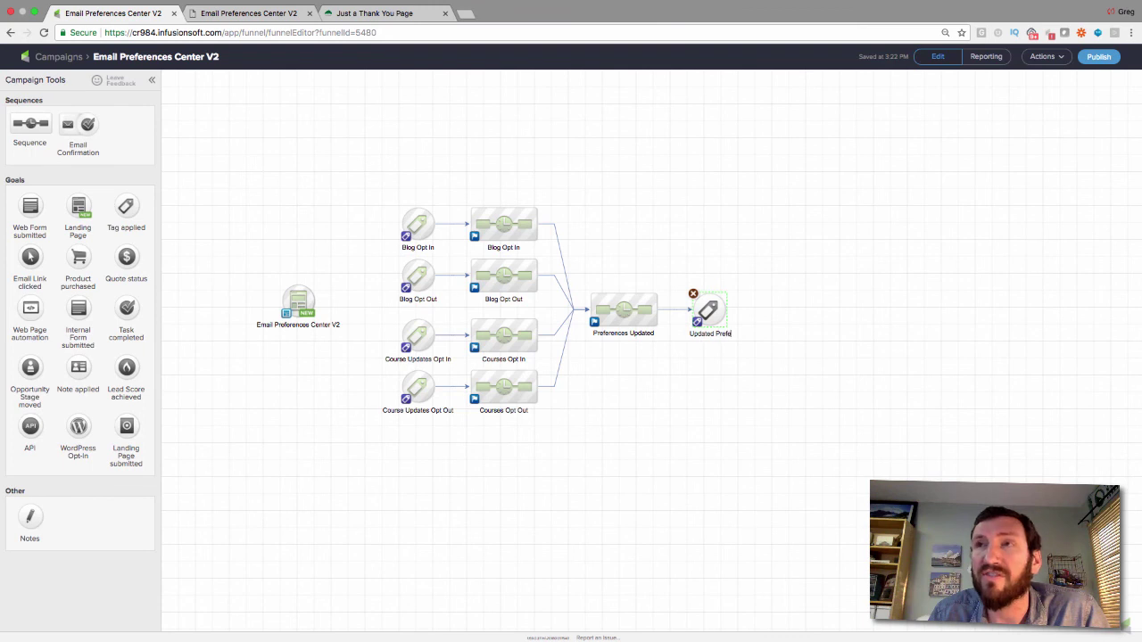
{"action": "double_click", "coordinate": [712, 308]}
{"action": "left_click", "coordinate": [578, 346]}
{"action": "type", "text": "Updated"}
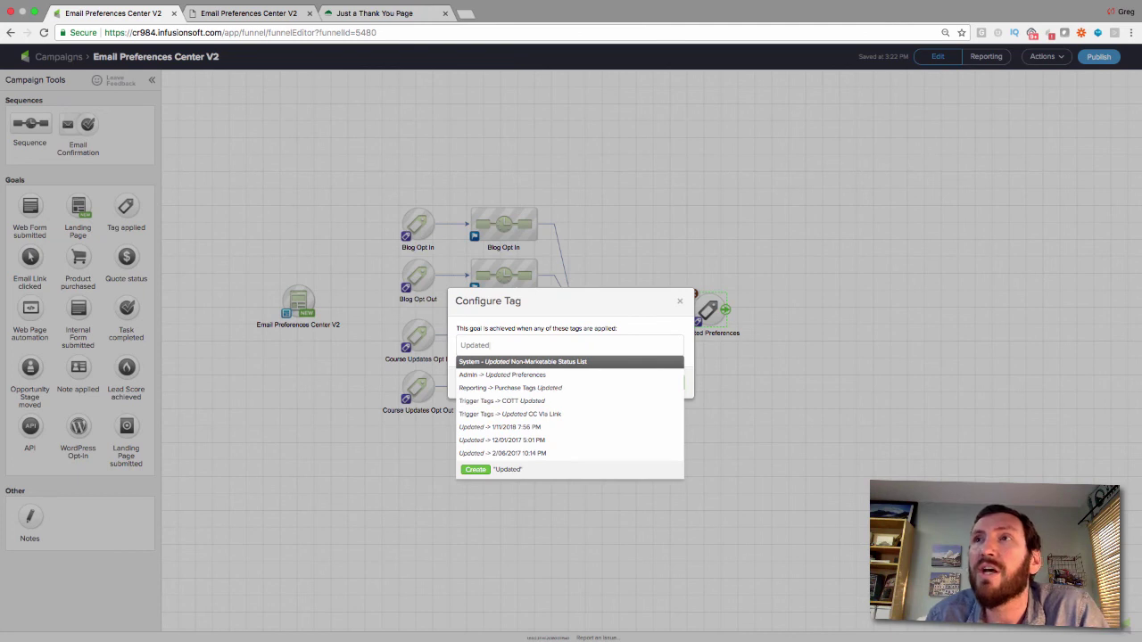
{"action": "left_click", "coordinate": [564, 374]}
{"action": "left_click", "coordinate": [675, 395]}
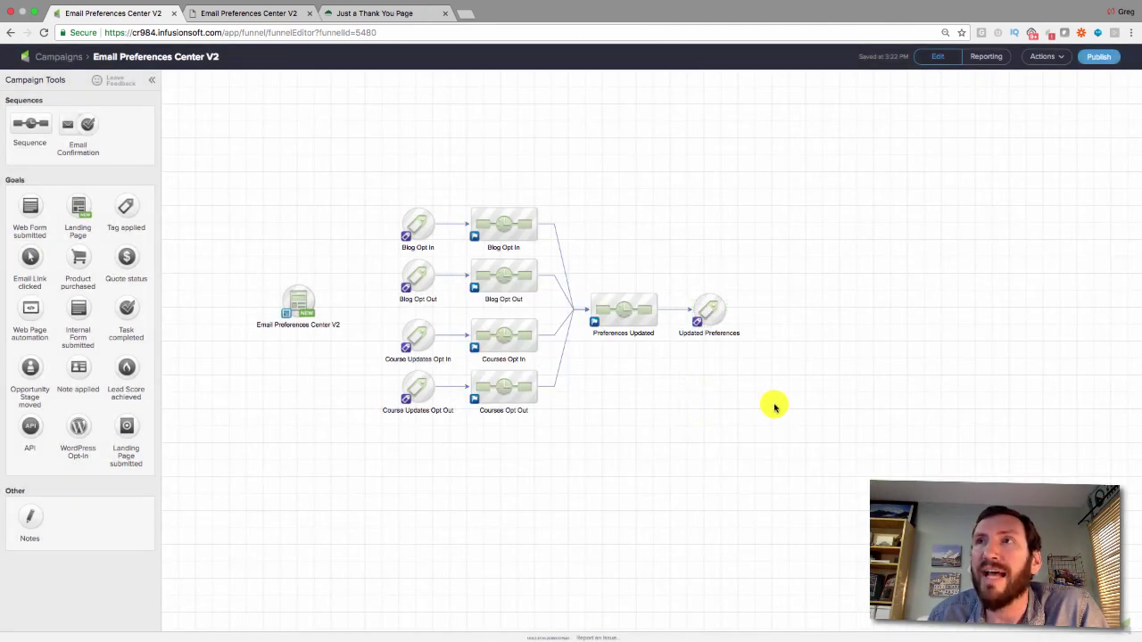
Step: Select each group of campaign elements in turn to review the finished flow
{"action": "left_click_drag", "start_coordinate": [831, 459], "coordinate": [205, 143]}
{"action": "left_click", "coordinate": [291, 151]}
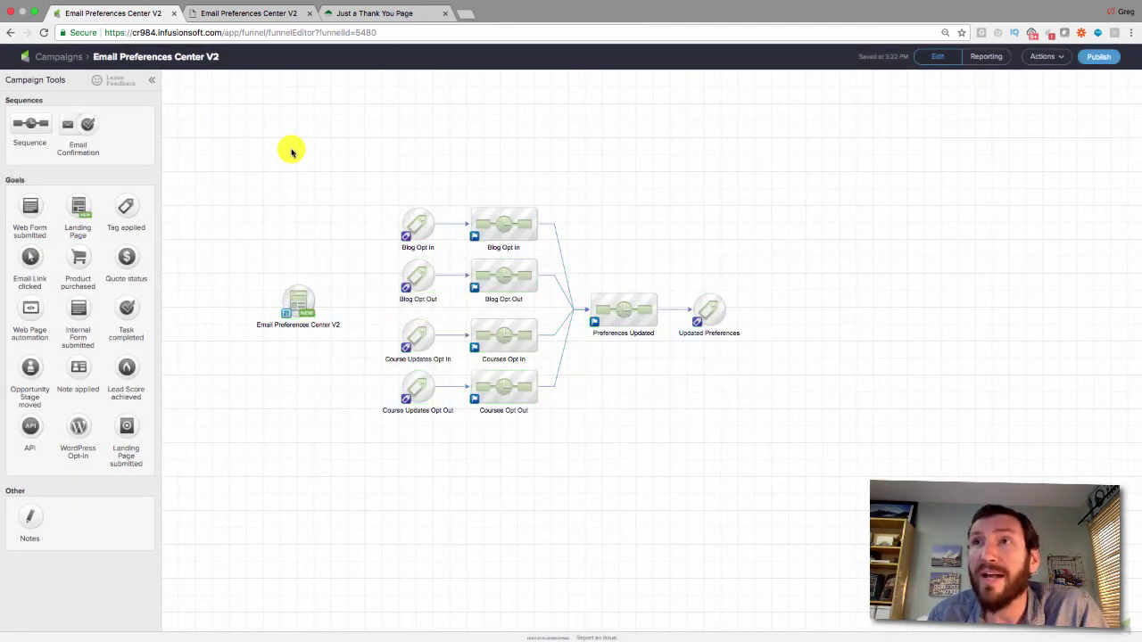
{"action": "left_click_drag", "start_coordinate": [242, 245], "coordinate": [351, 357]}
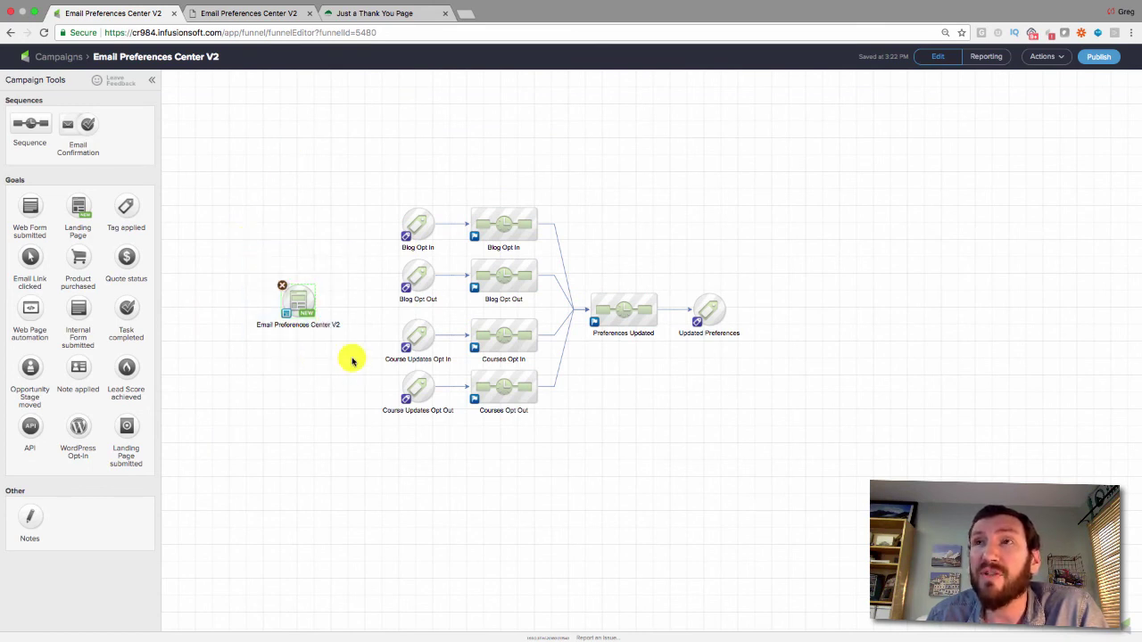
{"action": "left_click_drag", "start_coordinate": [378, 190], "coordinate": [449, 447]}
{"action": "left_click", "coordinate": [450, 447]}
{"action": "left_click_drag", "start_coordinate": [561, 442], "coordinate": [452, 157]}
{"action": "left_click", "coordinate": [453, 157]}
{"action": "left_click_drag", "start_coordinate": [673, 347], "coordinate": [569, 246]}
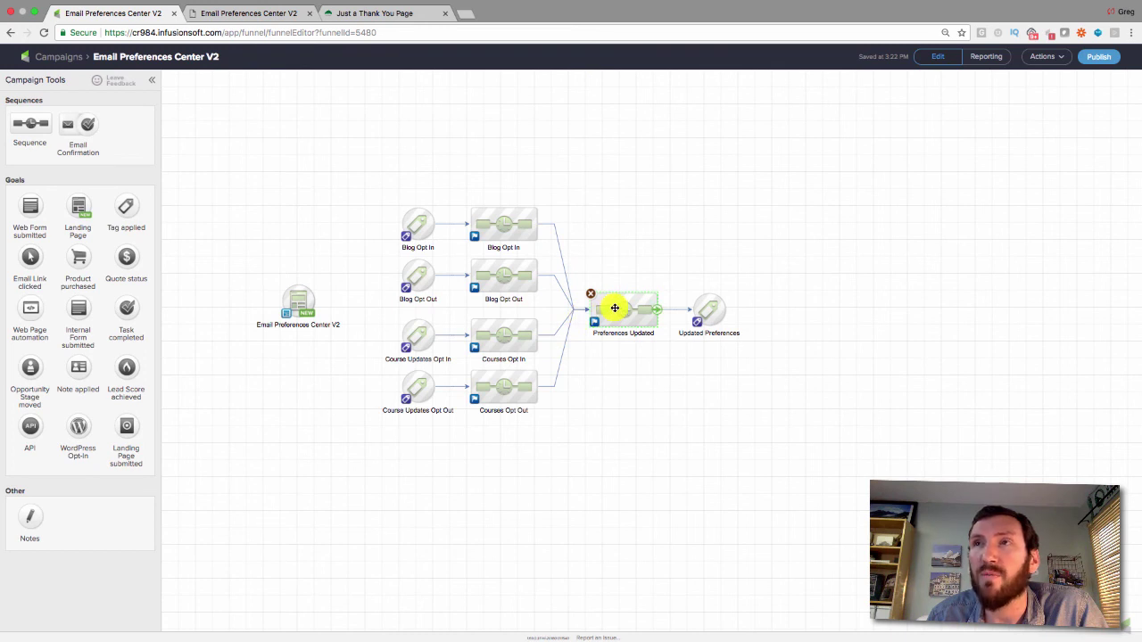
{"action": "left_click_drag", "start_coordinate": [759, 361], "coordinate": [654, 271]}
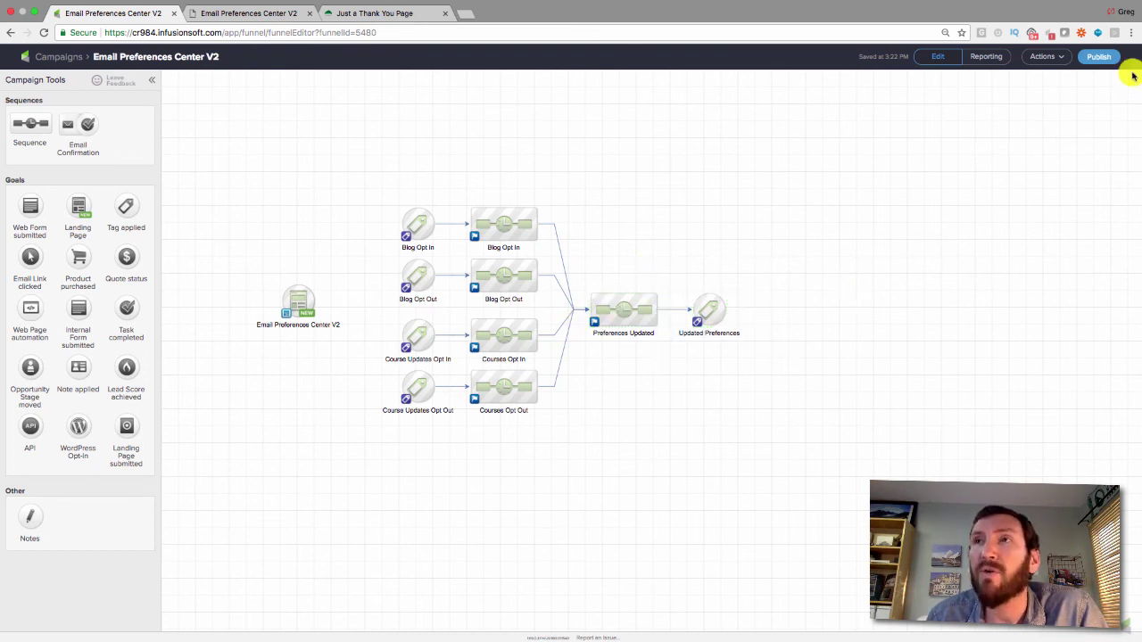
Step: Publish the campaign without adding existing matching contacts
{"action": "left_click", "coordinate": [1100, 56]}
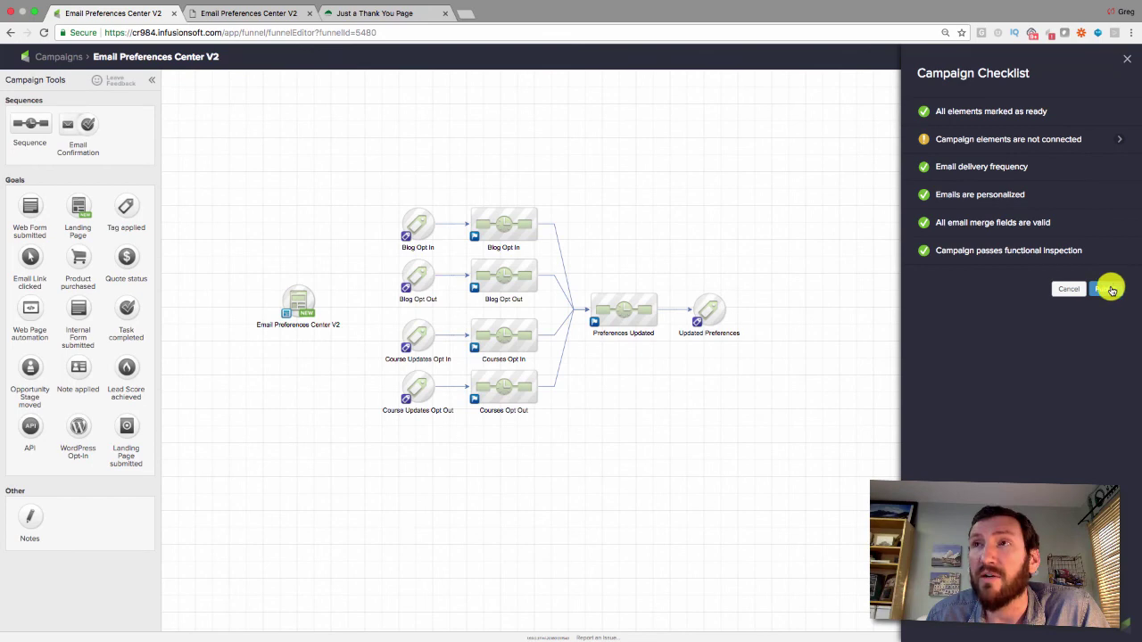
{"action": "left_click", "coordinate": [1106, 289]}
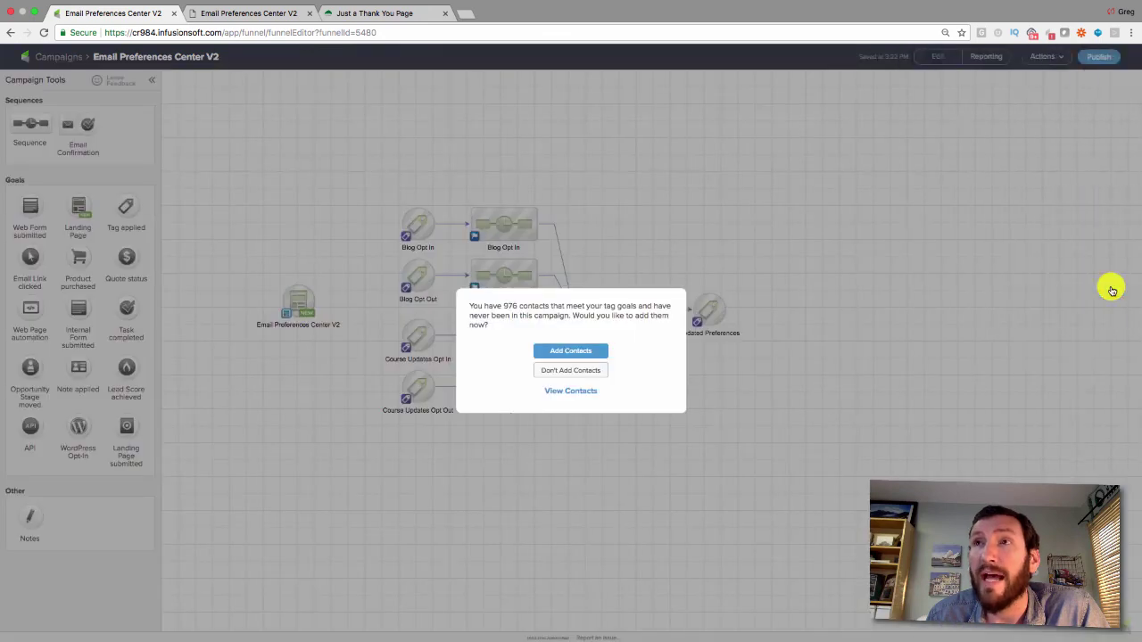
{"action": "left_click", "coordinate": [588, 372]}
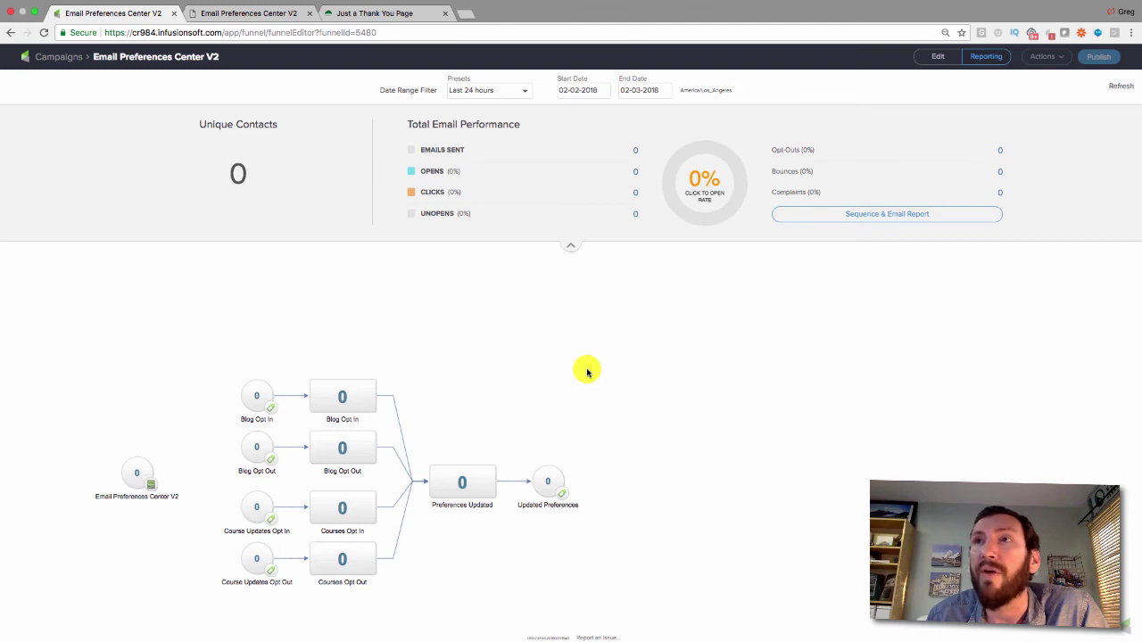
Step: Put the campaign back into editing and select the live preferences landing page's URL
{"action": "left_click", "coordinate": [573, 247]}
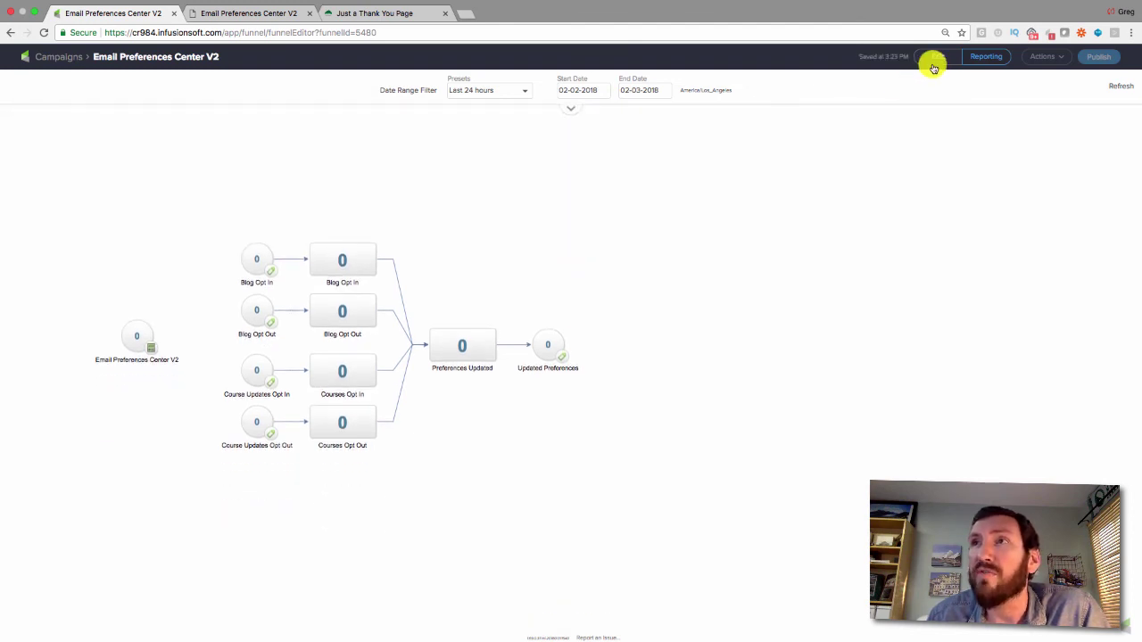
{"action": "left_click", "coordinate": [936, 59]}
{"action": "left_click", "coordinate": [250, 13]}
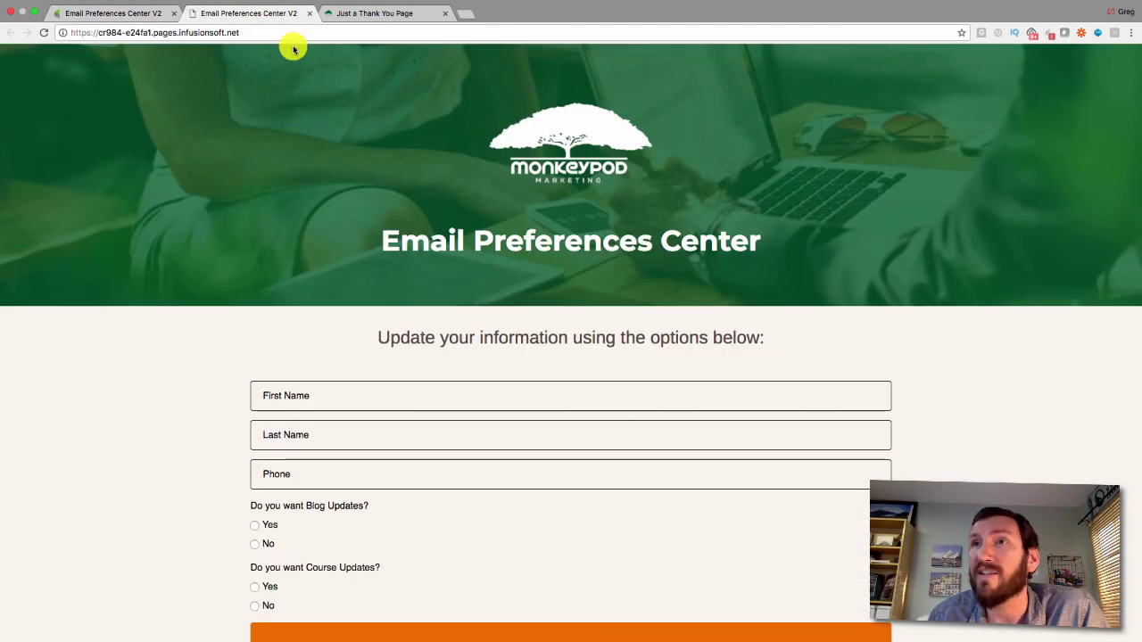
{"action": "scroll", "coordinate": [443, 182], "scroll_direction": "down", "scroll_amount": 3}
{"action": "scroll", "coordinate": [443, 182], "scroll_direction": "up", "scroll_amount": 3}
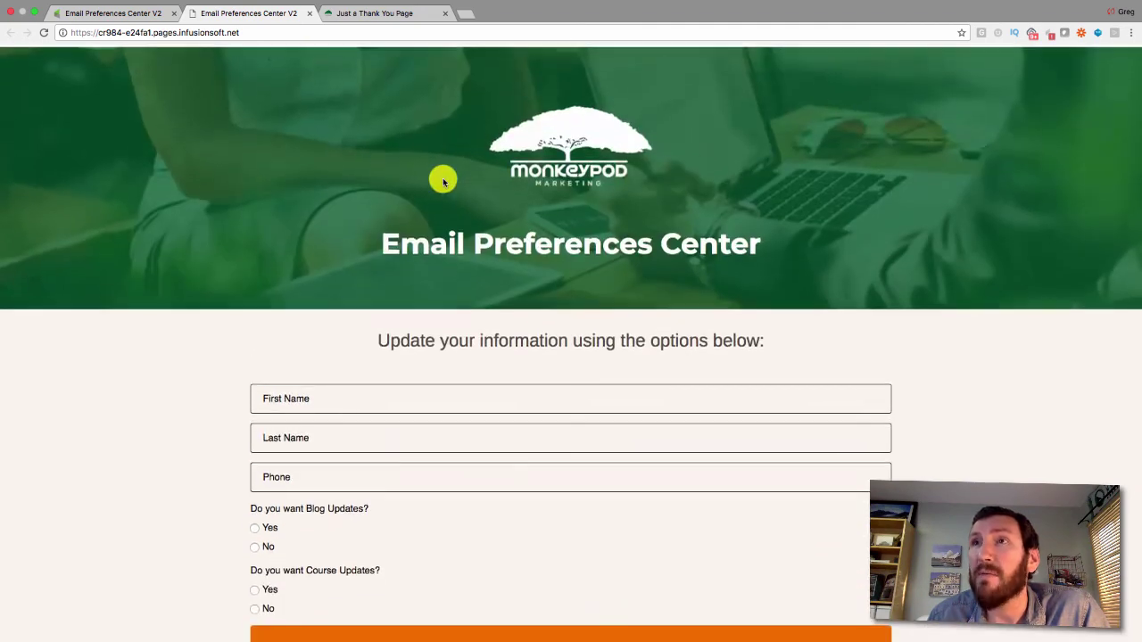
{"action": "left_click", "coordinate": [263, 33]}
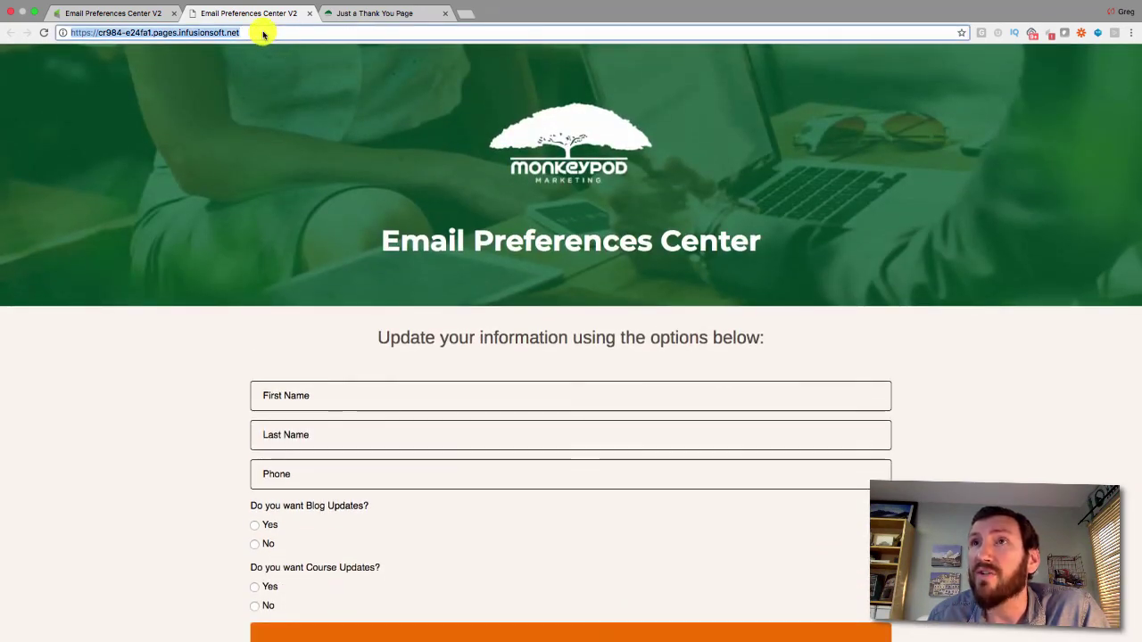
Step: Add a sequence named Test containing an email named Email Preferences Test
{"action": "left_click", "coordinate": [139, 14]}
{"action": "left_click_drag", "start_coordinate": [30, 125], "coordinate": [316, 247]}
{"action": "type", "text": "Test"}
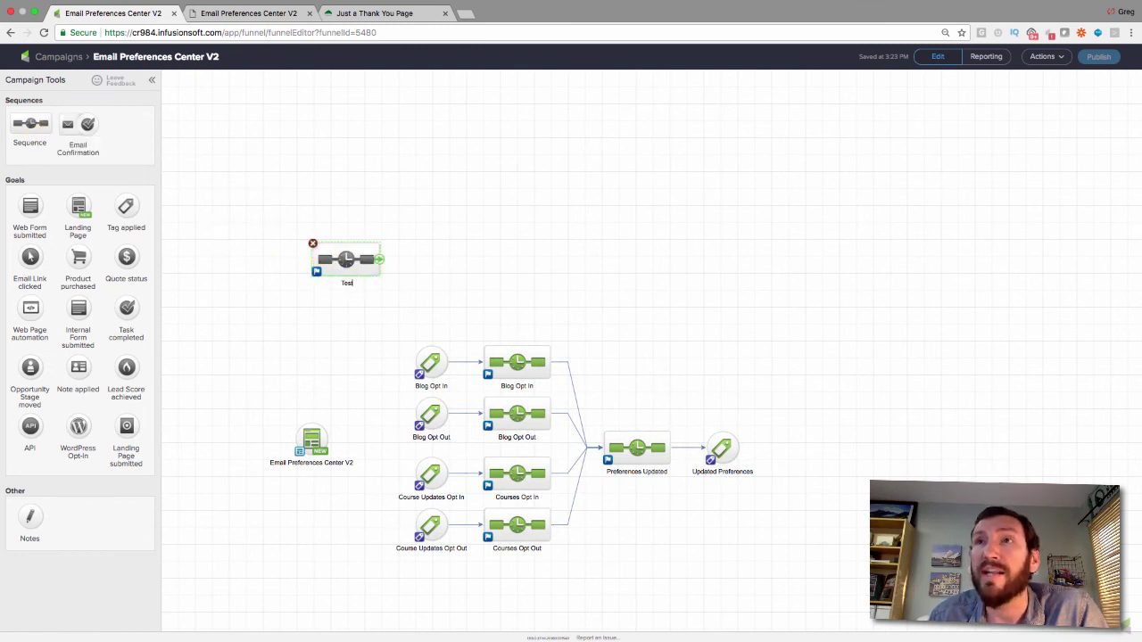
{"action": "double_click", "coordinate": [349, 260]}
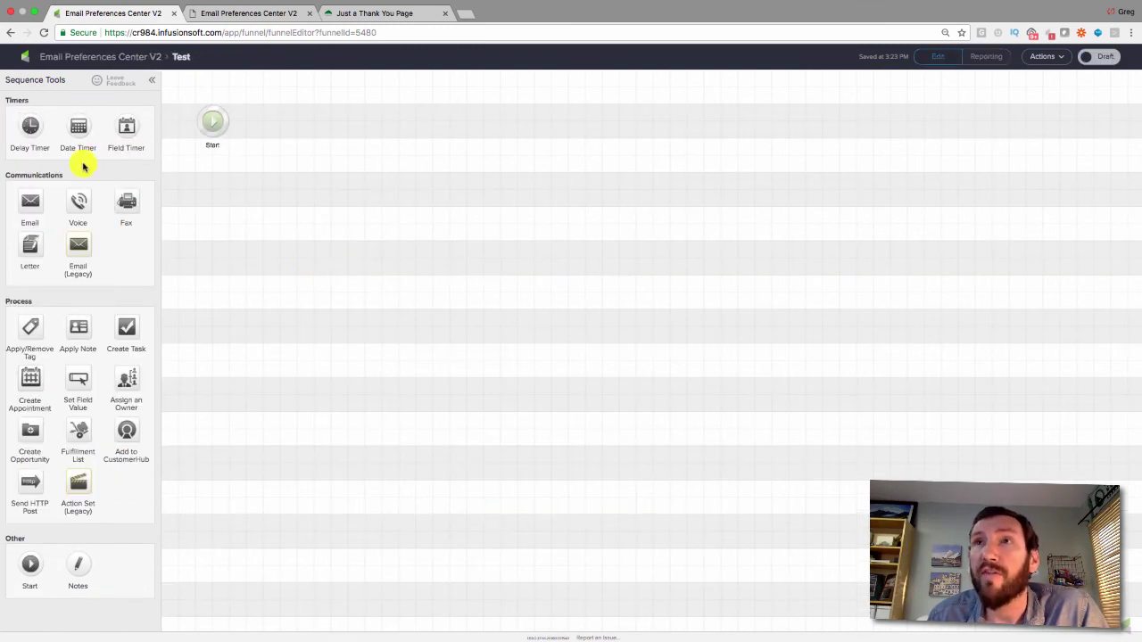
{"action": "left_click_drag", "start_coordinate": [30, 202], "coordinate": [280, 117]}
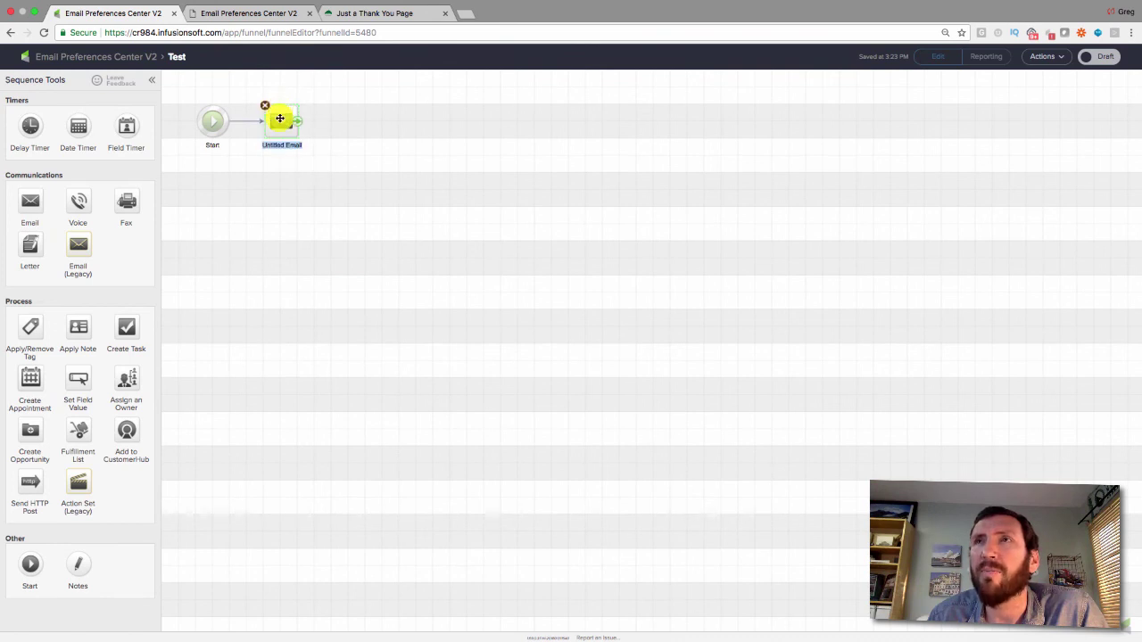
{"action": "type", "text": "Email Preferences Test"}
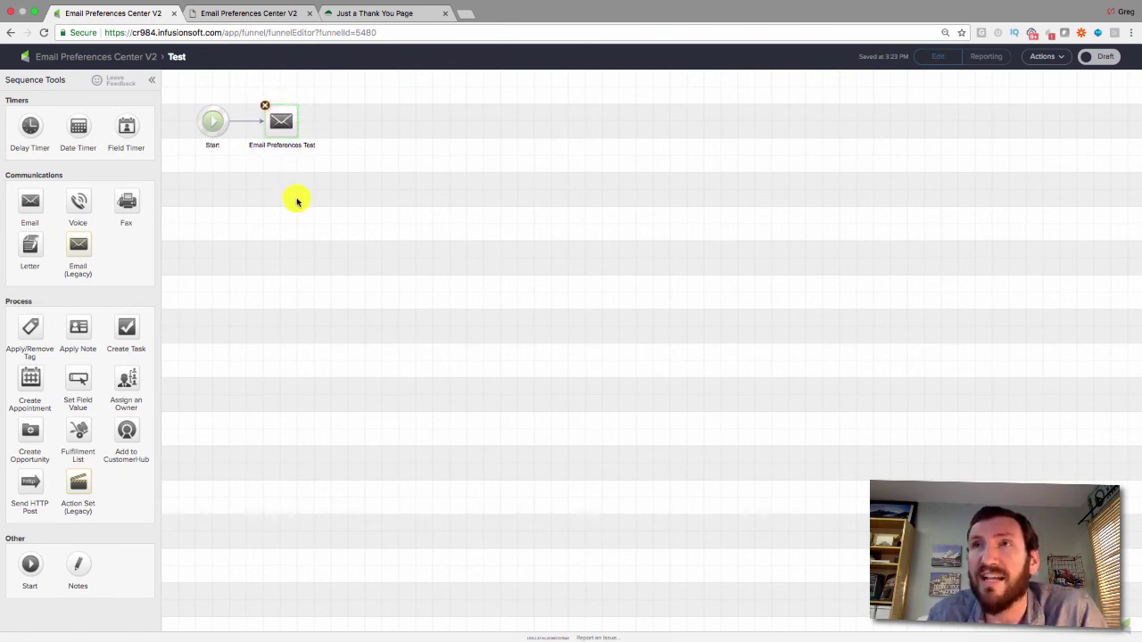
{"action": "double_click", "coordinate": [281, 132]}
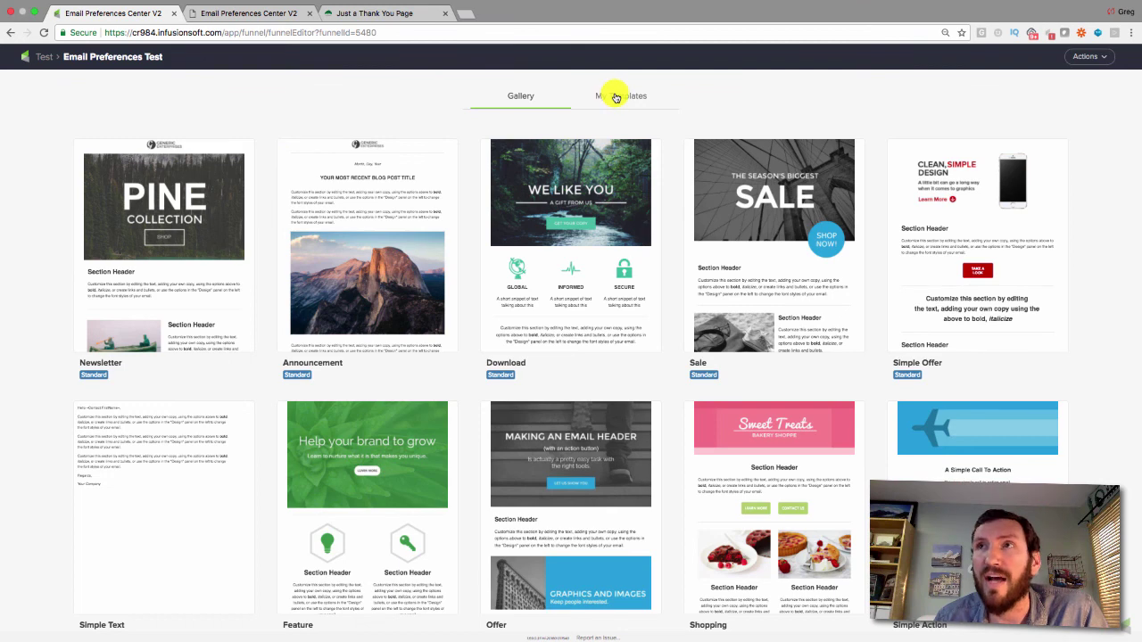
Step: Start the Email Preferences Test email from the saved OG Template
{"action": "left_click", "coordinate": [615, 97]}
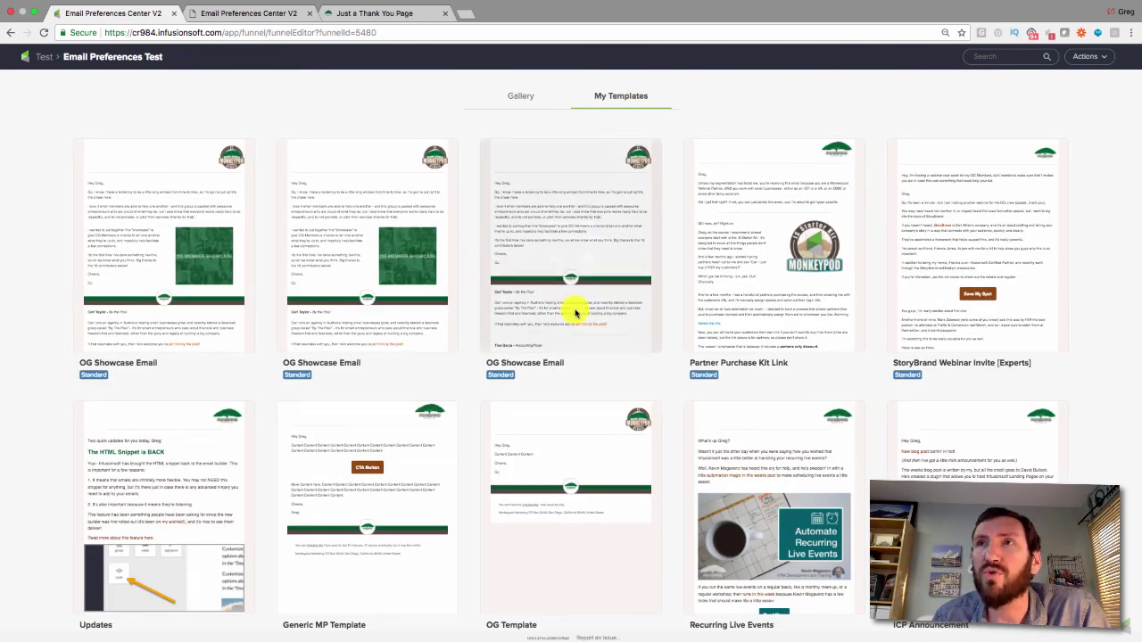
{"action": "mouse_move", "coordinate": [565, 459]}
{"action": "left_click", "coordinate": [568, 484]}
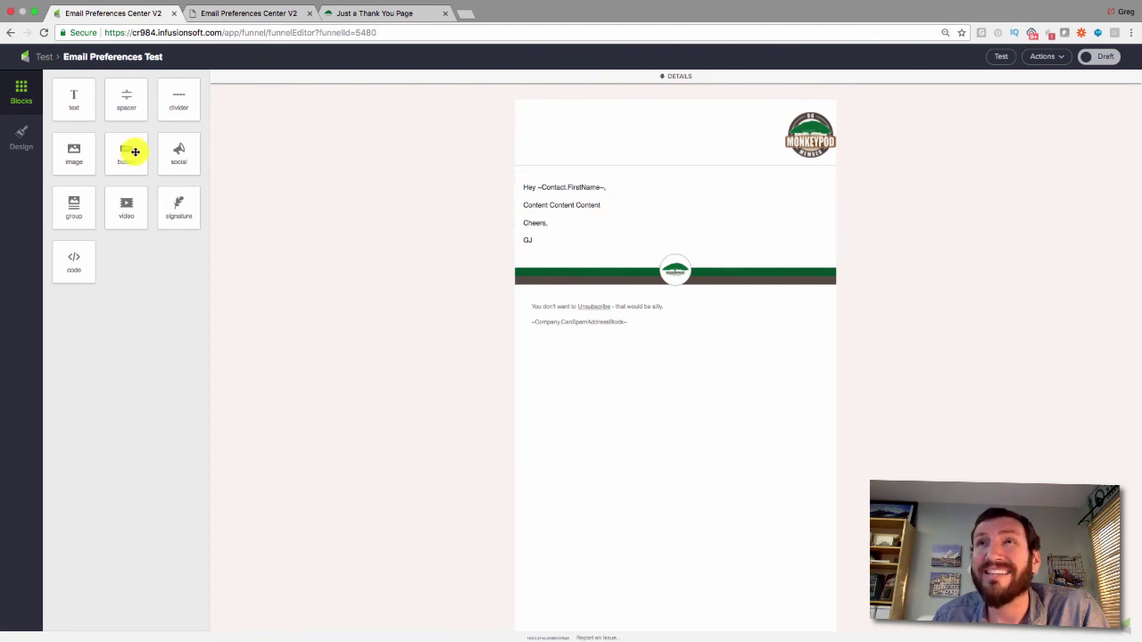
Step: Add a text block below the green banner and type the opt-out paragraph
{"action": "left_click_drag", "start_coordinate": [85, 109], "coordinate": [557, 299]}
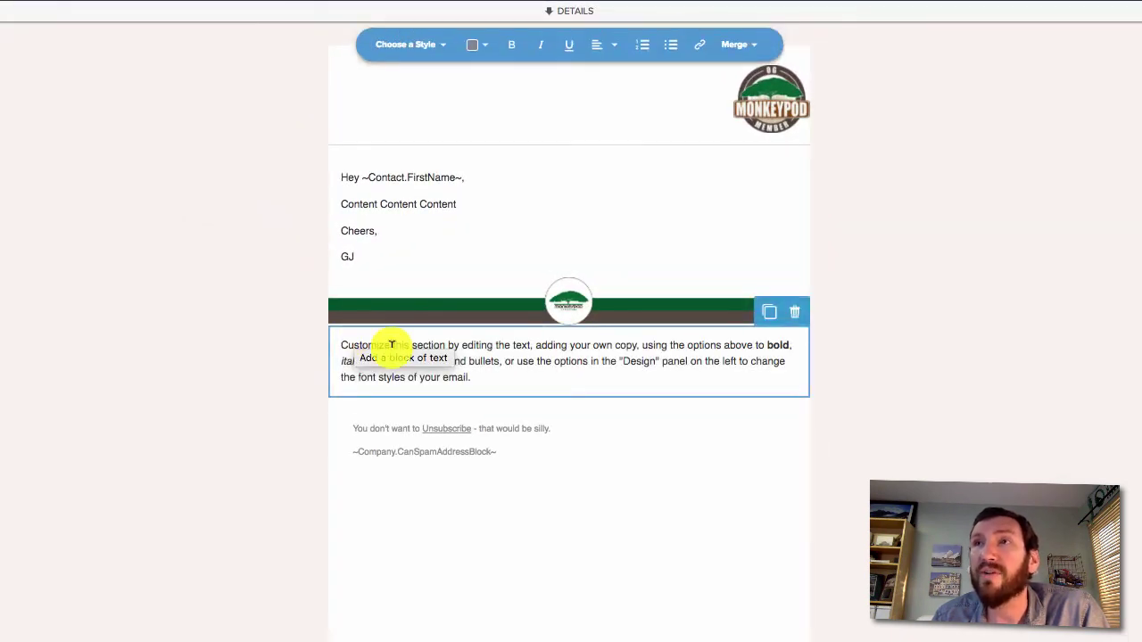
{"action": "left_click_drag", "start_coordinate": [484, 377], "coordinate": [310, 342]}
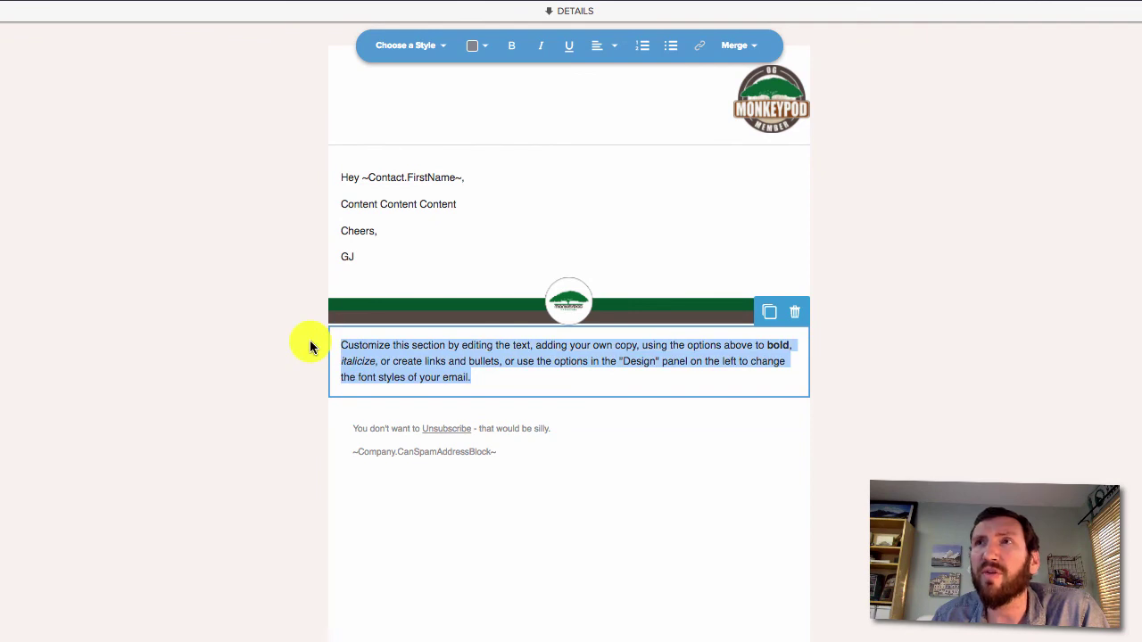
{"action": "type", "text": "You"}
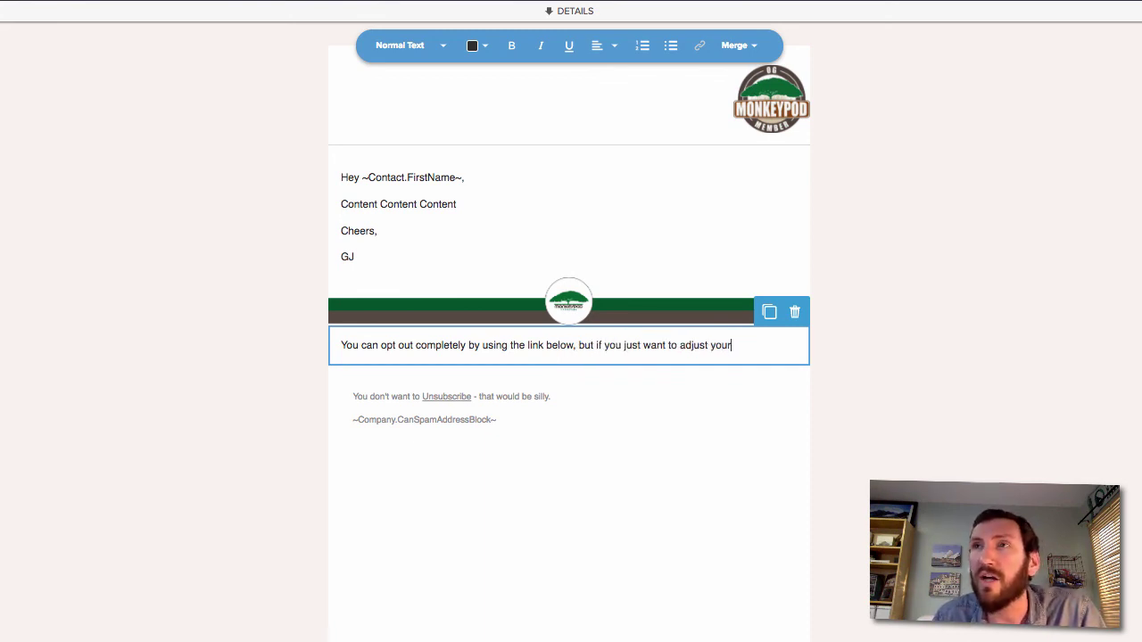
{"action": "type", "text": "es, you can do that here in our email preferences center."}
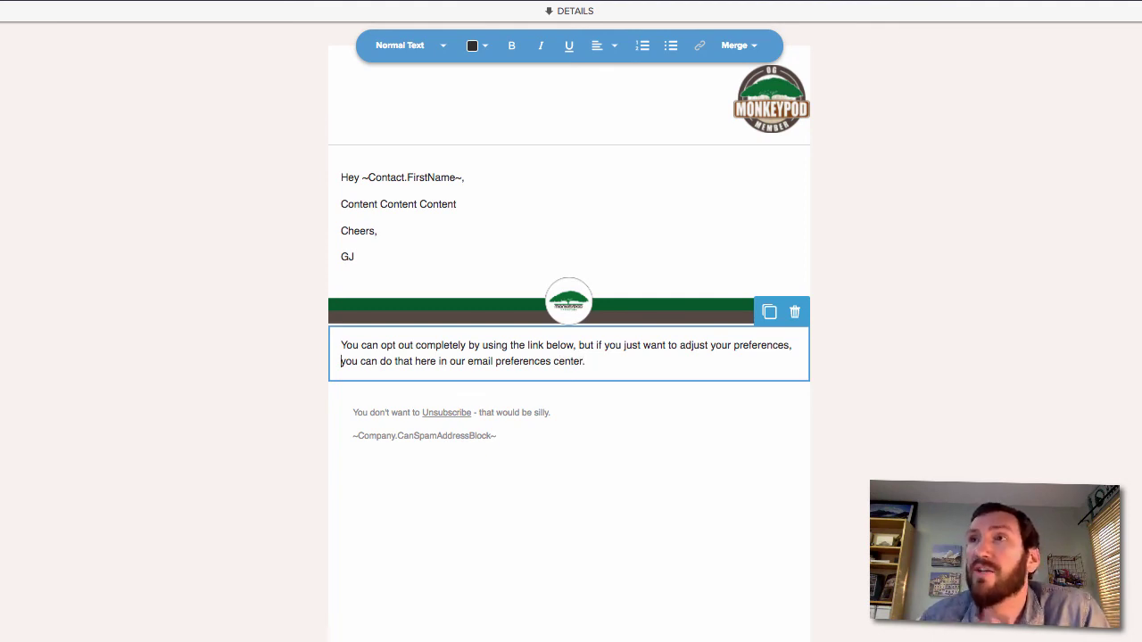
Step: Link 'here in our email preferences center' to the pasted landing page URL
{"action": "left_click", "coordinate": [413, 362]}
{"action": "key", "text": "alt+shift+Right"}
{"action": "key", "text": "alt+shift+Right"}
{"action": "key", "text": "alt+shift+Right"}
{"action": "key", "text": "alt+shift+Right"}
{"action": "key", "text": "alt+shift+Right"}
{"action": "key", "text": "alt+shift+Right"}
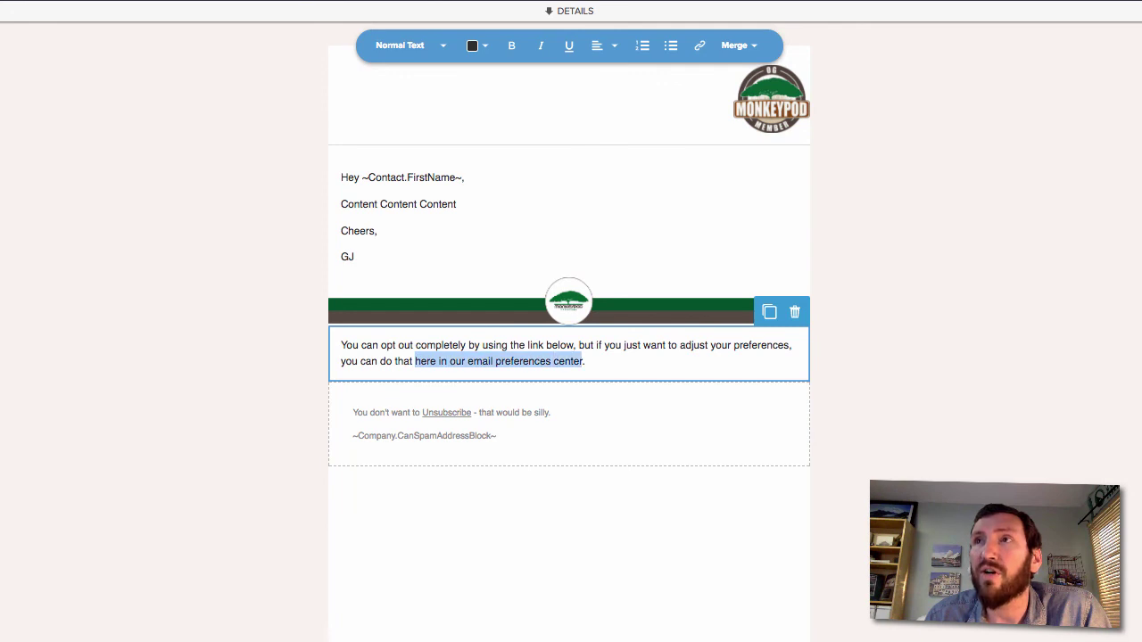
{"action": "left_click", "coordinate": [698, 49]}
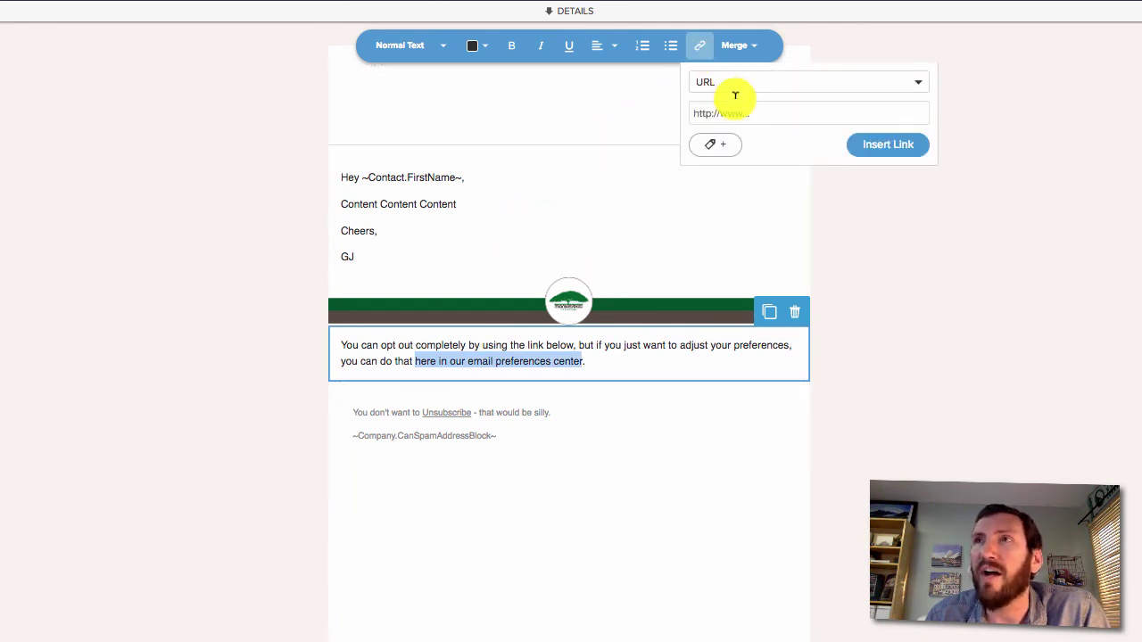
{"action": "left_click", "coordinate": [738, 113]}
{"action": "key", "text": "ctrl+v"}
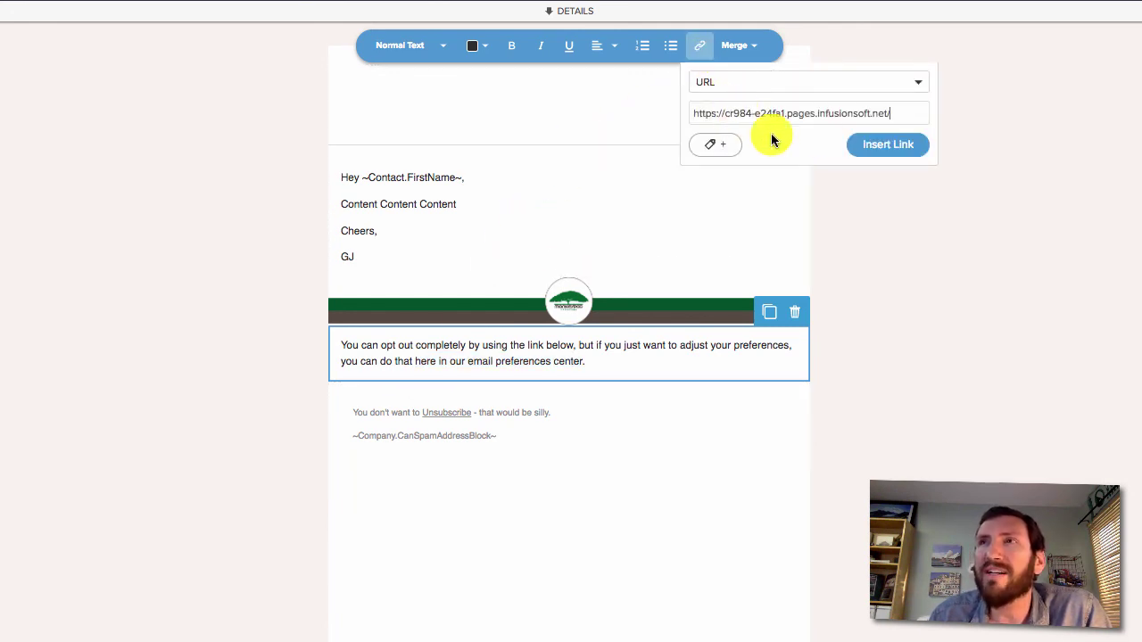
{"action": "left_click", "coordinate": [884, 147]}
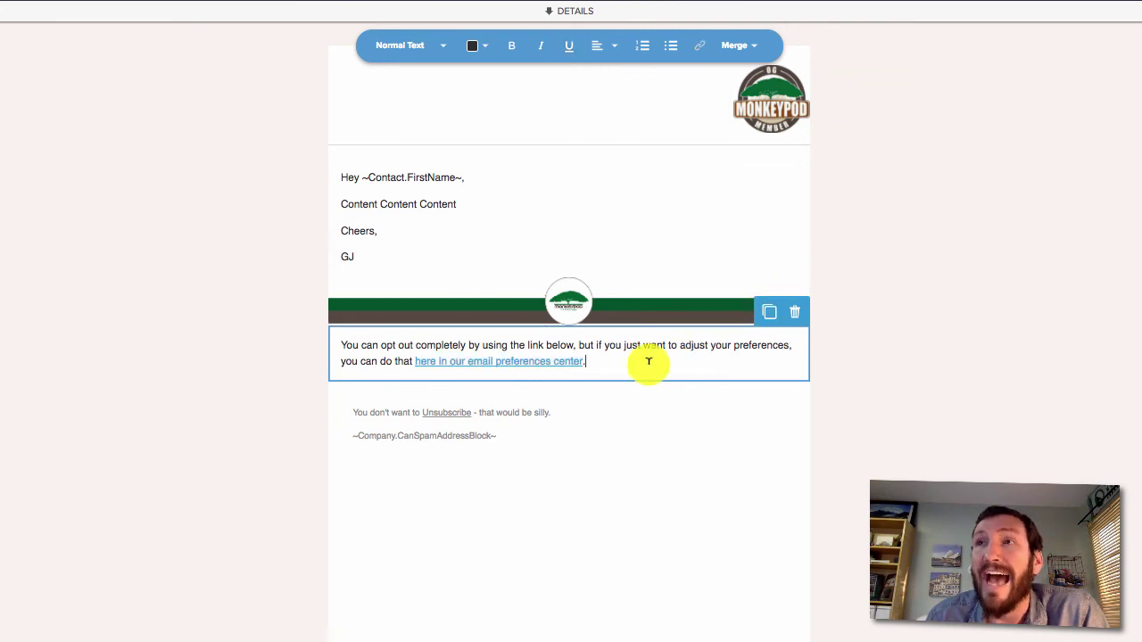
Step: Make the whole opt-out paragraph grey
{"action": "left_click_drag", "start_coordinate": [647, 359], "coordinate": [262, 327]}
{"action": "left_click", "coordinate": [469, 47]}
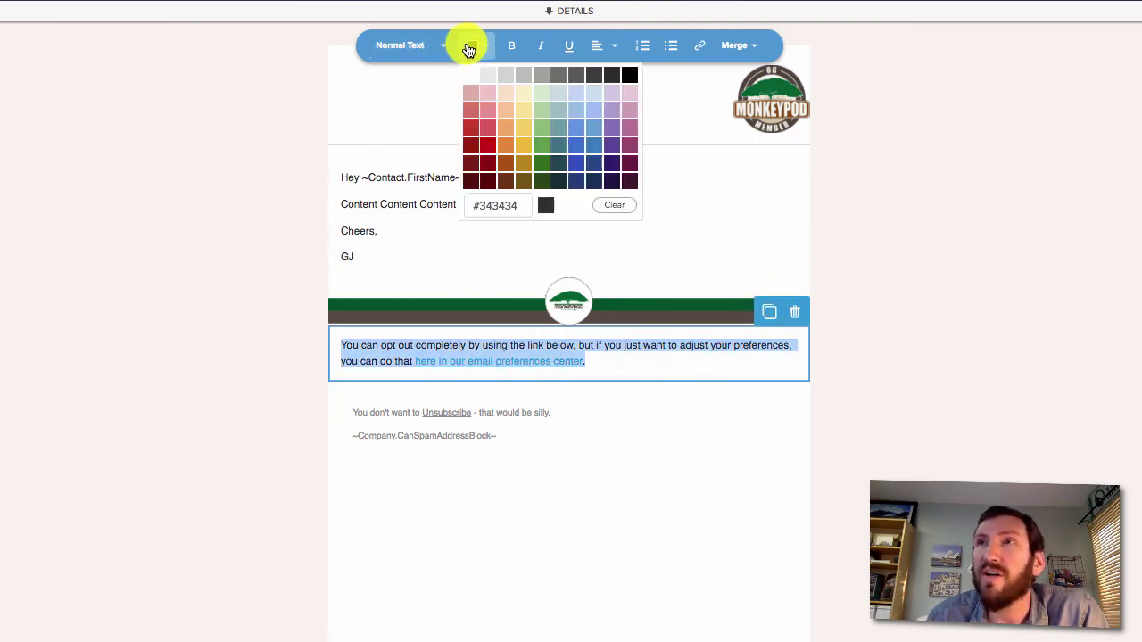
{"action": "left_click", "coordinate": [547, 77]}
{"action": "left_click", "coordinate": [869, 290]}
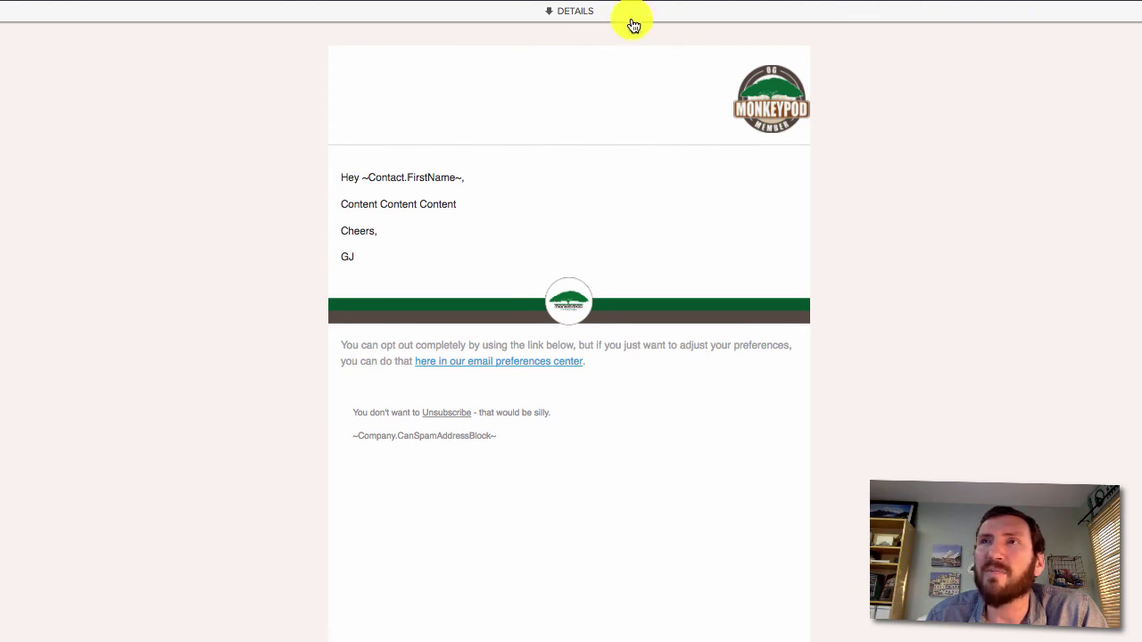
{"action": "left_click", "coordinate": [589, 13]}
Step: Change the subject to 'Normal Email...' and fill in the preview text
{"action": "double_click", "coordinate": [79, 84]}
{"action": "type", "text": "Normal Email...."}
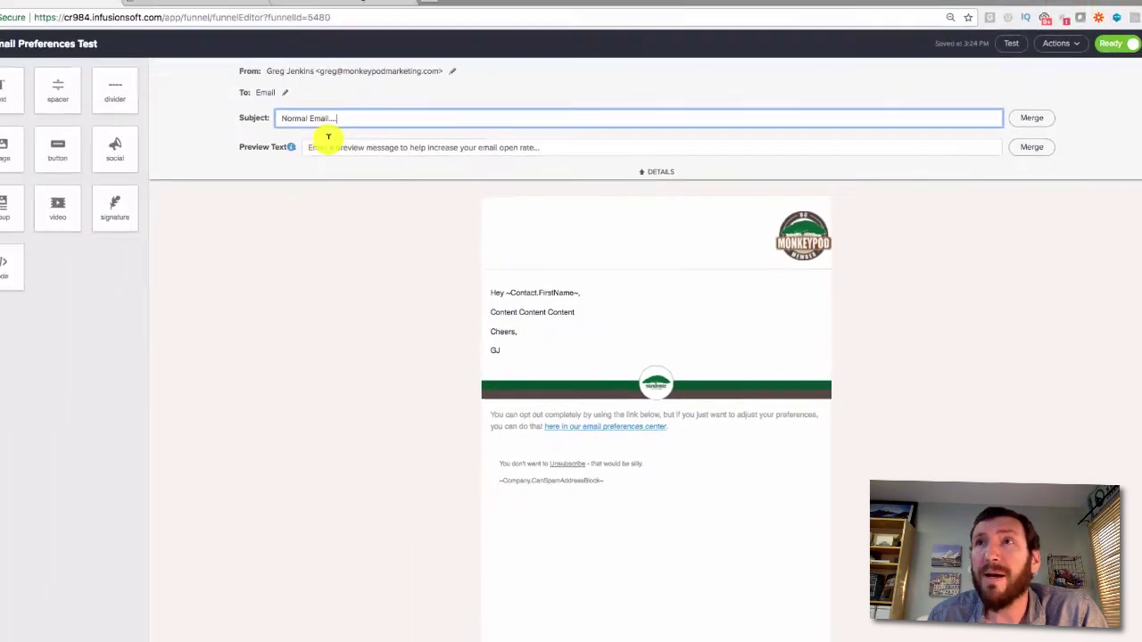
{"action": "left_click", "coordinate": [114, 122]}
{"action": "type", "text": "Ho hum, just some pretext"}
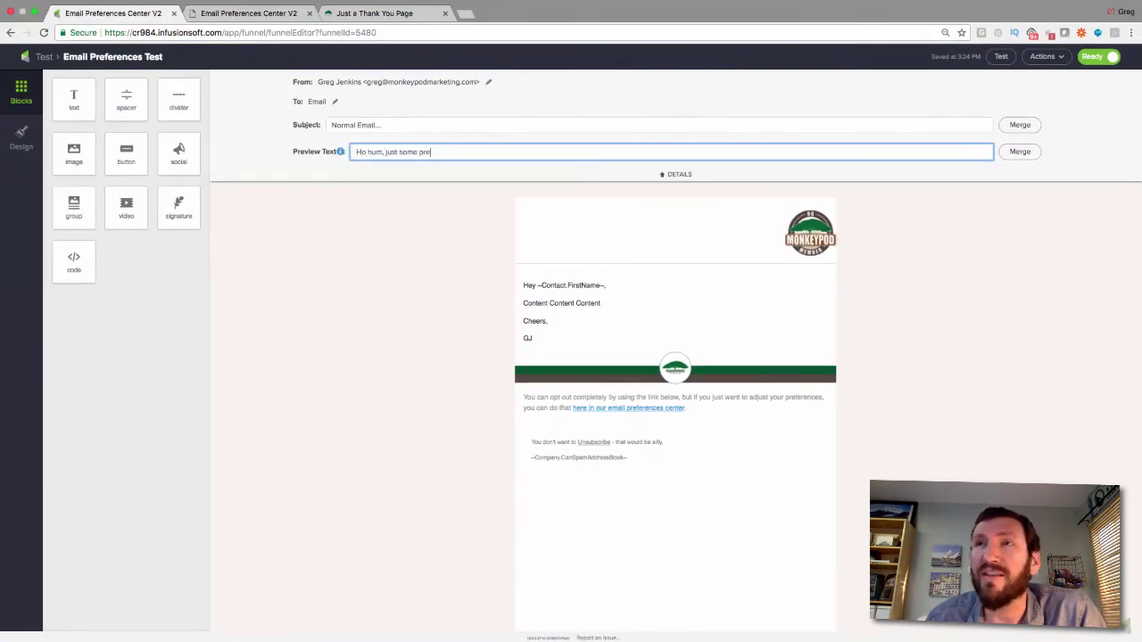
{"action": "left_click", "coordinate": [671, 176]}
Step: Replace the 'Content Content Content' filler with 'This is really compelling stuff....'
{"action": "left_click_drag", "start_coordinate": [616, 204], "coordinate": [448, 204]}
{"action": "type", "text": "Th"}
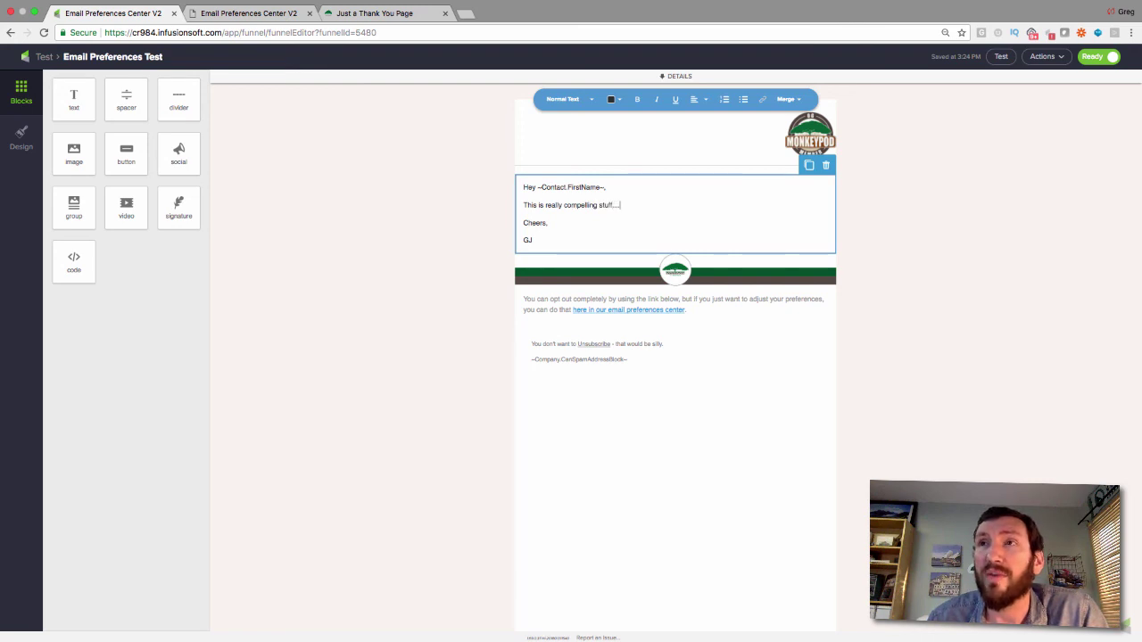
{"action": "left_click", "coordinate": [1006, 274]}
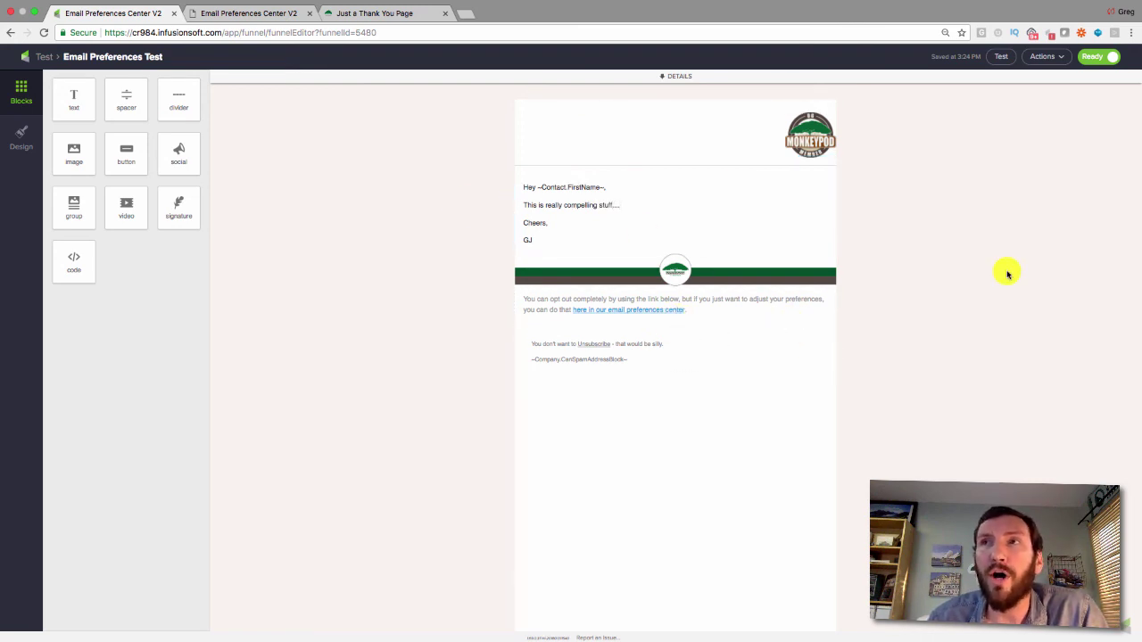
Step: Send a test of the email to your own user account
{"action": "left_click", "coordinate": [1001, 56]}
{"action": "type", "text": "greg"}
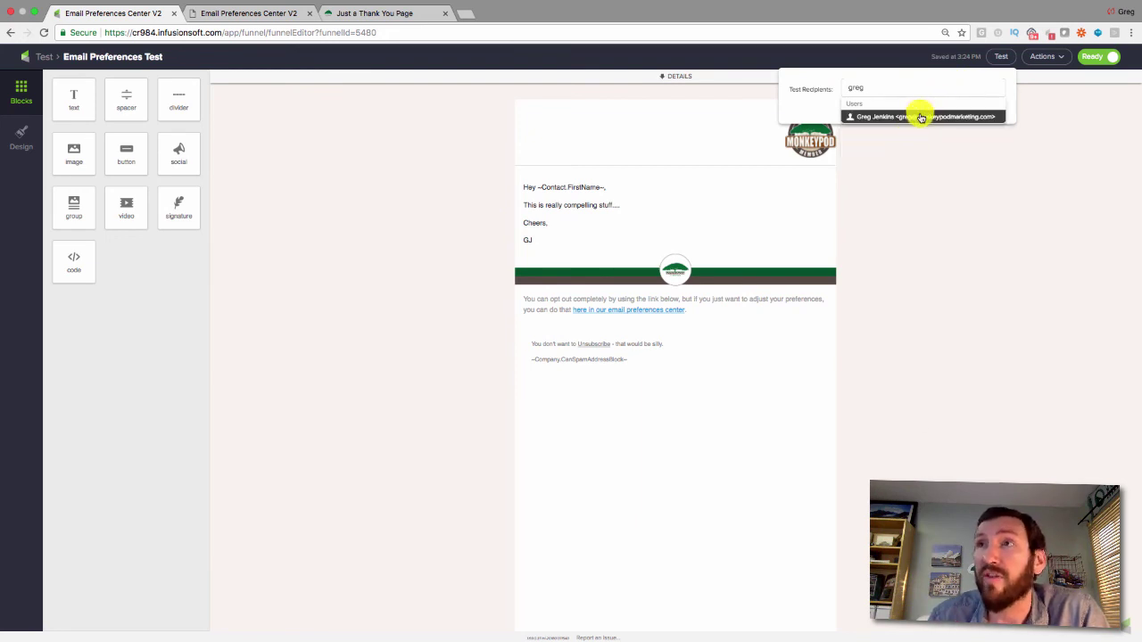
{"action": "left_click", "coordinate": [920, 117]}
{"action": "left_click", "coordinate": [998, 124]}
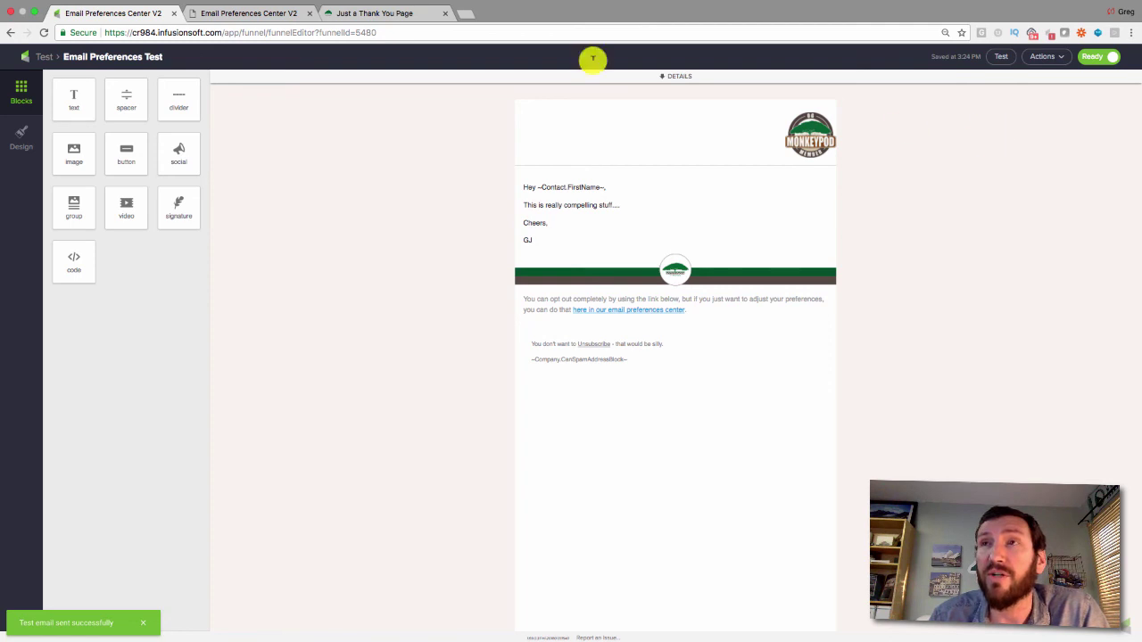
{"action": "left_click", "coordinate": [46, 56]}
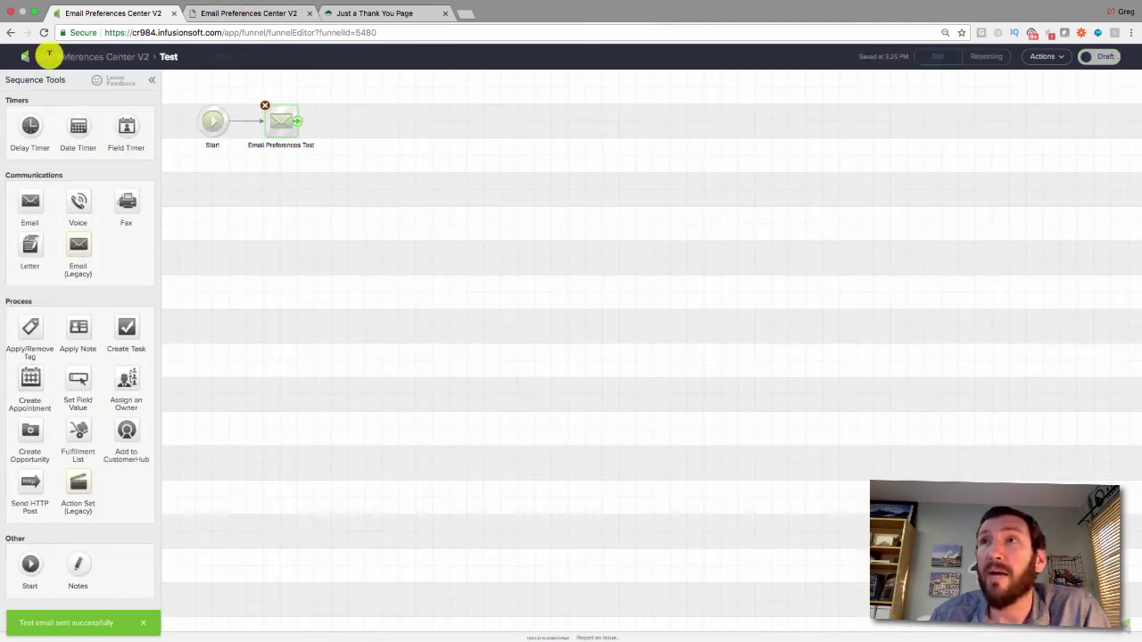
Step: Set the Test sequence to Ready and position it above the opt-in/opt-out goals
{"action": "left_click", "coordinate": [1103, 58]}
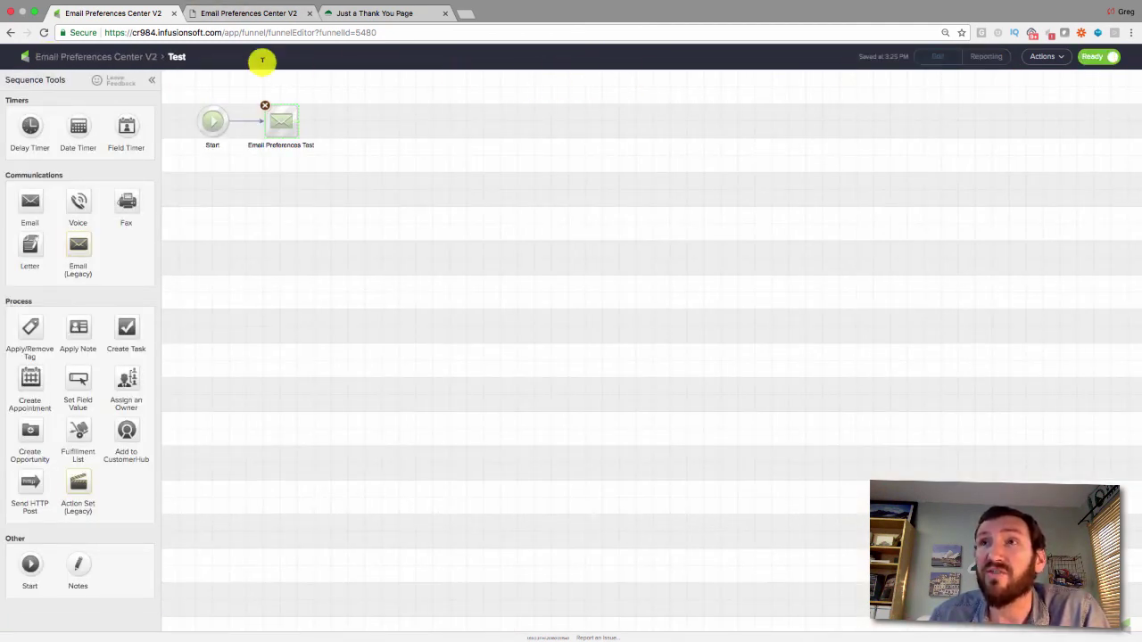
{"action": "left_click", "coordinate": [133, 55]}
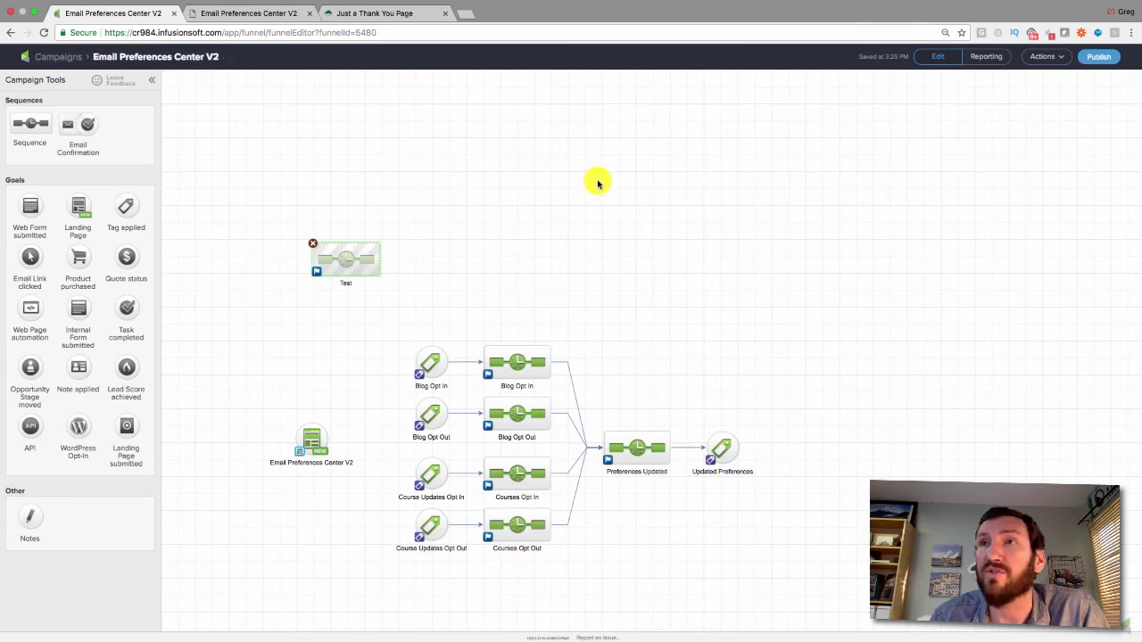
{"action": "left_click_drag", "start_coordinate": [380, 258], "coordinate": [320, 295]}
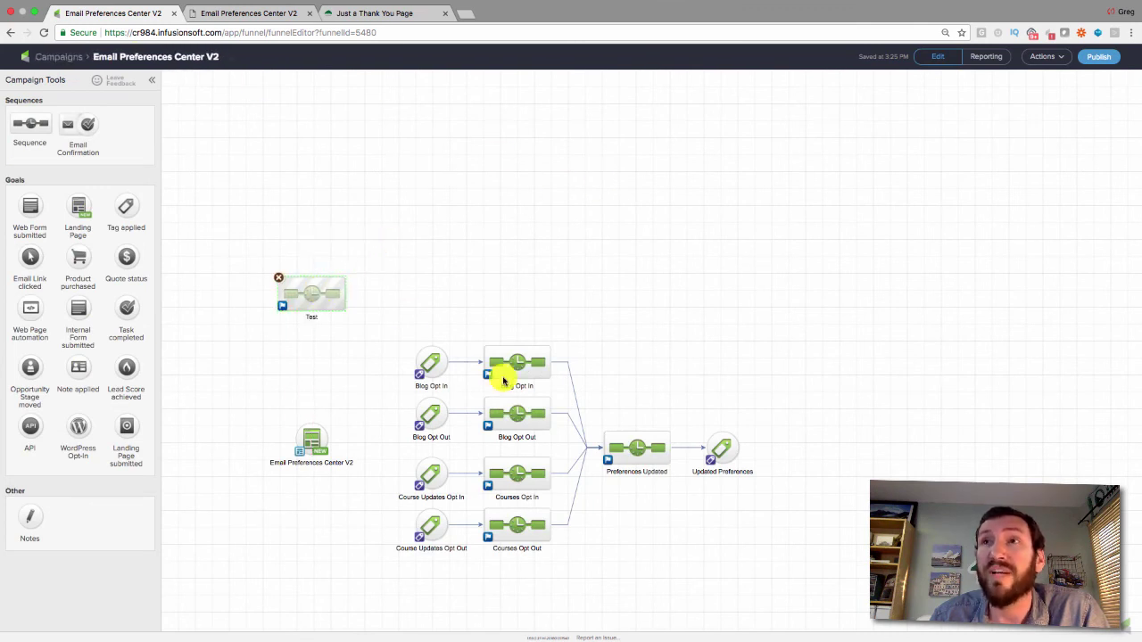
{"action": "left_click_drag", "start_coordinate": [794, 565], "coordinate": [792, 443]}
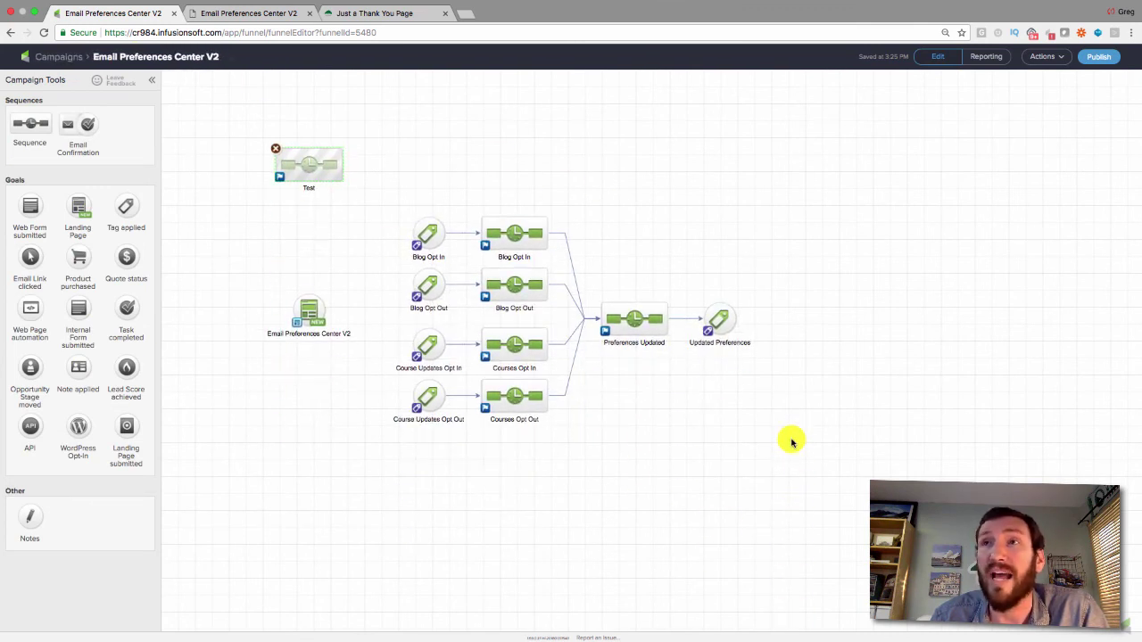